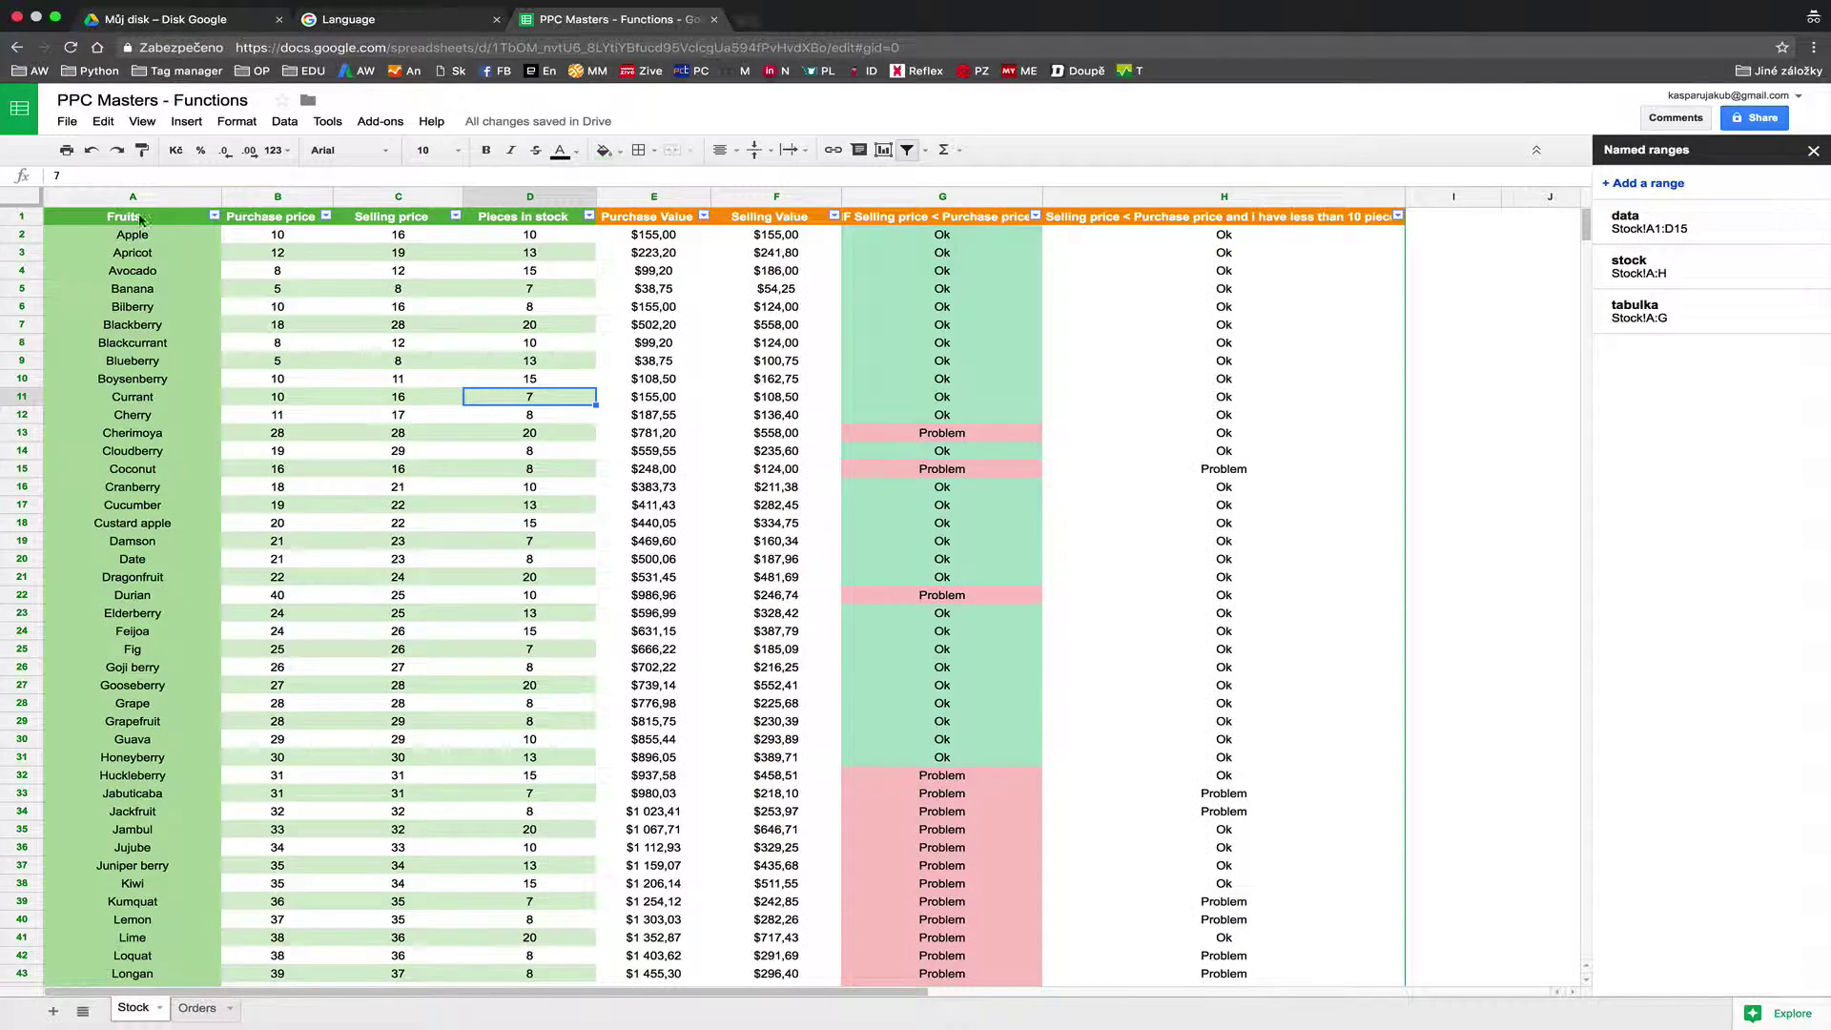
Review the Stock table in columns A to H and the order IDs, purchased fruits and empty purchase price column on the Orders sheet.
{"action": "left_click_drag", "start_coordinate": [135, 198], "coordinate": [1263, 273]}
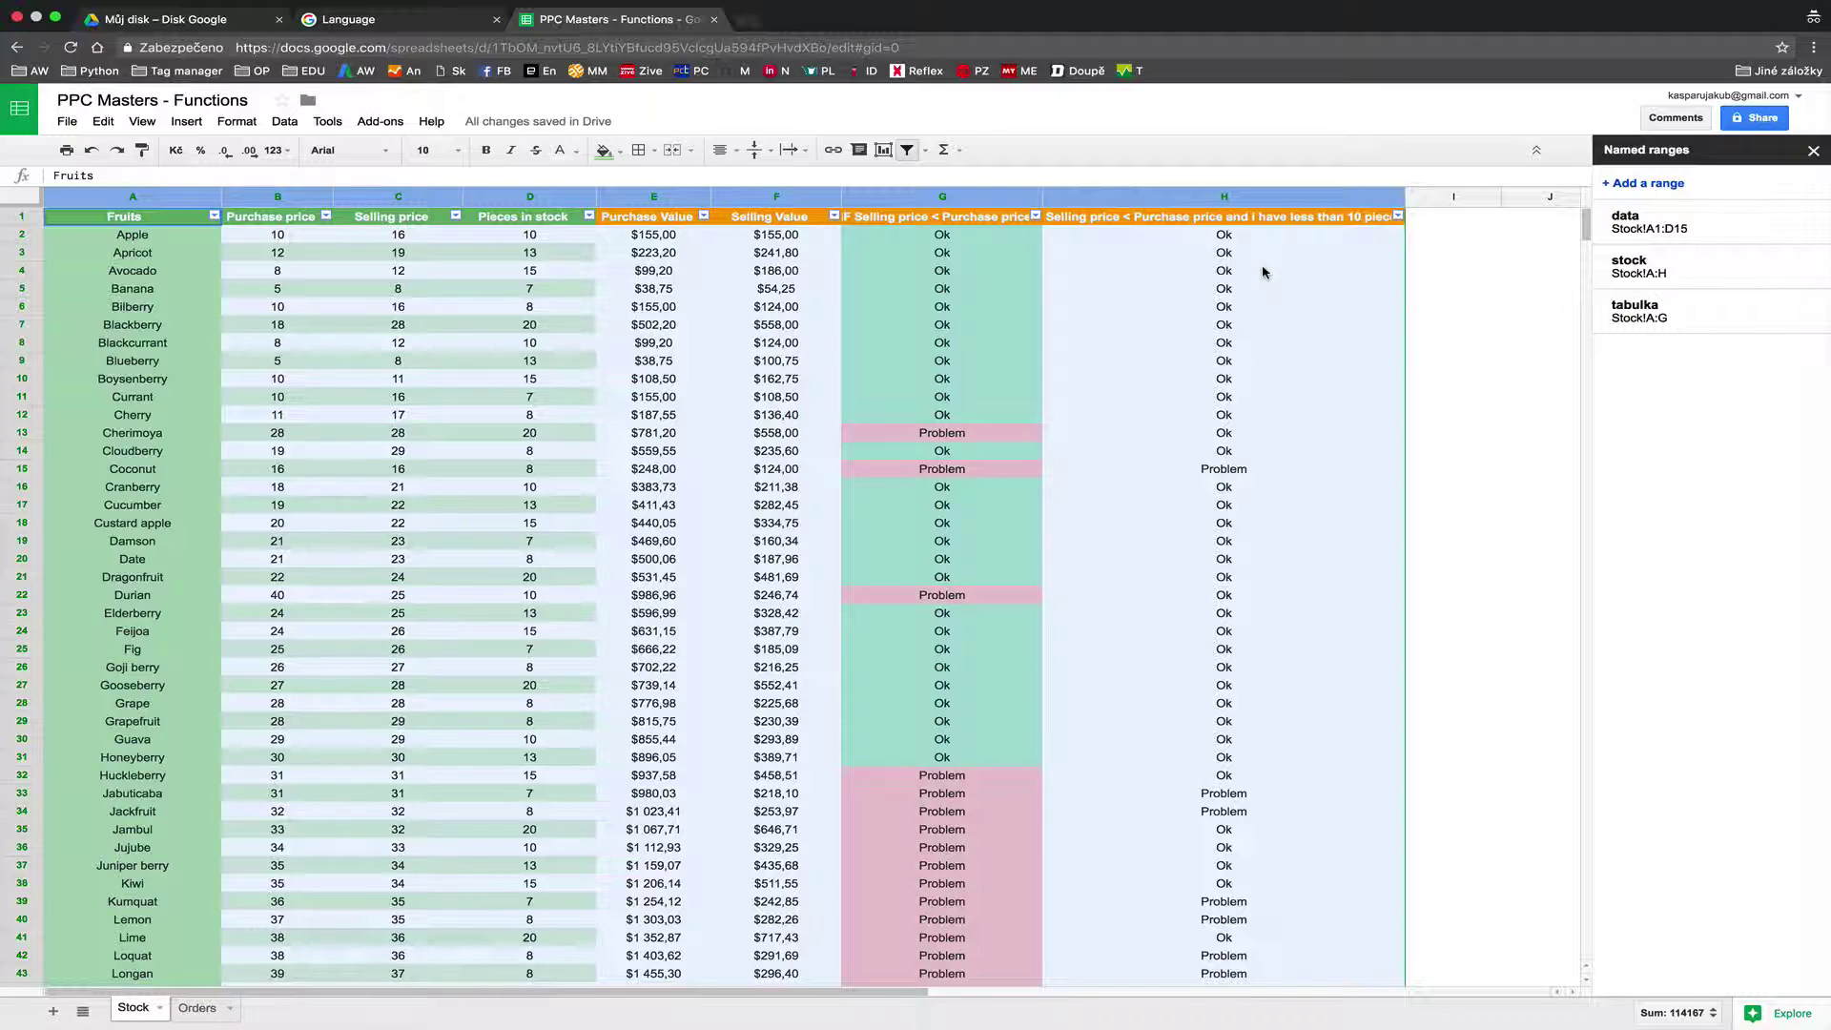
{"action": "left_click", "coordinate": [950, 431]}
{"action": "left_click", "coordinate": [930, 488]}
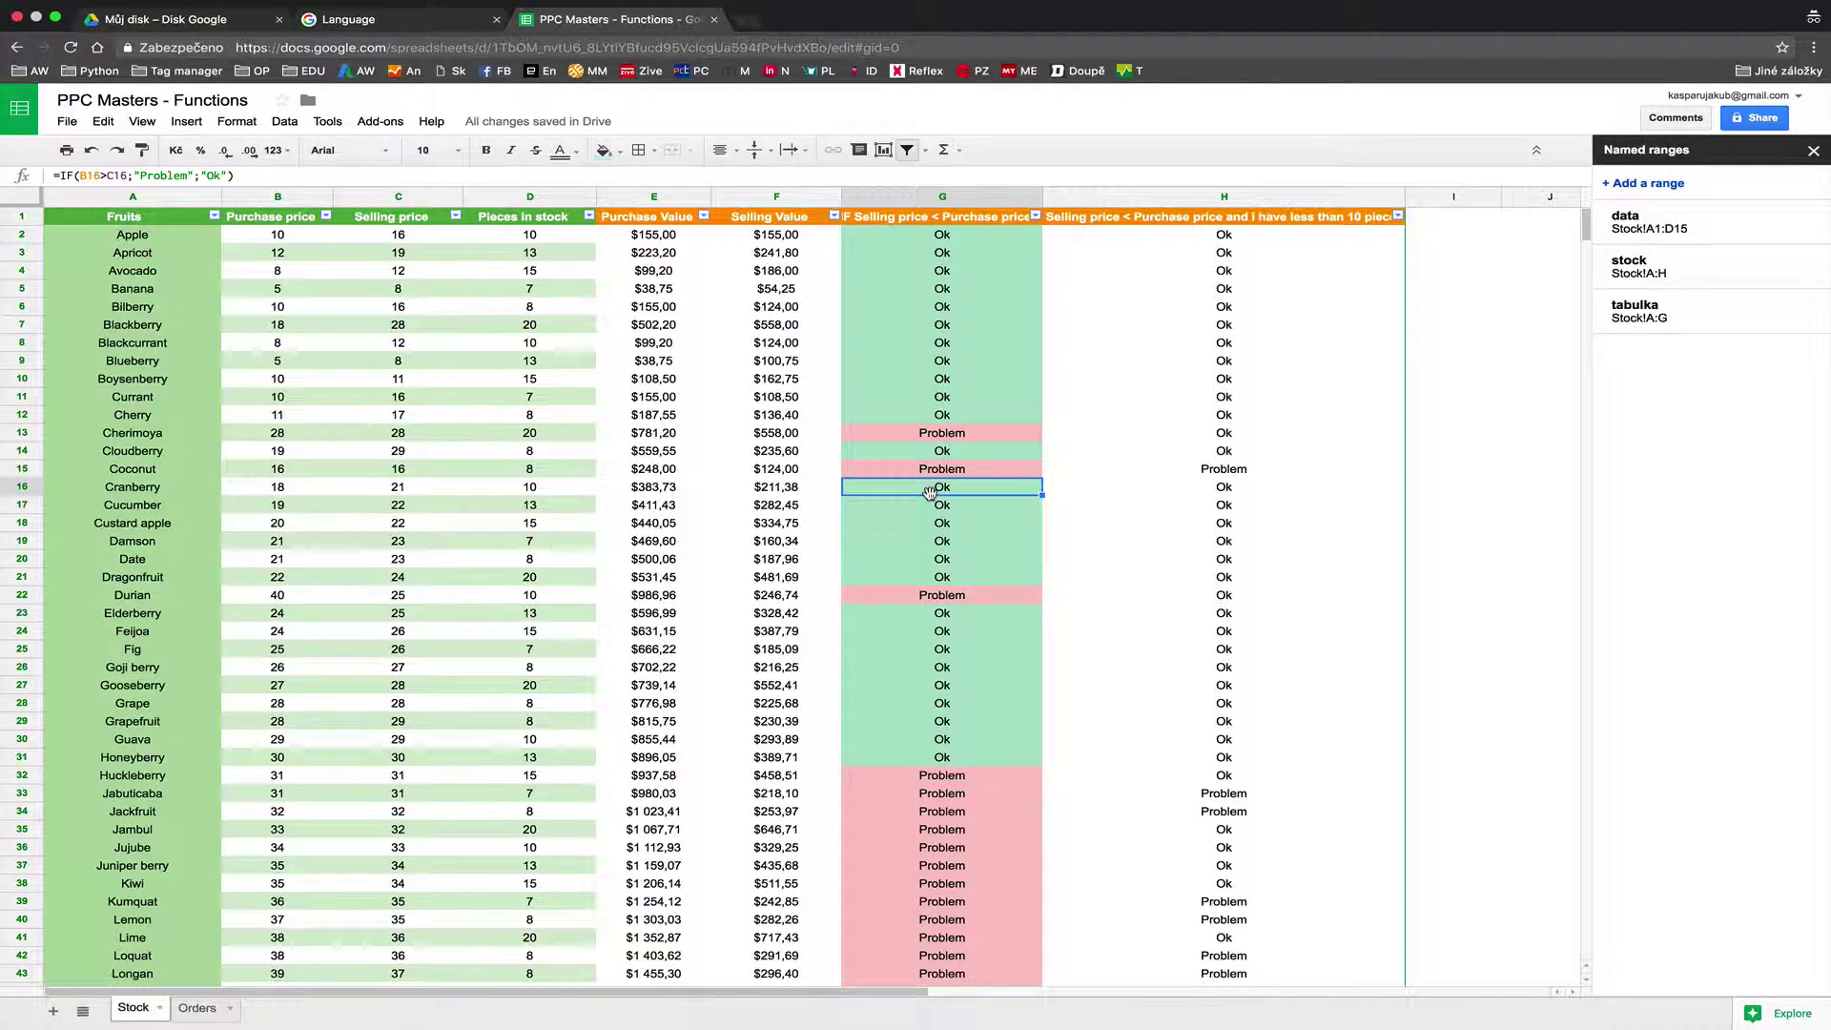
{"action": "left_click", "coordinate": [195, 1008]}
{"action": "left_click", "coordinate": [582, 249]}
{"action": "left_click", "coordinate": [510, 268]}
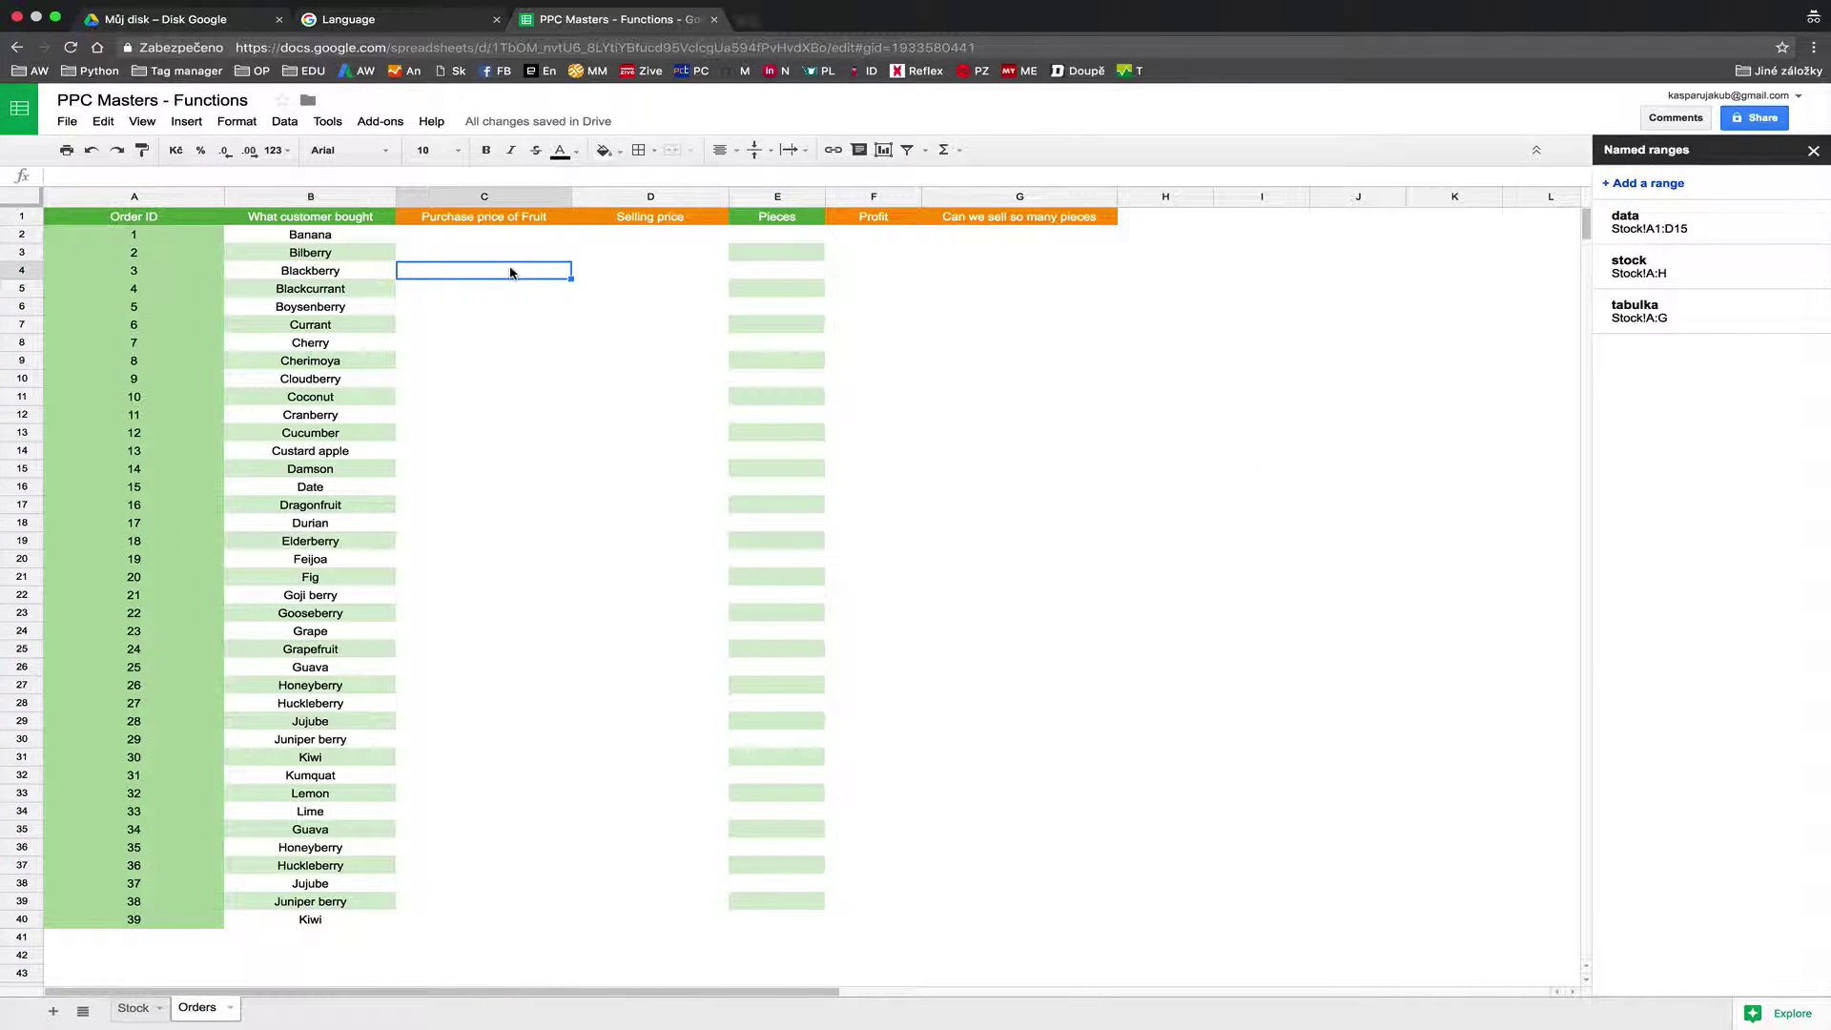
{"action": "left_click", "coordinate": [494, 239]}
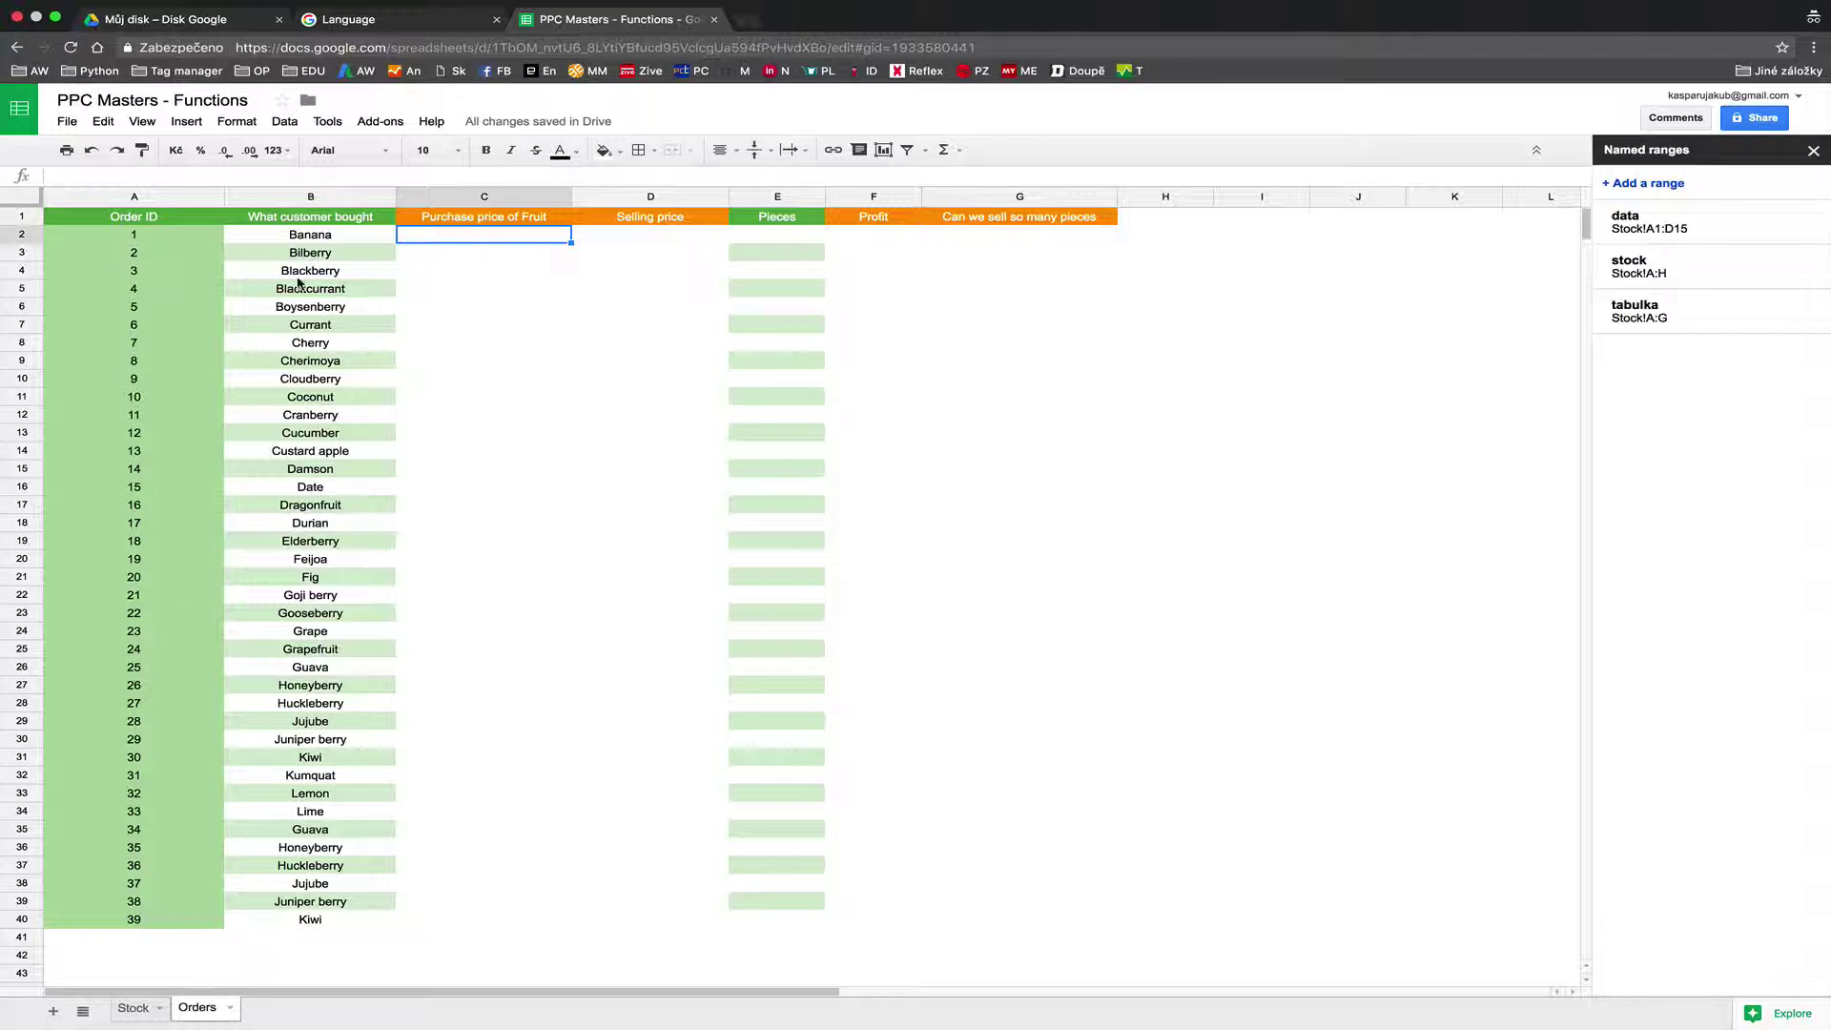
{"action": "left_click_drag", "start_coordinate": [143, 239], "coordinate": [178, 681]}
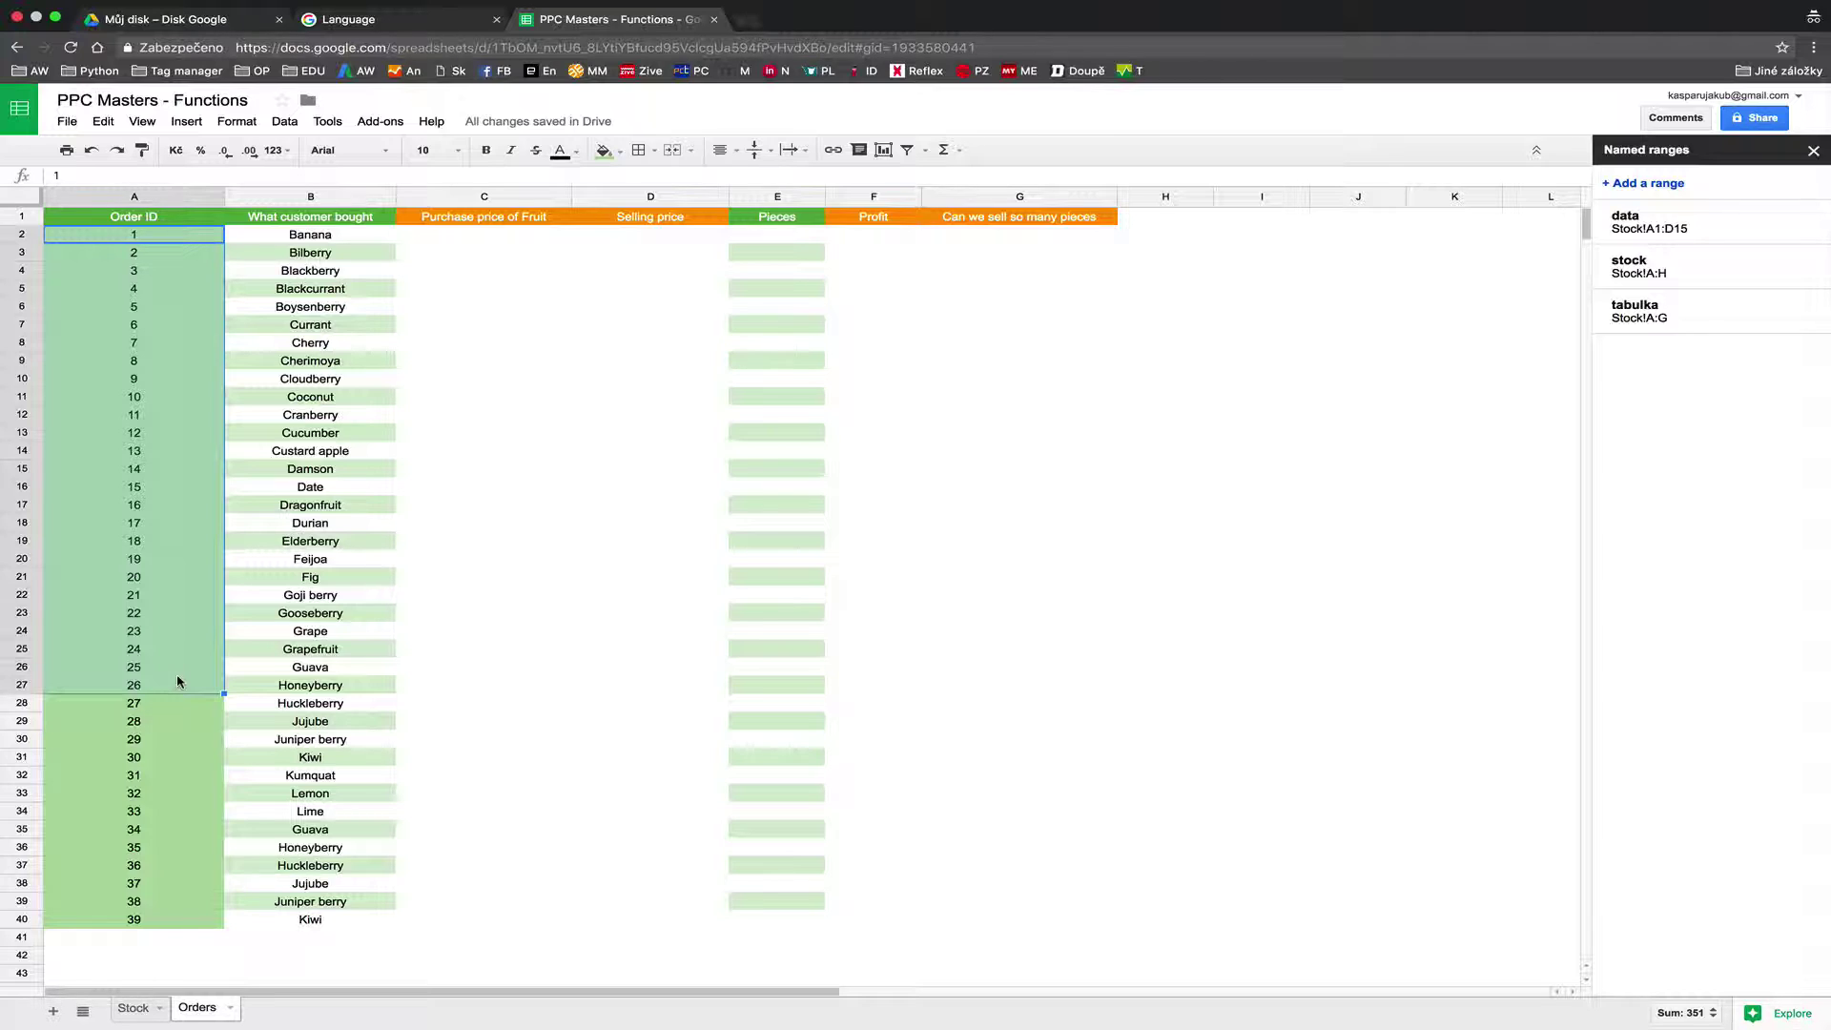
{"action": "left_click", "coordinate": [464, 244]}
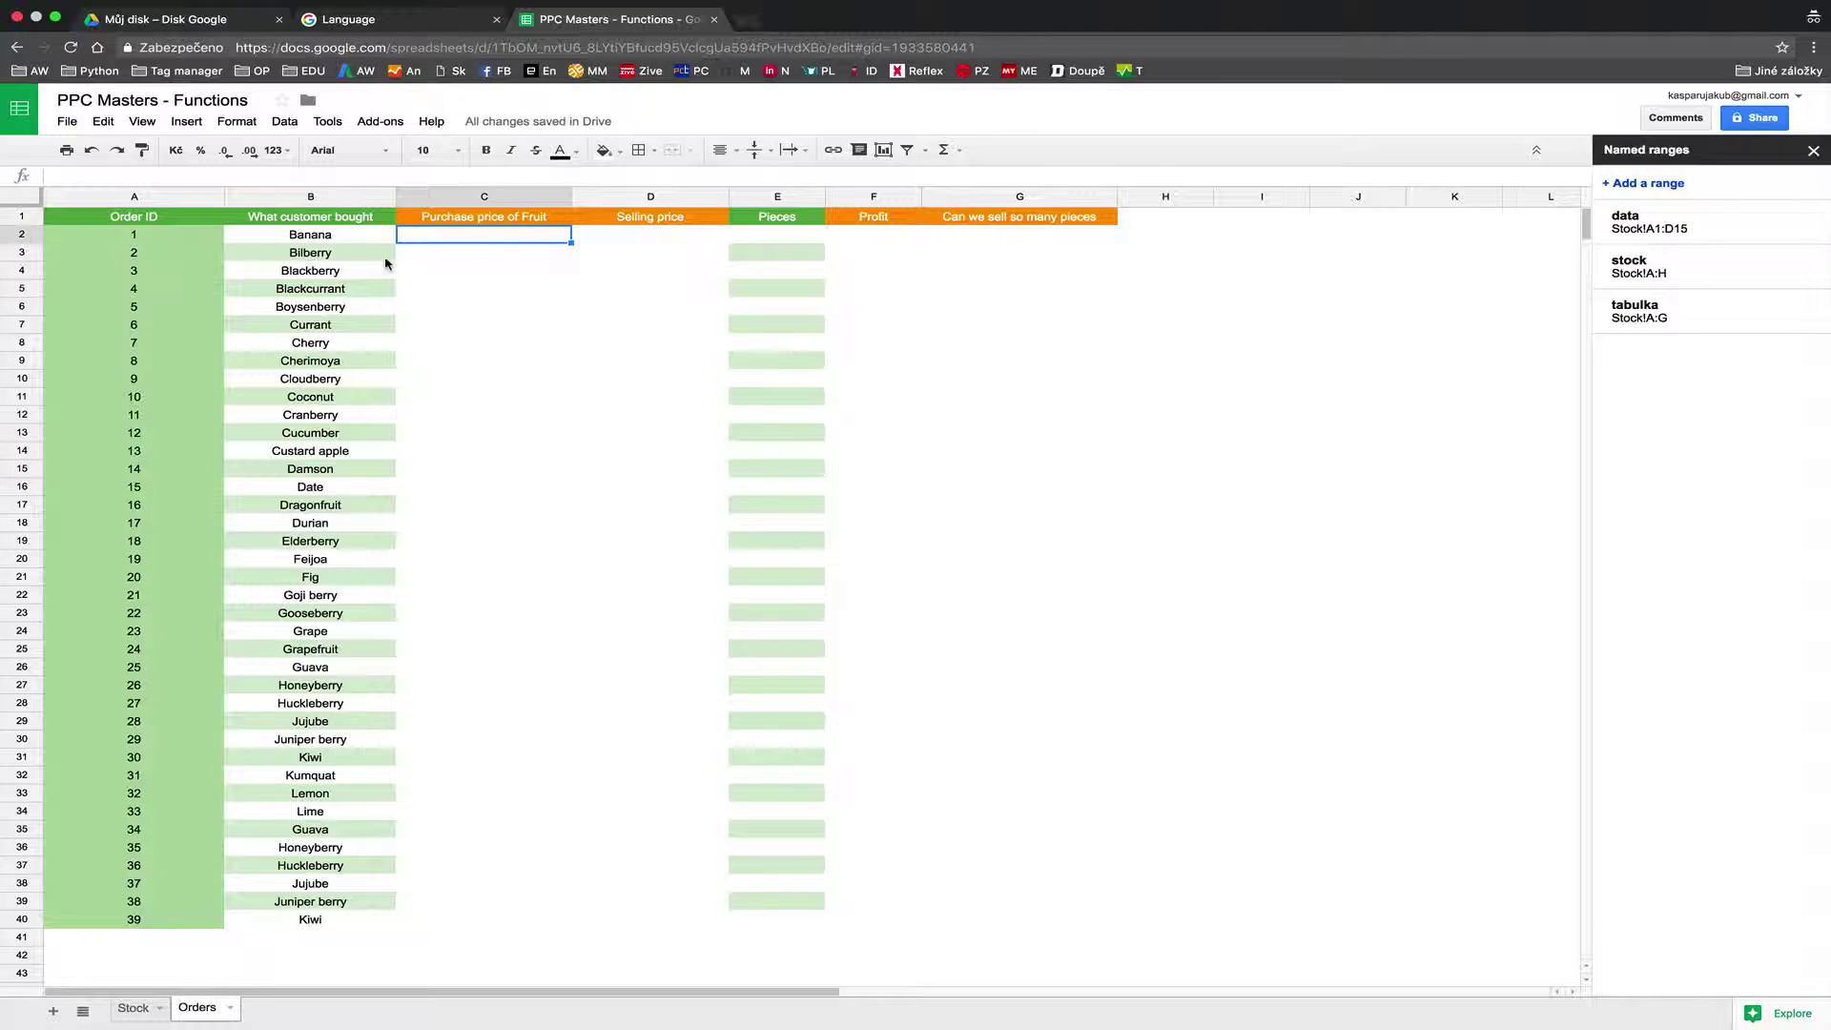
{"action": "left_click", "coordinate": [356, 237]}
{"action": "left_click", "coordinate": [176, 241]}
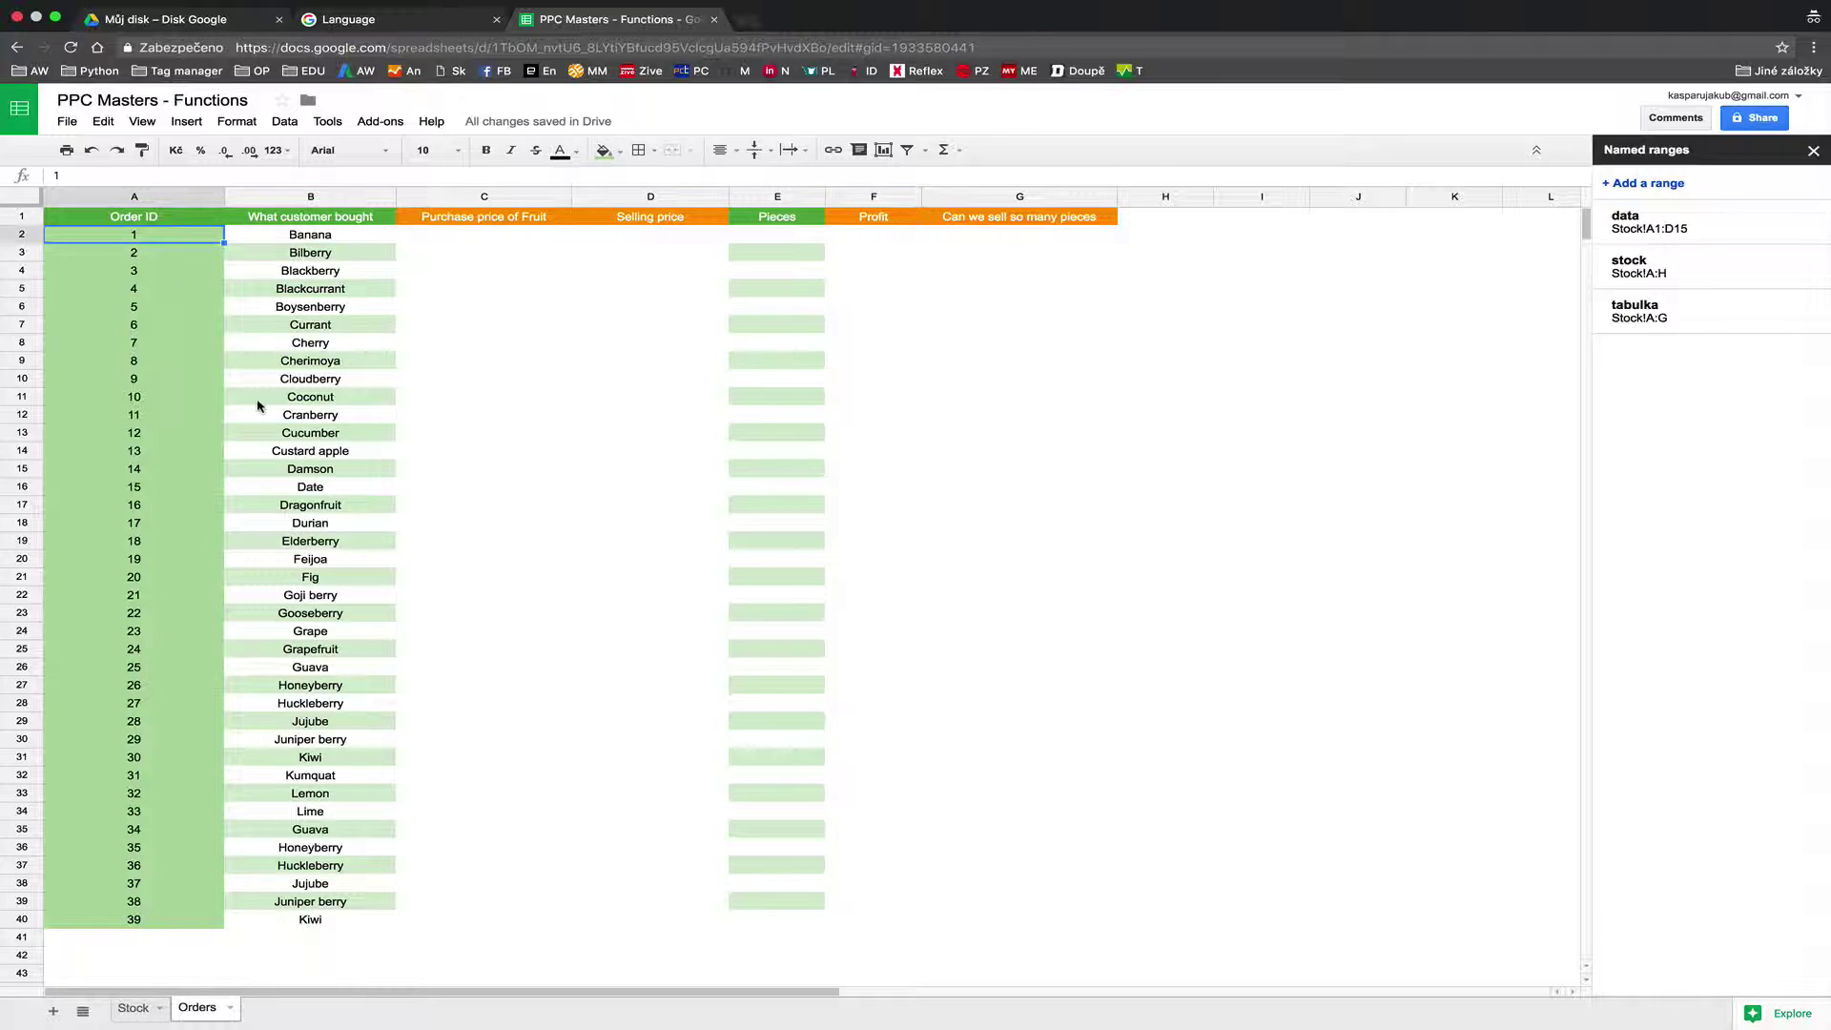
{"action": "left_click", "coordinate": [472, 238]}
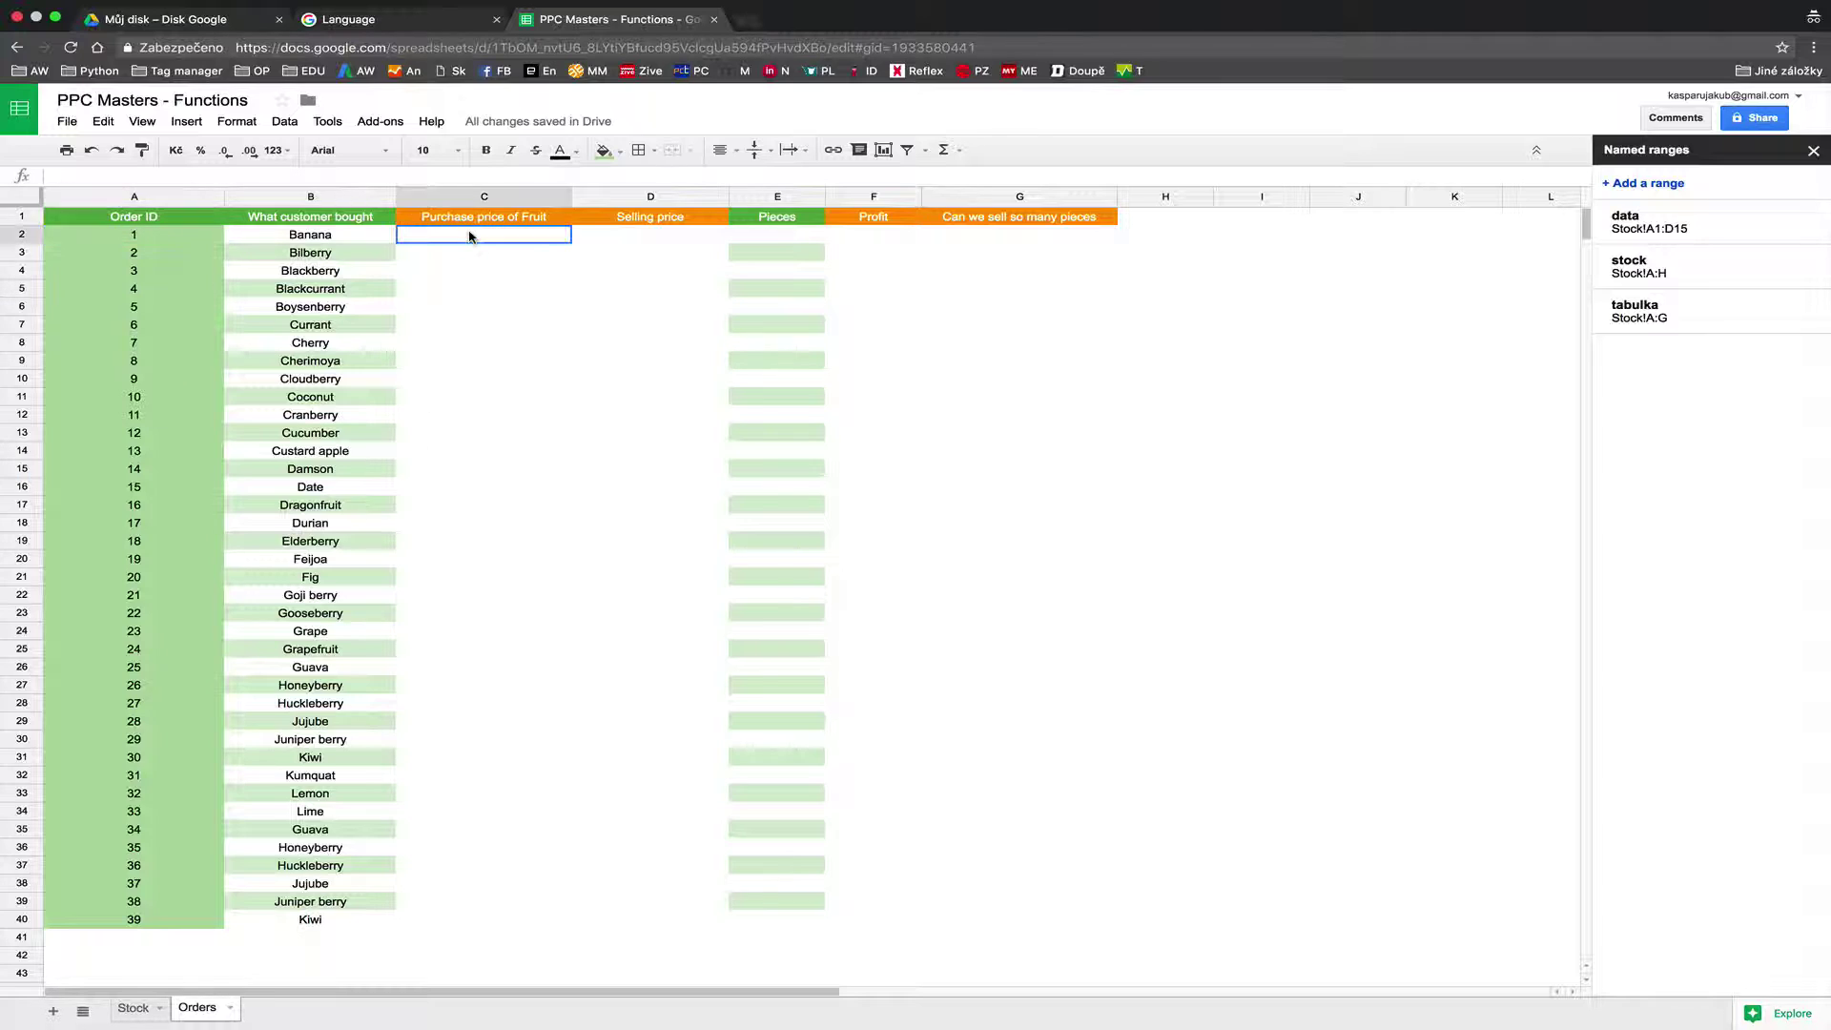
{"action": "left_click", "coordinate": [378, 234]}
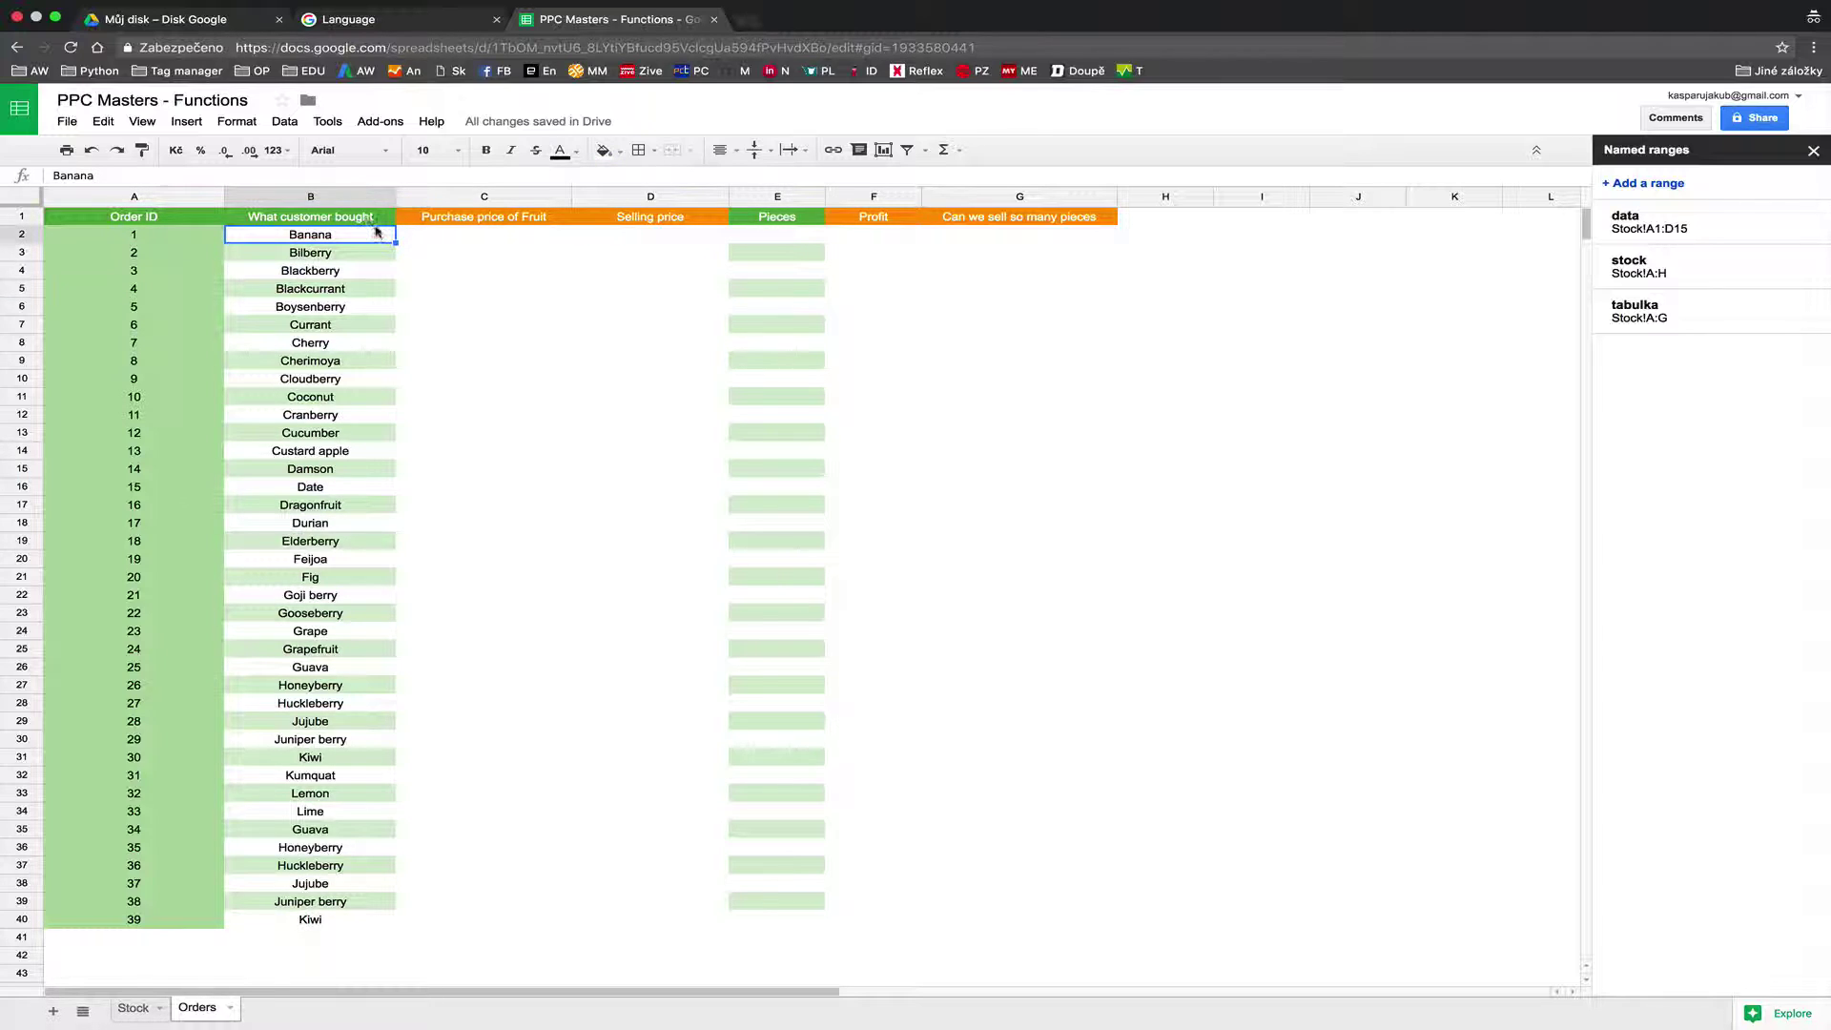
{"action": "left_click", "coordinate": [367, 196]}
{"action": "left_click", "coordinate": [506, 523]}
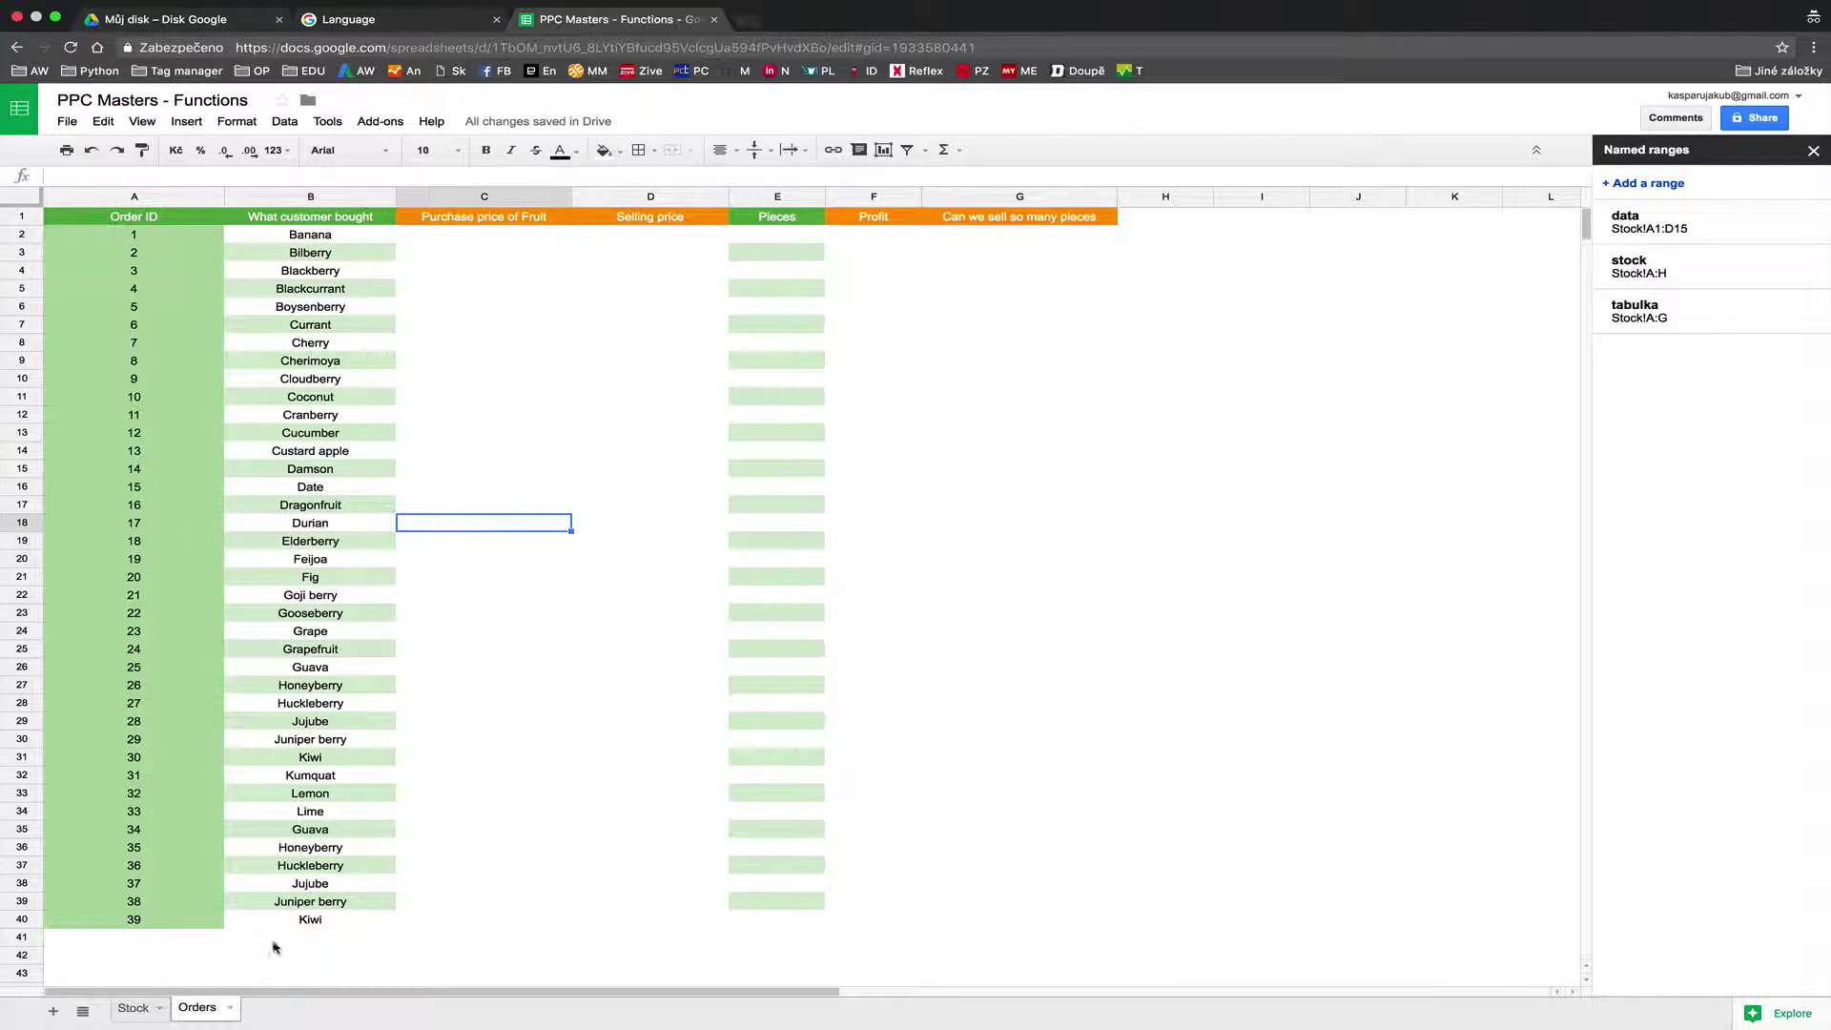
Compare the fruits customers bought on the Orders sheet with the fruit names and purchase prices on the Stock sheet.
{"action": "left_click", "coordinate": [133, 1008]}
{"action": "left_click", "coordinate": [125, 307]}
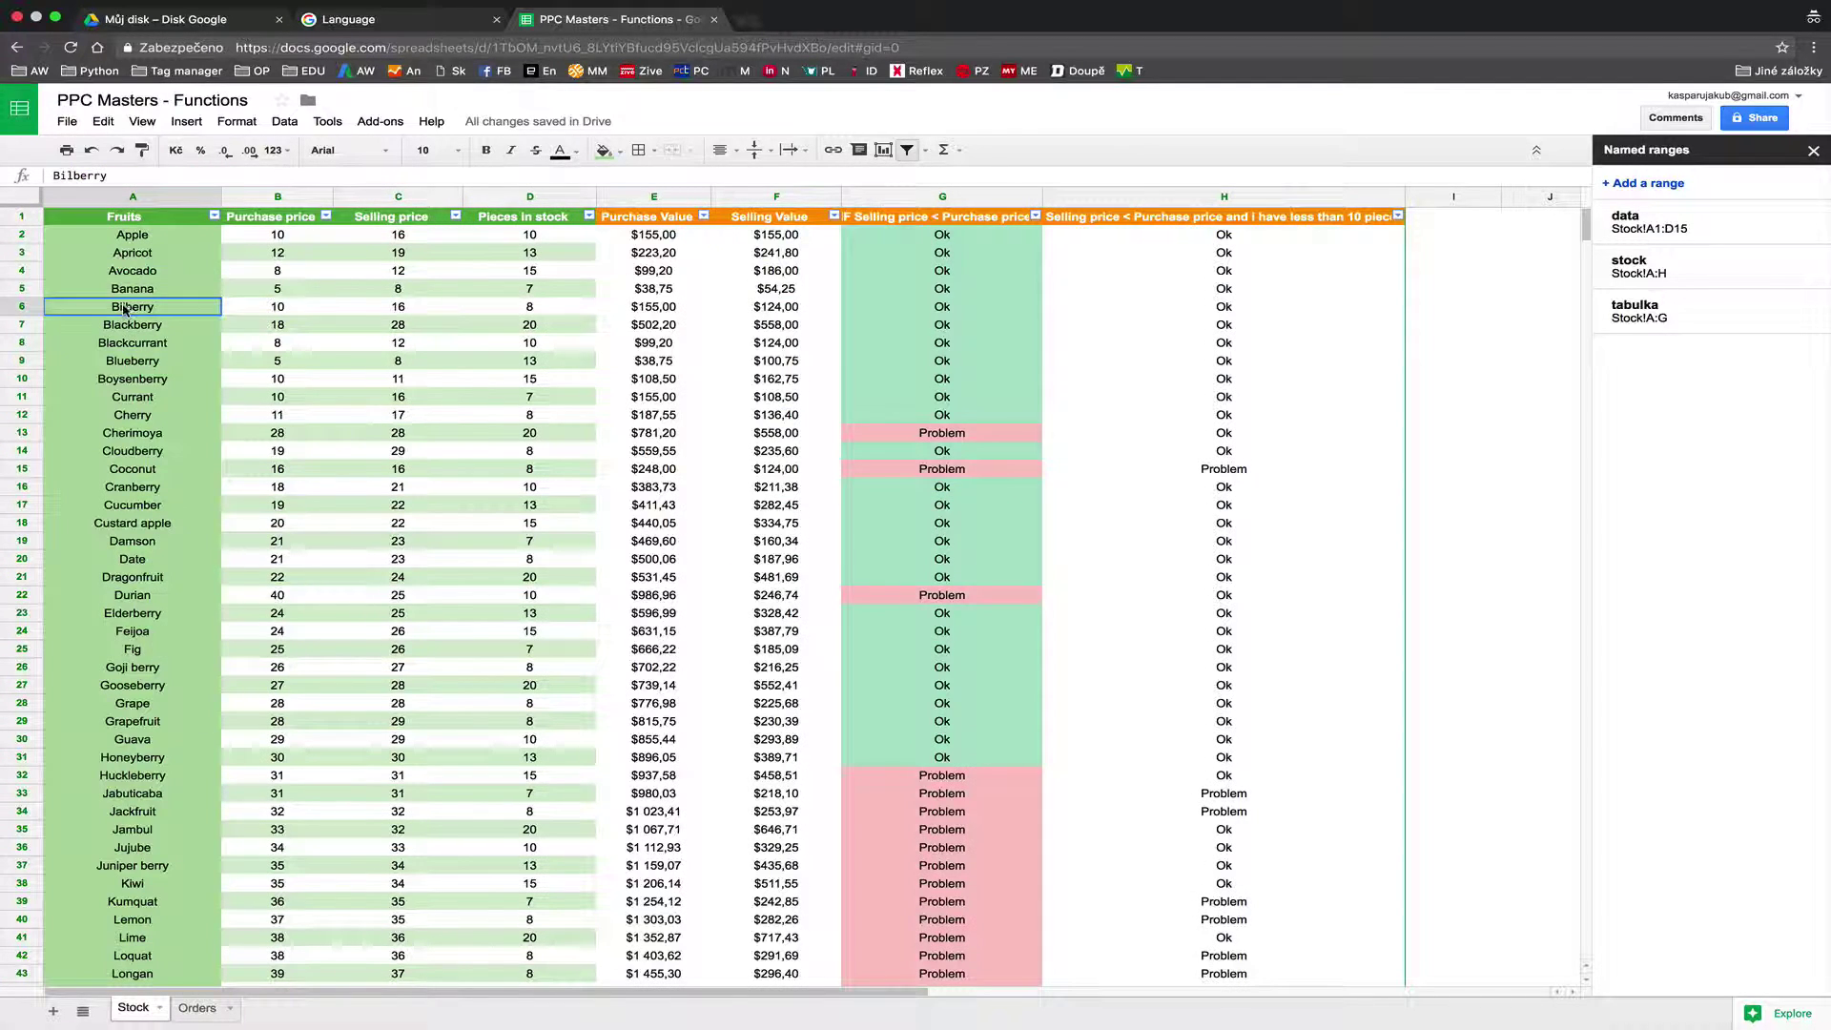
{"action": "left_click", "coordinate": [197, 1008]}
{"action": "left_click", "coordinate": [520, 238]}
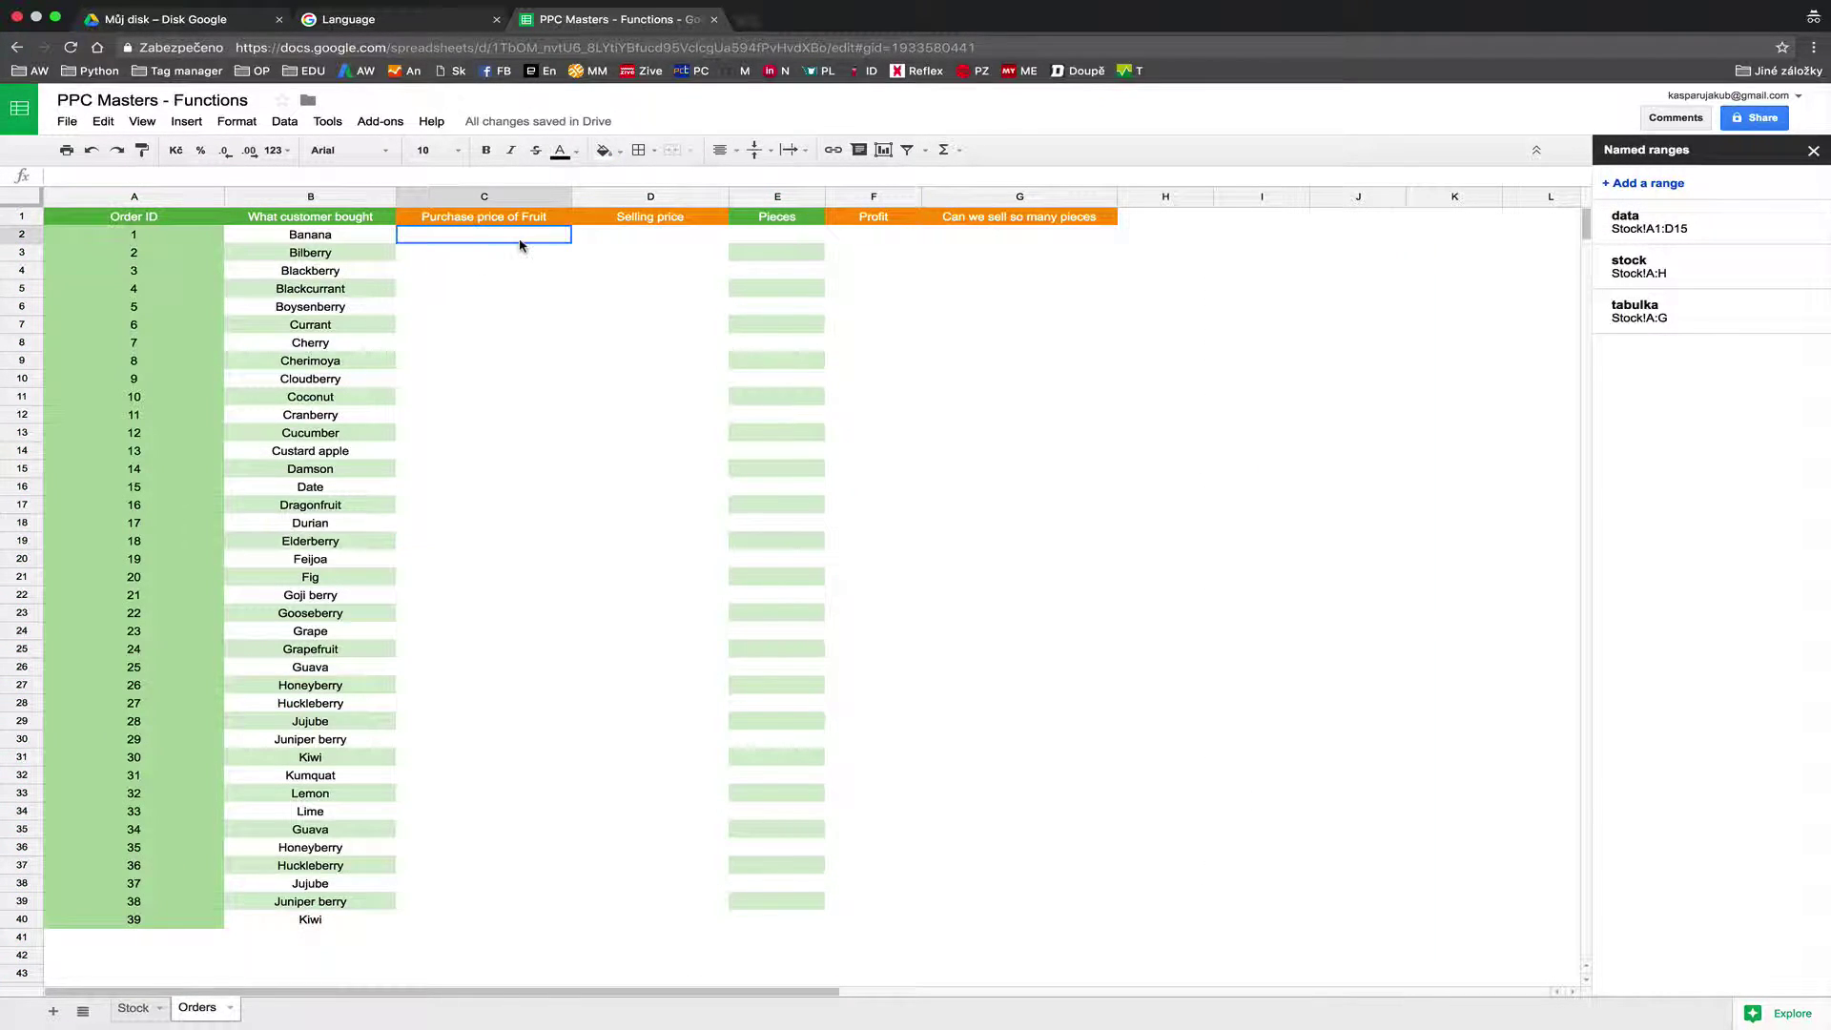
{"action": "left_click", "coordinate": [351, 238]}
{"action": "left_click", "coordinate": [351, 432], "text": "shift"}
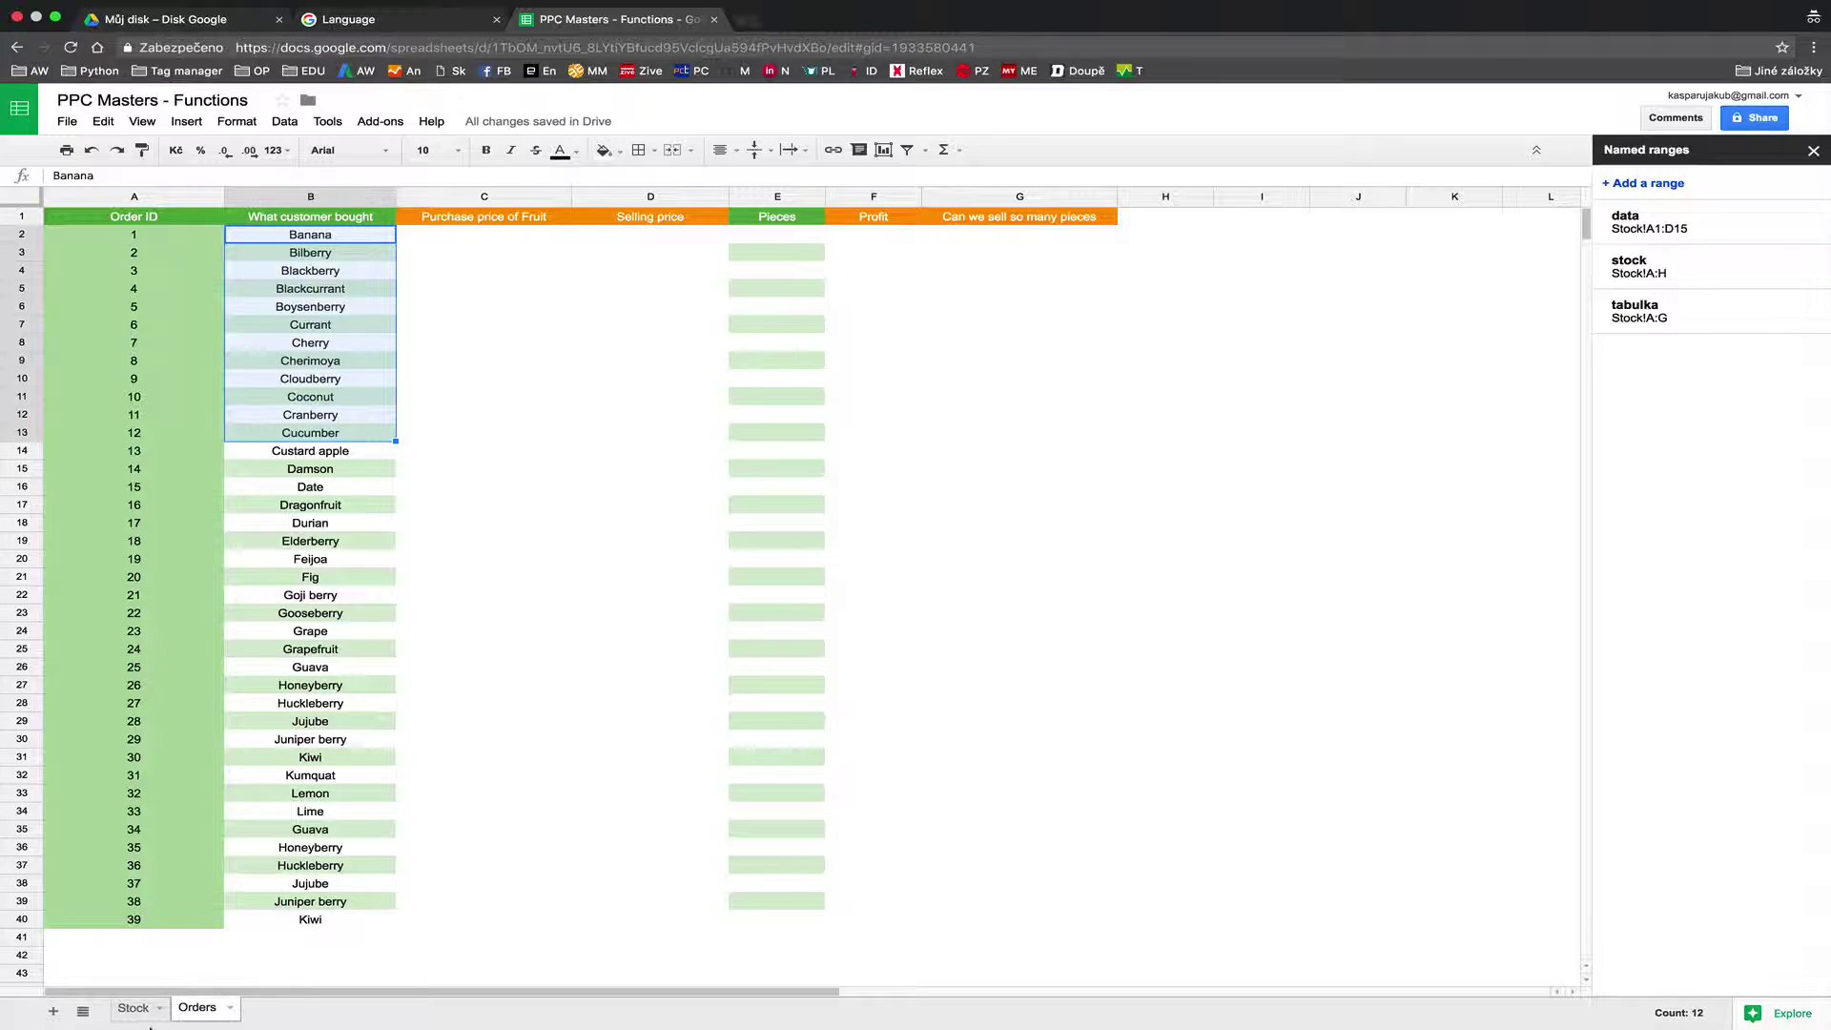
{"action": "left_click", "coordinate": [134, 1010]}
{"action": "left_click", "coordinate": [208, 1012]}
{"action": "left_click", "coordinate": [343, 254]}
{"action": "left_click", "coordinate": [336, 239]}
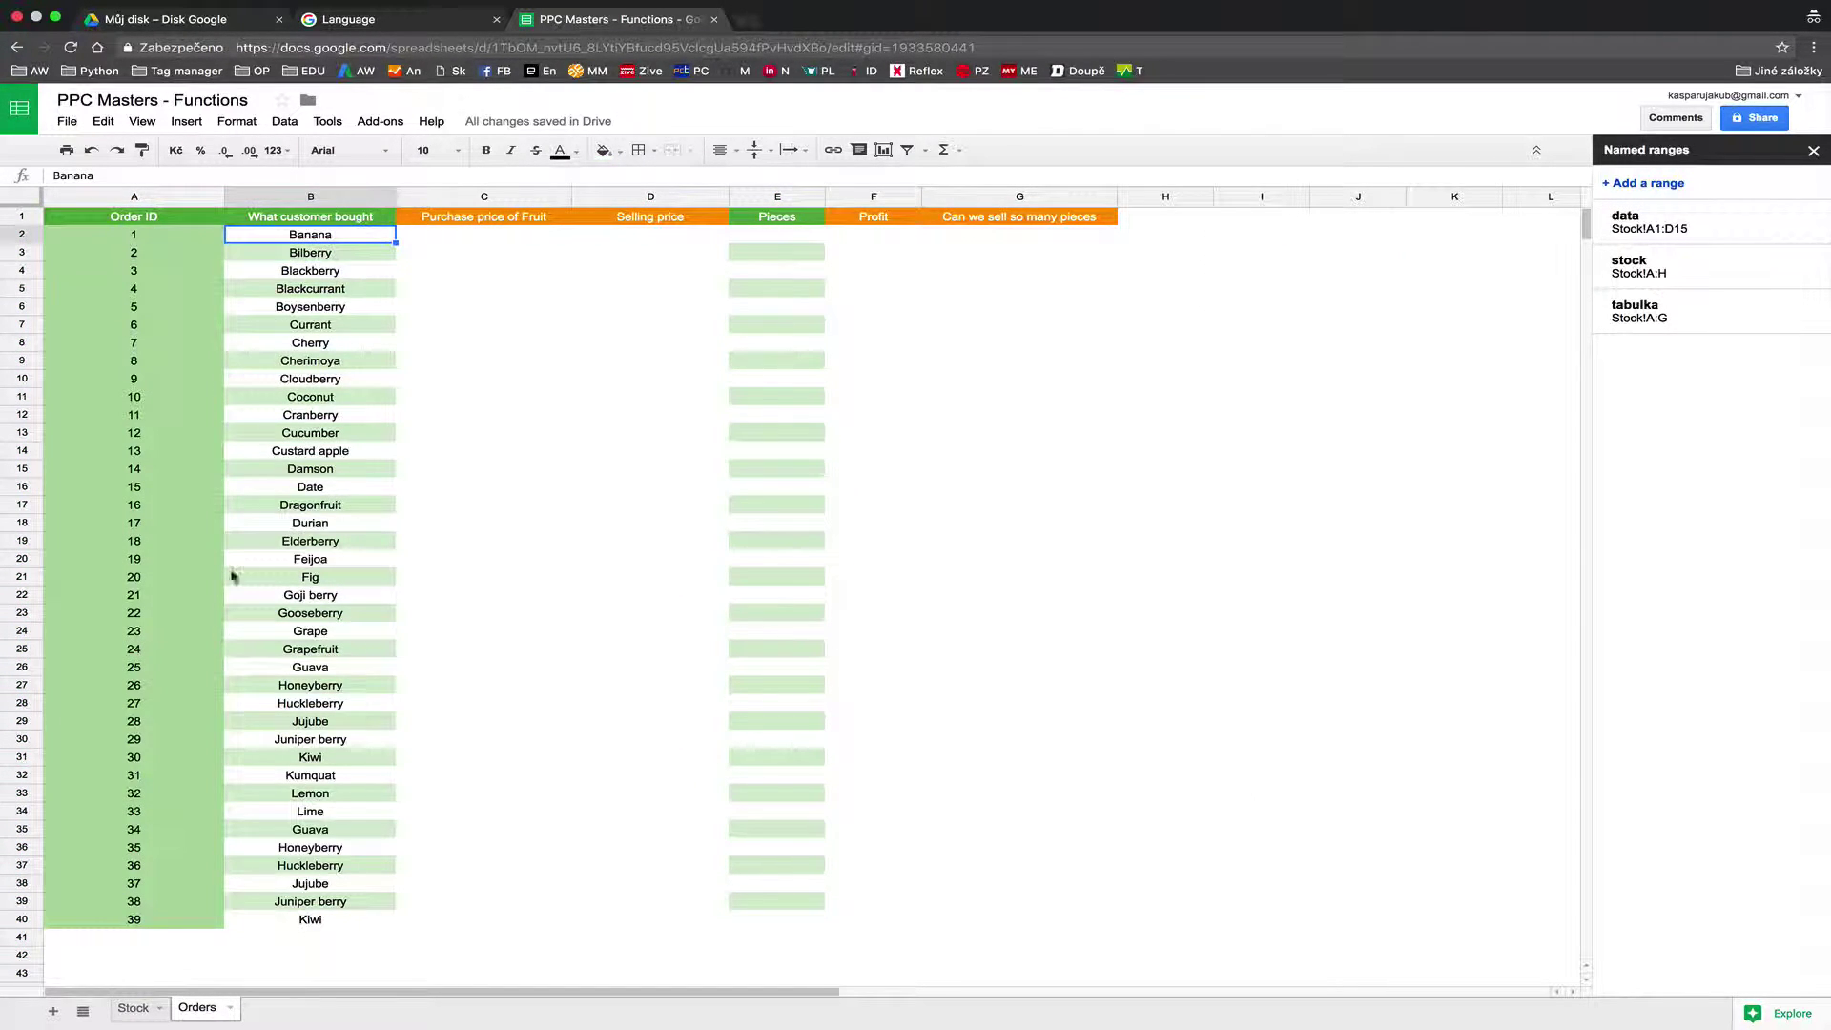
{"action": "left_click", "coordinate": [134, 1009]}
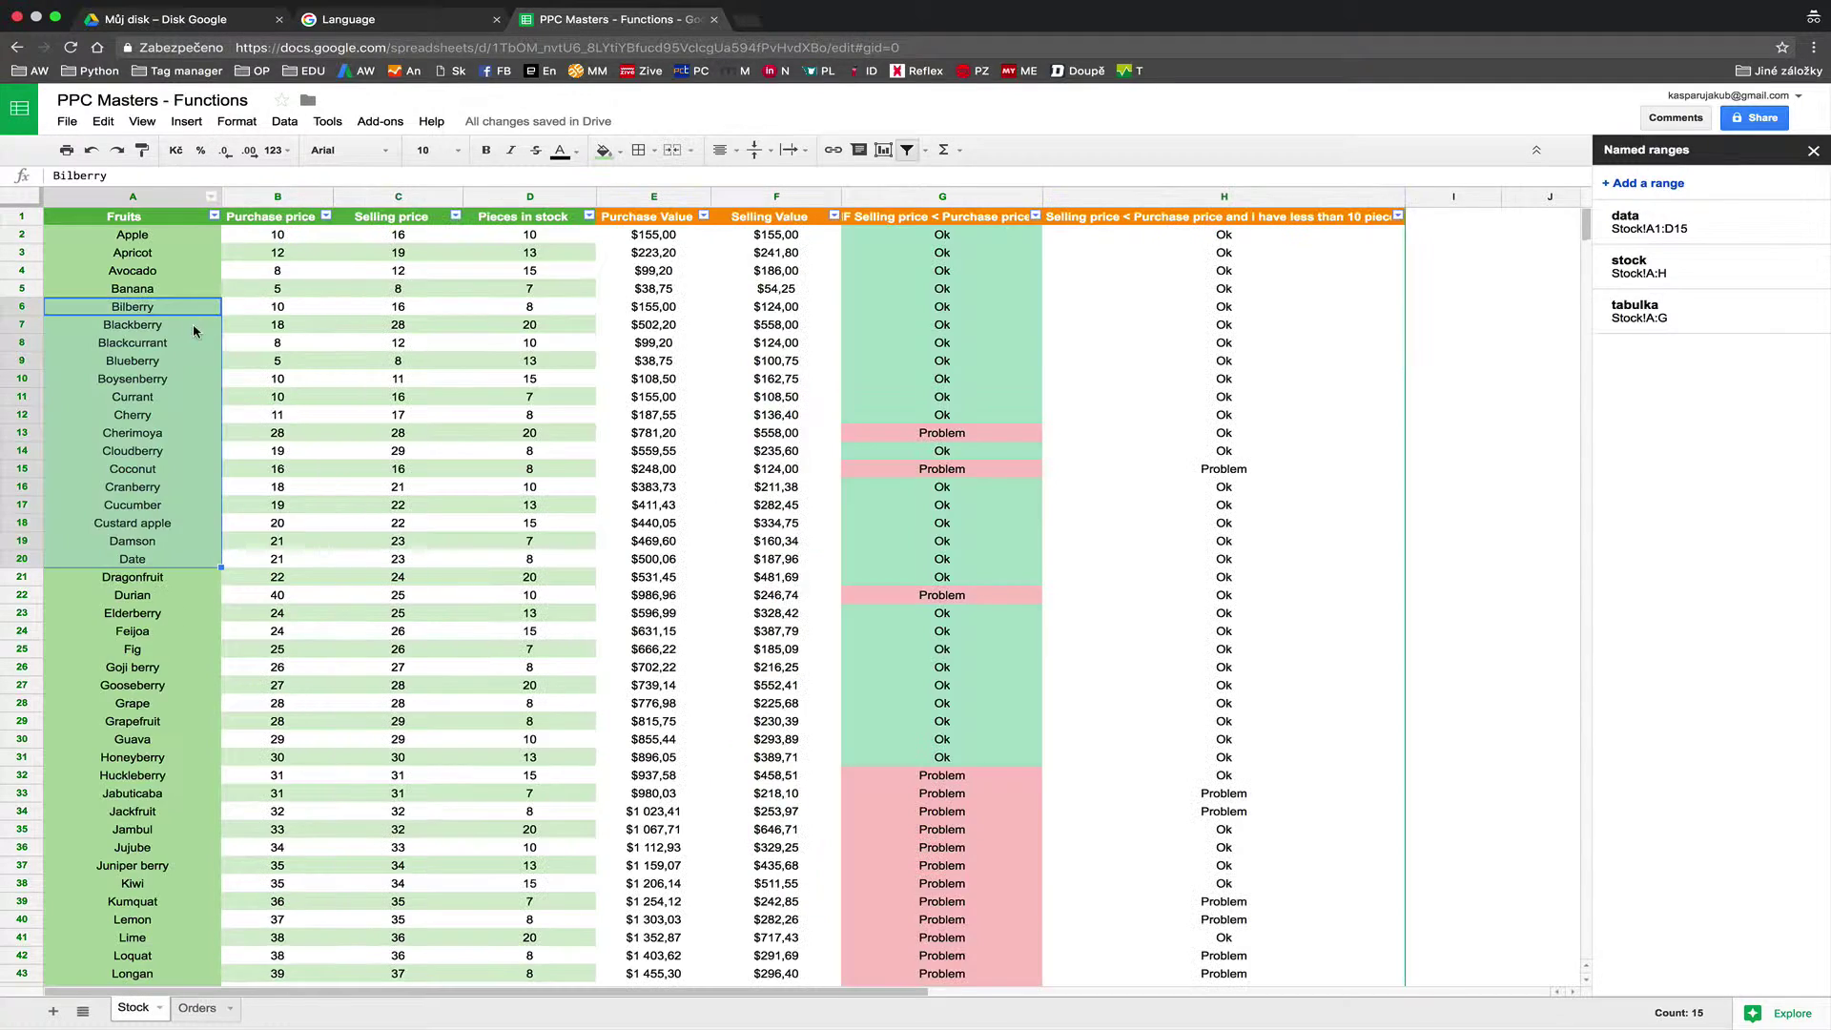
{"action": "left_click", "coordinate": [246, 238]}
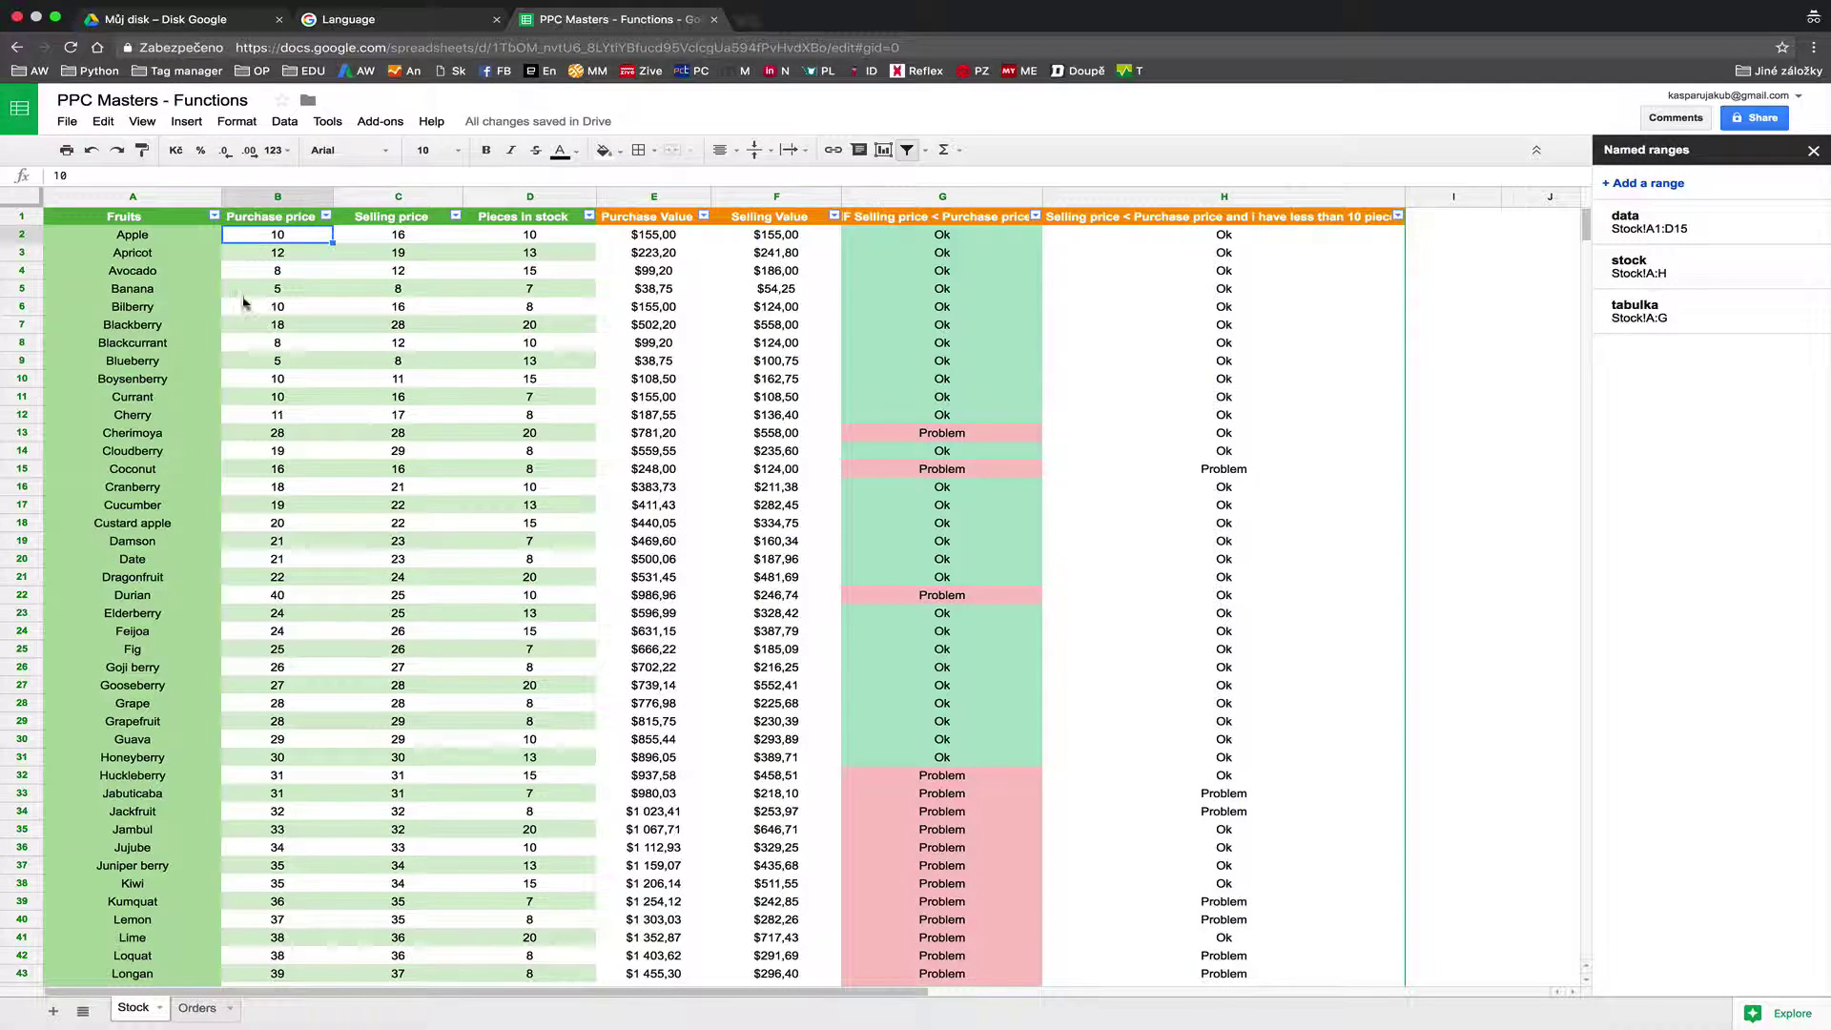
{"action": "left_click", "coordinate": [195, 1009]}
{"action": "left_click", "coordinate": [441, 238]}
{"action": "type", "text": "=VLOOKUP("}
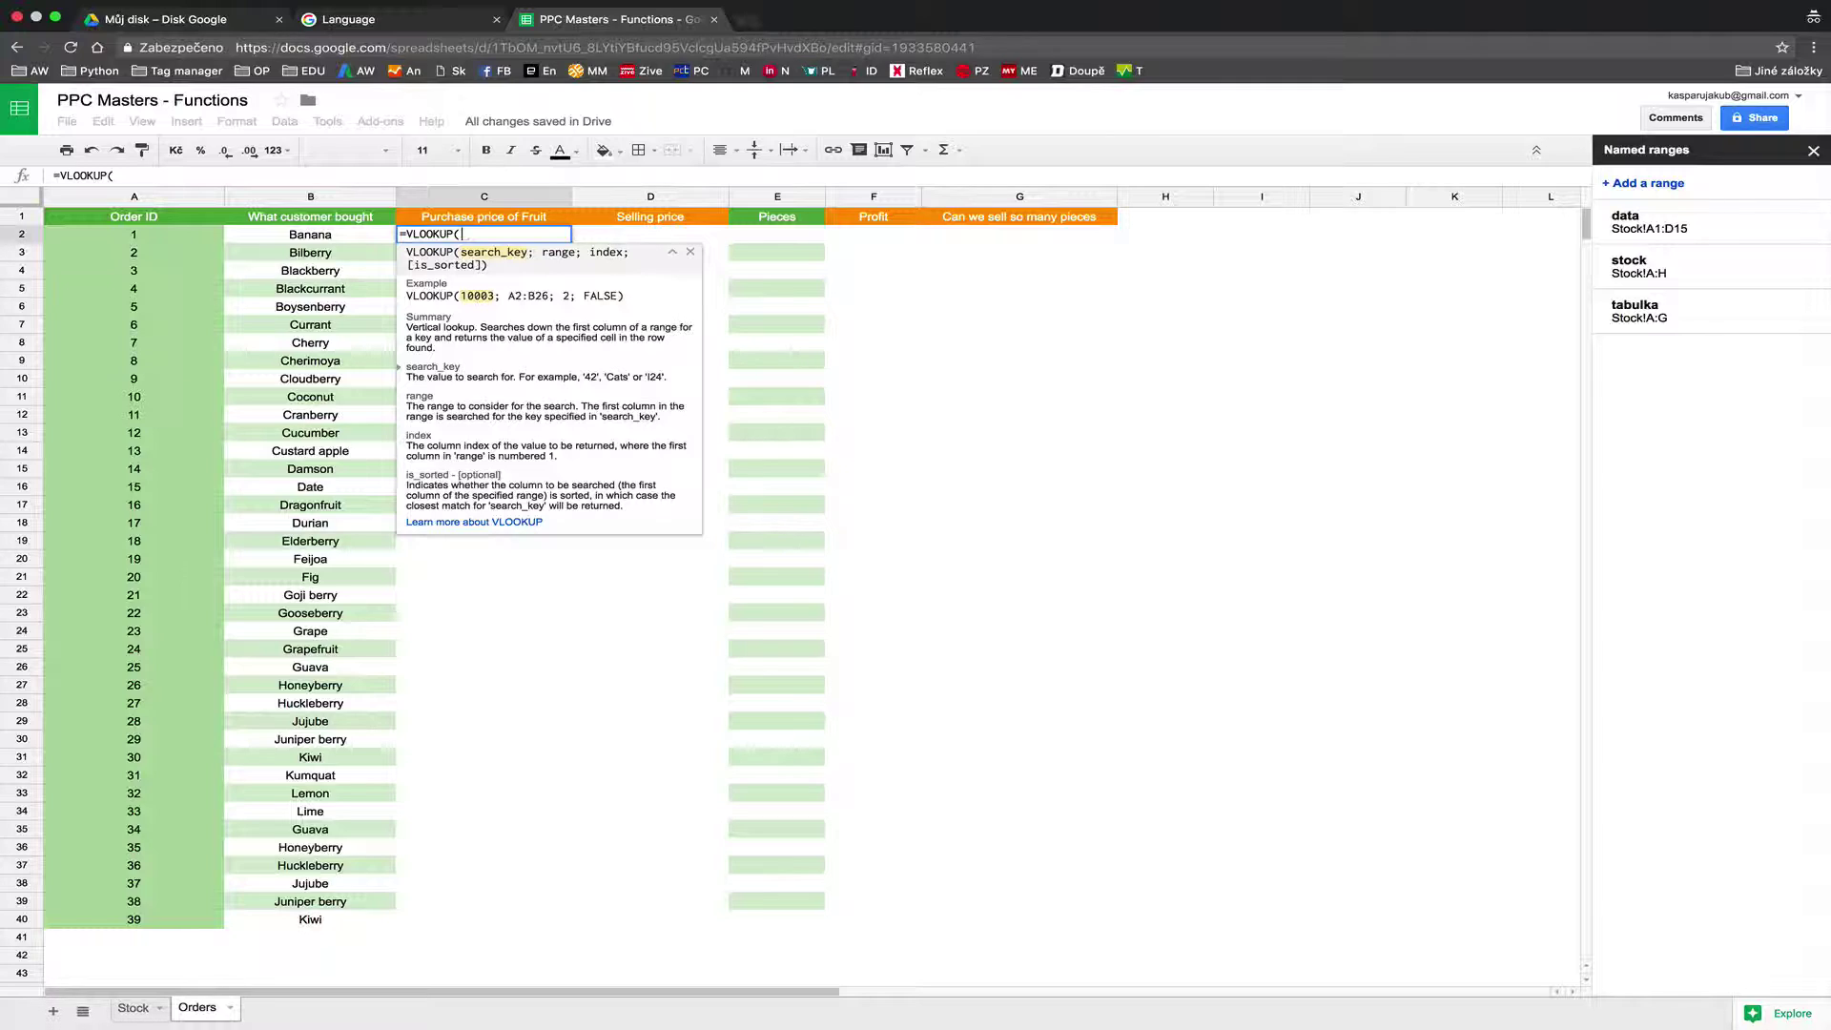
{"action": "triple_click", "coordinate": [480, 233]}
{"action": "key", "text": "BackSpace"}
{"action": "left_click", "coordinate": [490, 274]}
{"action": "left_click", "coordinate": [417, 218]}
{"action": "left_click", "coordinate": [414, 240]}
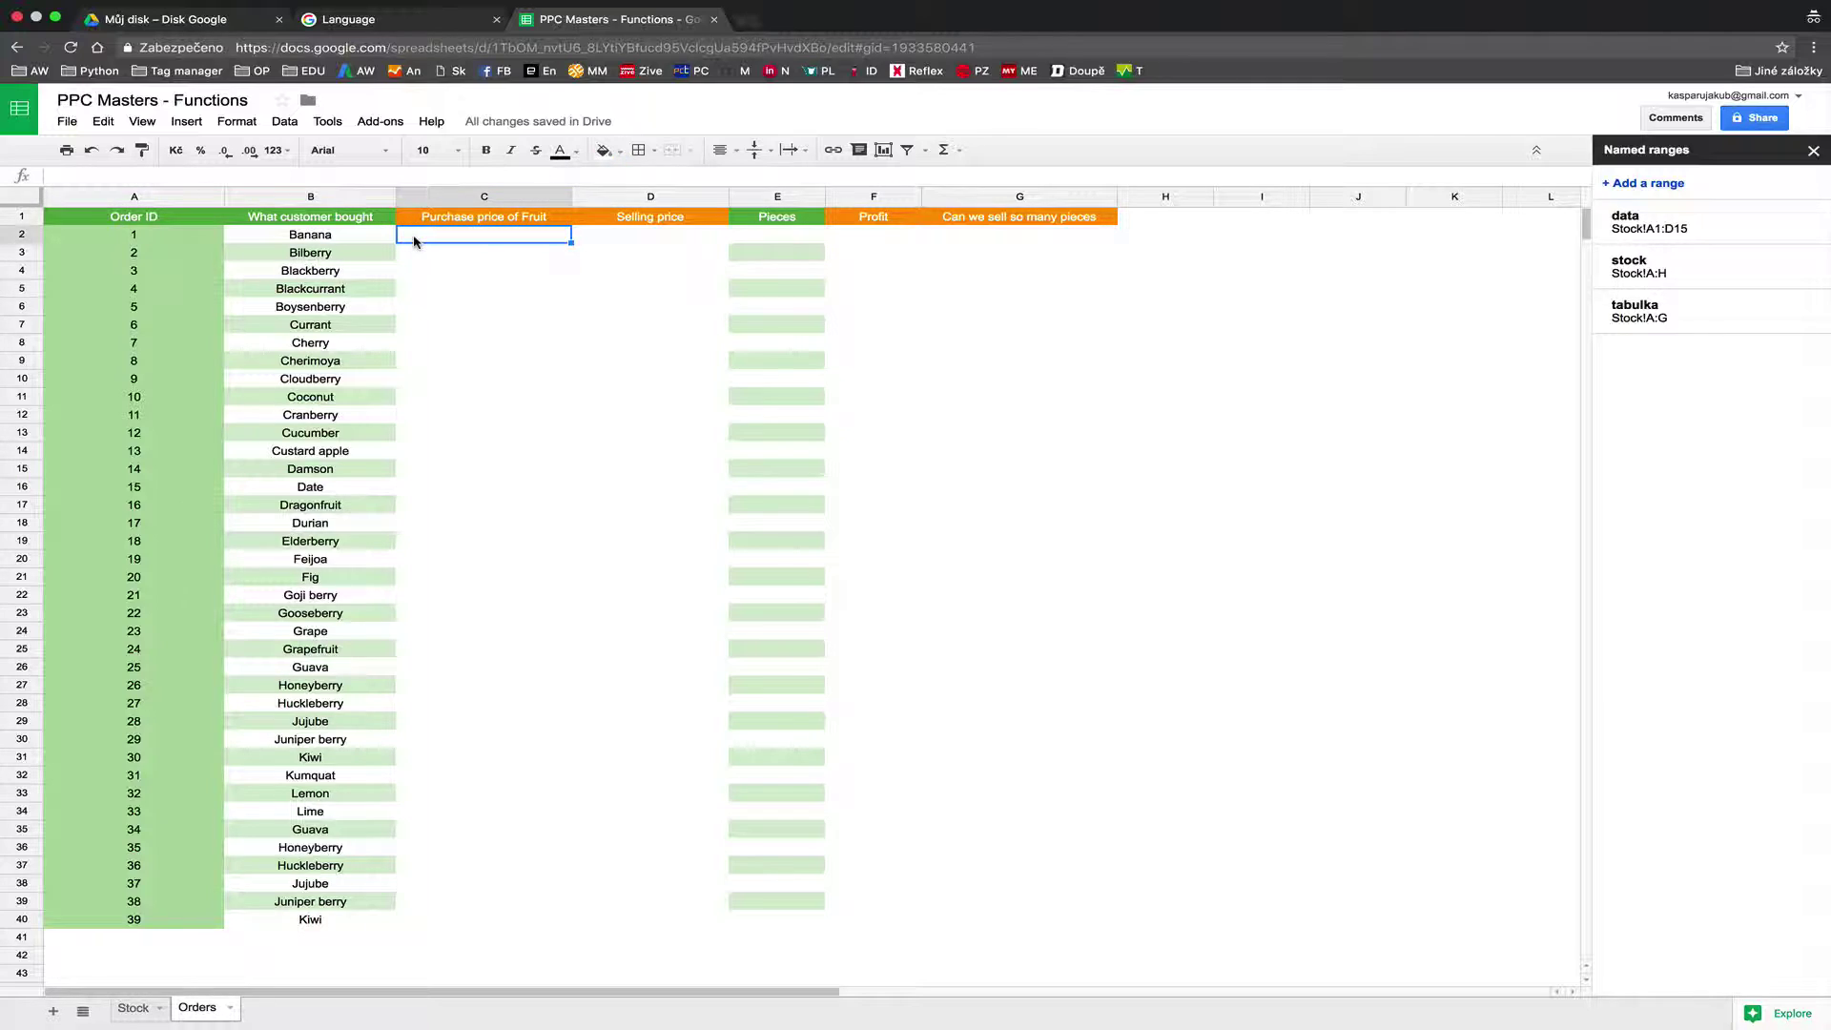
Locate the first order's fruit, Banana, in the Fruits column of the Stock sheet.
{"action": "left_click", "coordinate": [173, 240]}
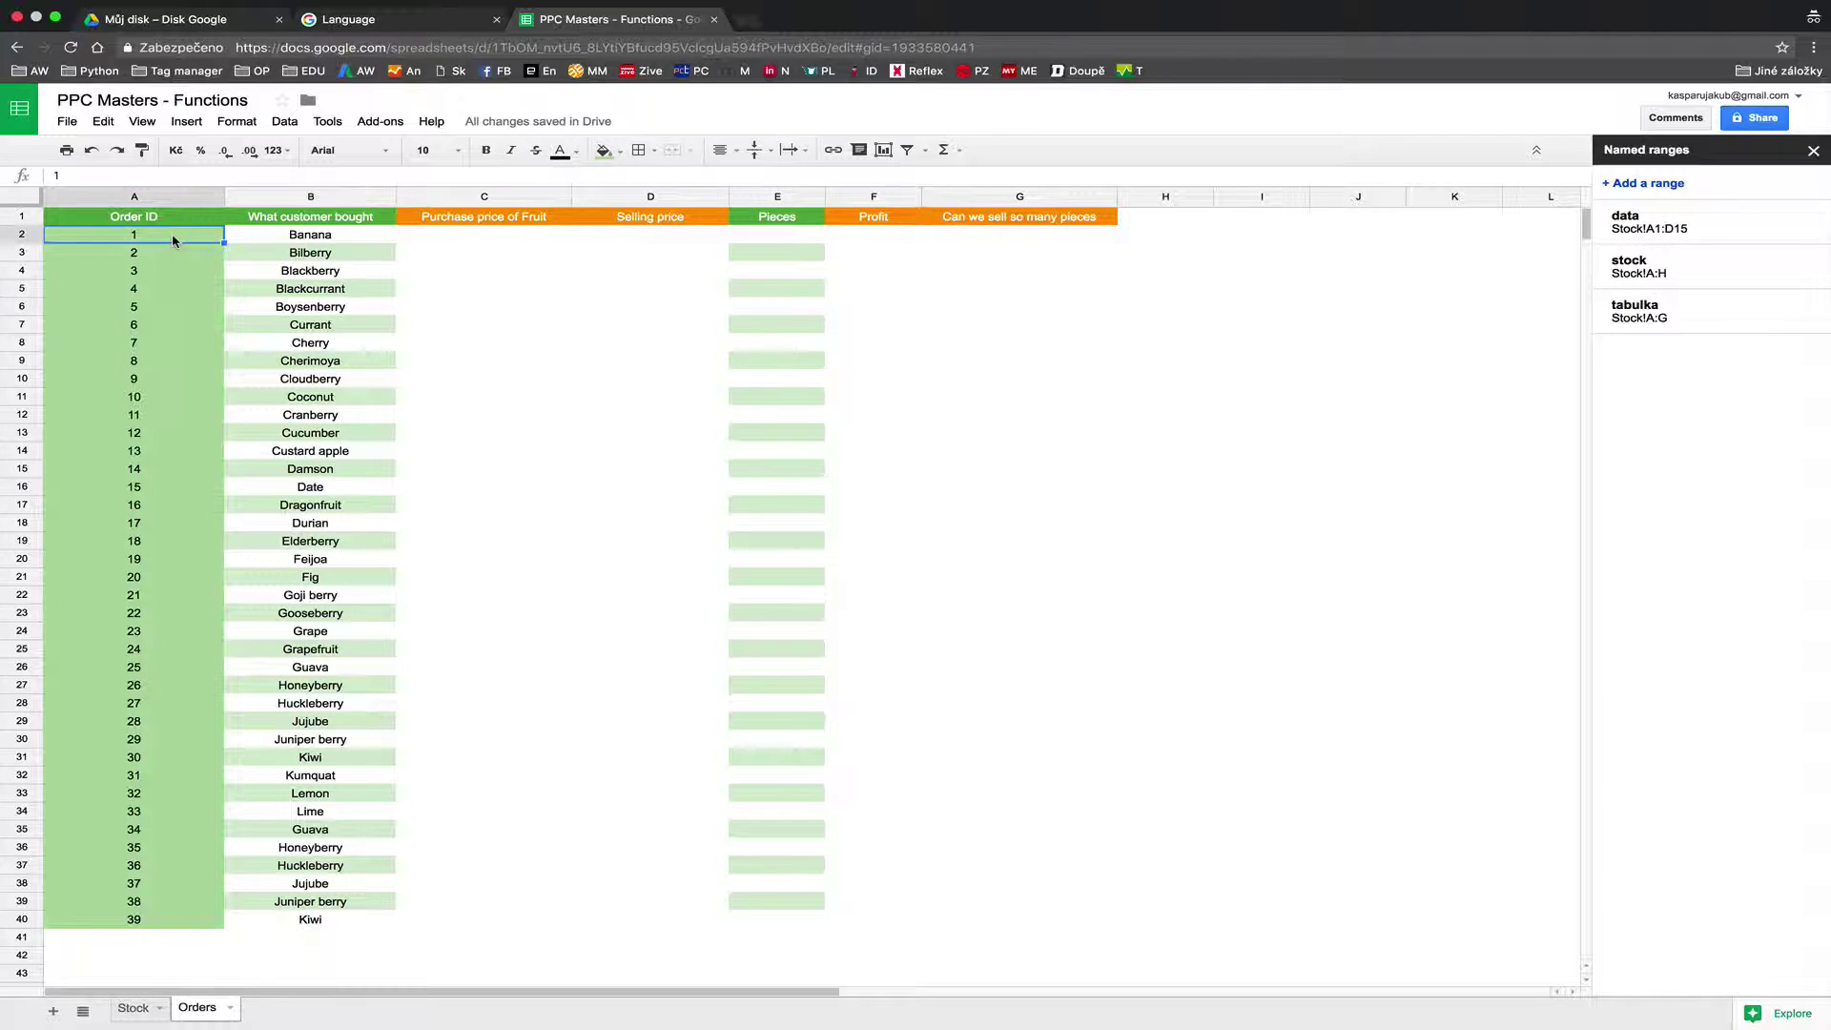
{"action": "left_click", "coordinate": [134, 1008]}
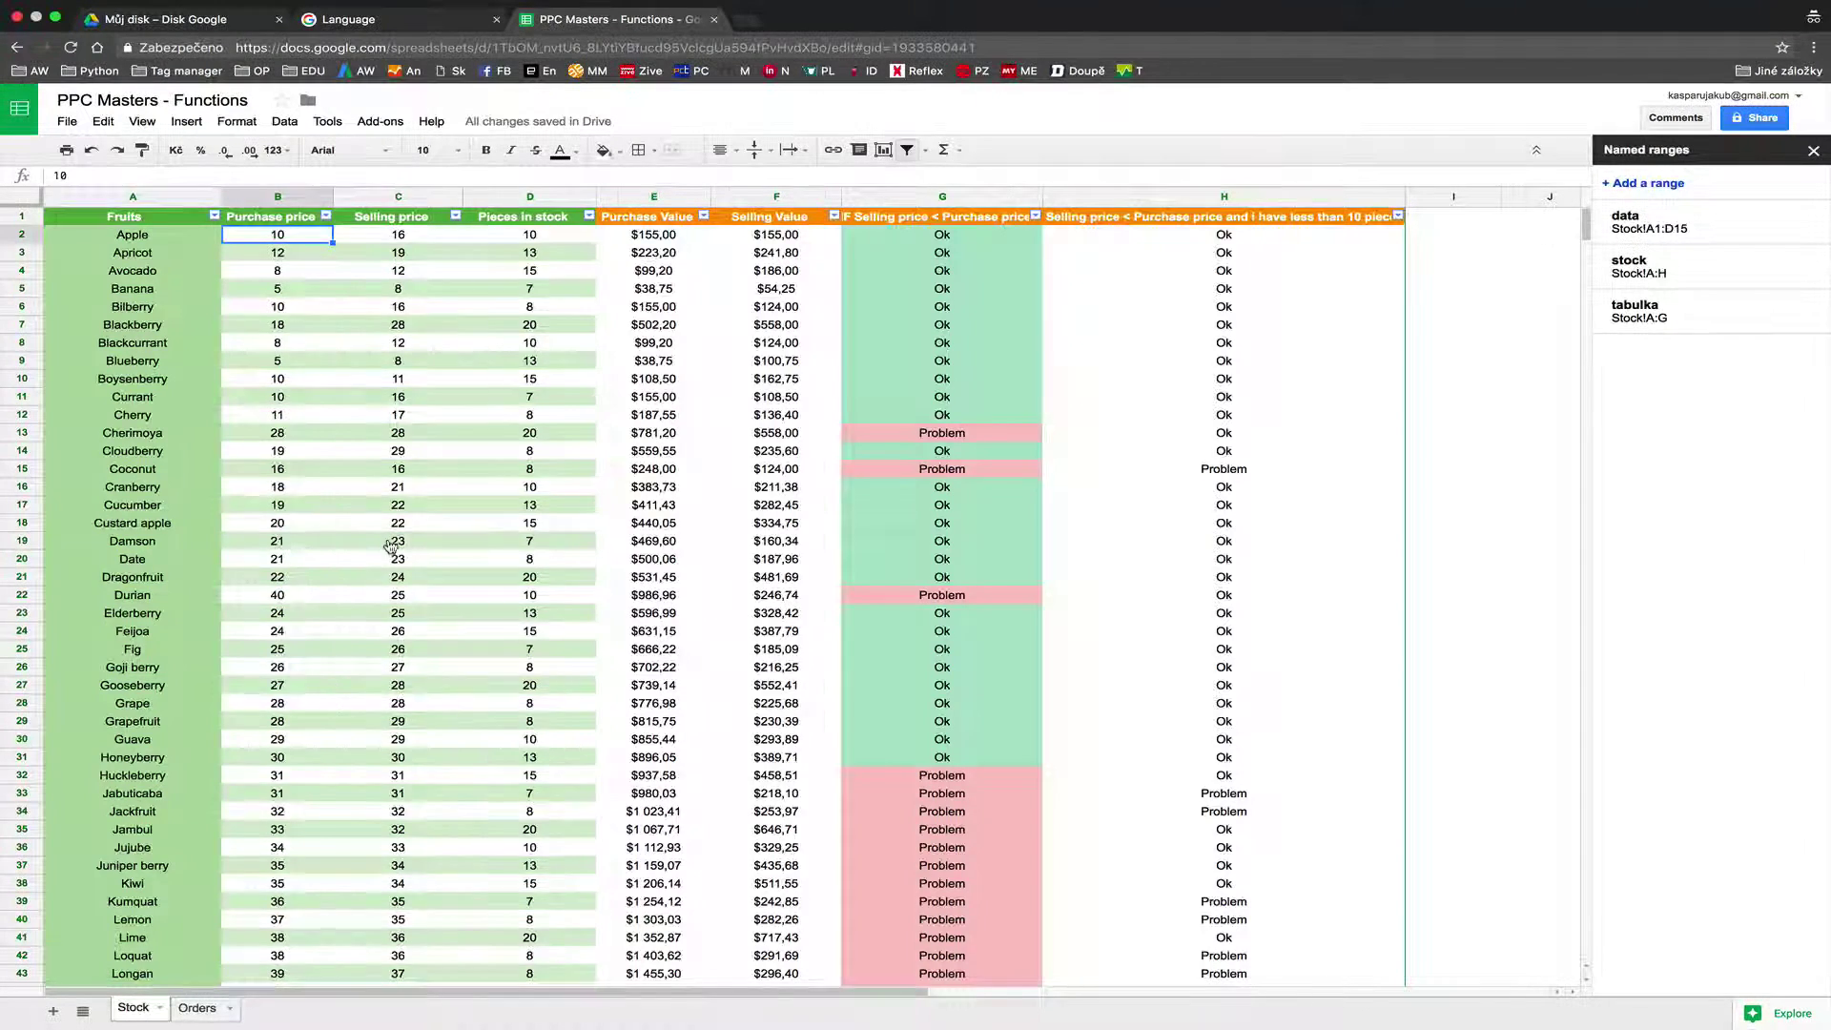
{"action": "left_click", "coordinate": [459, 239]}
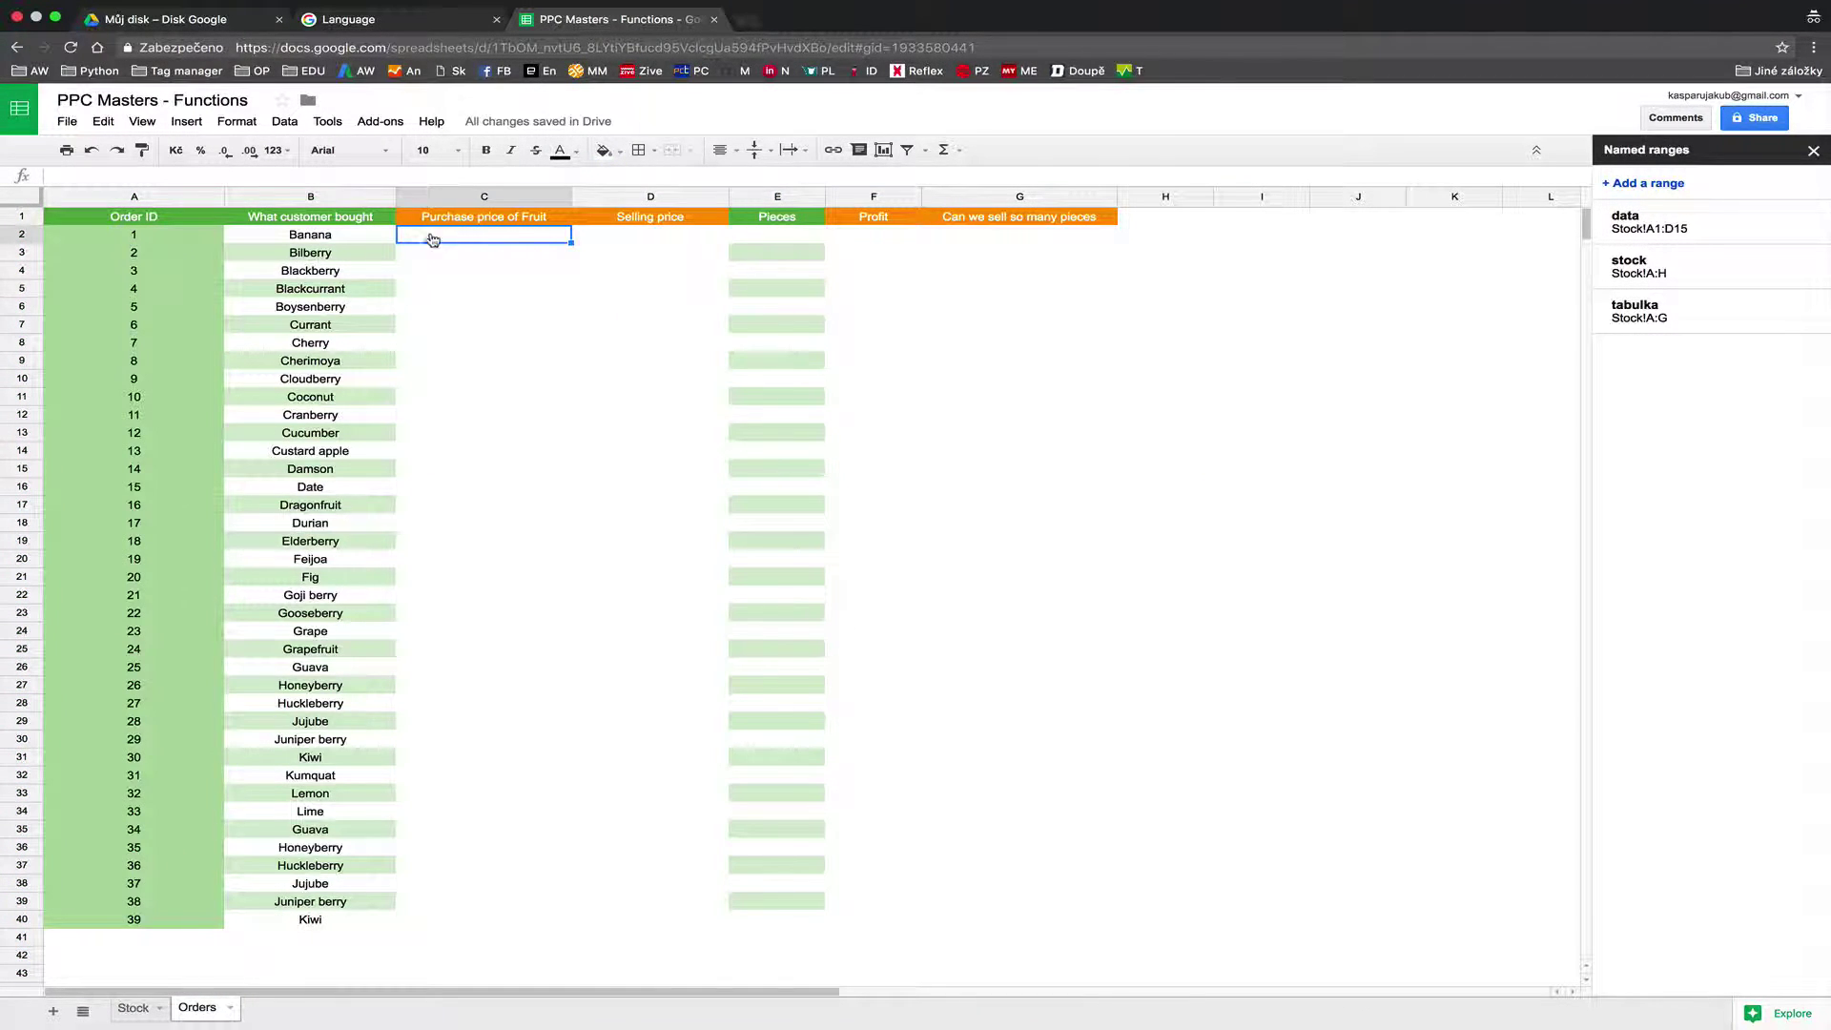
{"action": "left_click", "coordinate": [152, 1008]}
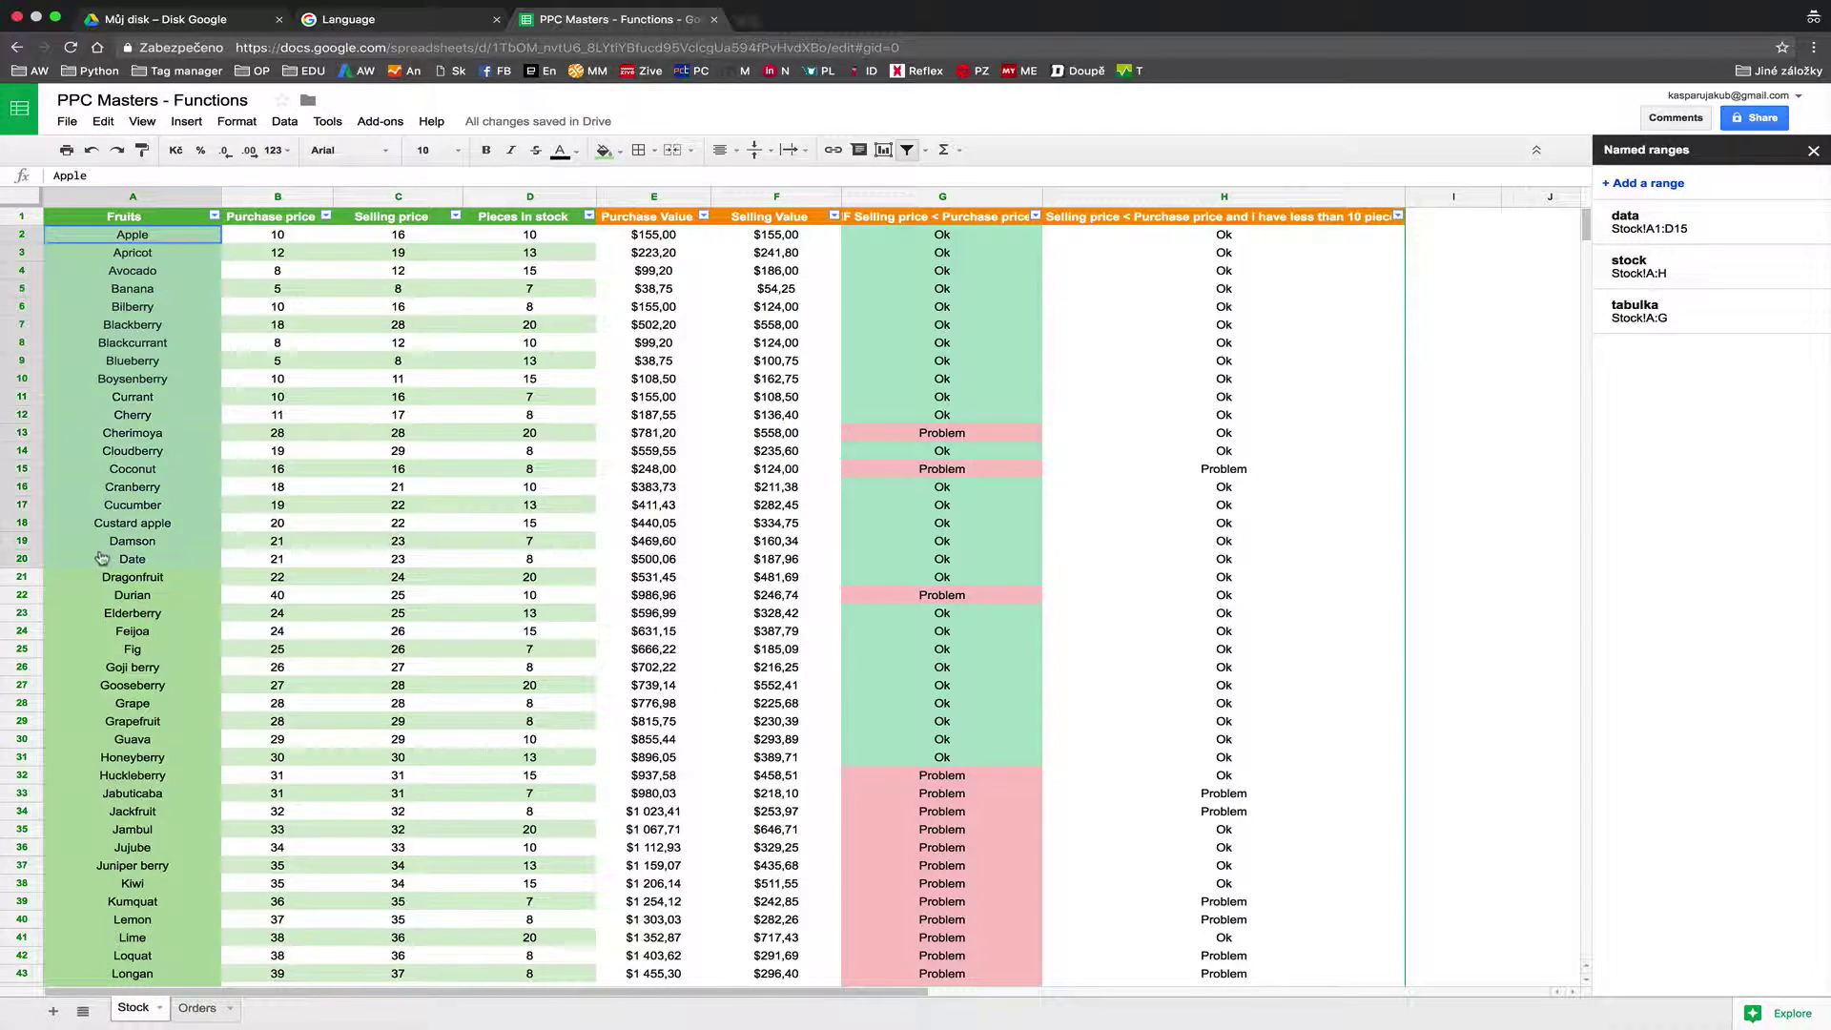
{"action": "left_click", "coordinate": [106, 290]}
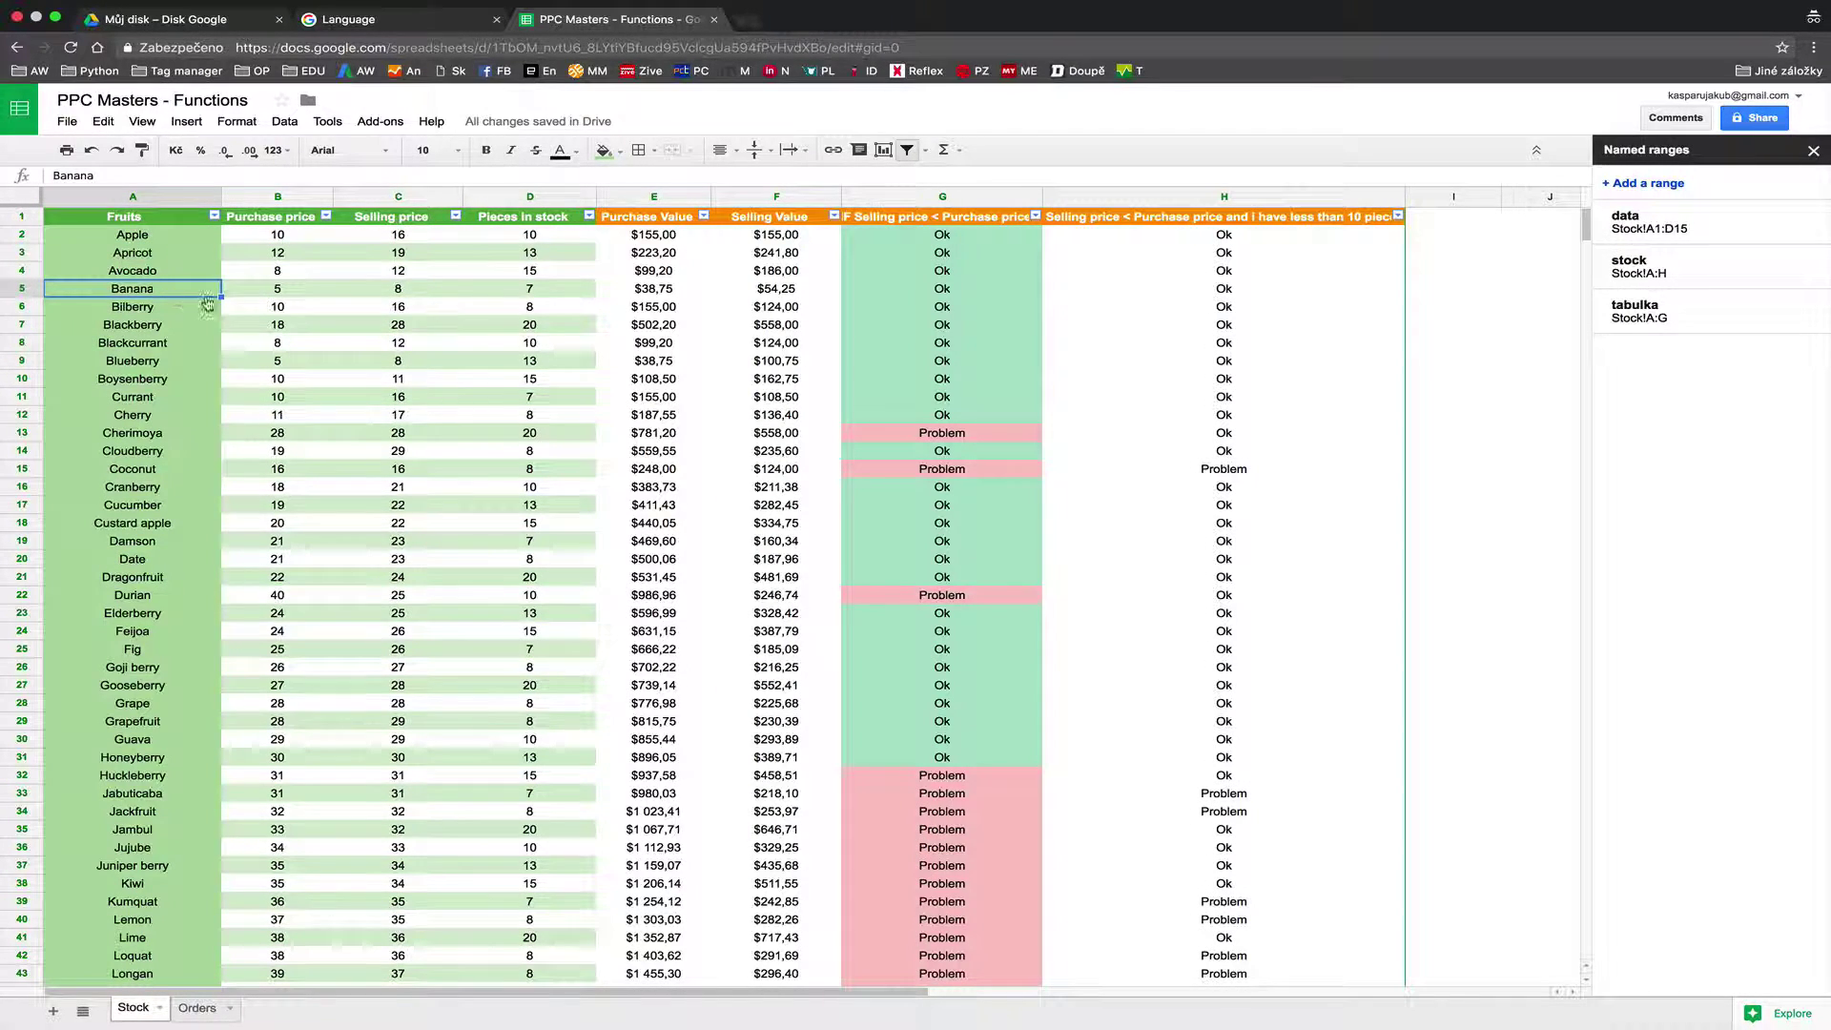
{"action": "left_click", "coordinate": [200, 1009]}
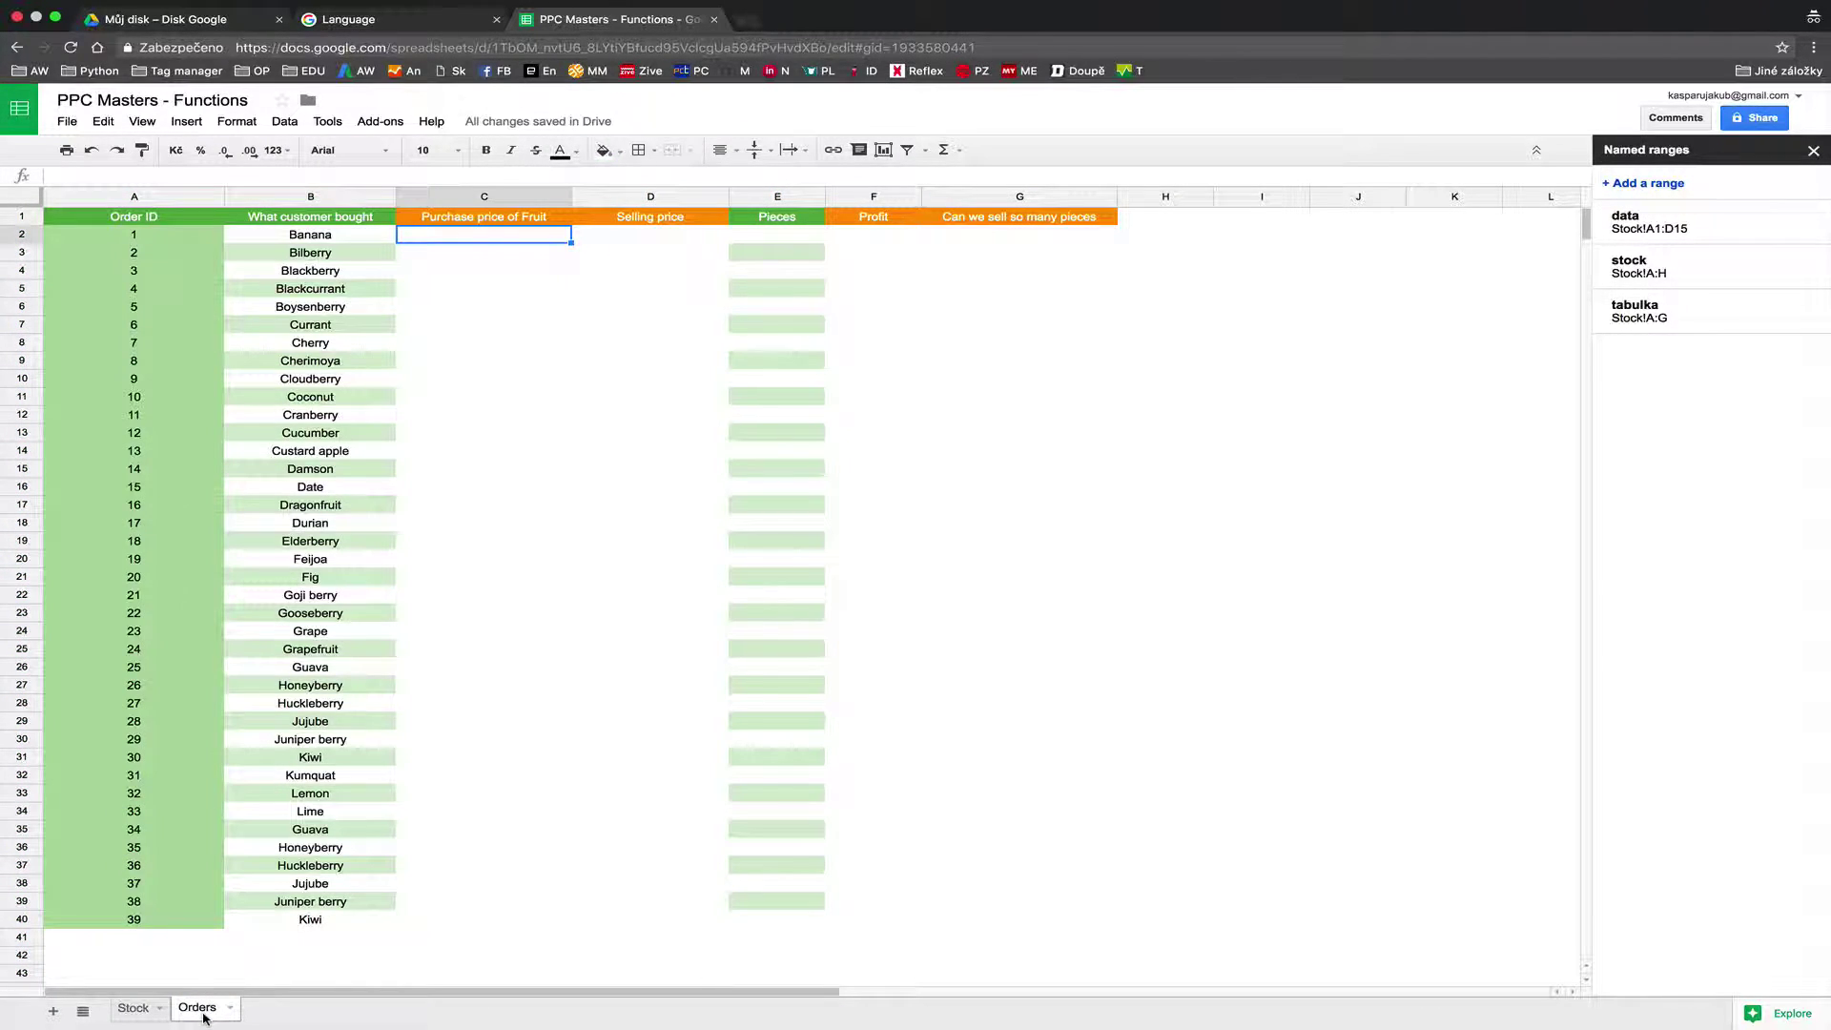
{"action": "left_click", "coordinate": [477, 258]}
{"action": "left_click", "coordinate": [455, 222]}
{"action": "left_click", "coordinate": [458, 241]}
{"action": "type", "text": "=VLOOKUP("}
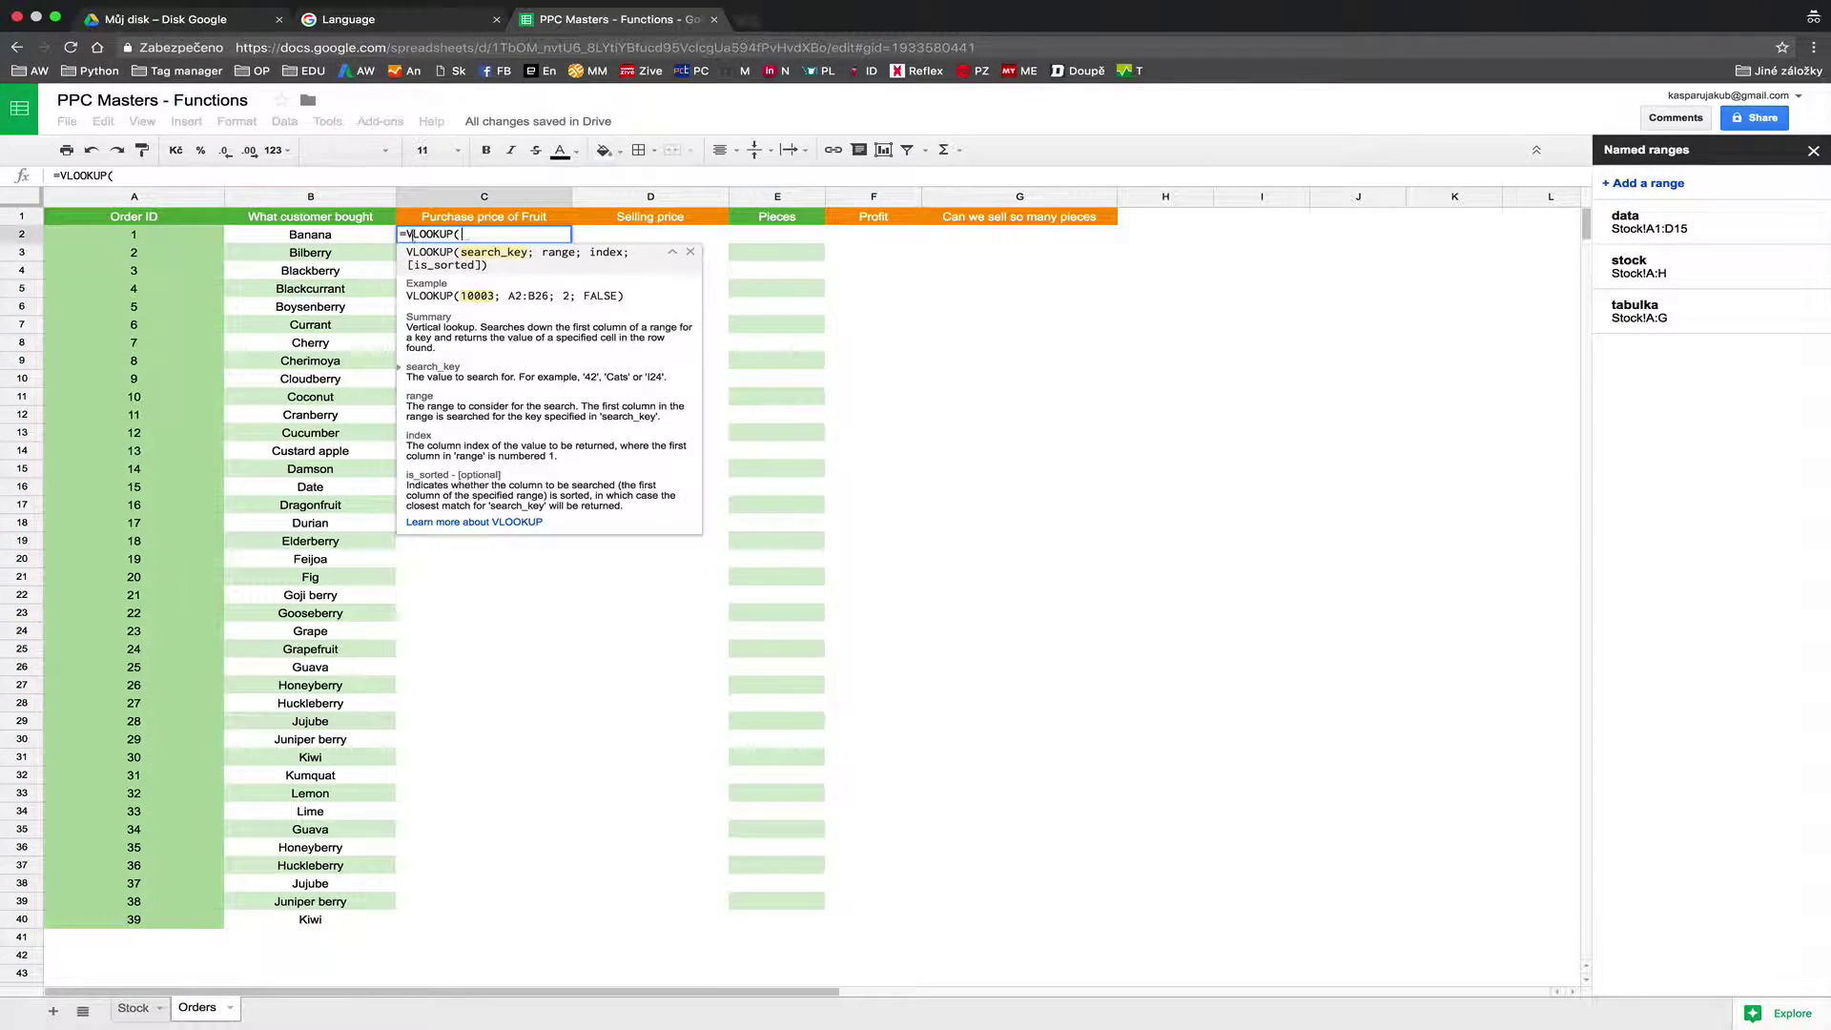
{"action": "left_click", "coordinate": [348, 240]}
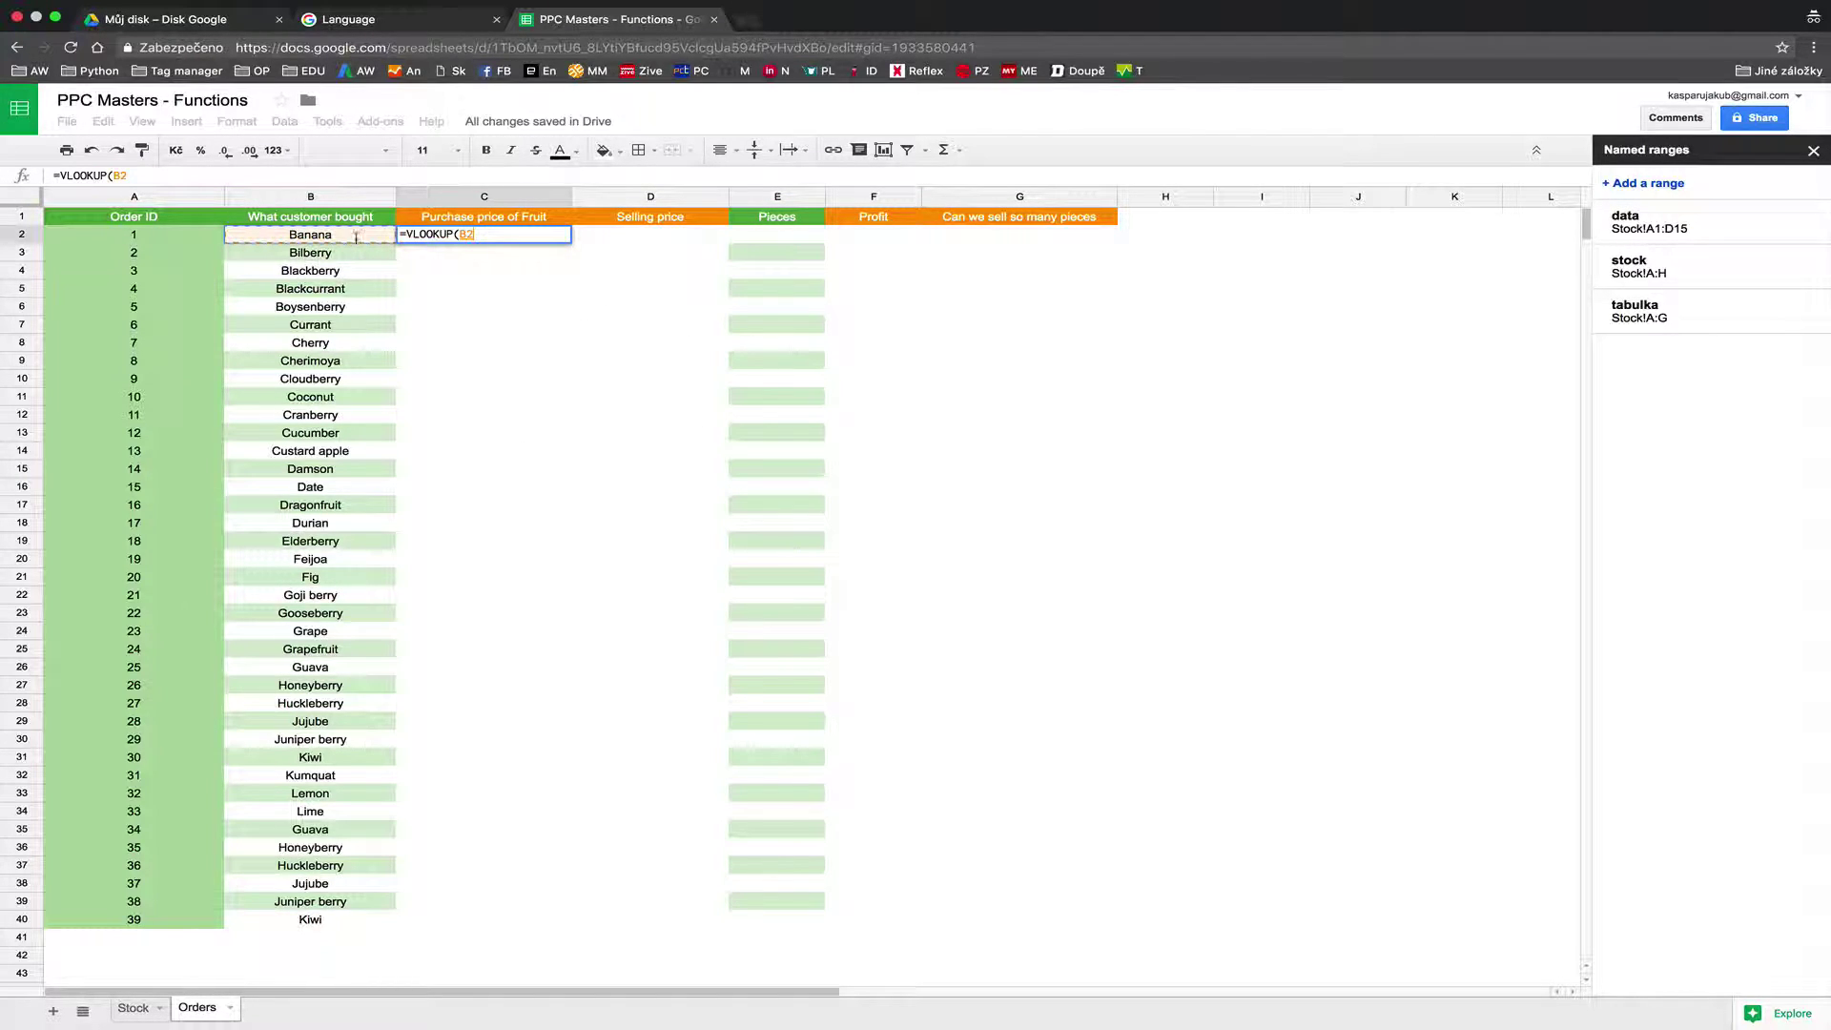
{"action": "type", "text": ";"}
{"action": "left_click", "coordinate": [504, 239]}
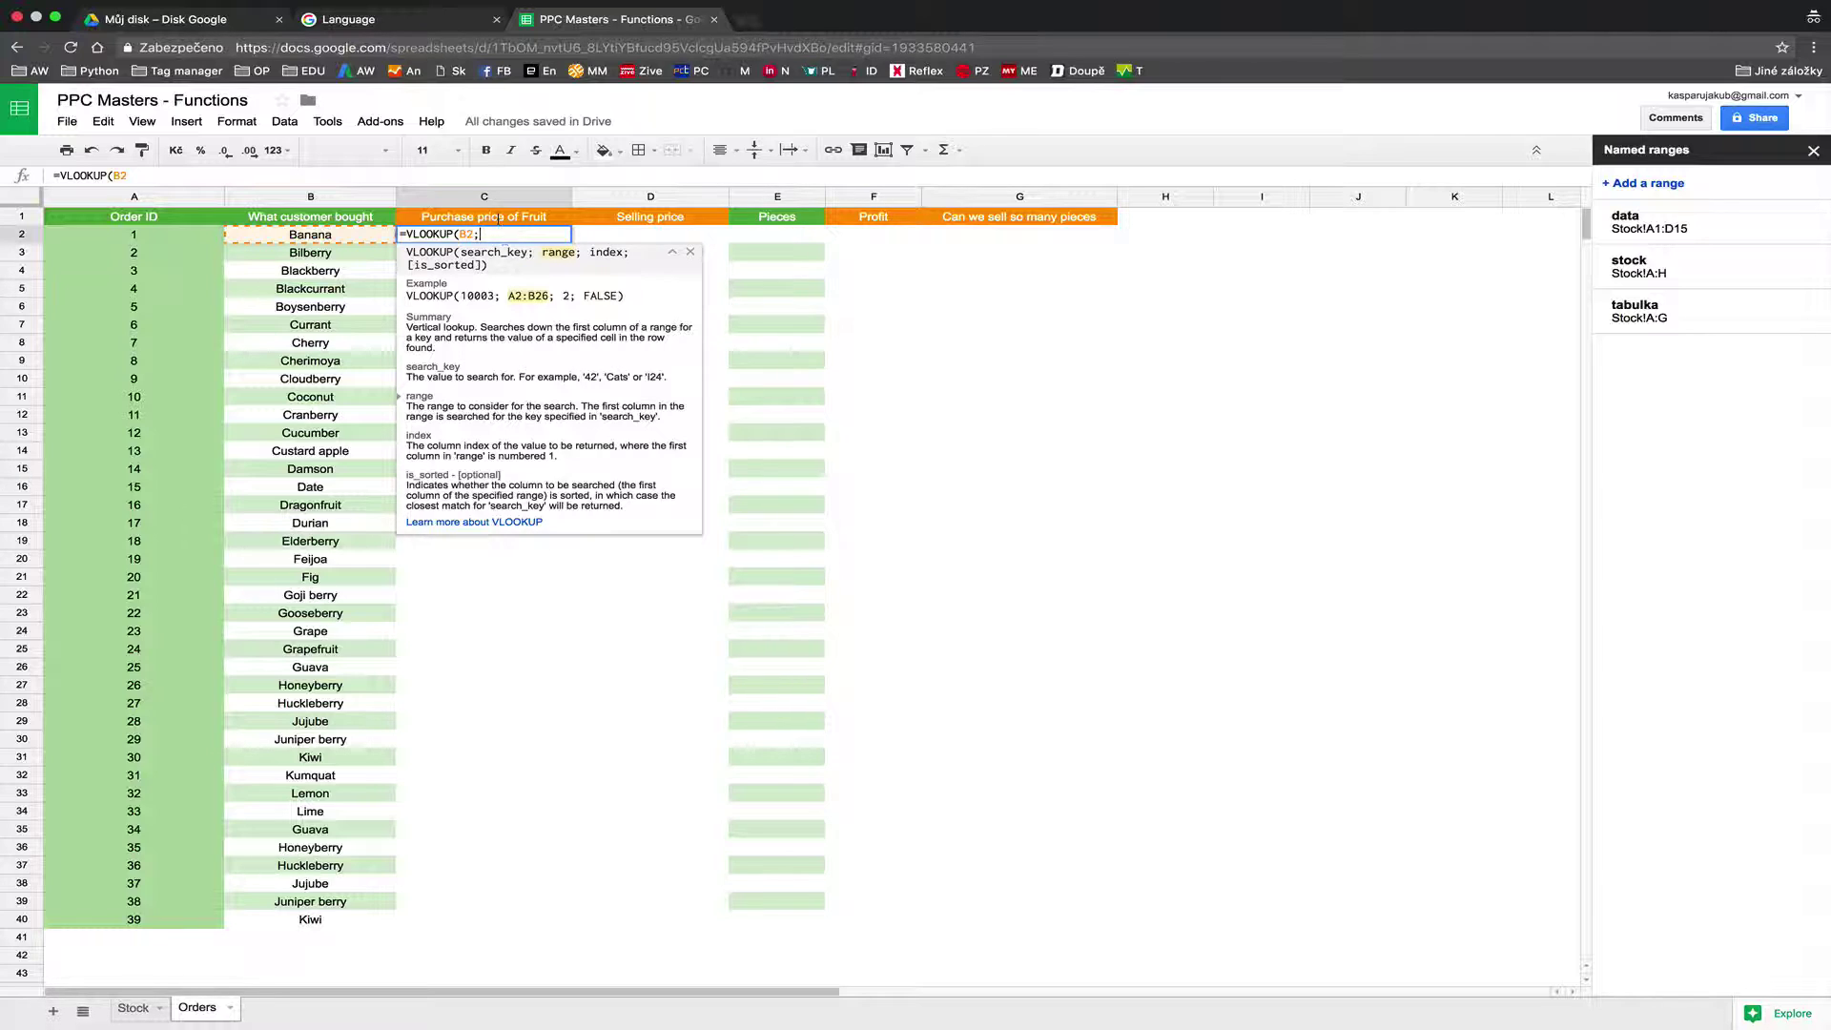
{"action": "type", "text": "Stock!A"}
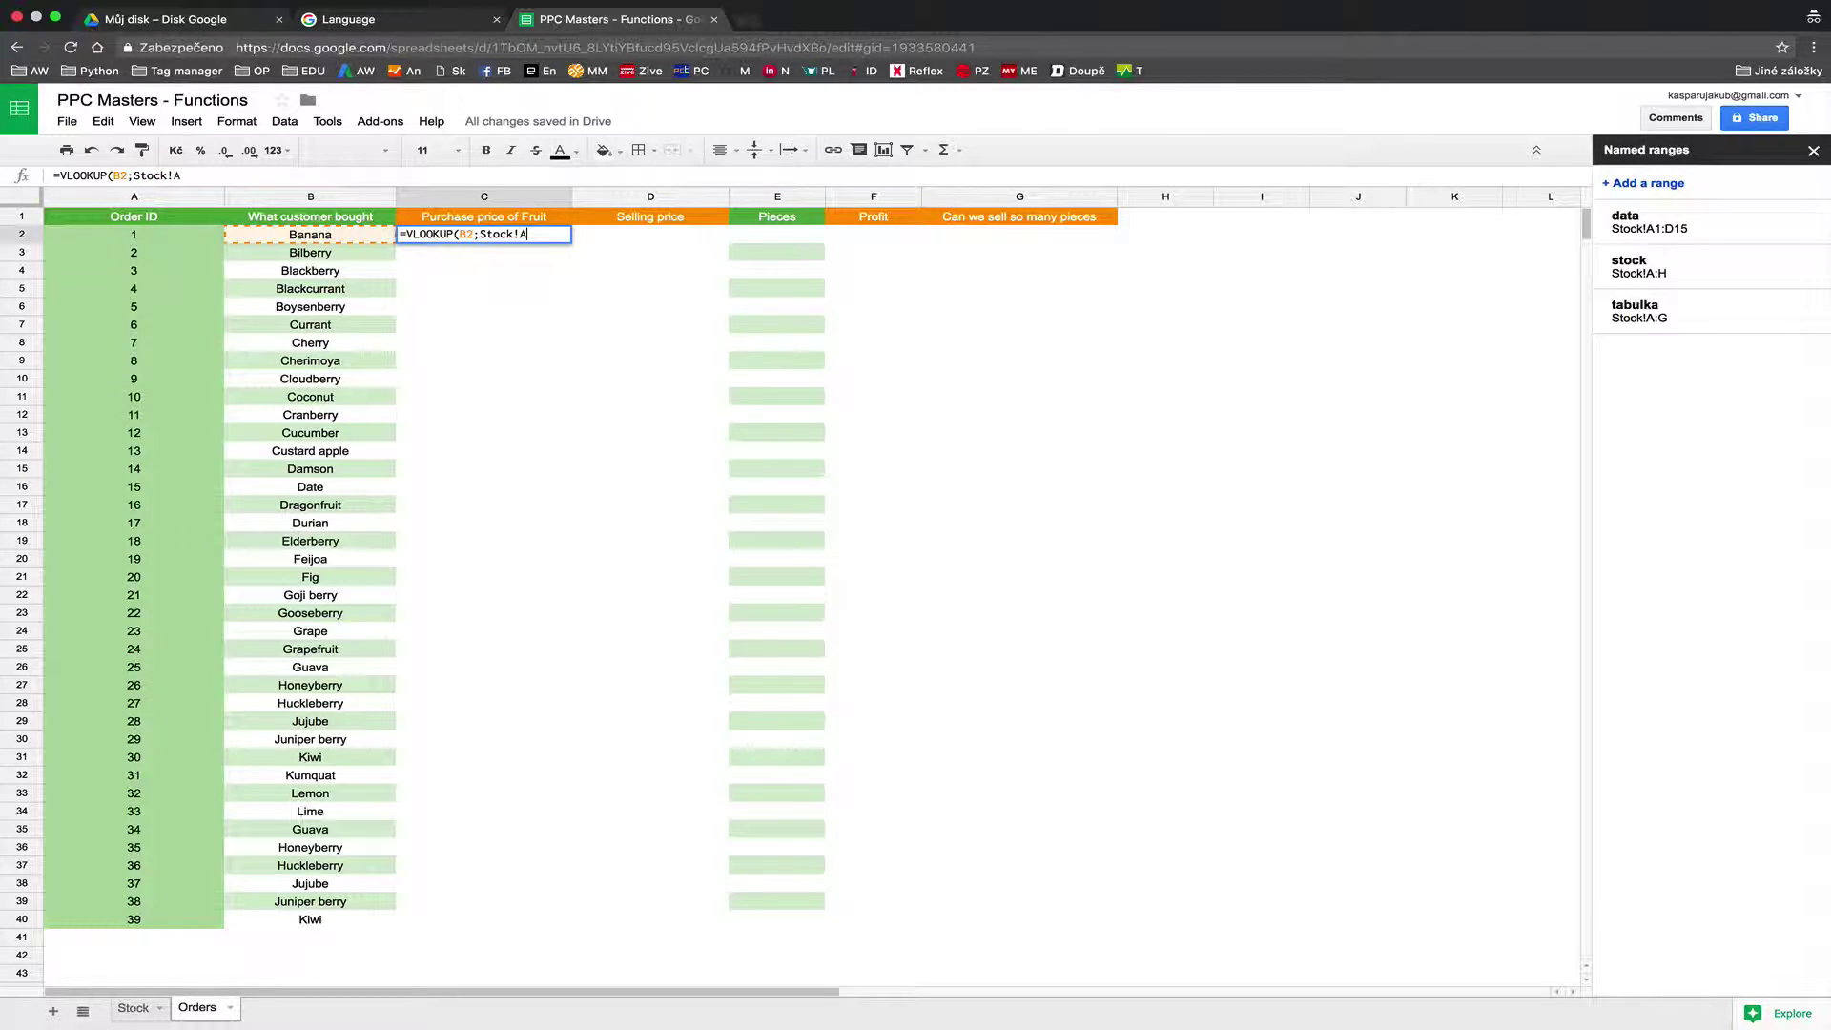
{"action": "type", "text": ":G"}
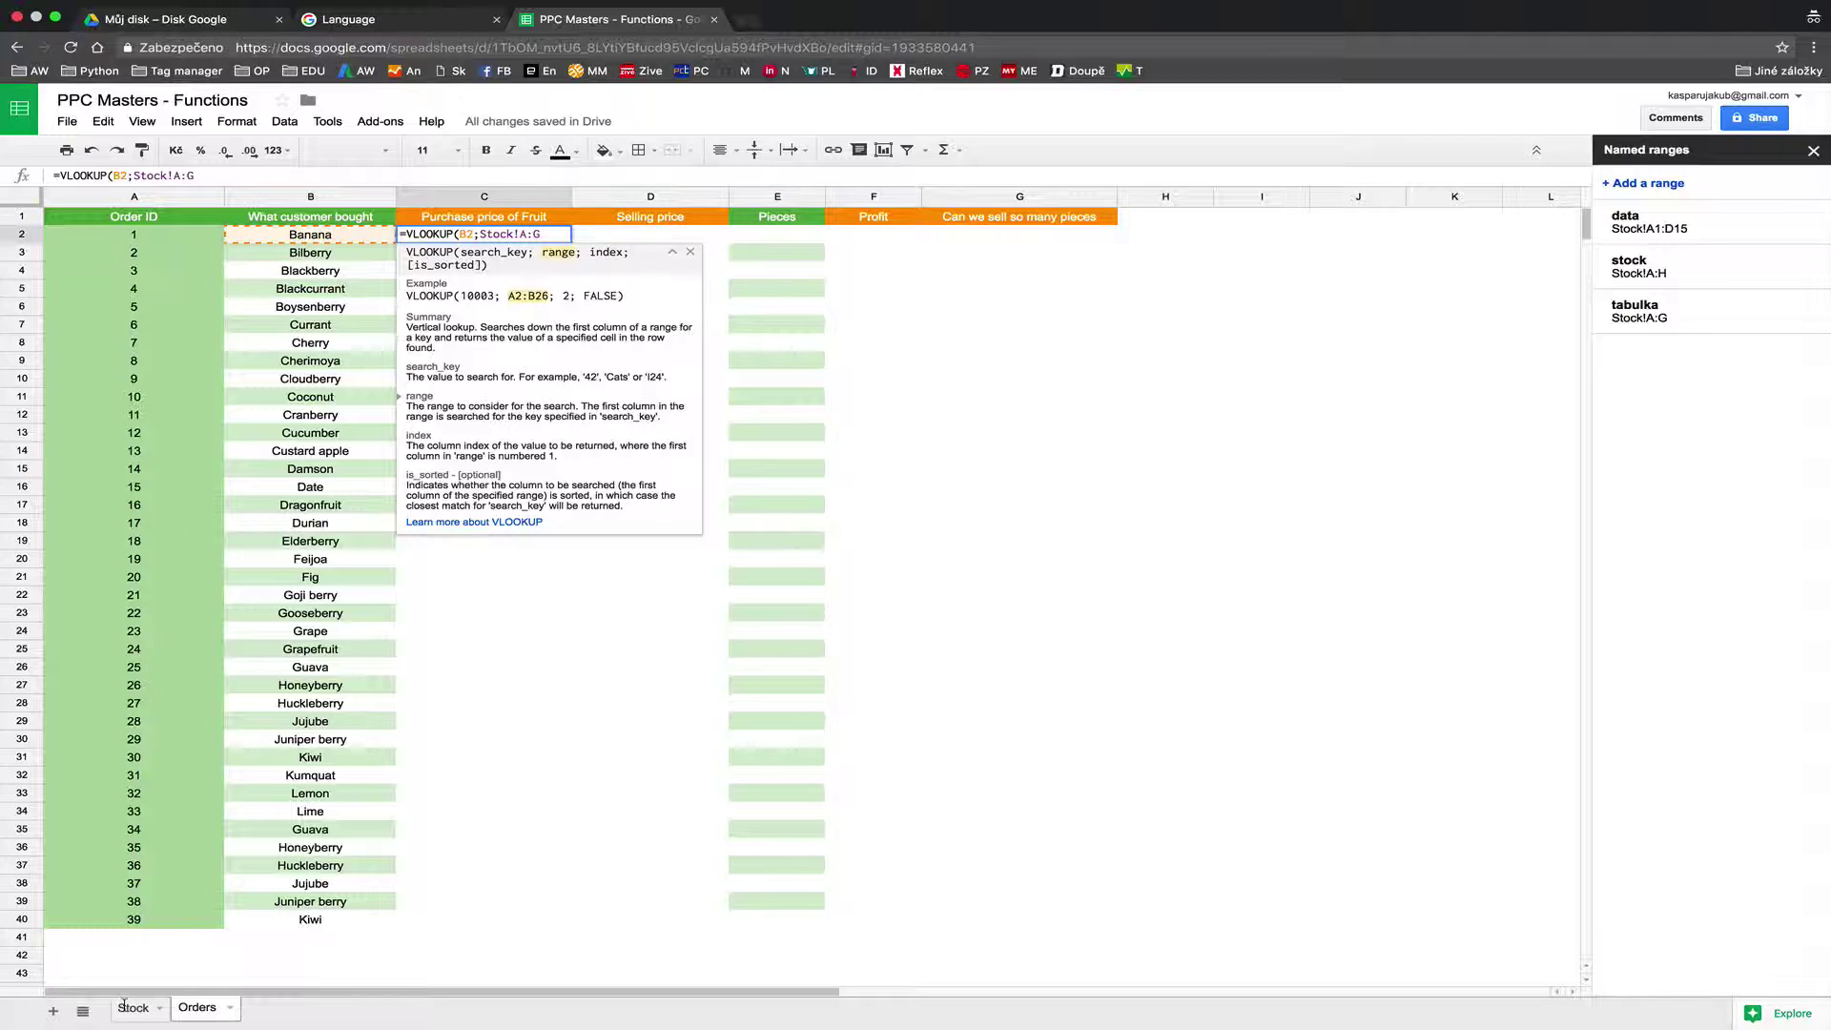
{"action": "left_click", "coordinate": [1813, 151]}
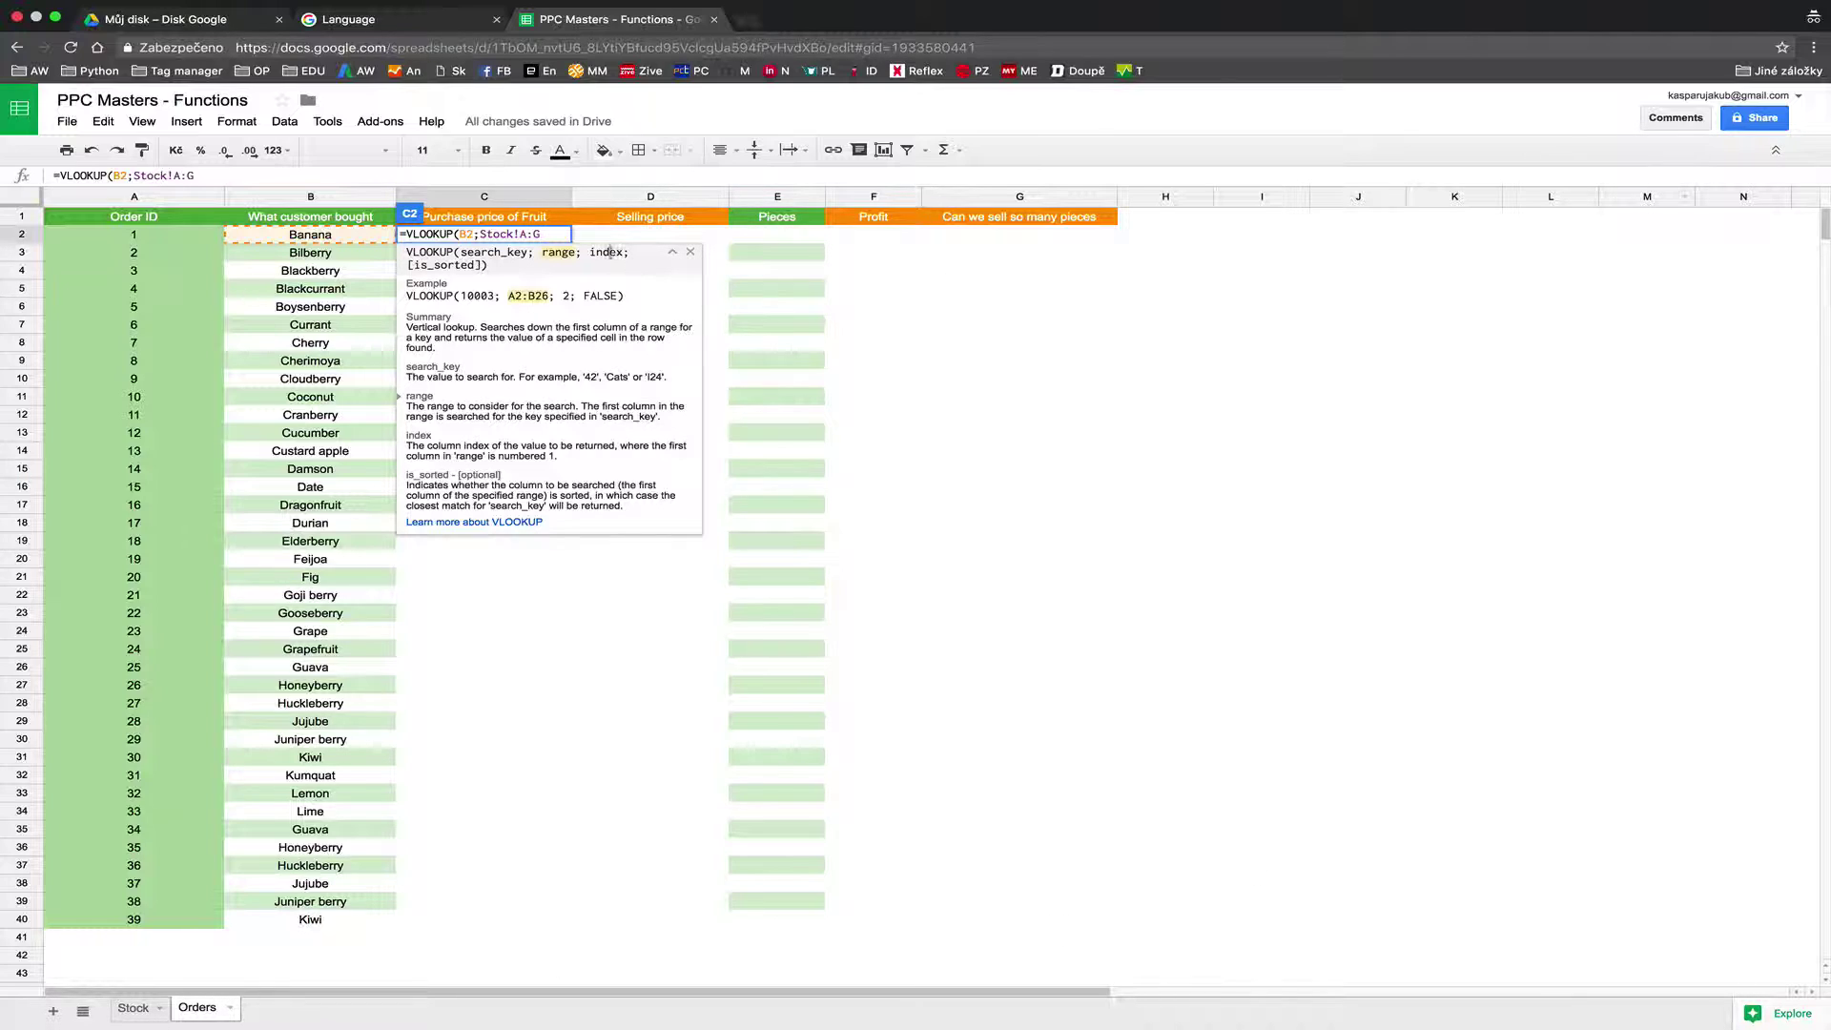
{"action": "left_click", "coordinate": [553, 239]}
{"action": "key", "text": "BackSpace"}
{"action": "key", "text": "BackSpace"}
{"action": "key", "text": "BackSpace"}
{"action": "key", "text": "BackSpace"}
{"action": "key", "text": "BackSpace"}
{"action": "key", "text": "BackSpace"}
{"action": "key", "text": "BackSpace"}
{"action": "key", "text": "BackSpace"}
{"action": "key", "text": "BackSpace"}
{"action": "key", "text": "Escape"}
{"action": "left_click", "coordinate": [448, 668]}
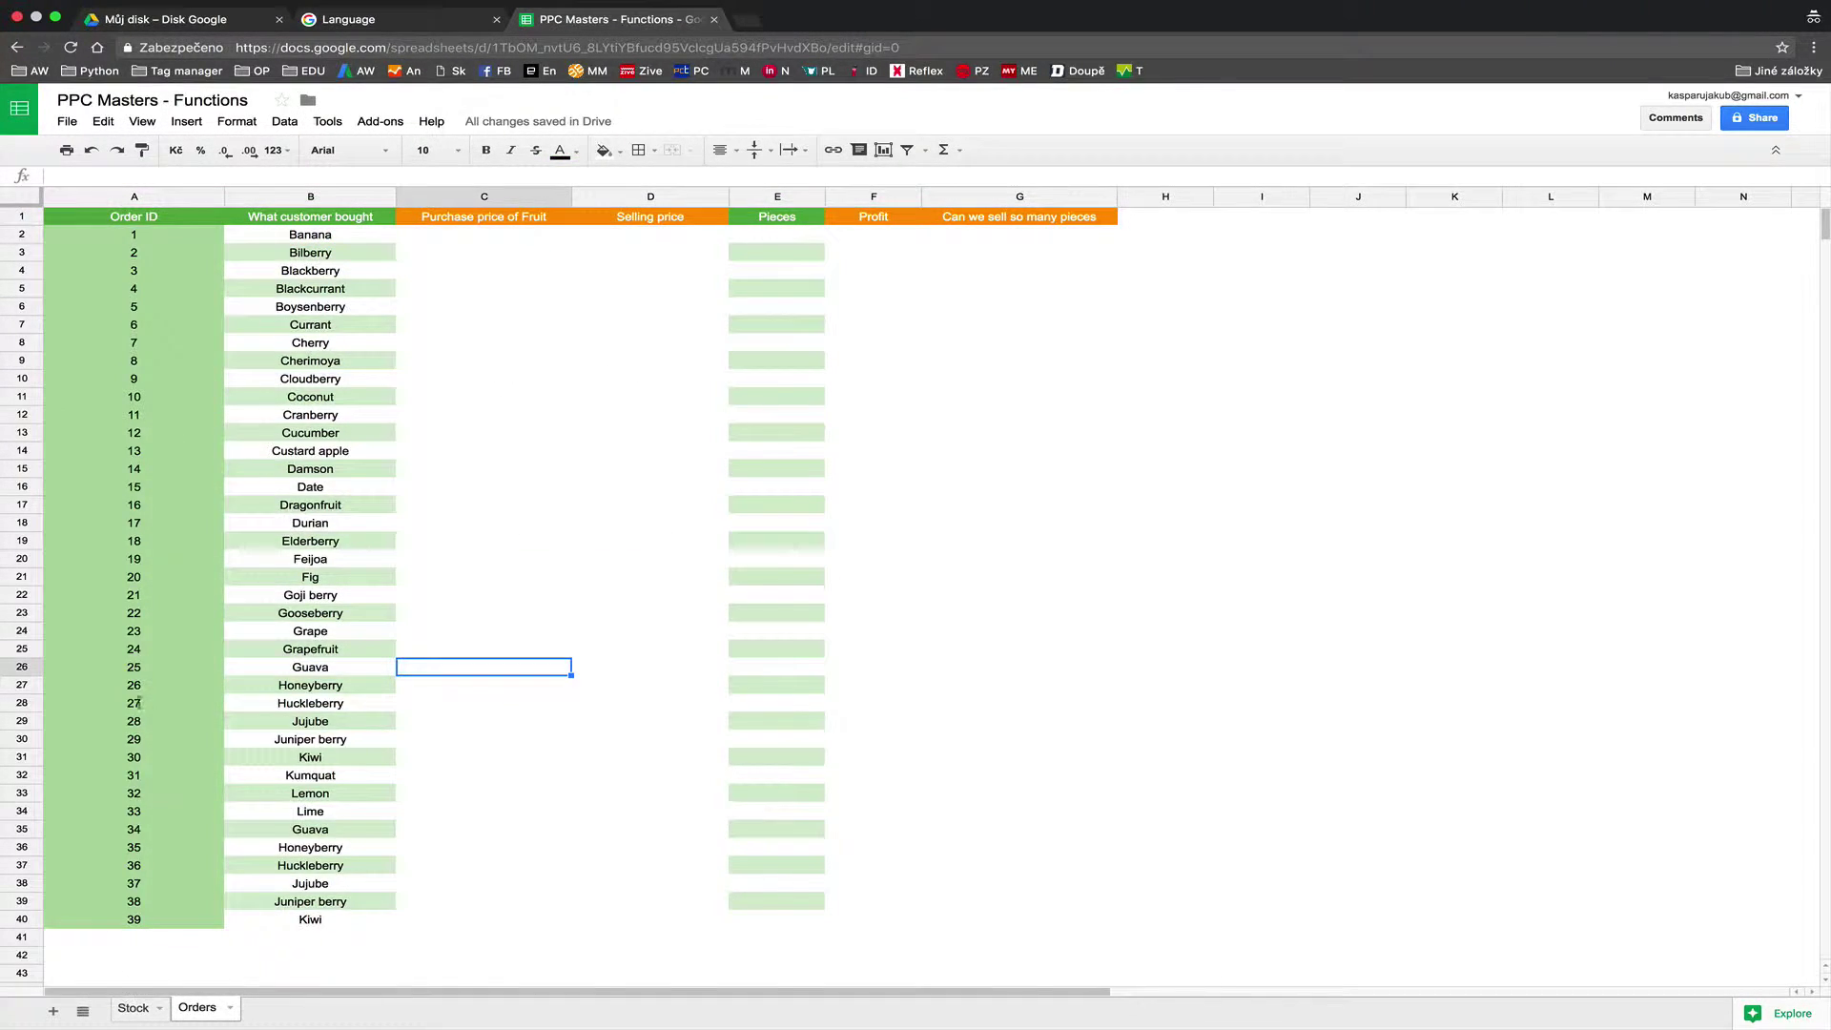
Define columns A to D of the Stock sheet as the named range Database, and select cell C2 on the Orders sheet.
{"action": "left_click", "coordinate": [133, 1008]}
{"action": "left_click", "coordinate": [75, 196]}
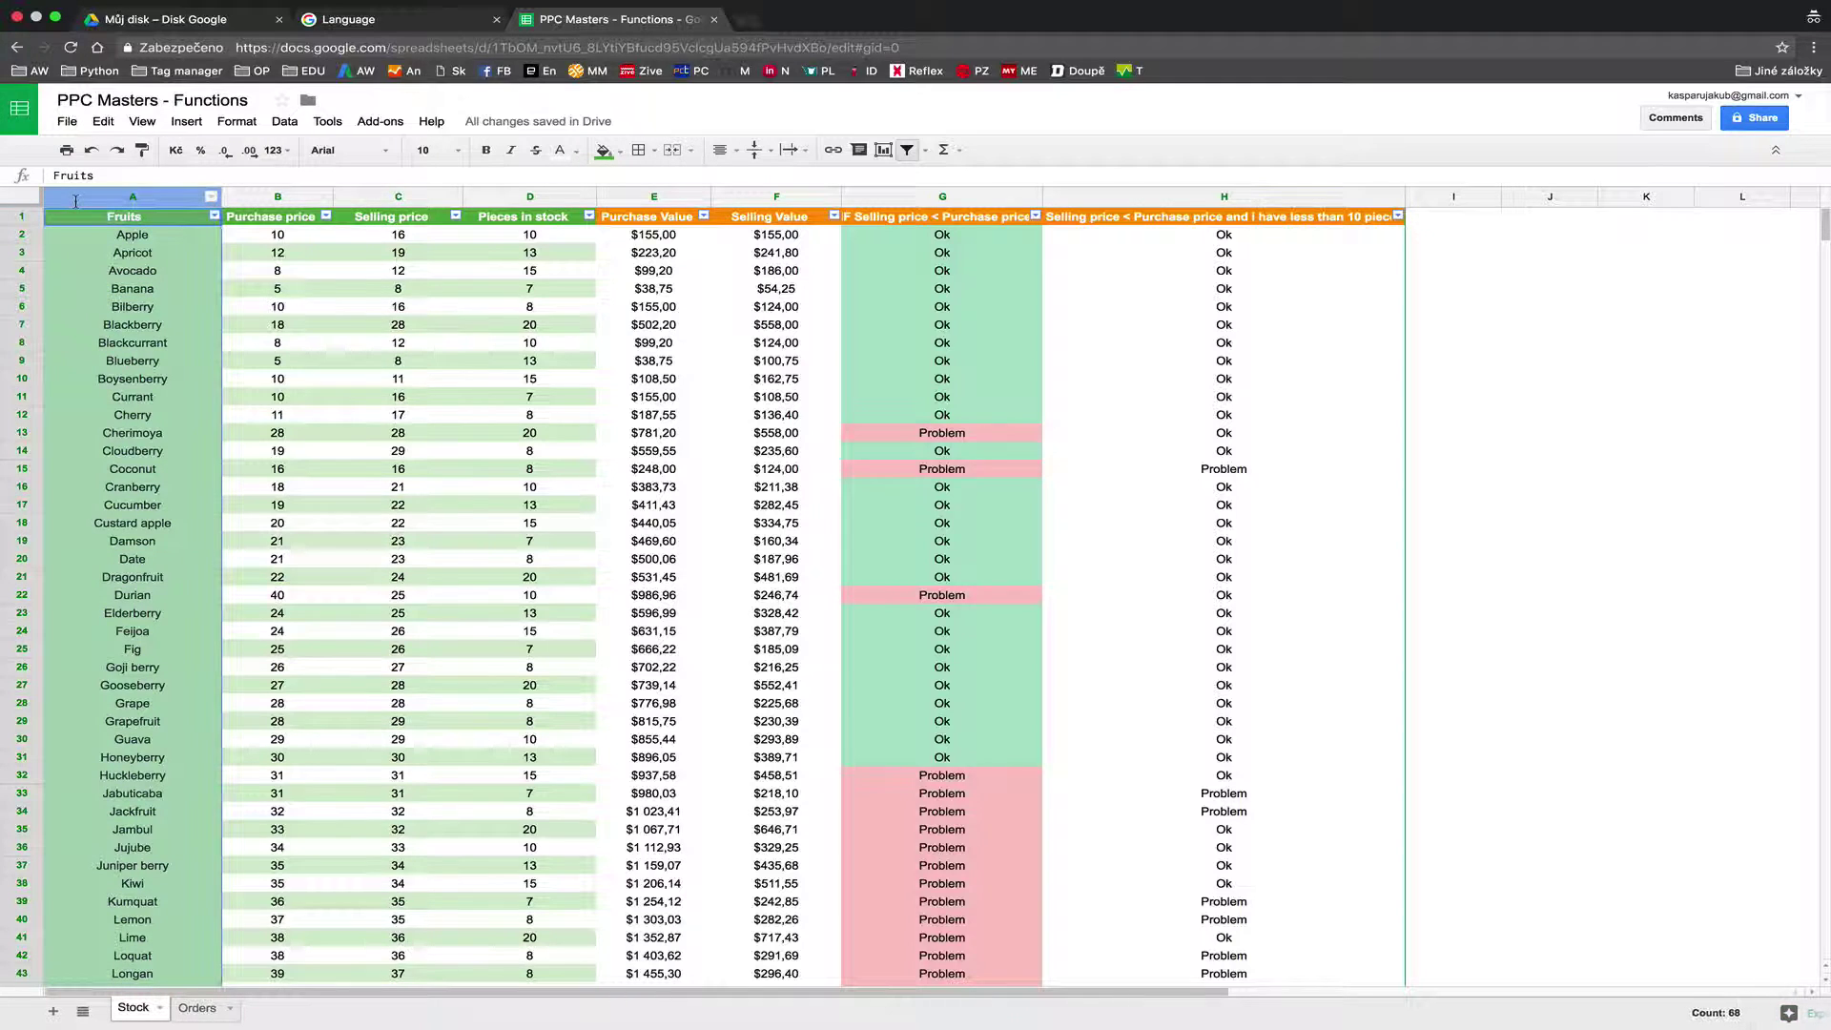
{"action": "left_click", "coordinate": [502, 196], "text": "shift"}
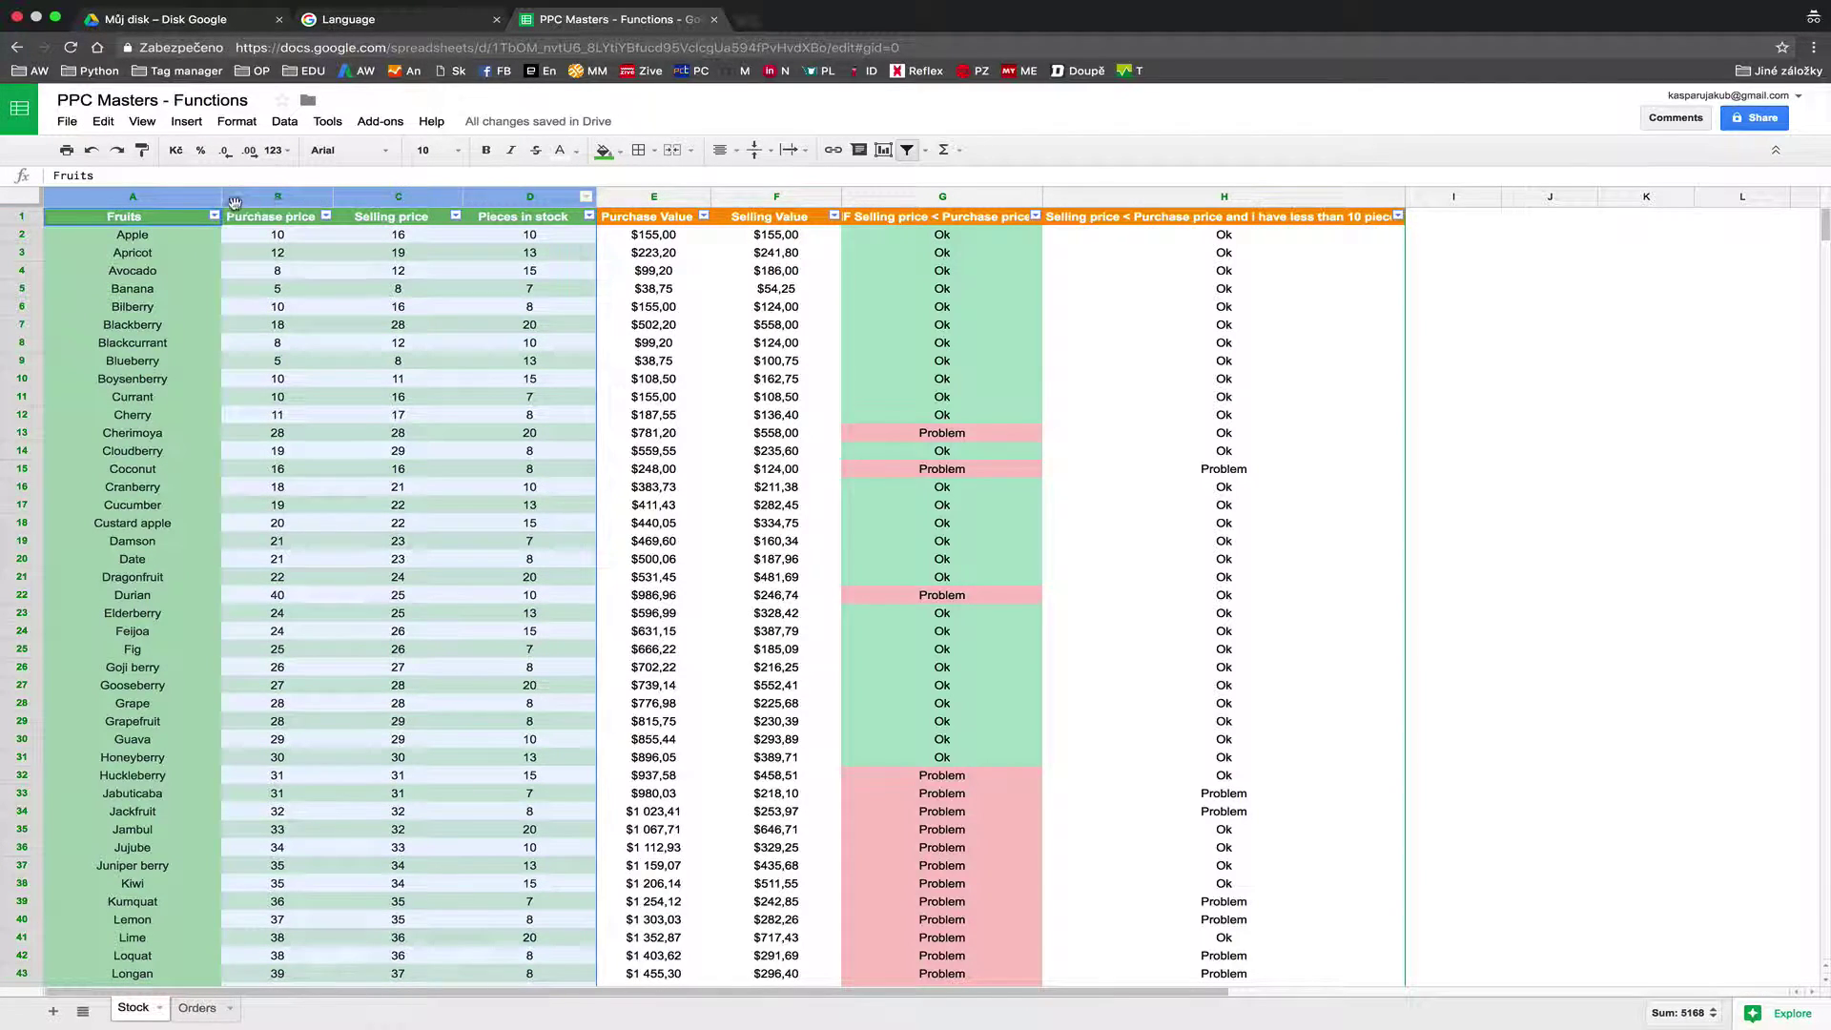
{"action": "left_click", "coordinate": [272, 123]}
{"action": "left_click", "coordinate": [322, 286]}
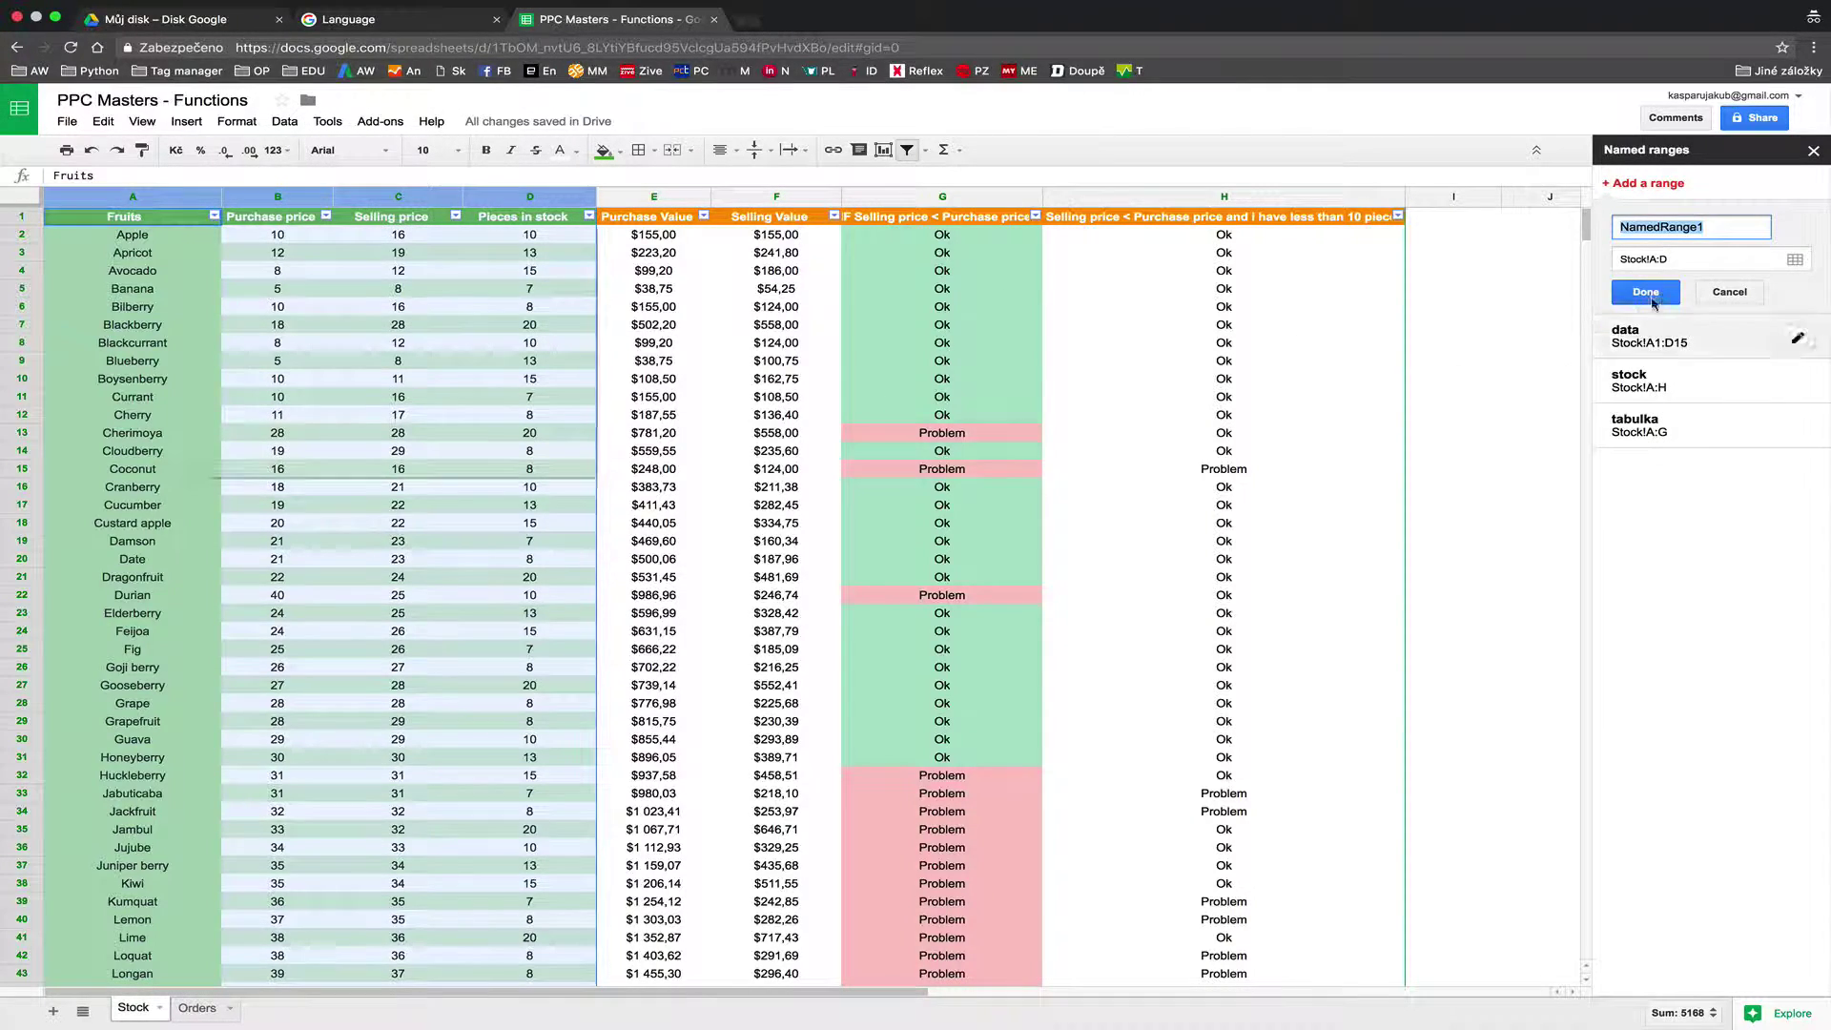
{"action": "key", "text": "BackSpace"}
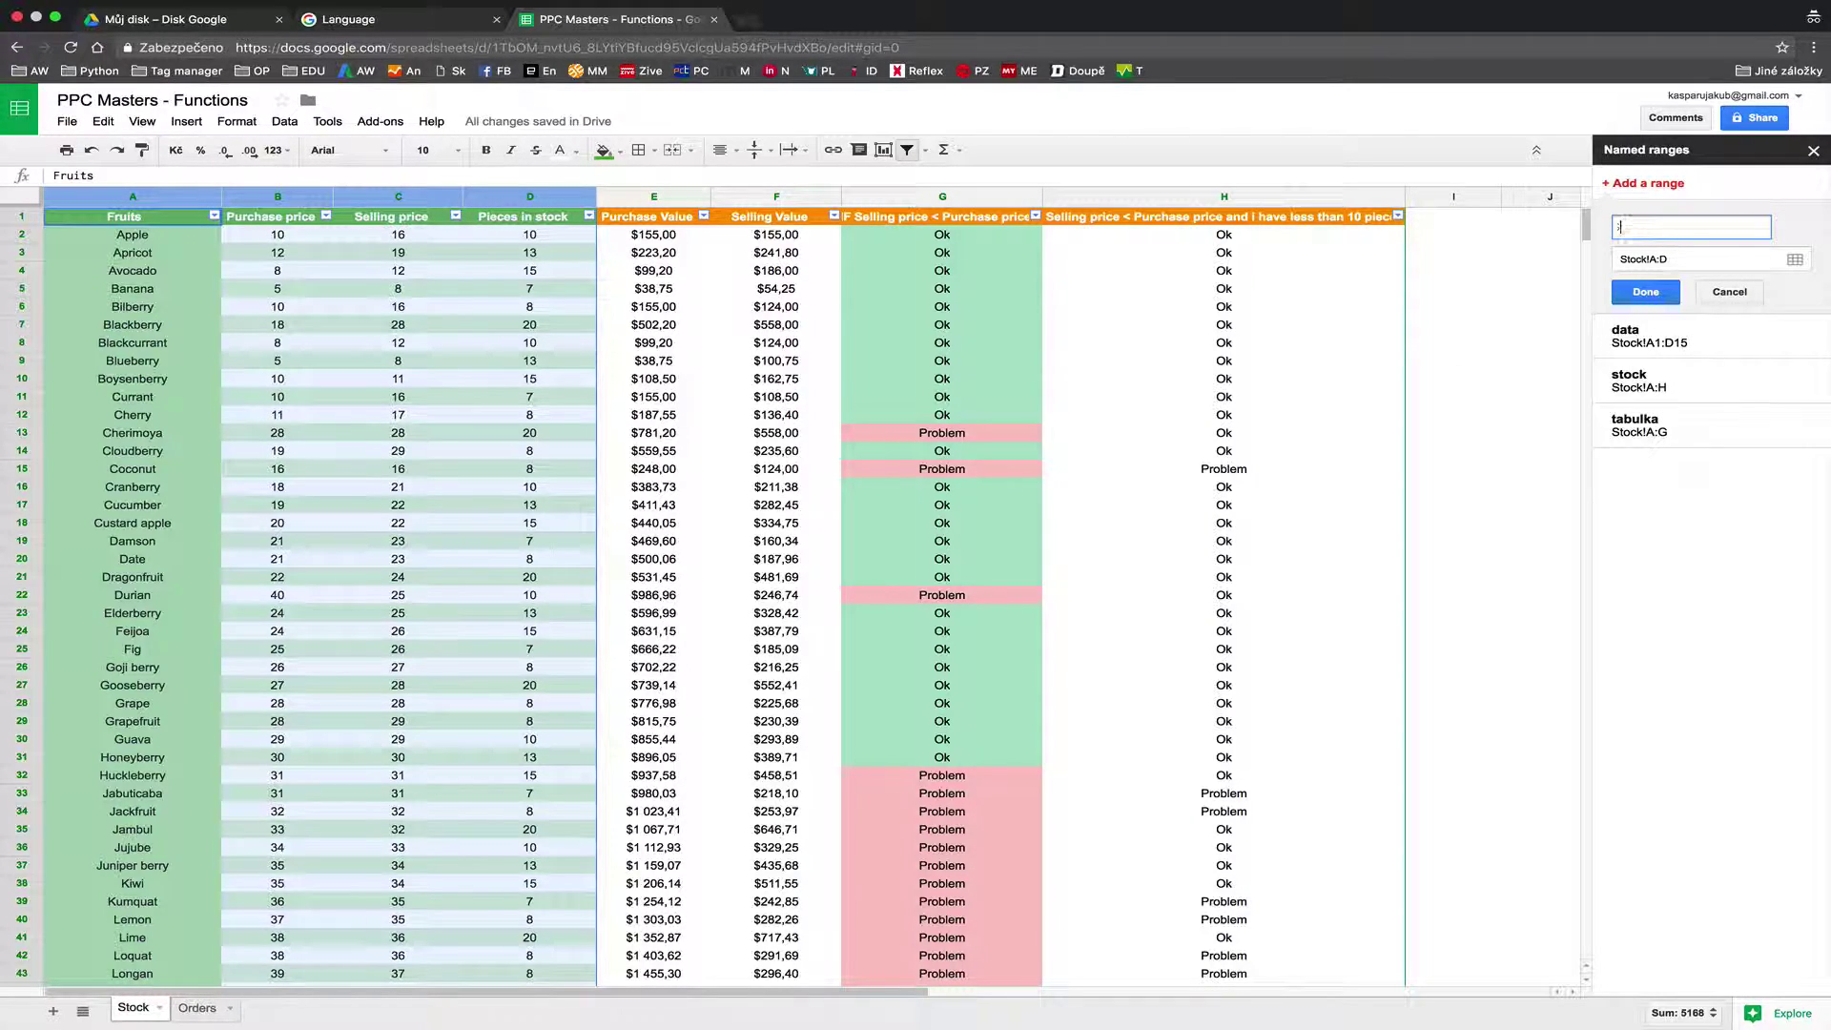
{"action": "type", "text": "Database"}
{"action": "left_click", "coordinate": [1646, 293]}
{"action": "left_click", "coordinate": [197, 1008]}
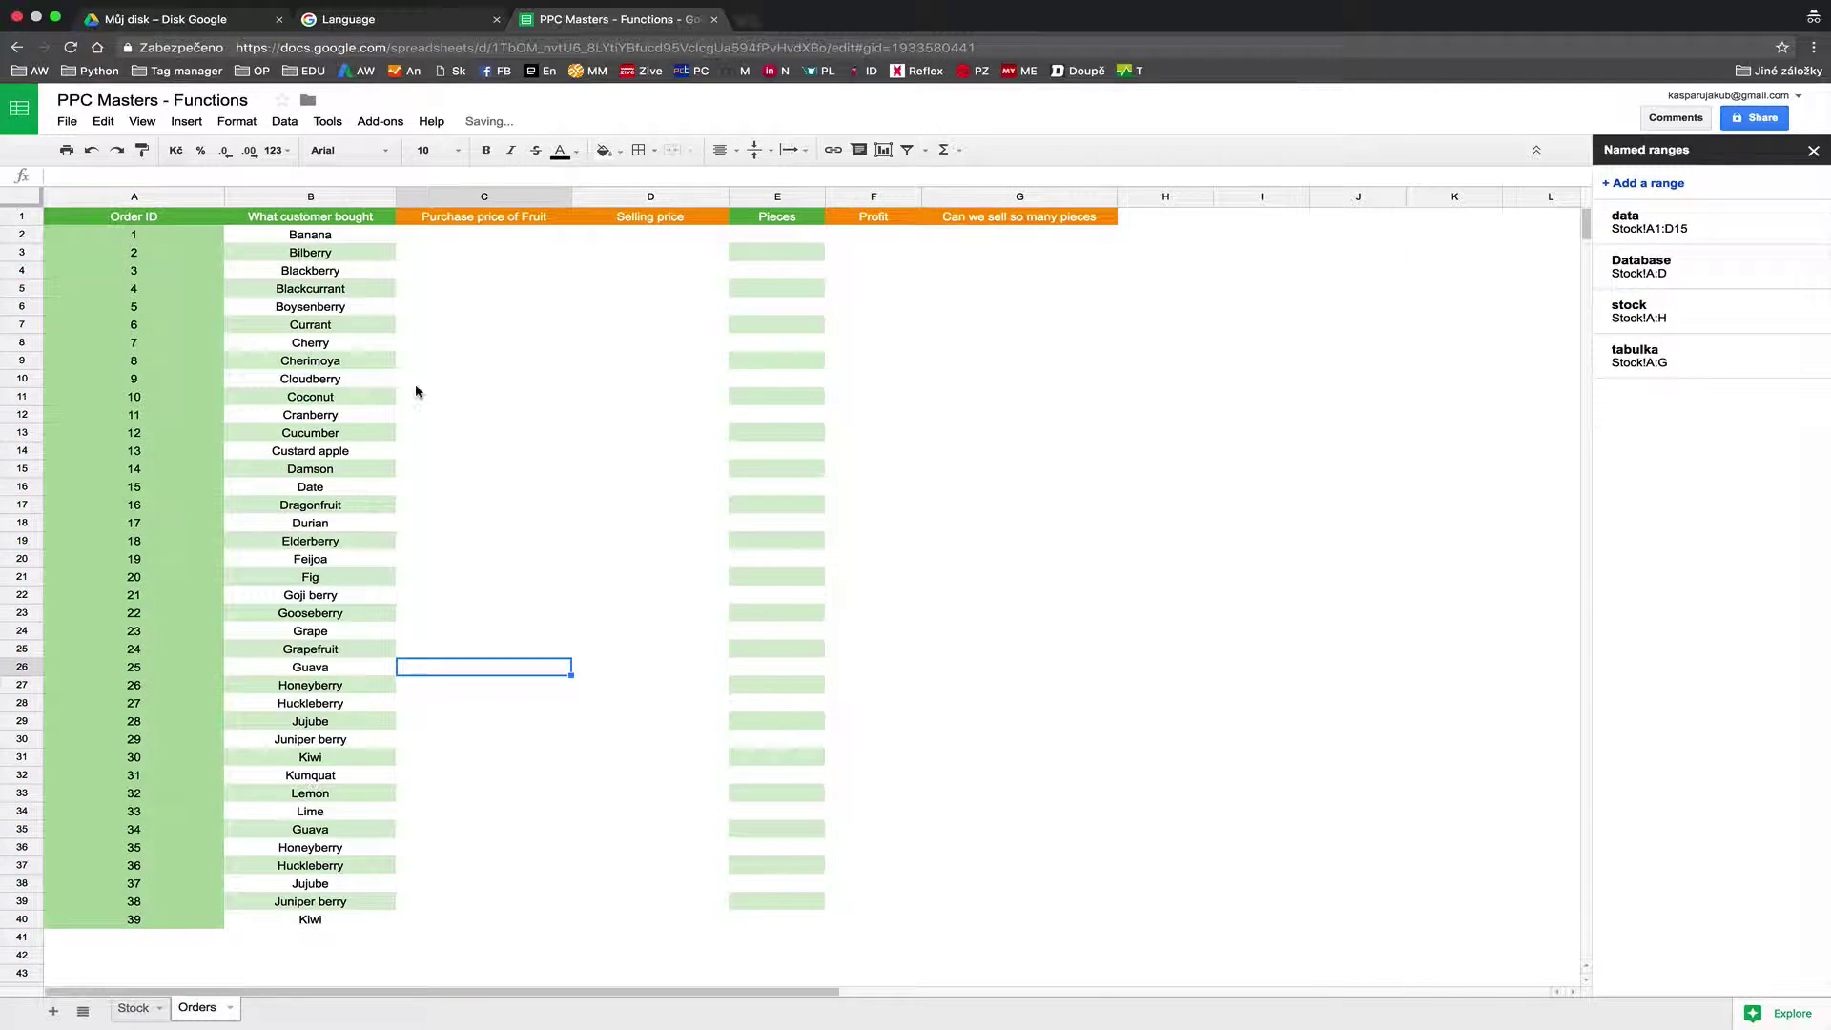
{"action": "left_click", "coordinate": [433, 239]}
{"action": "type", "text": "=VLOOKUP("}
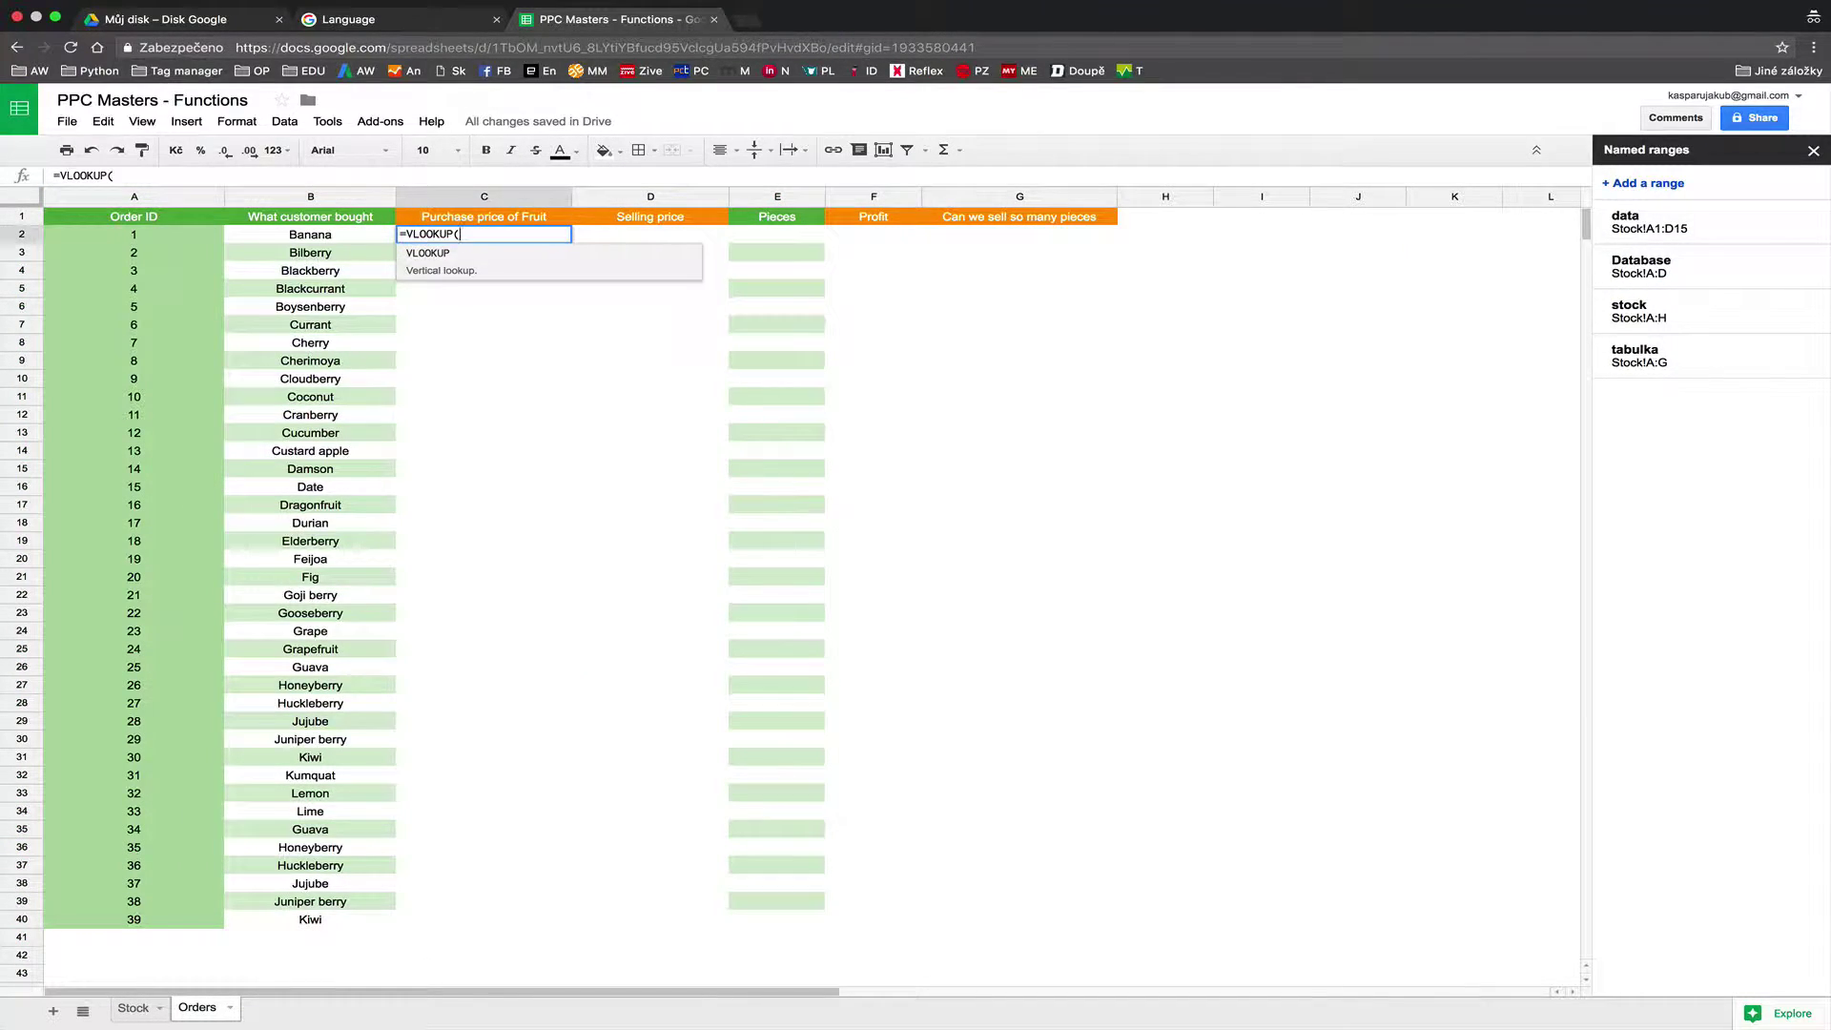
{"action": "left_click", "coordinate": [340, 238]}
{"action": "type", "text": ";"}
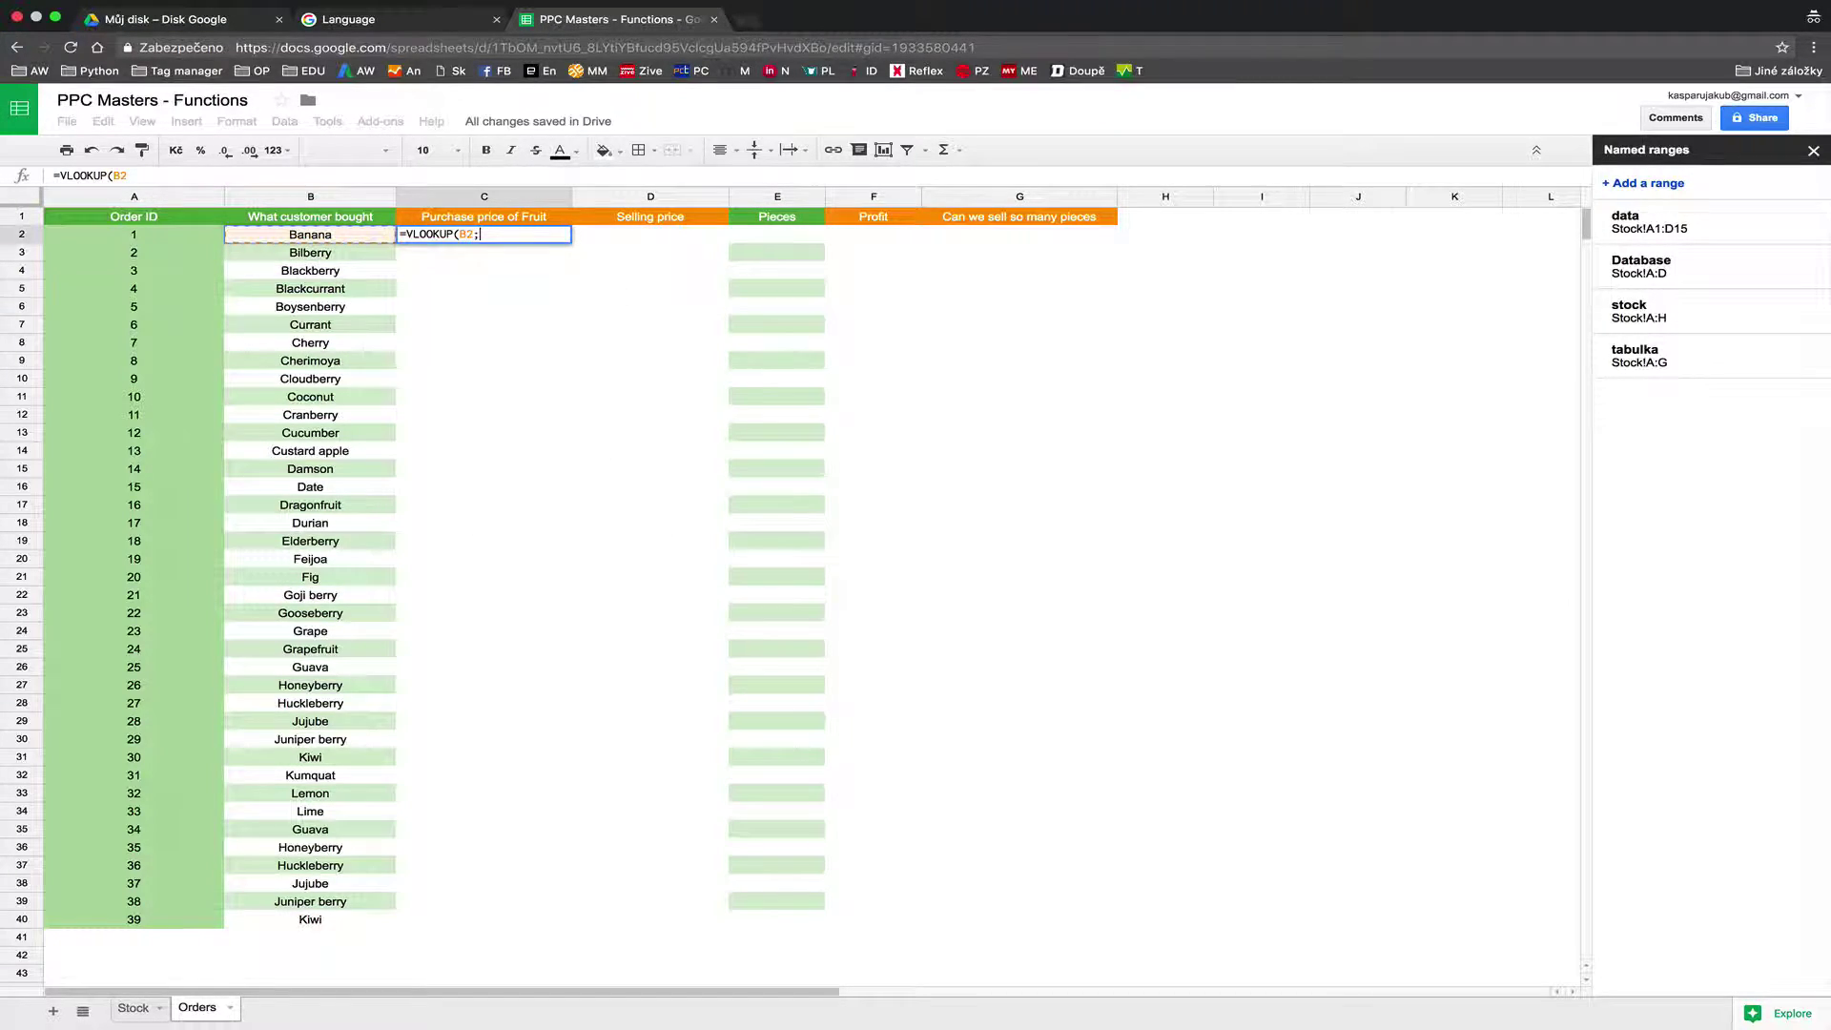
{"action": "type", "text": "Database;"}
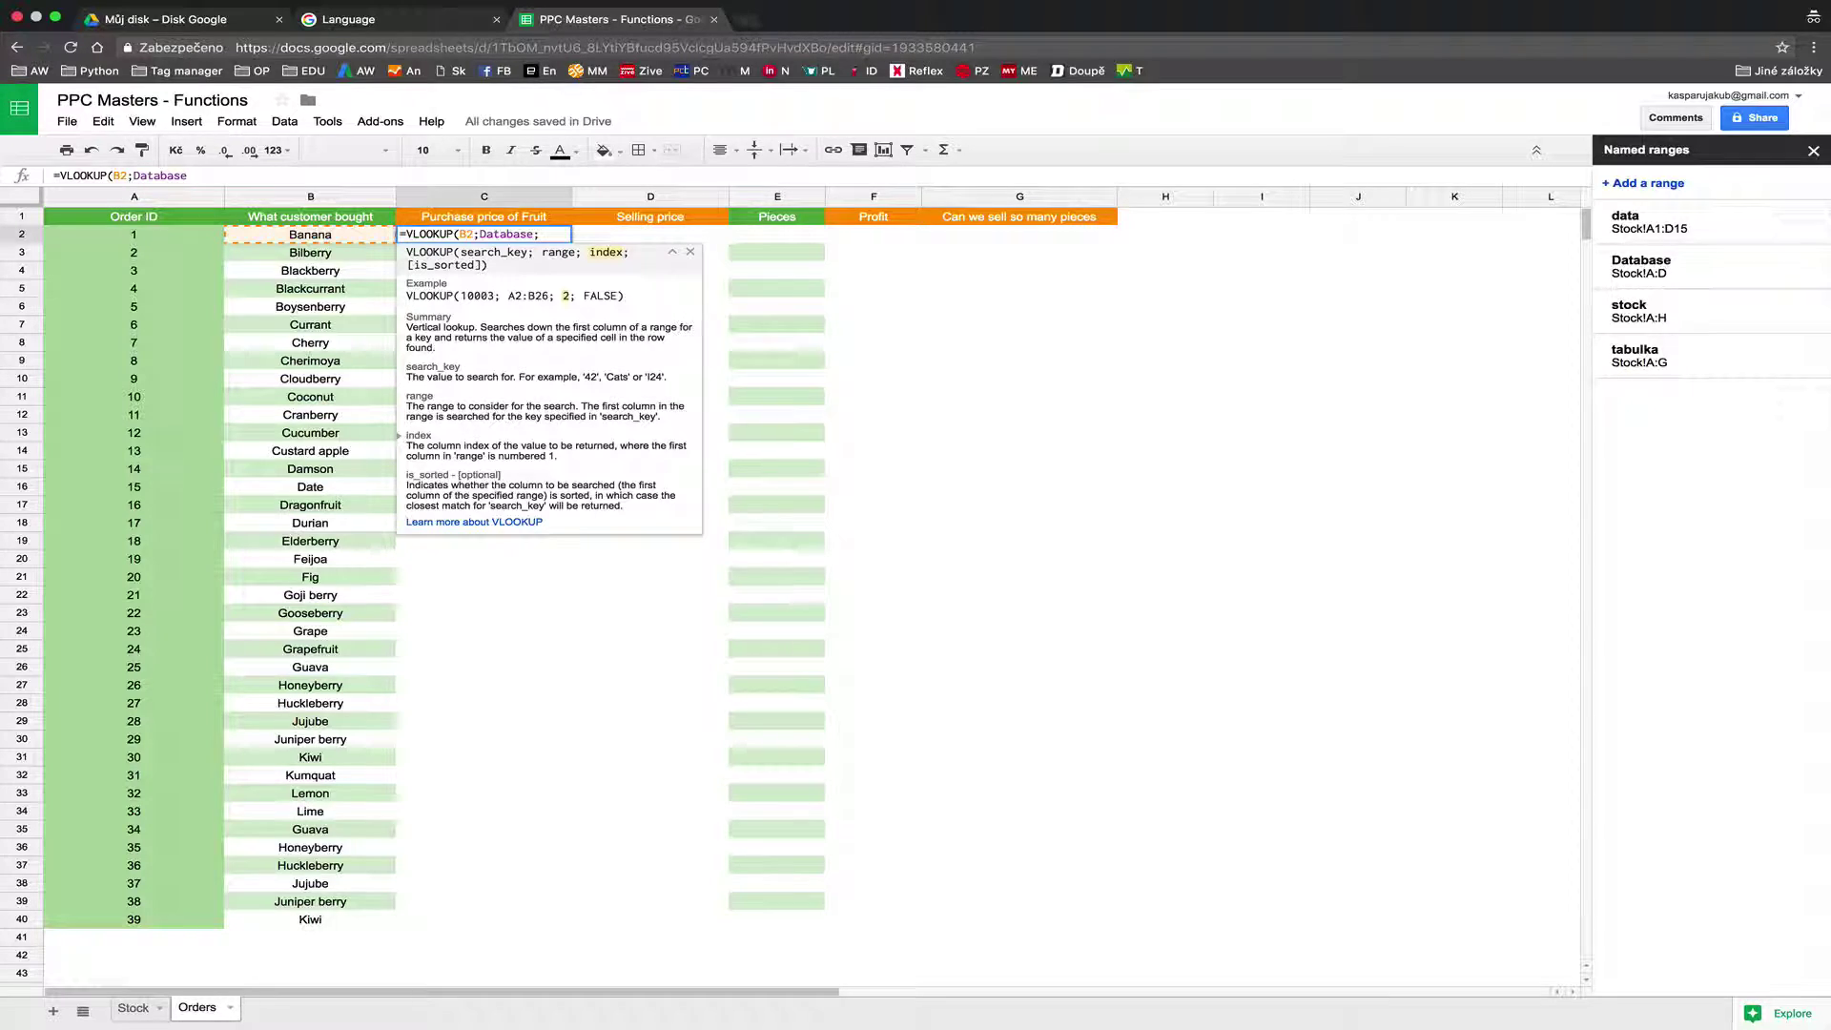
{"action": "key", "text": "super+BackSpace"}
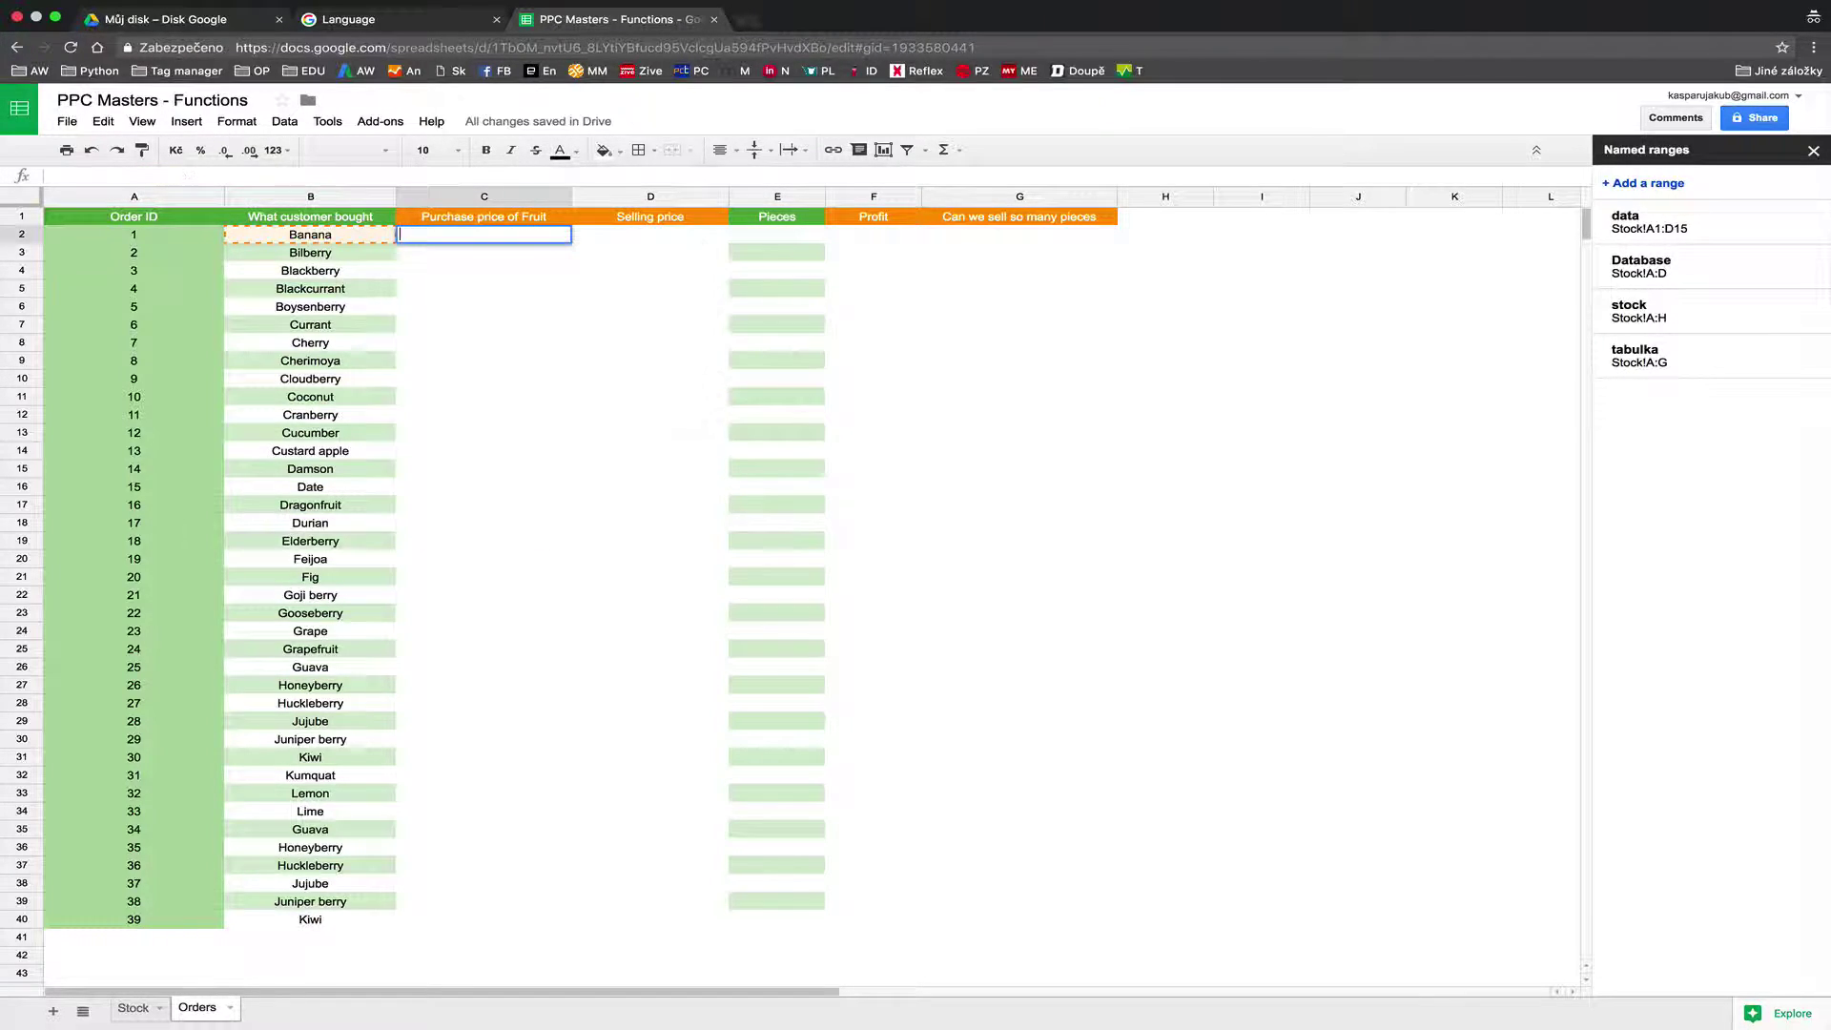
Enter =VLOOKUP(B2;Database;1;FALSE) in cell C2 of the Orders sheet's Purchase price of Fruit column.
{"action": "type", "text": "=VLOOKUP("}
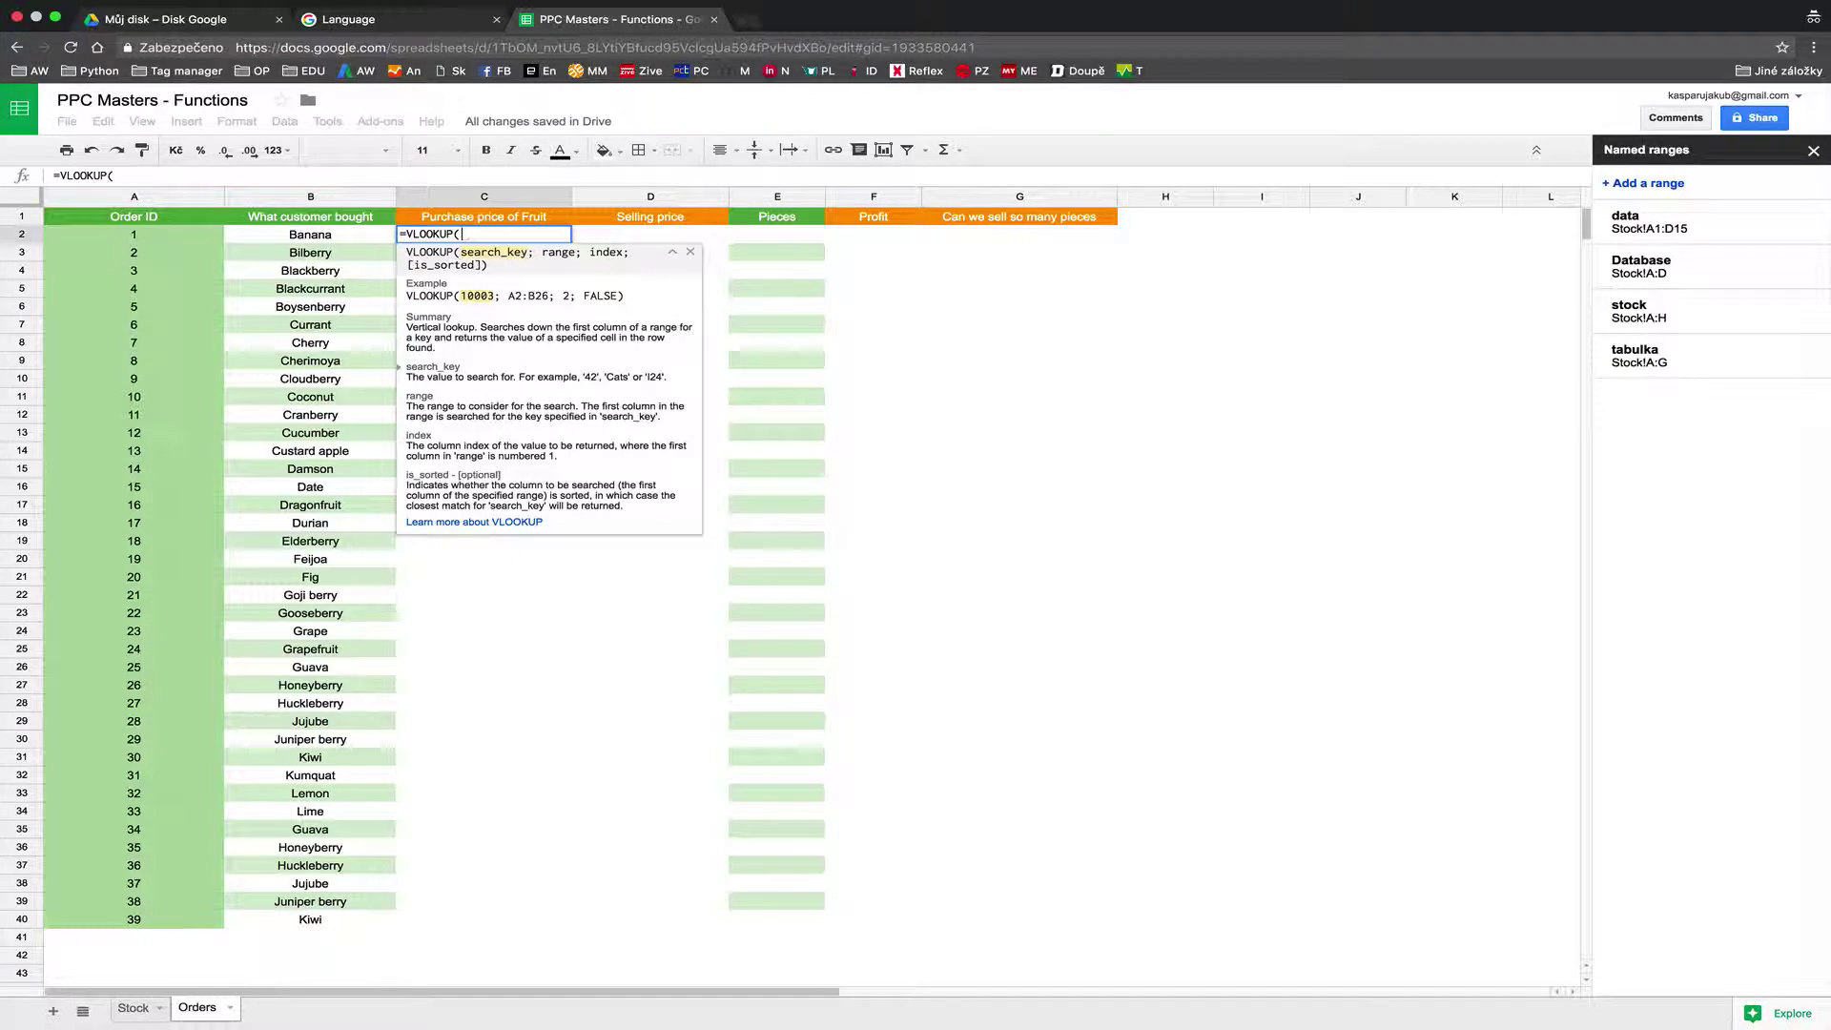
{"action": "left_click", "coordinate": [310, 238]}
{"action": "type", "text": ";"}
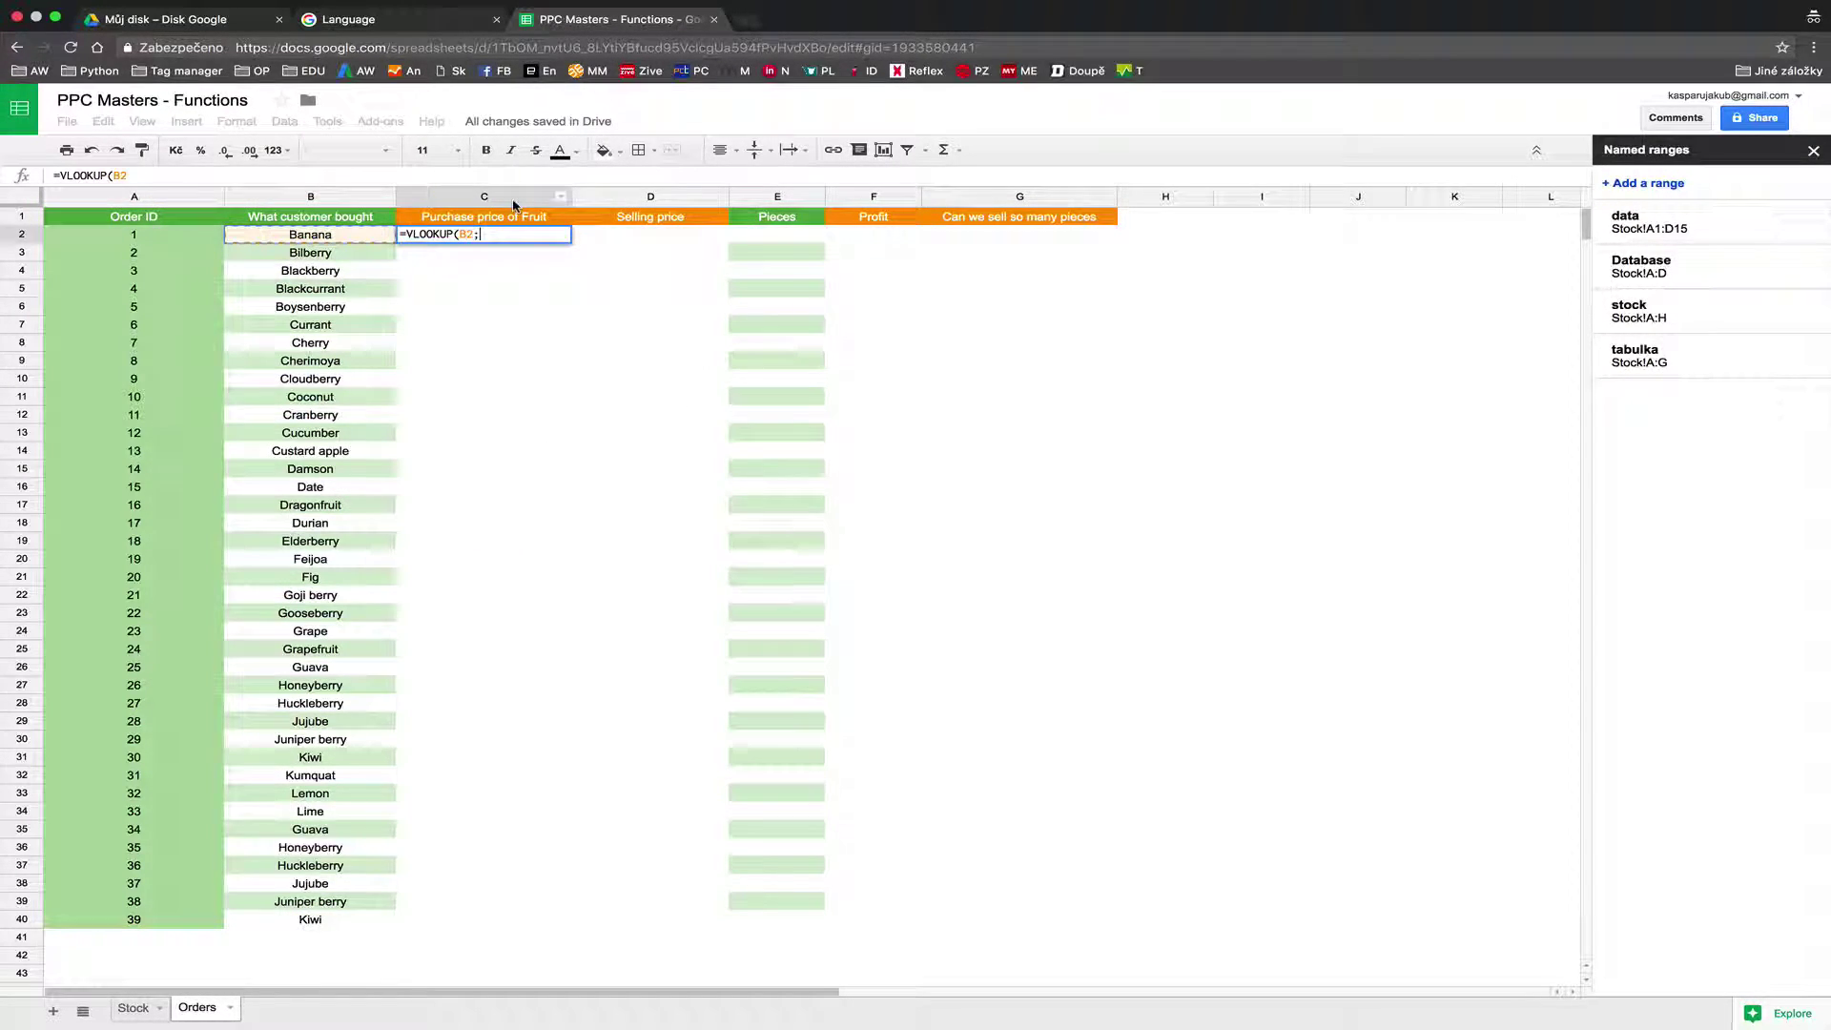
{"action": "type", "text": "Databas"}
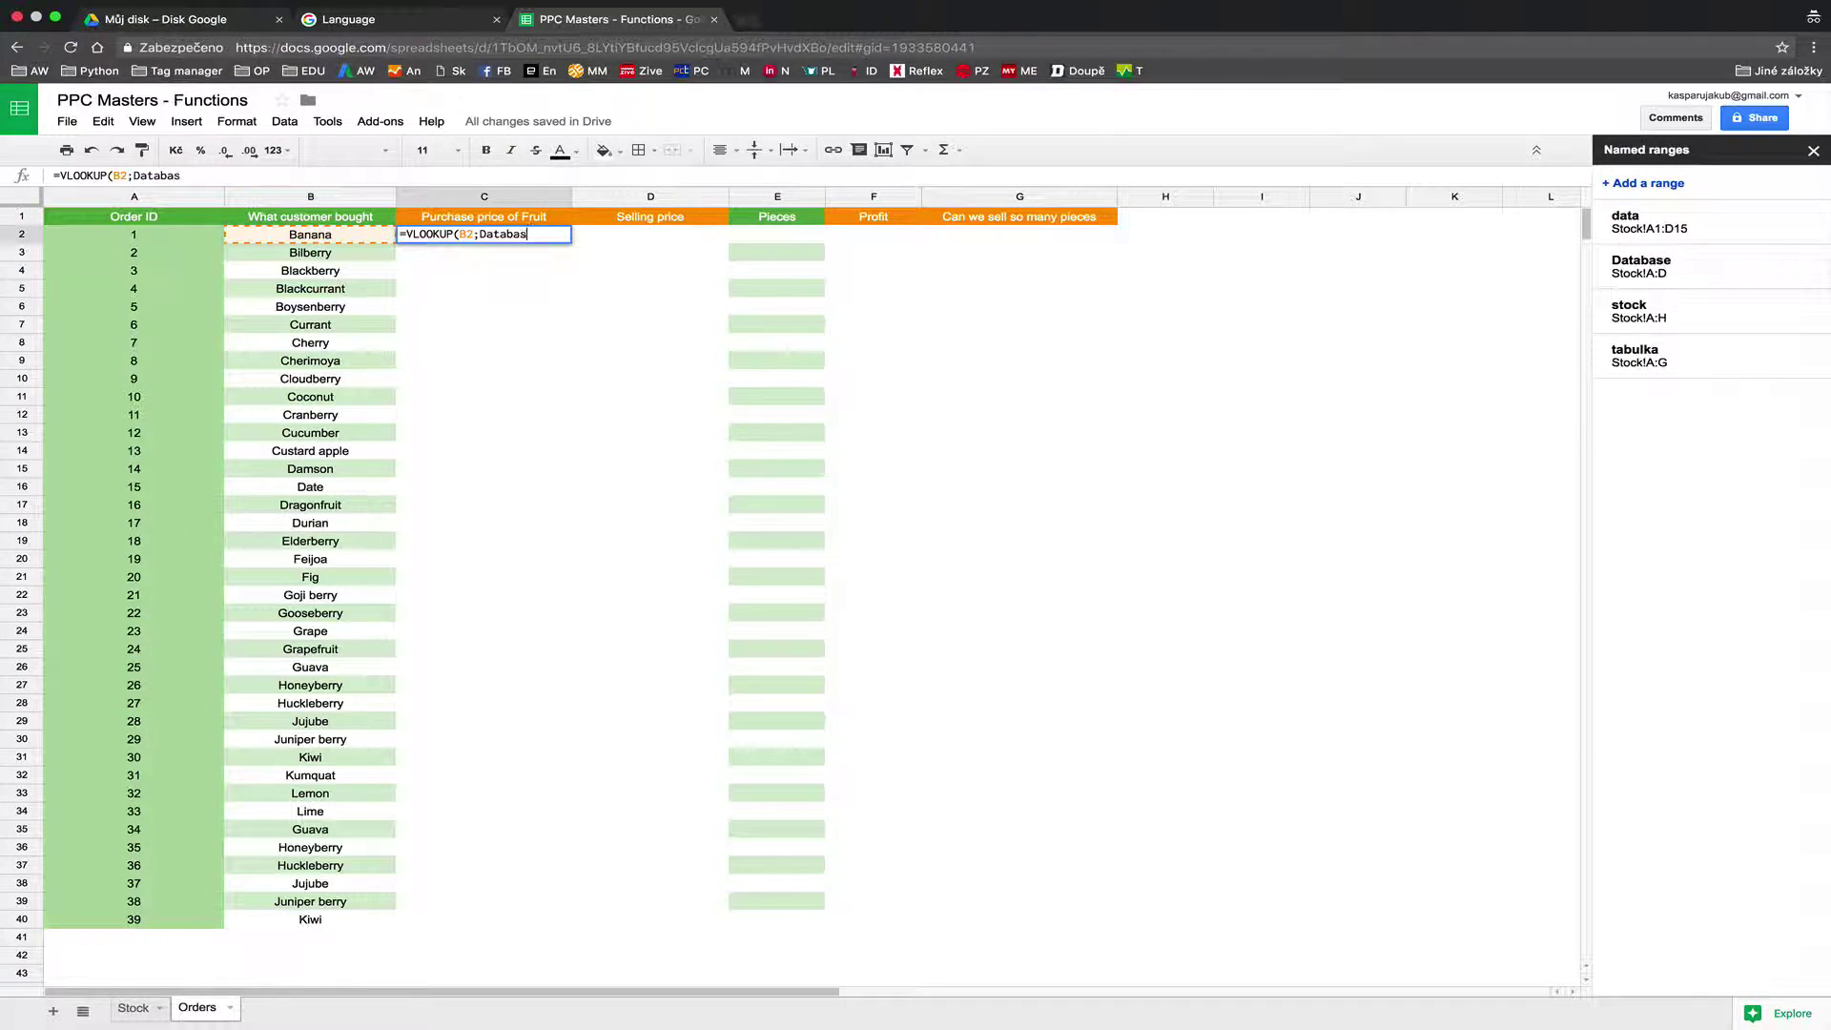
{"action": "type", "text": "e;"}
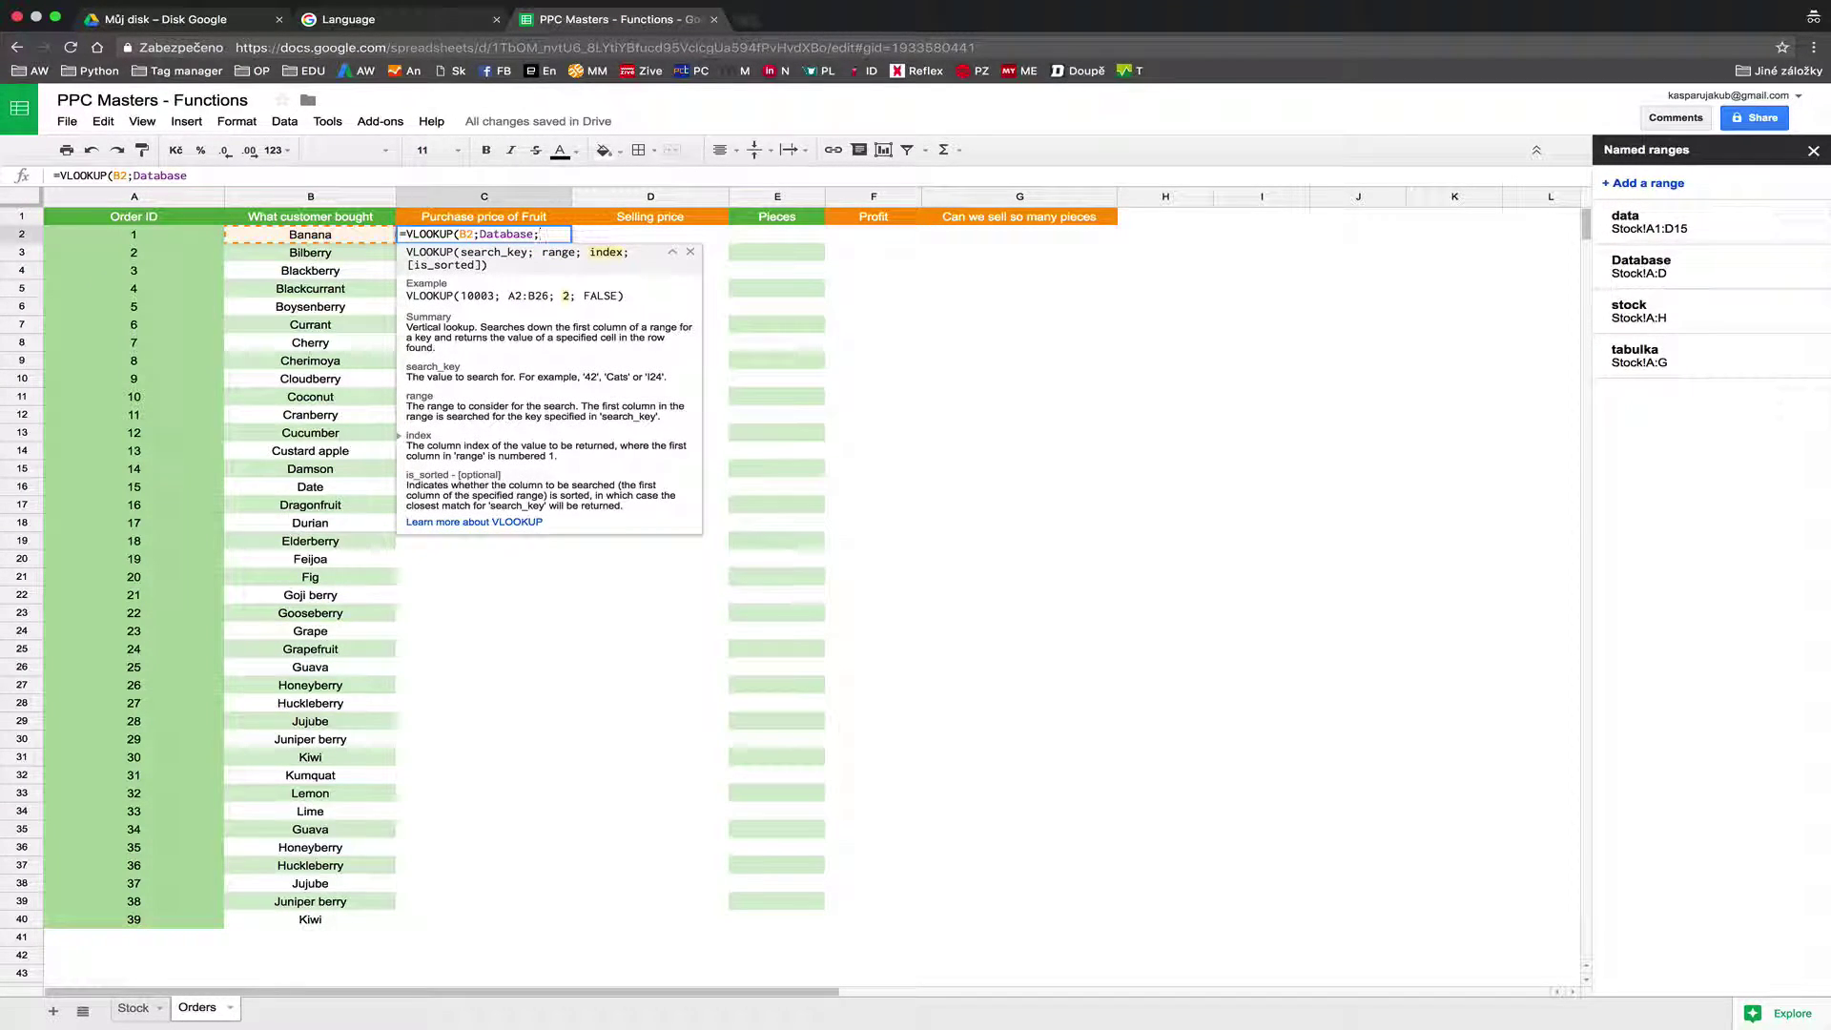
{"action": "type", "text": "1;"}
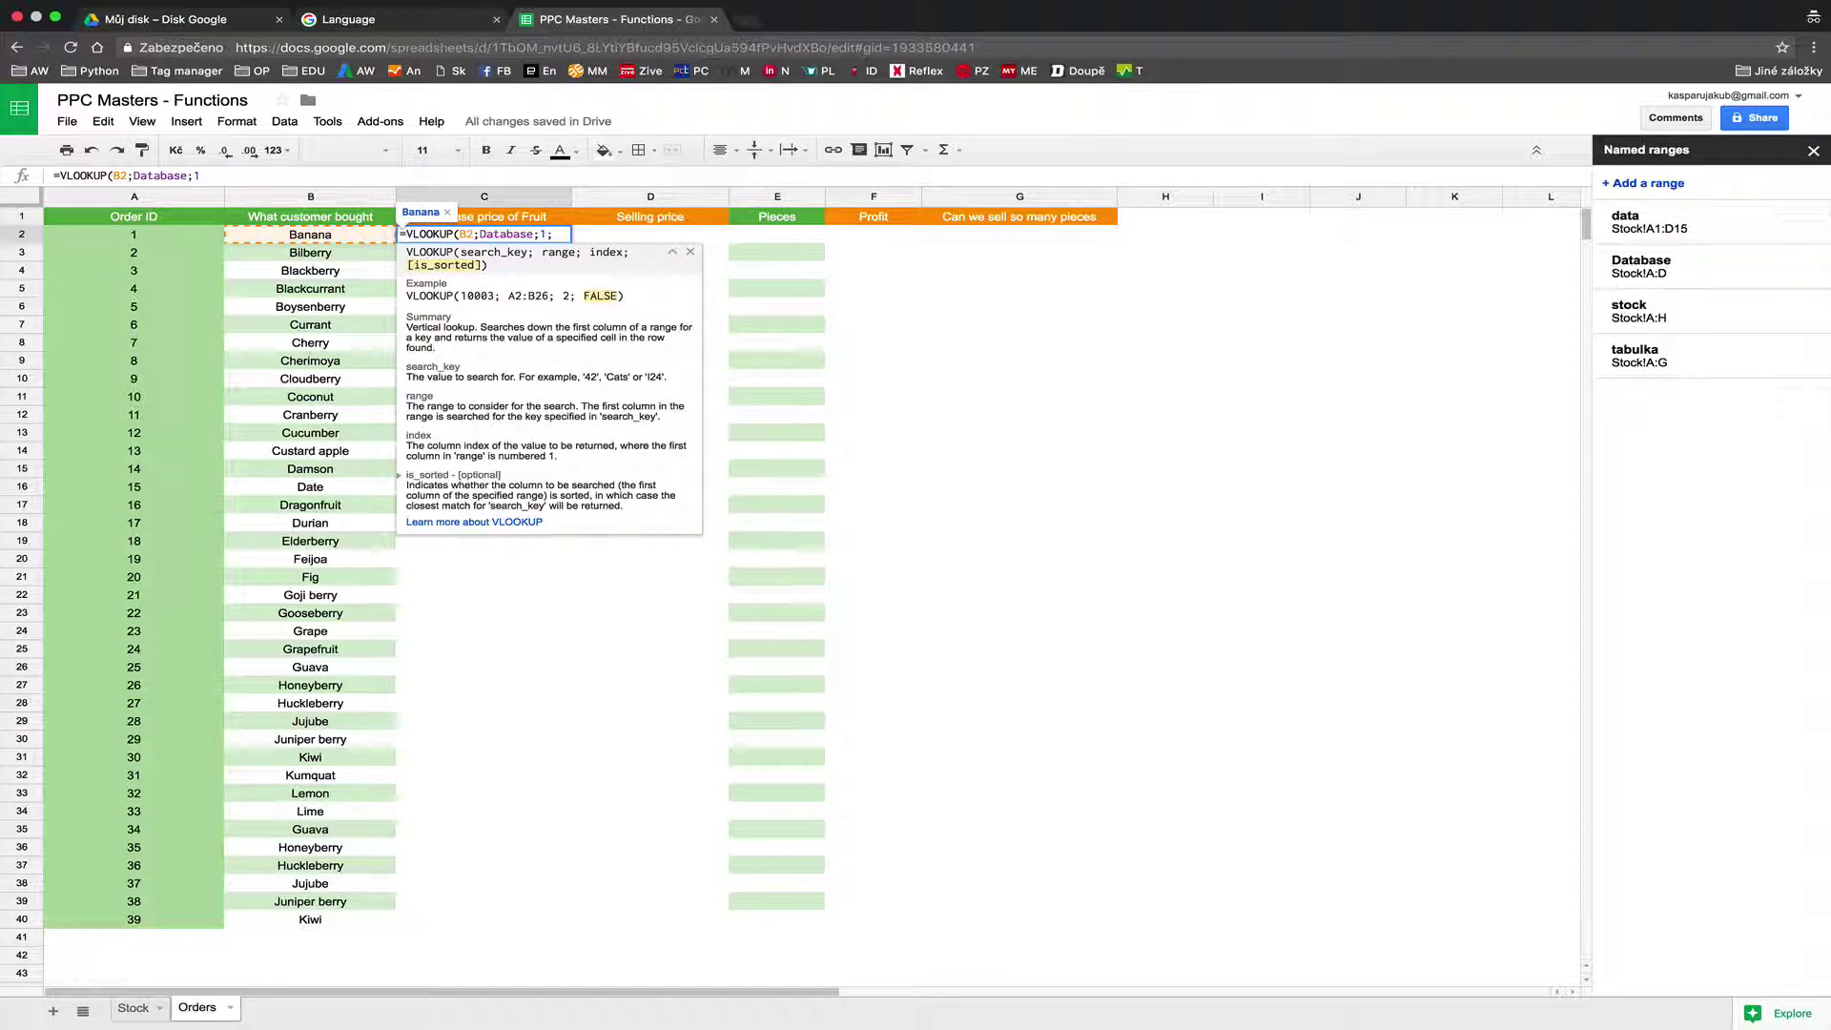
{"action": "type", "text": "0"}
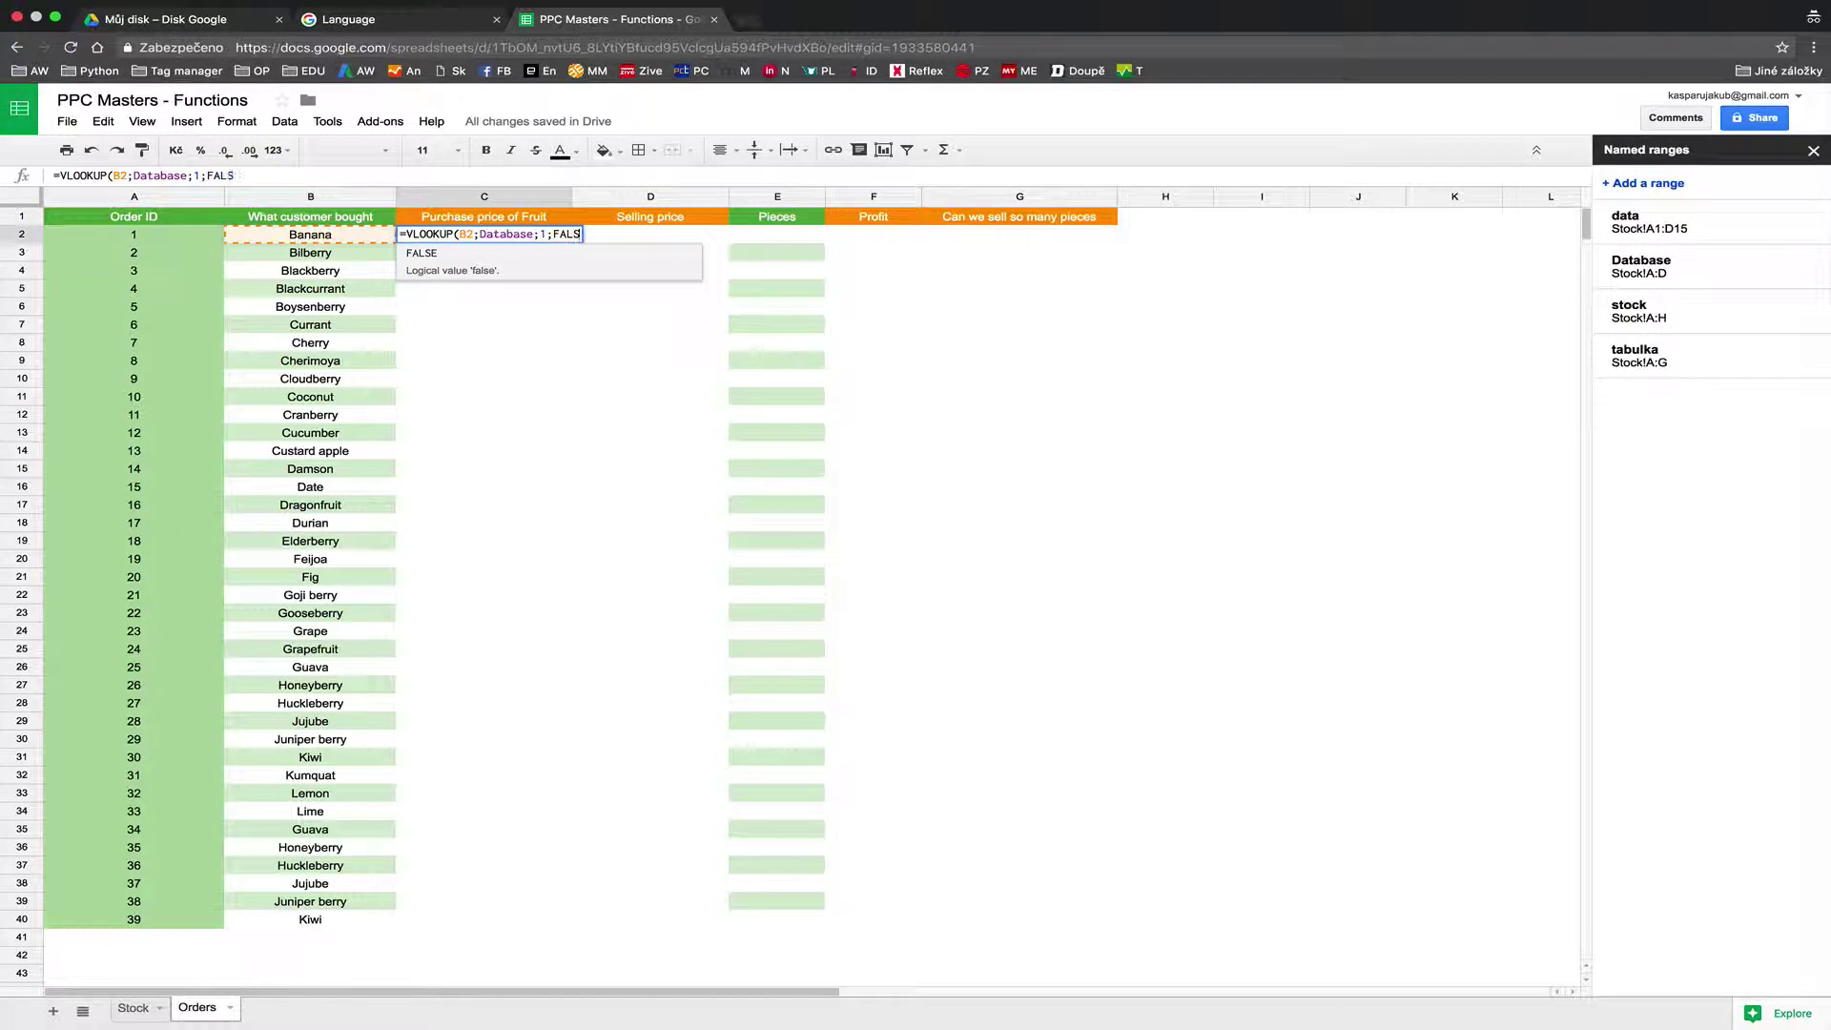
{"action": "key", "text": "Return"}
{"action": "left_click", "coordinate": [517, 239]}
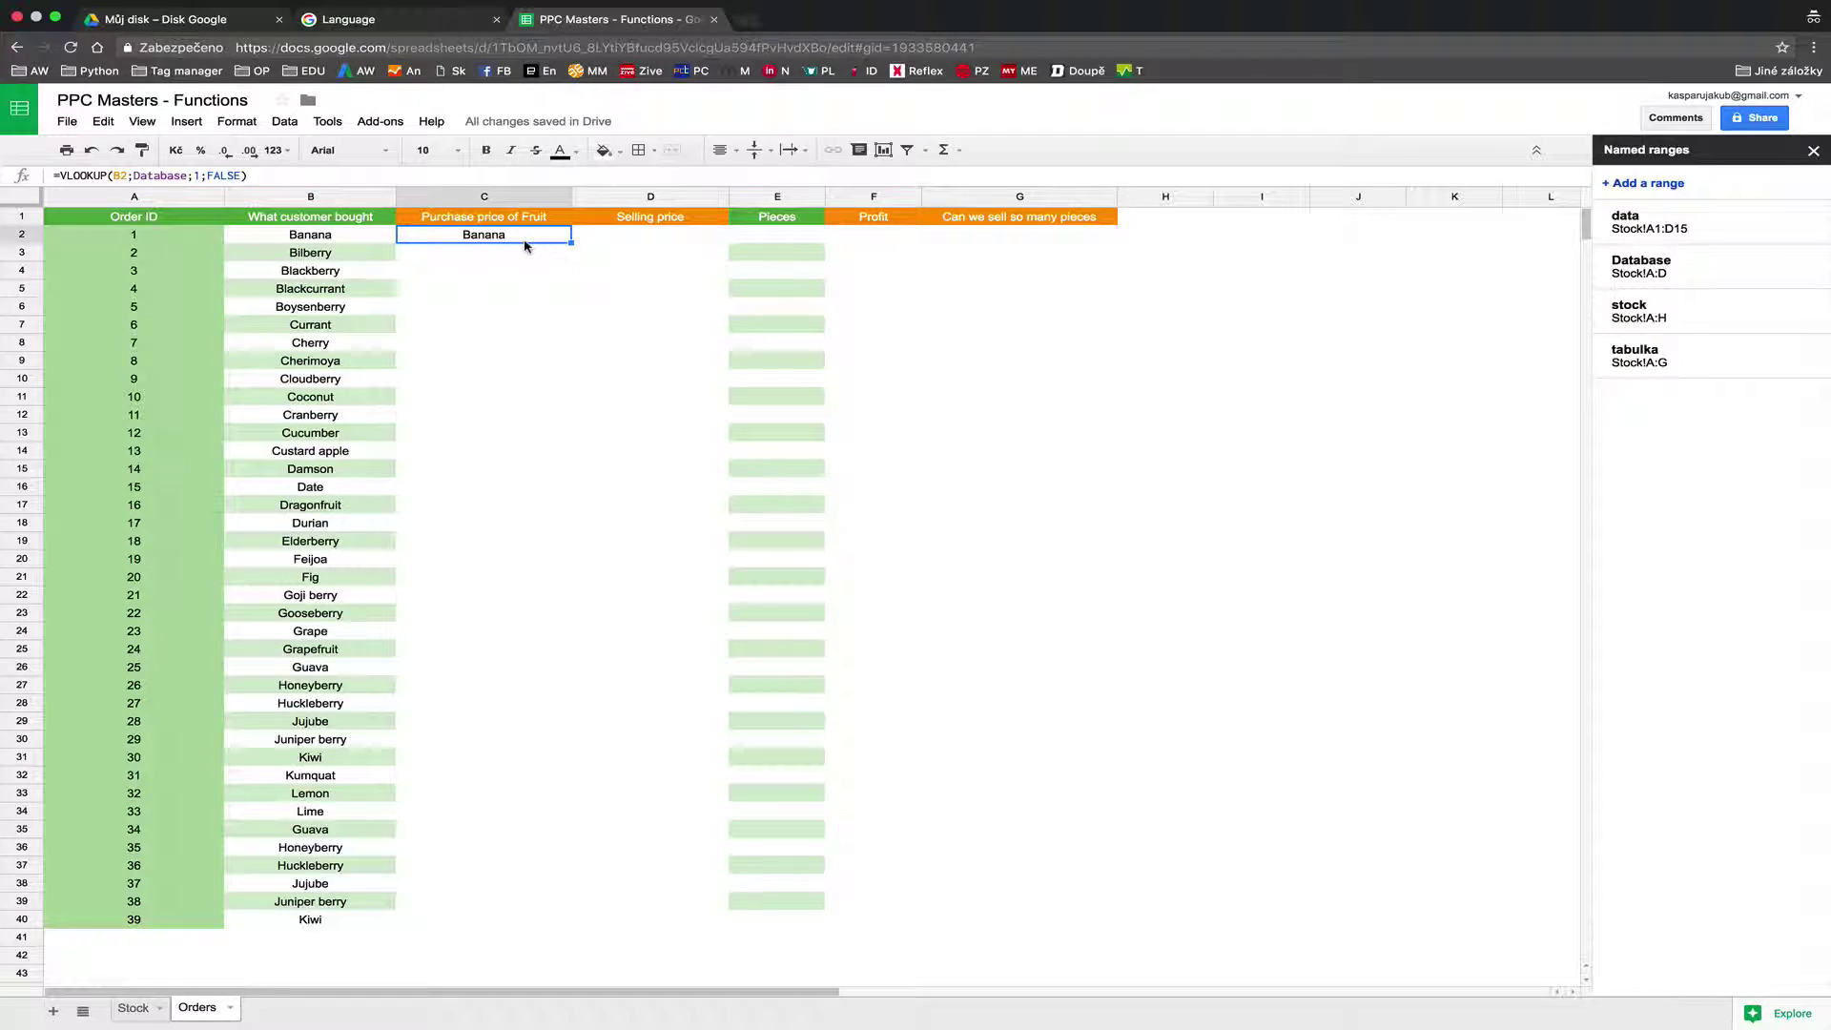
On the Stock sheet, examine the Banana row and the position of the Purchase price column within the Database range.
{"action": "left_click", "coordinate": [132, 1008]}
{"action": "left_click", "coordinate": [326, 469]}
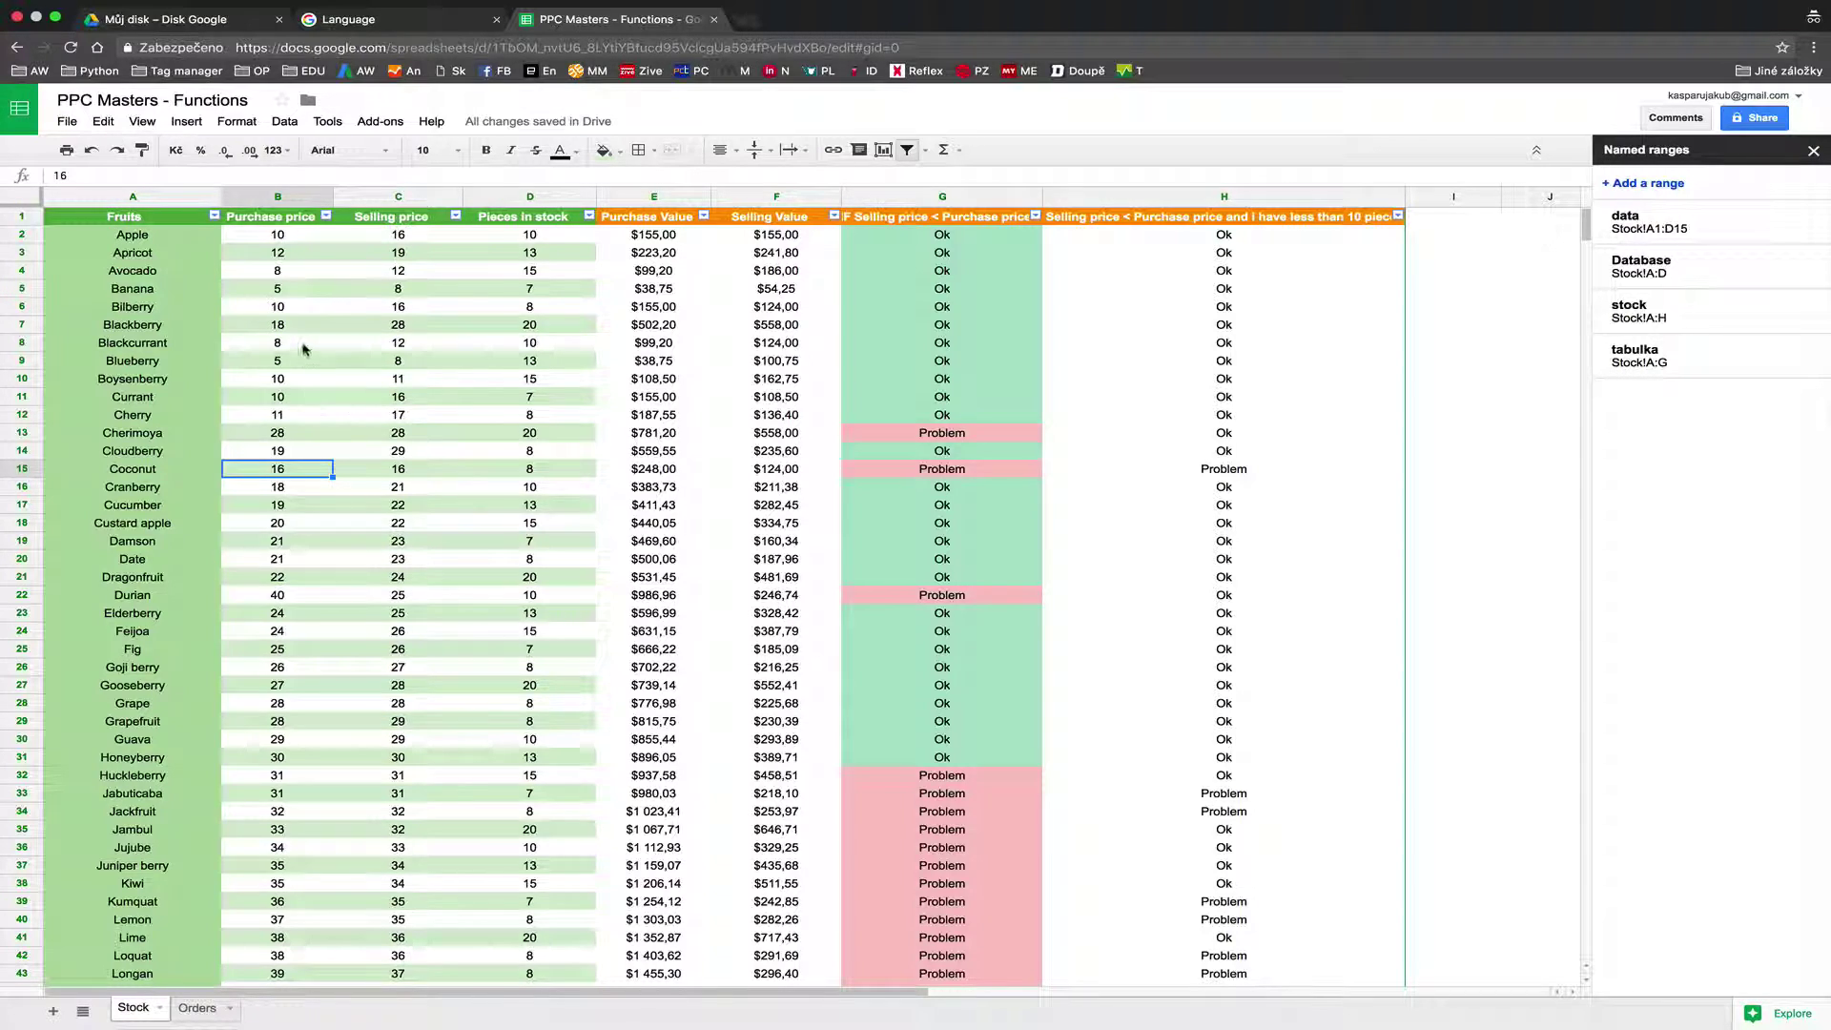
{"action": "left_click", "coordinate": [231, 289]}
{"action": "left_click", "coordinate": [196, 288]}
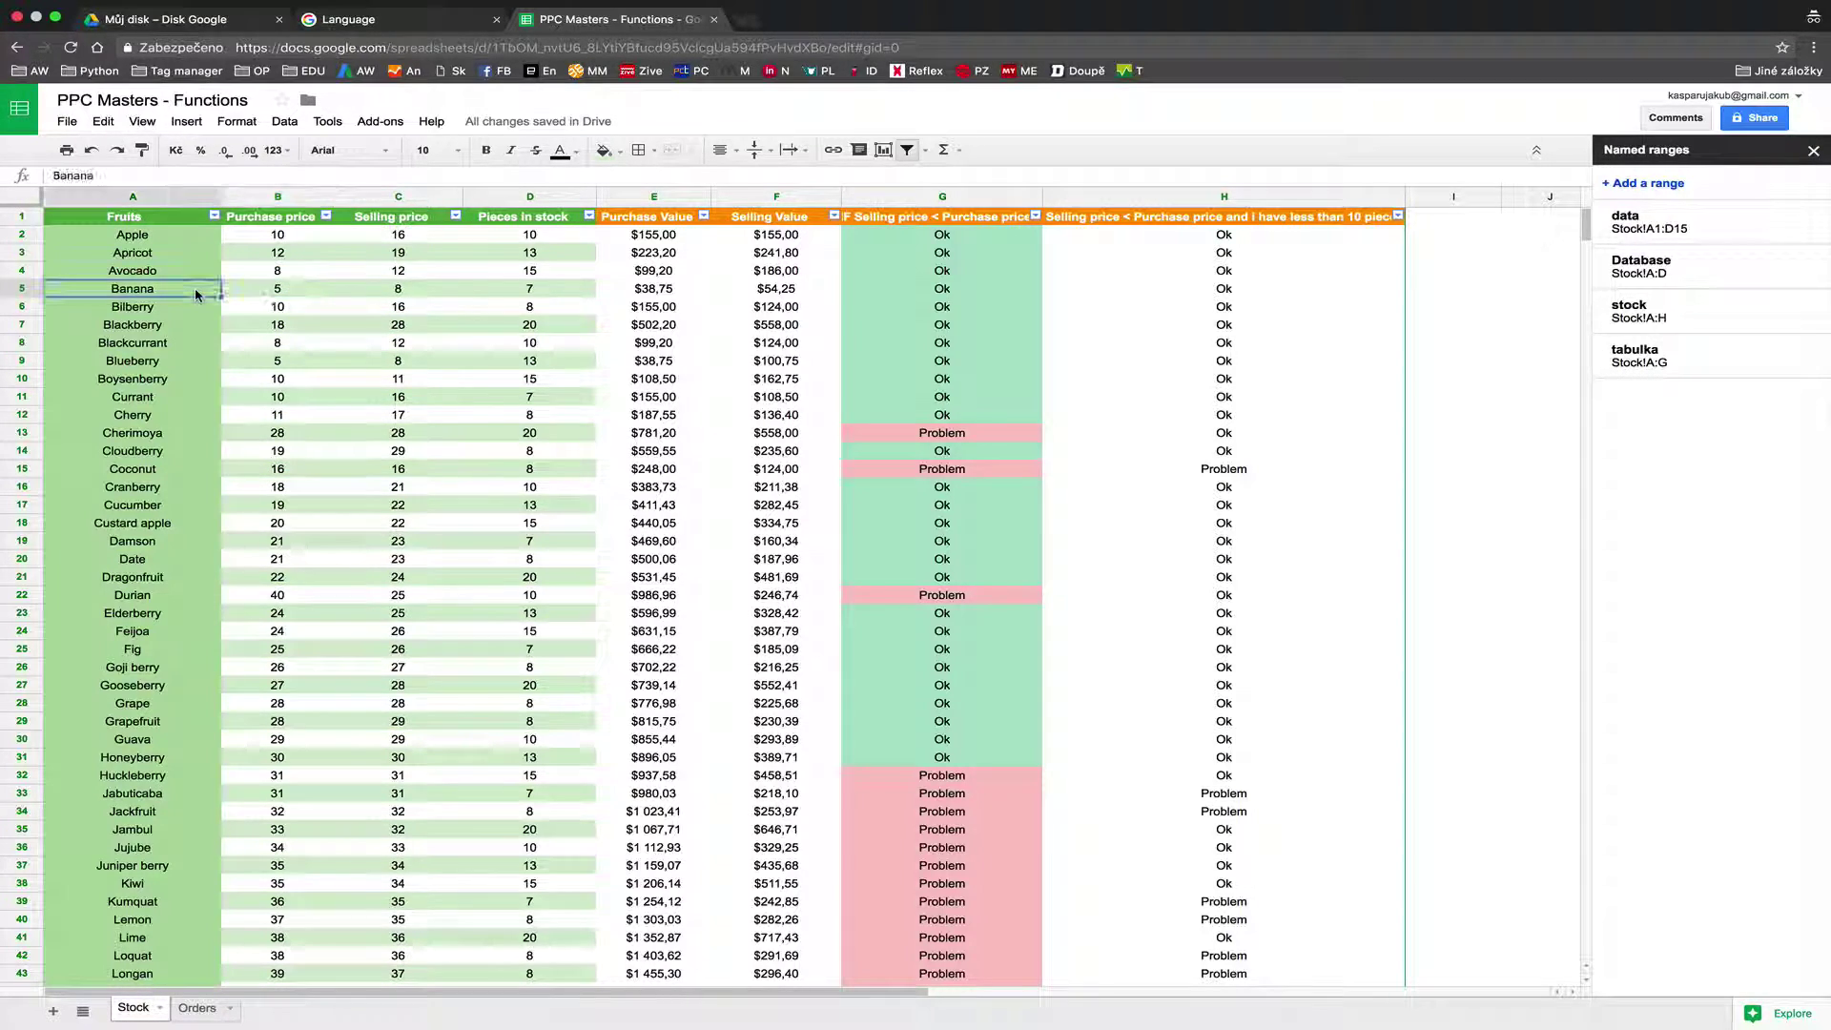
{"action": "left_click", "coordinate": [163, 197]}
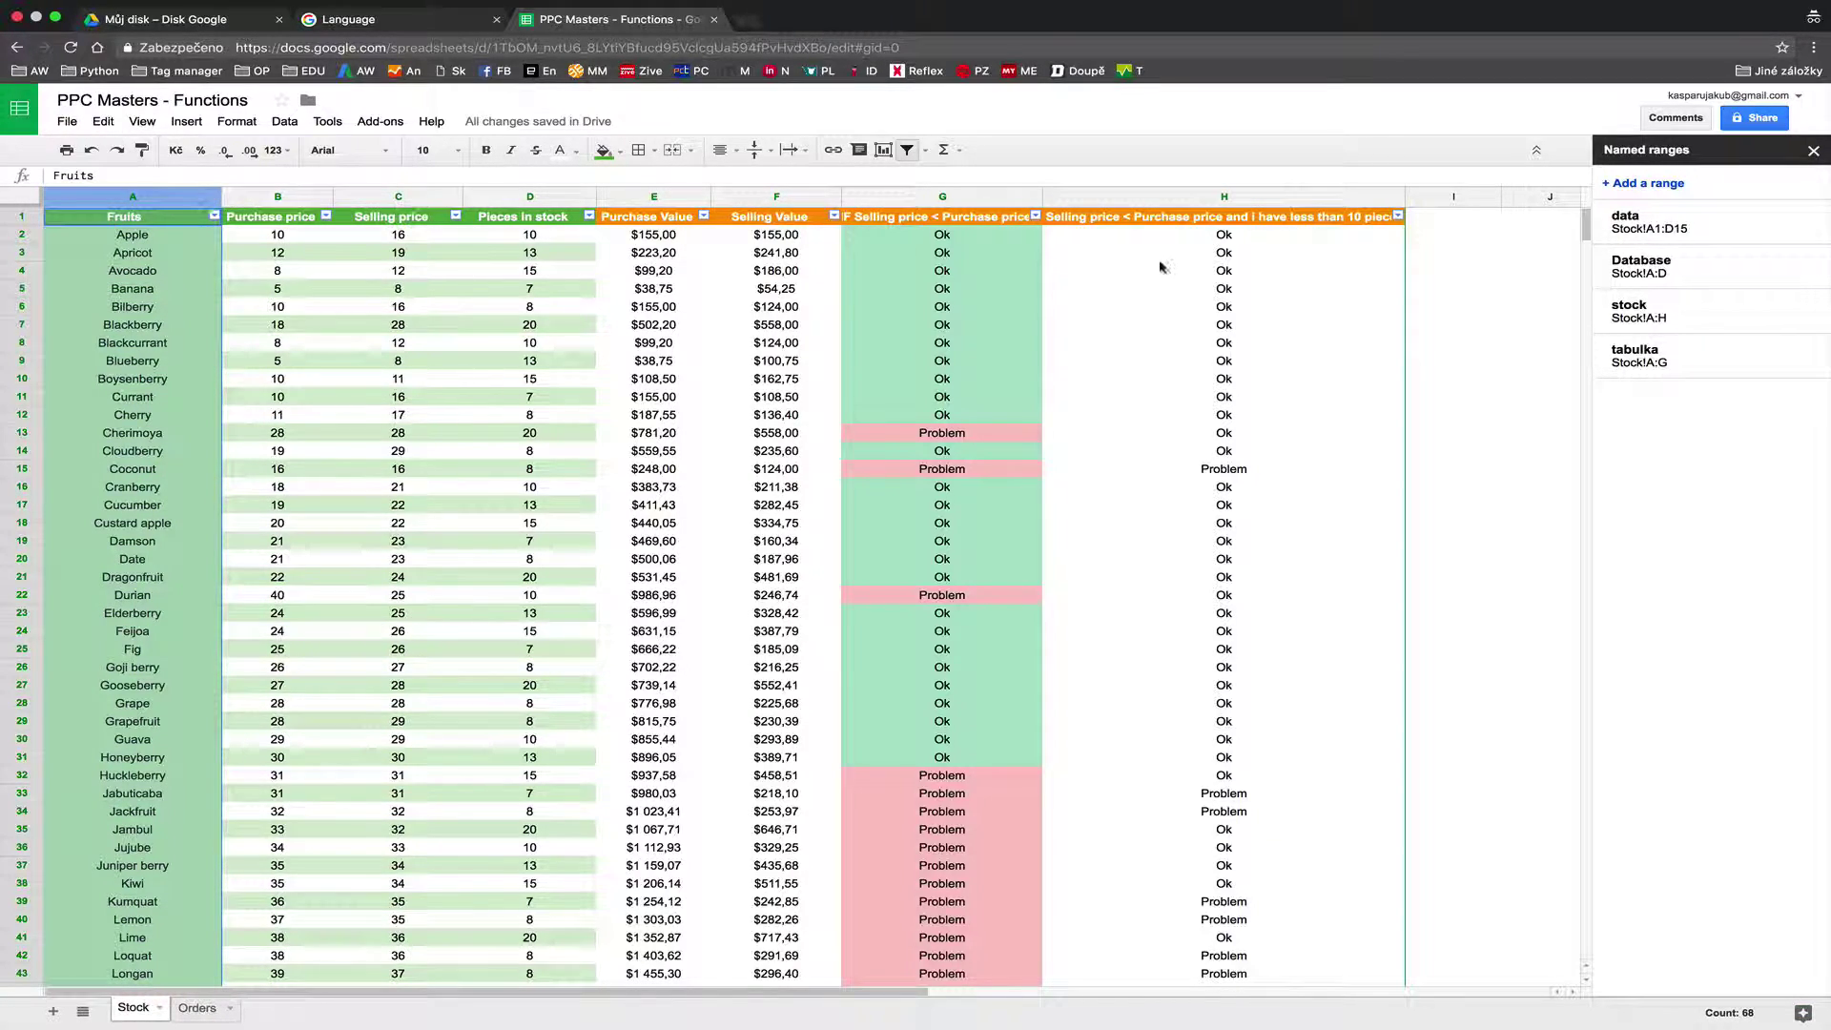
{"action": "left_click", "coordinate": [1641, 266]}
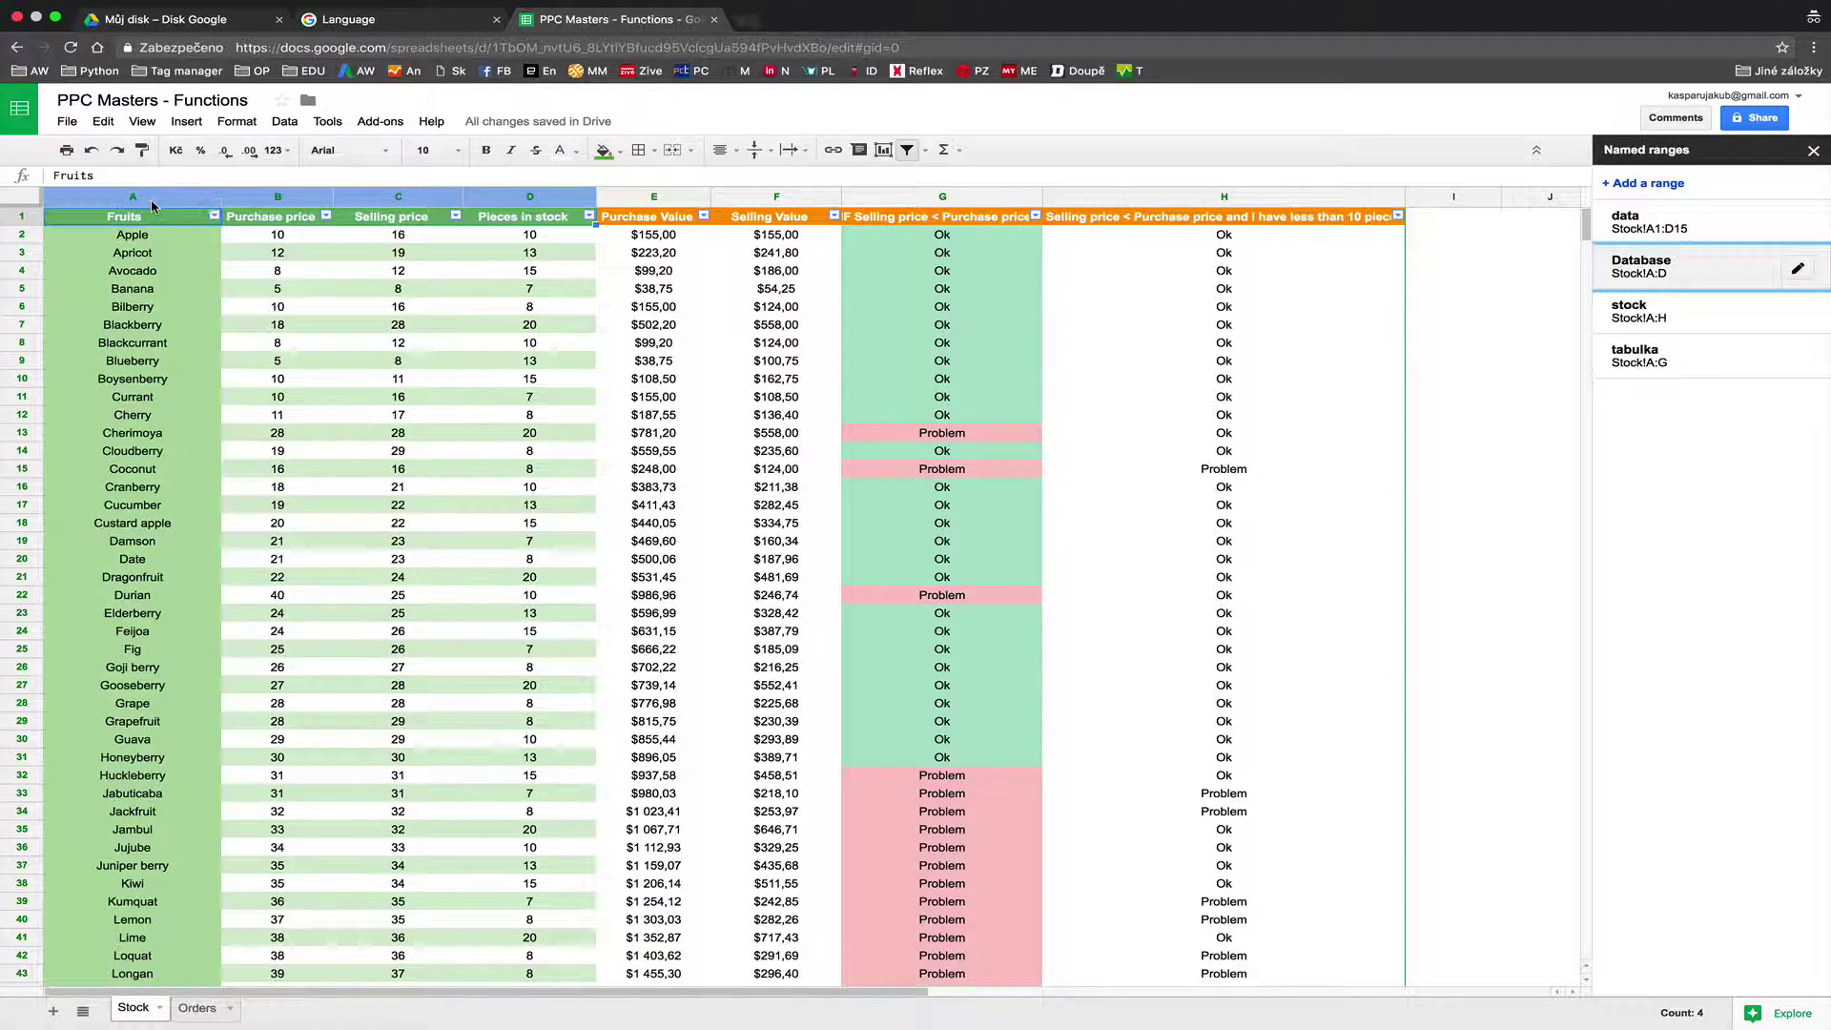
{"action": "left_click", "coordinate": [244, 197]}
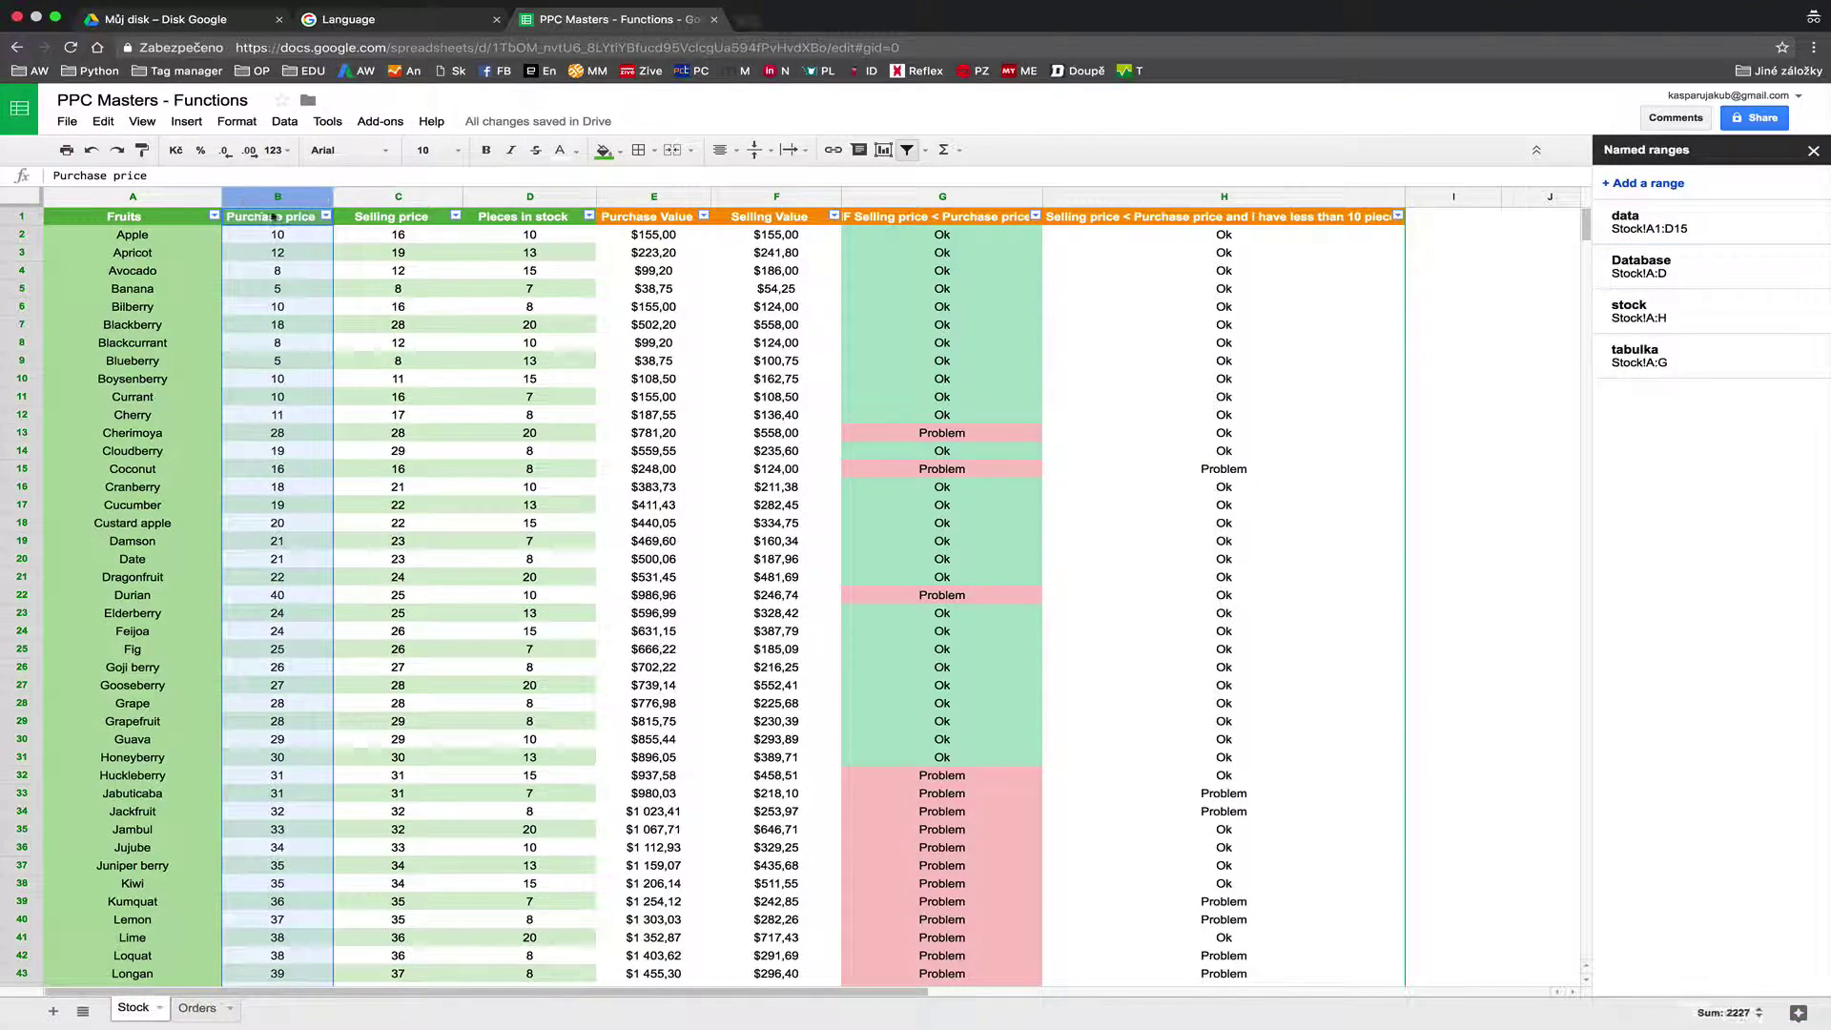
Change the column index of the VLOOKUP formula in Orders cell C2 to 2.
{"action": "left_click", "coordinate": [194, 1007]}
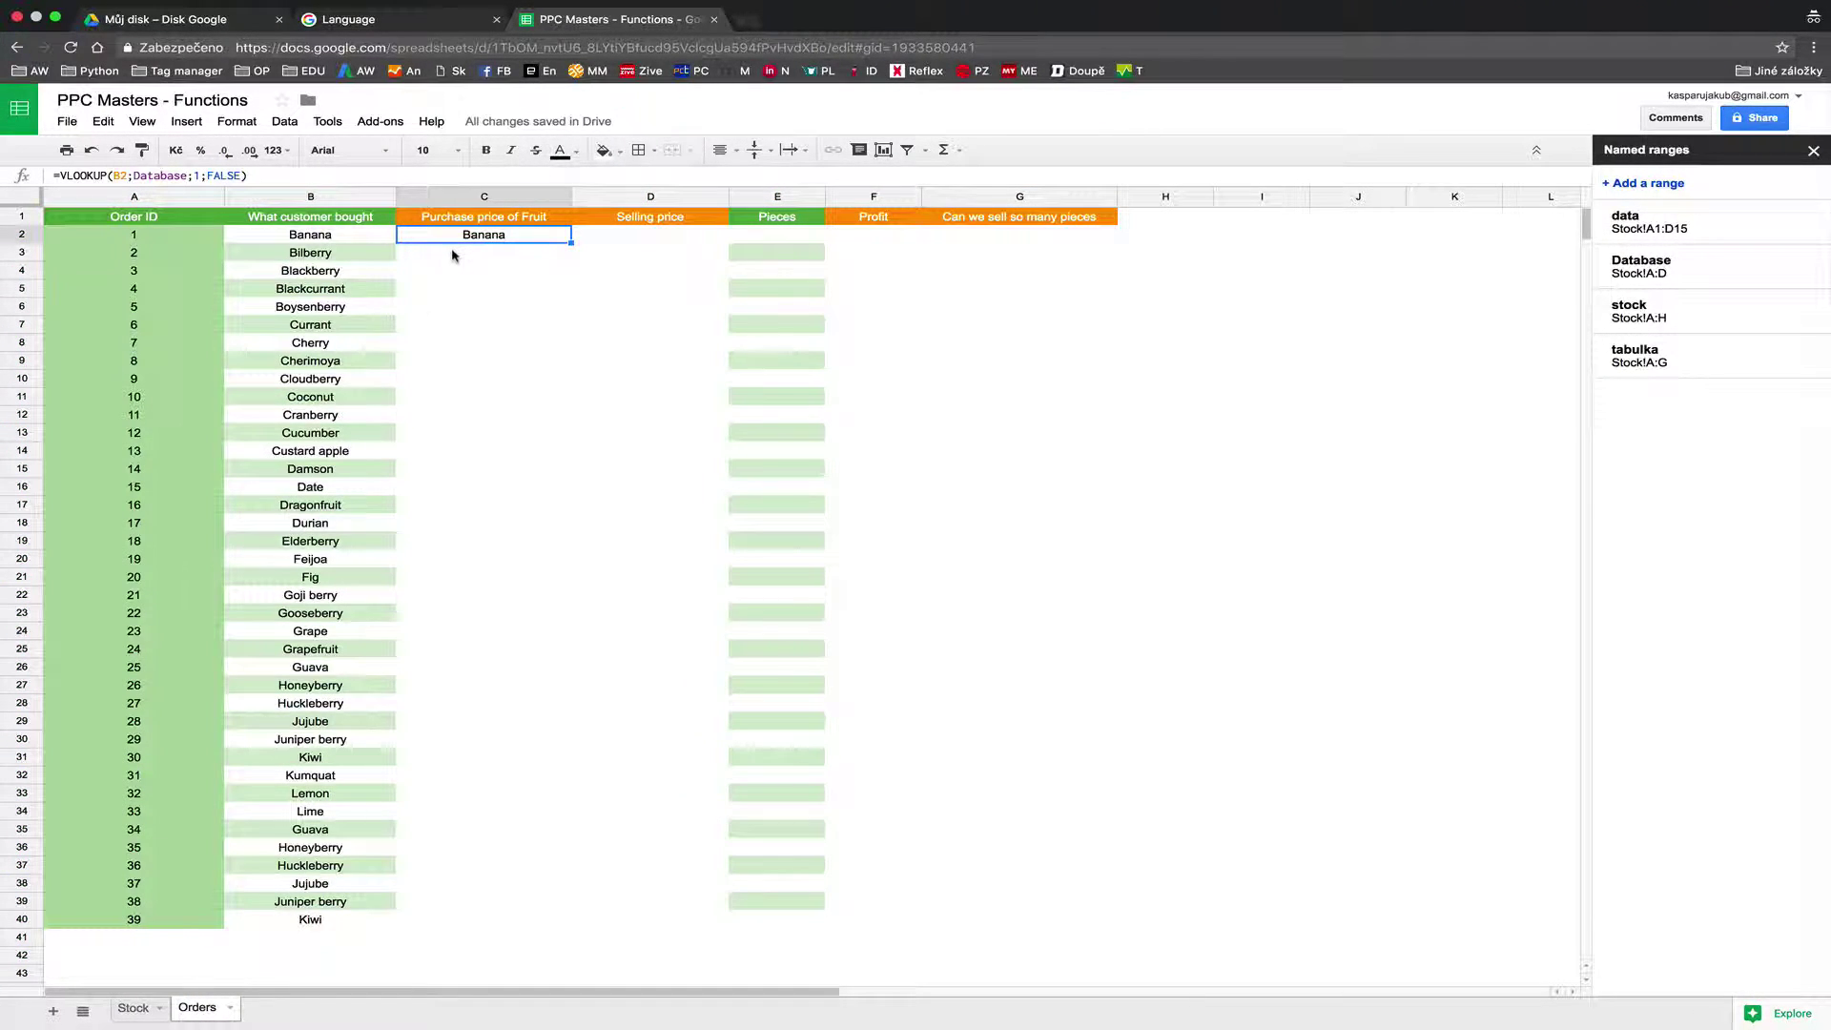
{"action": "left_click", "coordinate": [199, 176]}
{"action": "key", "text": "BackSpace"}
{"action": "type", "text": "2"}
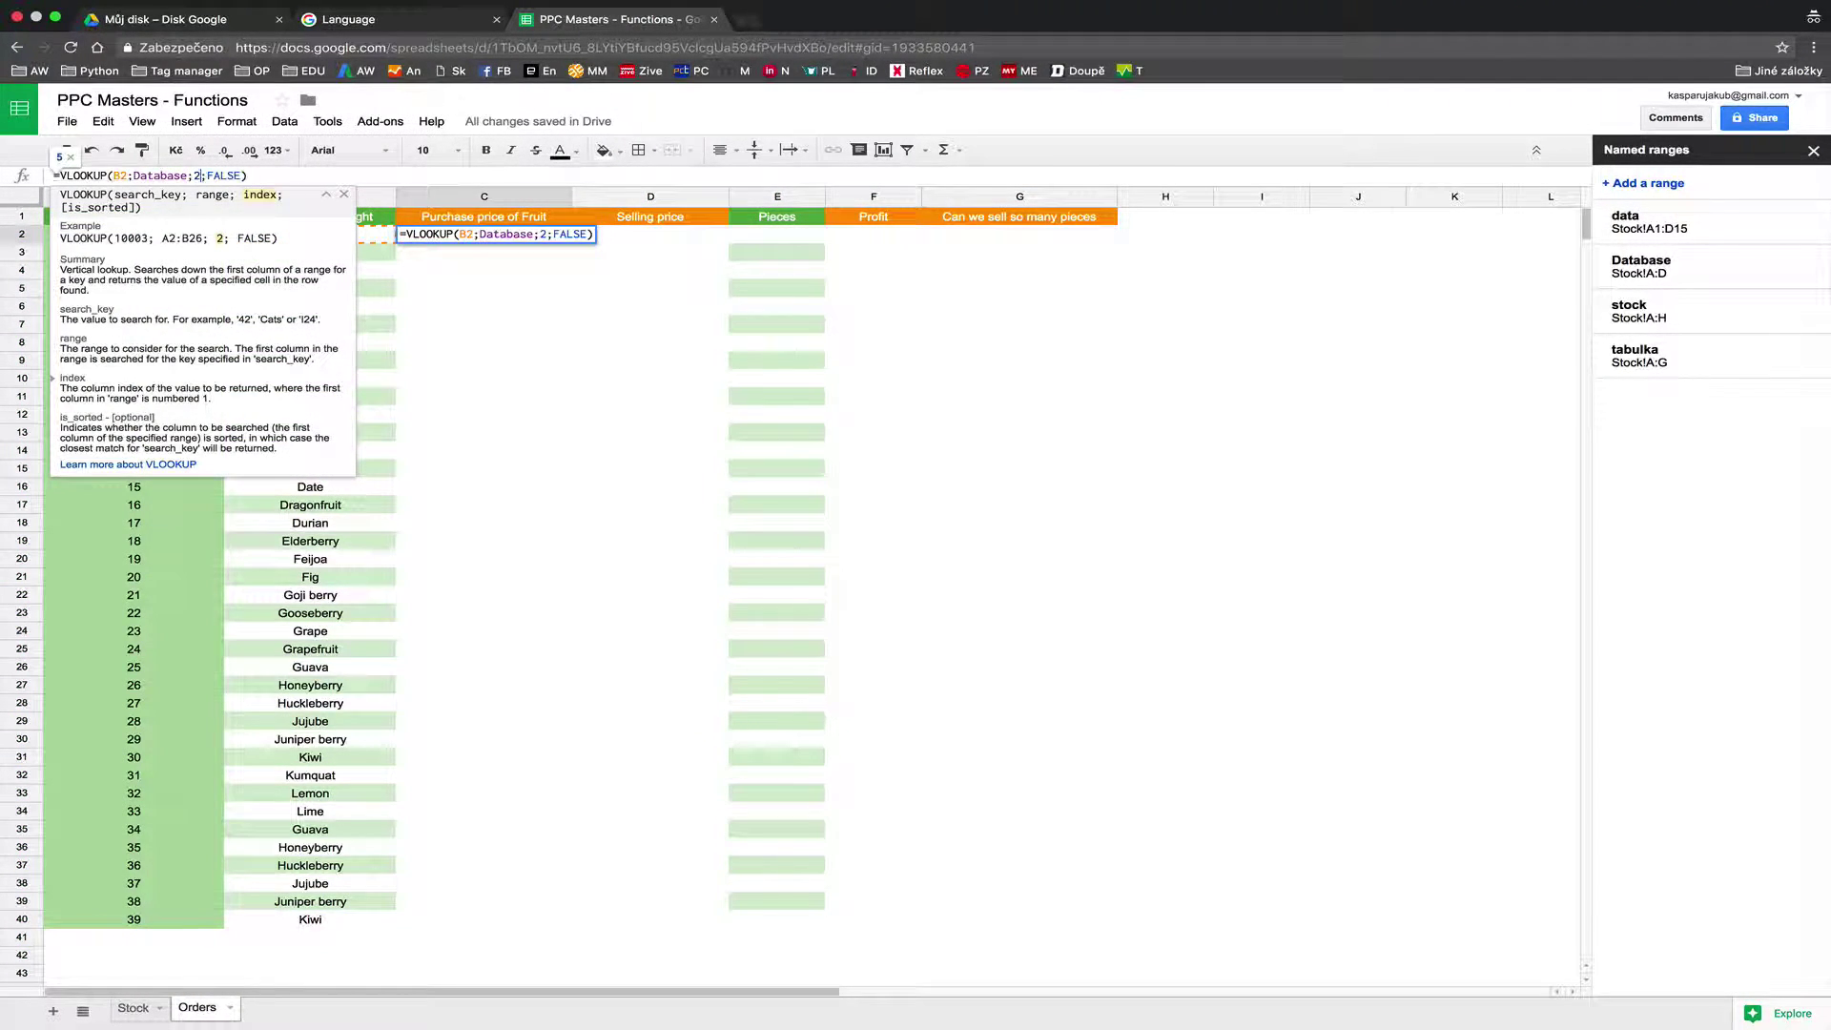
{"action": "key", "text": "Return"}
{"action": "left_click", "coordinate": [442, 240]}
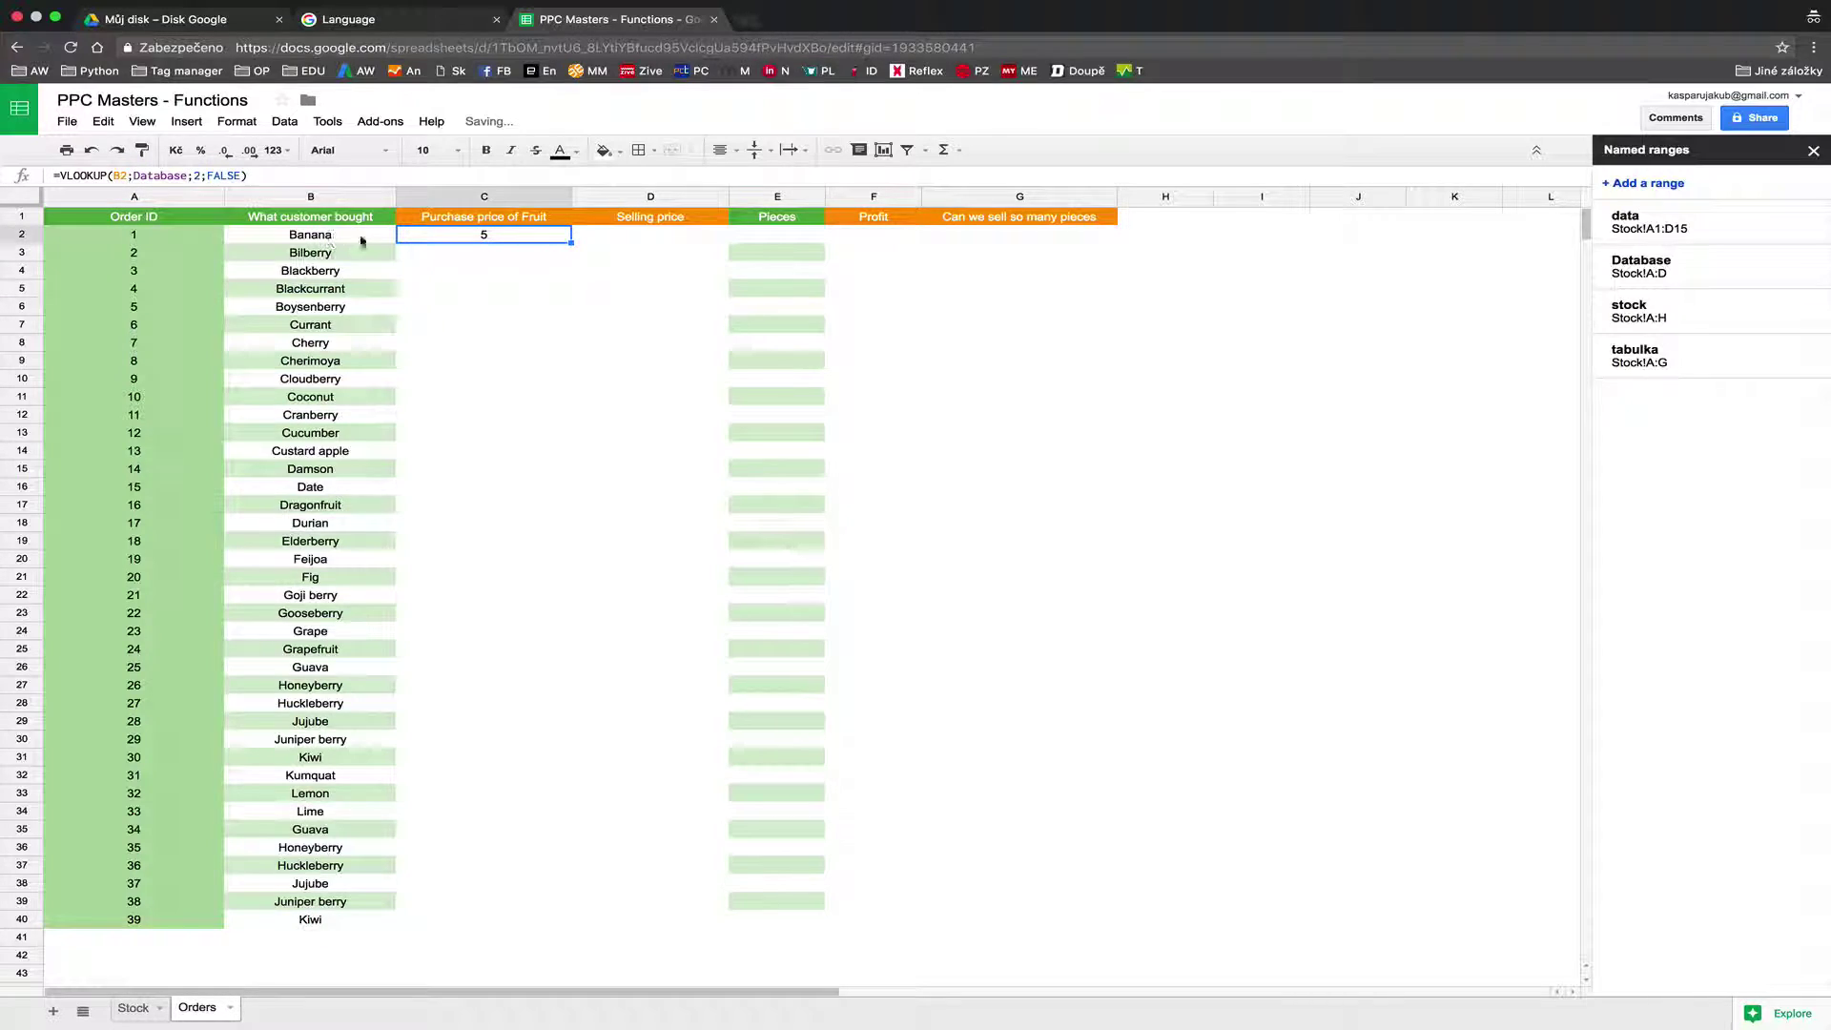
Check the looked-up Banana price against Banana's purchase price on the Stock sheet.
{"action": "left_click", "coordinate": [133, 1008]}
{"action": "left_click", "coordinate": [170, 286]}
{"action": "left_click", "coordinate": [261, 292]}
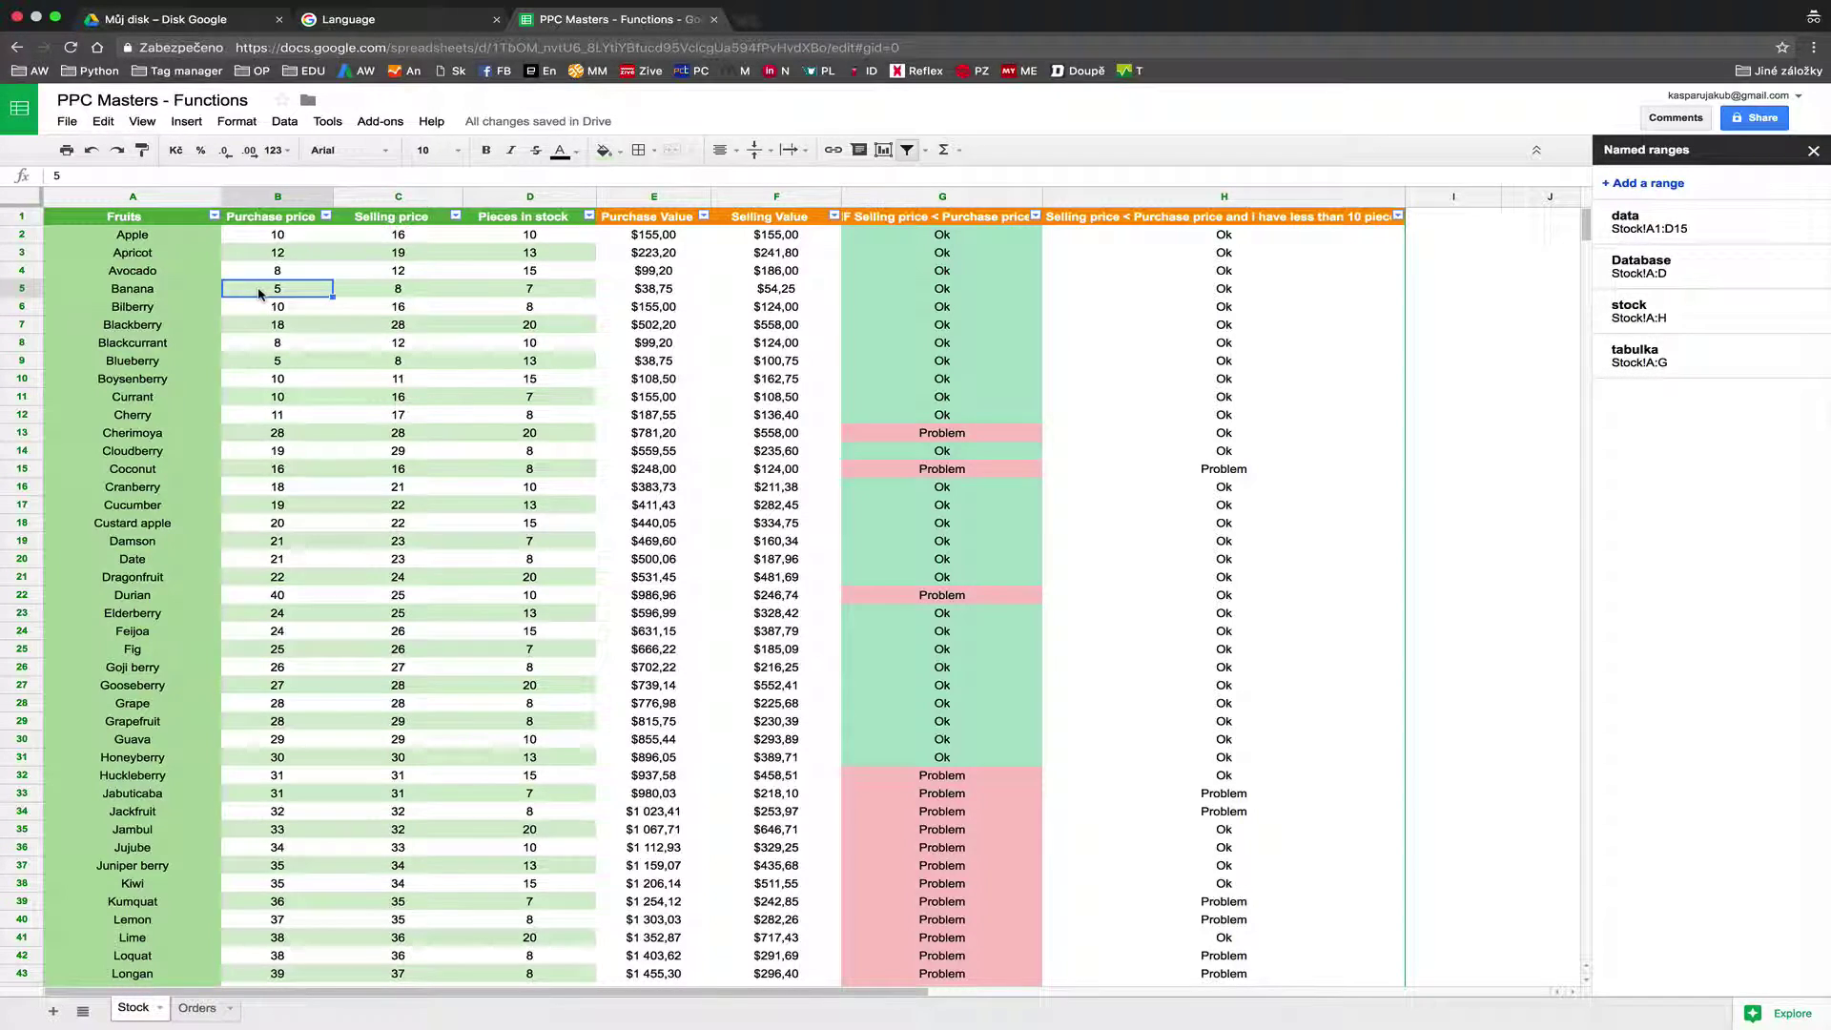
Fill the VLOOKUP formula from C2 down the Purchase price of Fruit column on the Orders sheet to row 40.
{"action": "left_click", "coordinate": [198, 1008]}
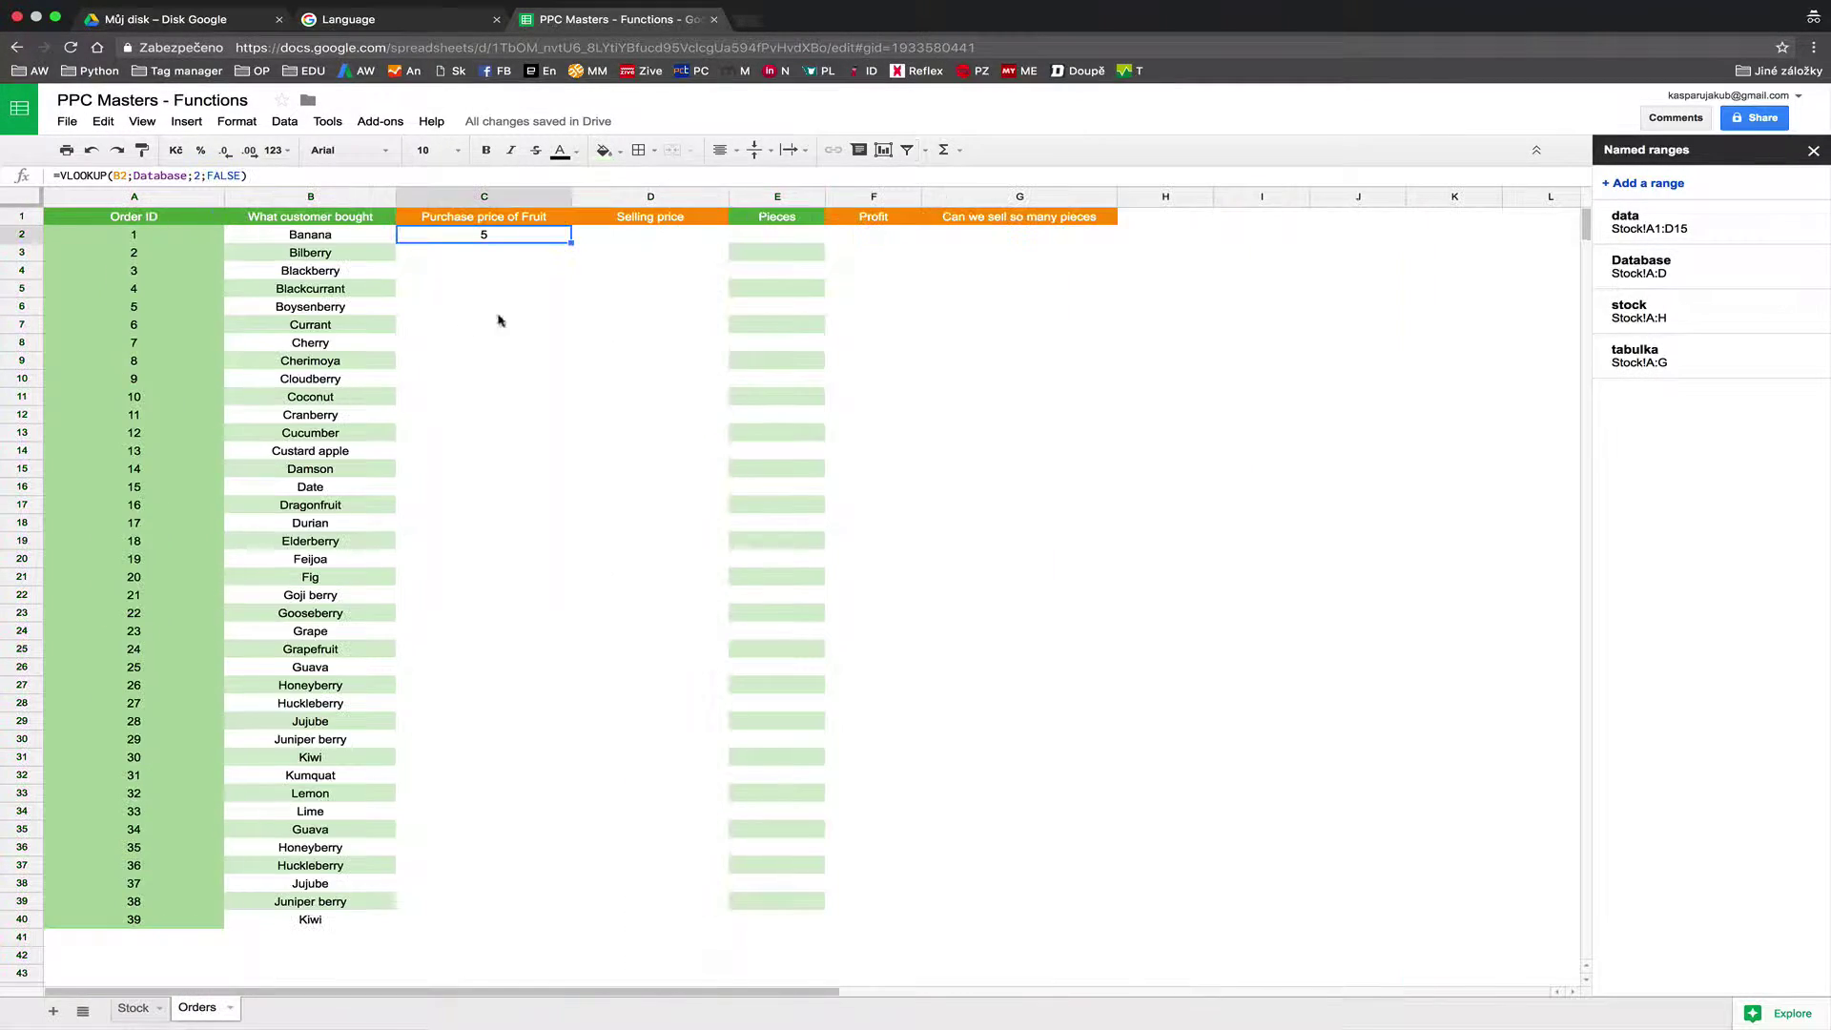
{"action": "double_click", "coordinate": [570, 244]}
{"action": "left_click", "coordinate": [502, 360]}
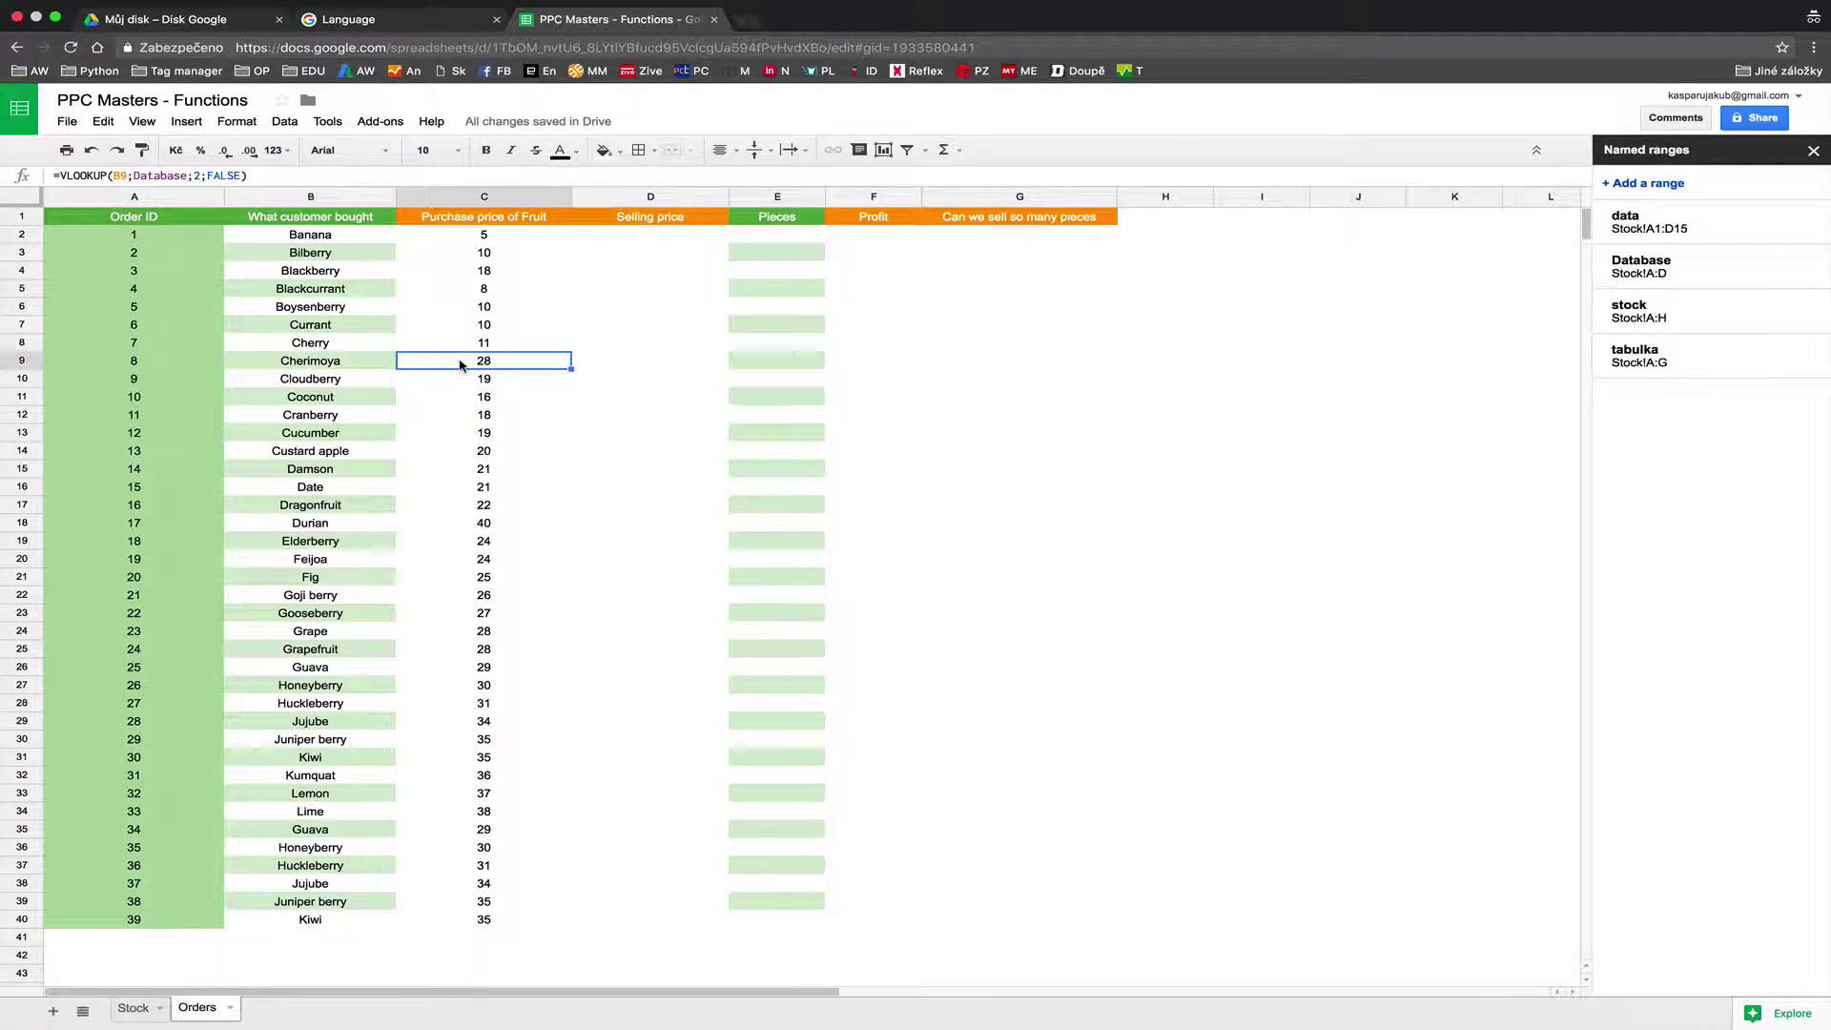
Compare Cherry's looked-up purchase price on the Orders sheet with its entry on the Stock sheet.
{"action": "left_click", "coordinate": [353, 367]}
{"action": "left_click", "coordinate": [344, 345]}
{"action": "left_click", "coordinate": [483, 345]}
{"action": "key", "text": "ctrl+c"}
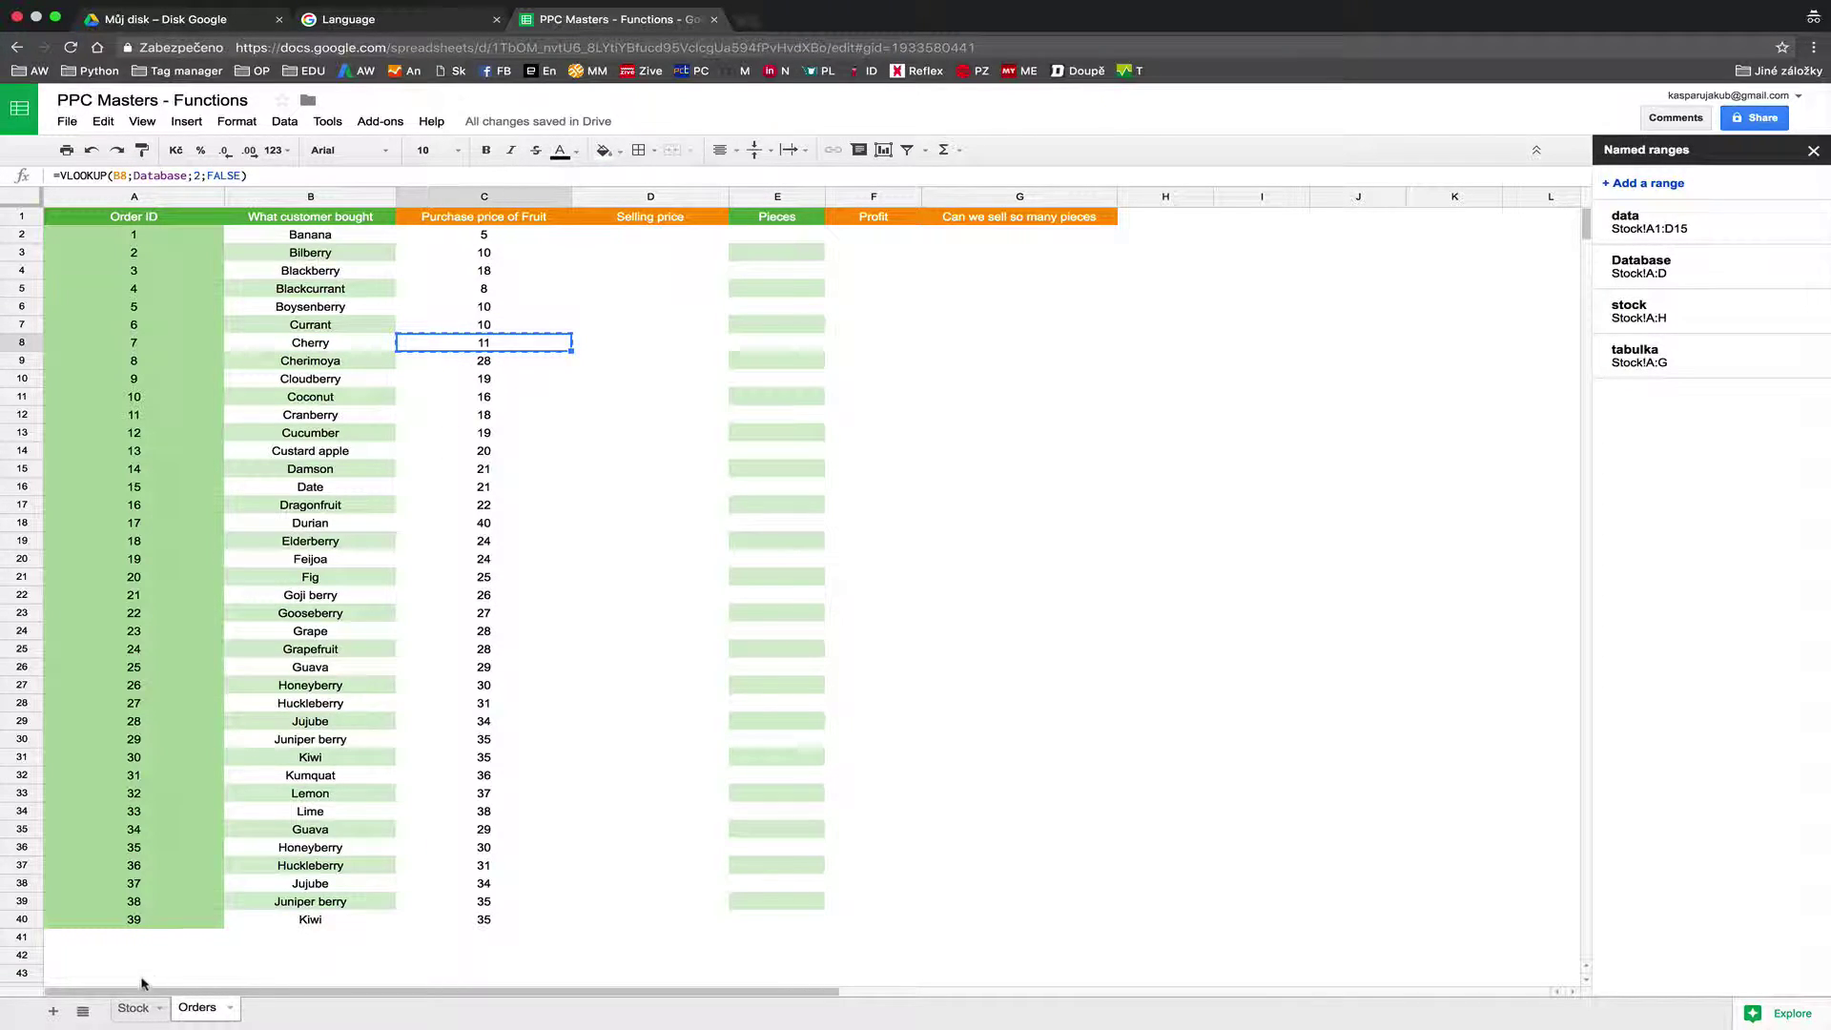
{"action": "left_click", "coordinate": [133, 1008]}
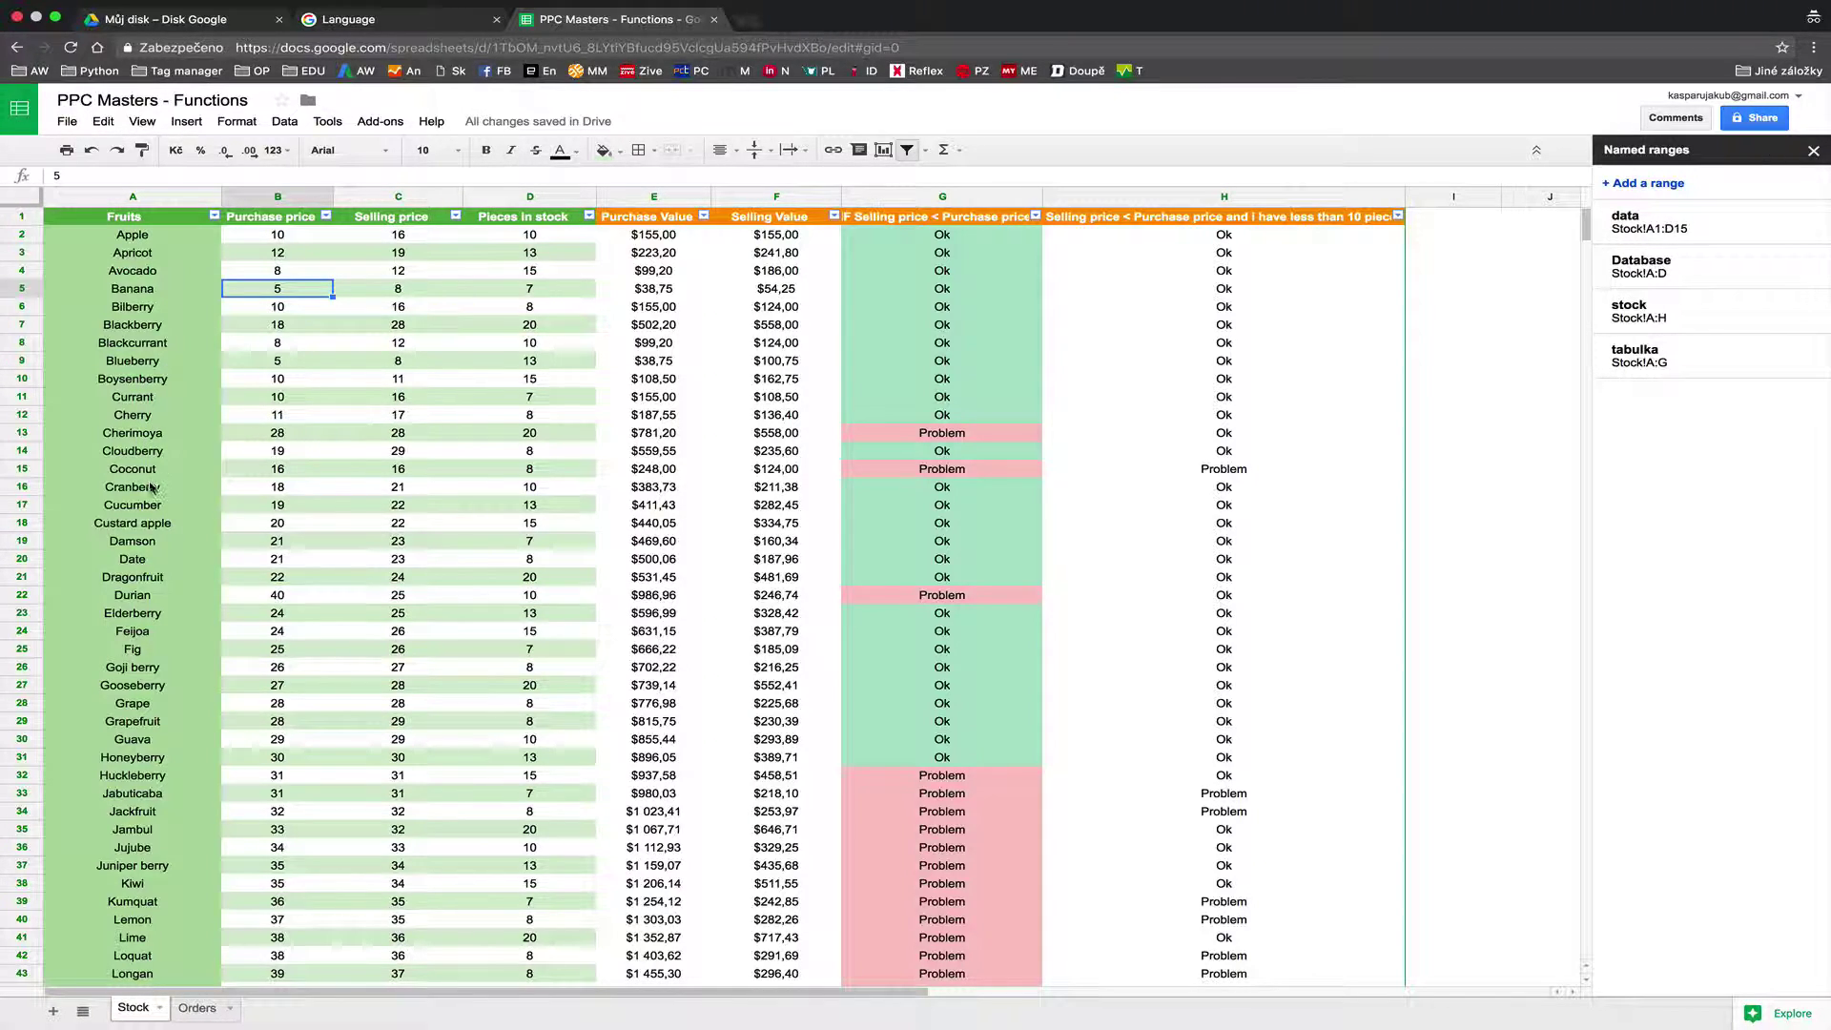
{"action": "left_click", "coordinate": [158, 420]}
{"action": "left_click", "coordinate": [197, 1008]}
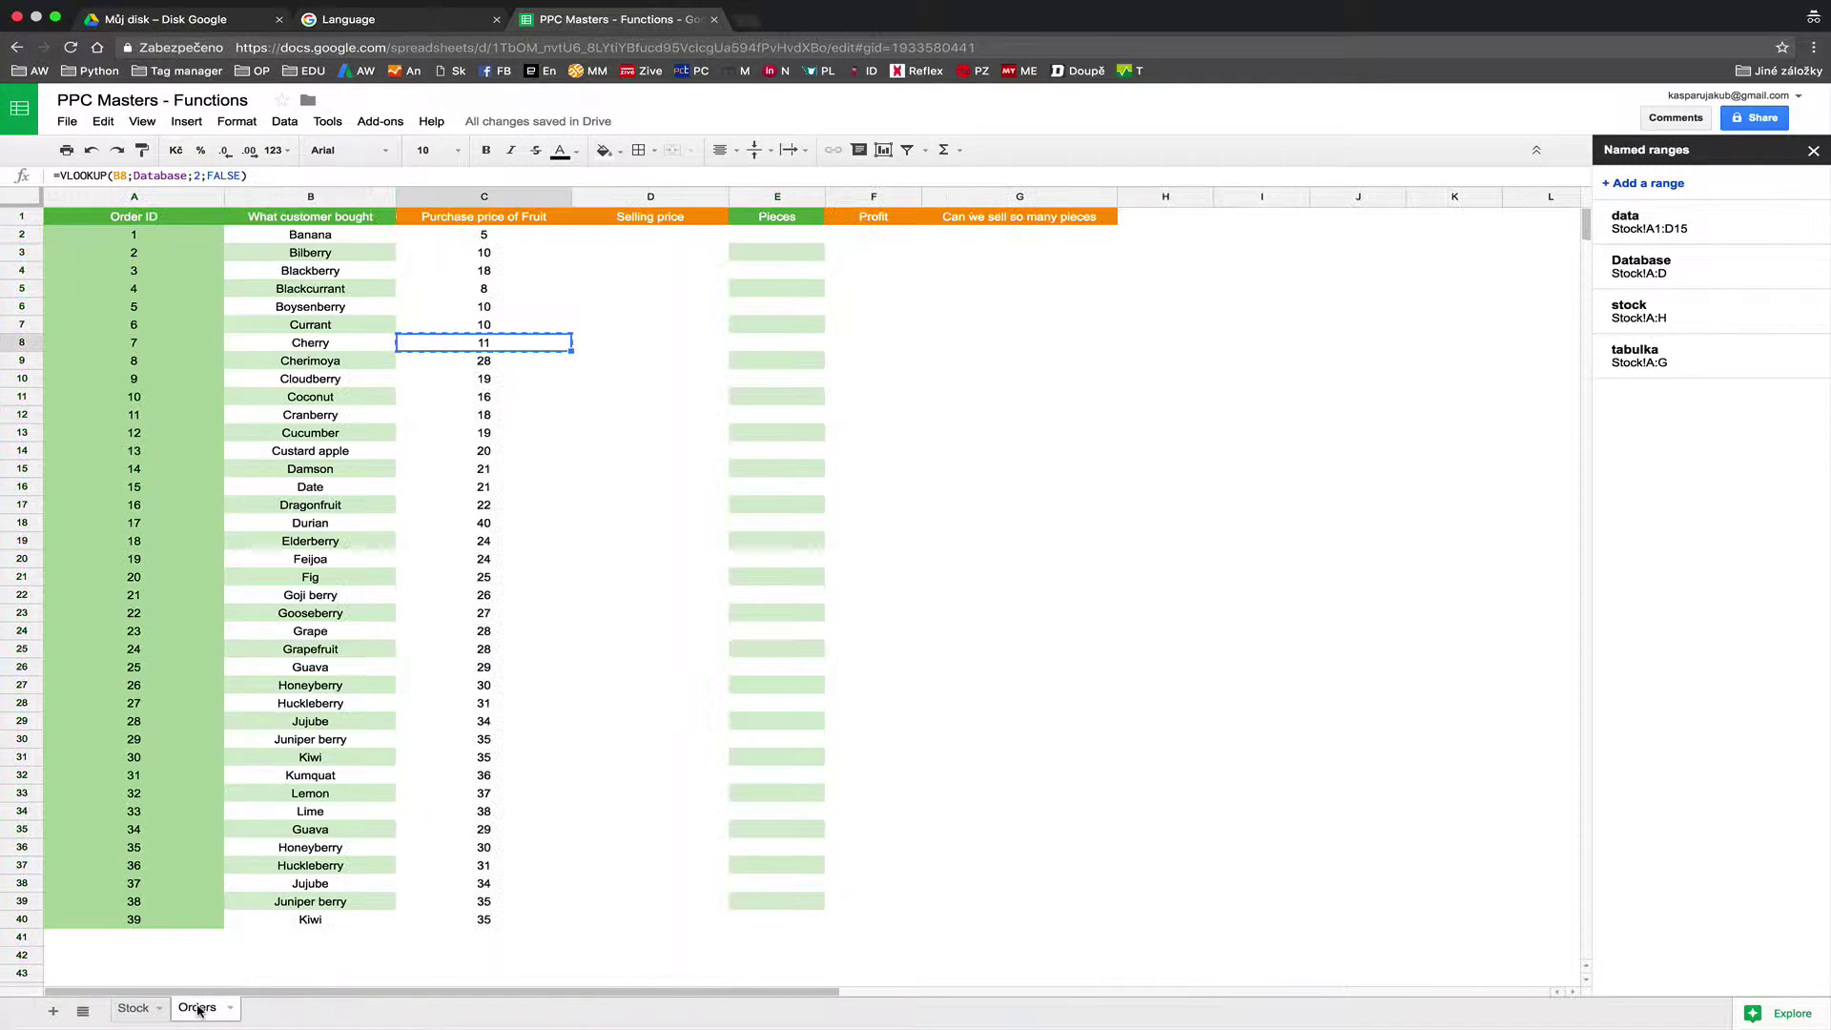
For the empty Selling price cell D2 on Orders, check the Selling price column's position within the Database range on Stock.
{"action": "left_click", "coordinate": [491, 237]}
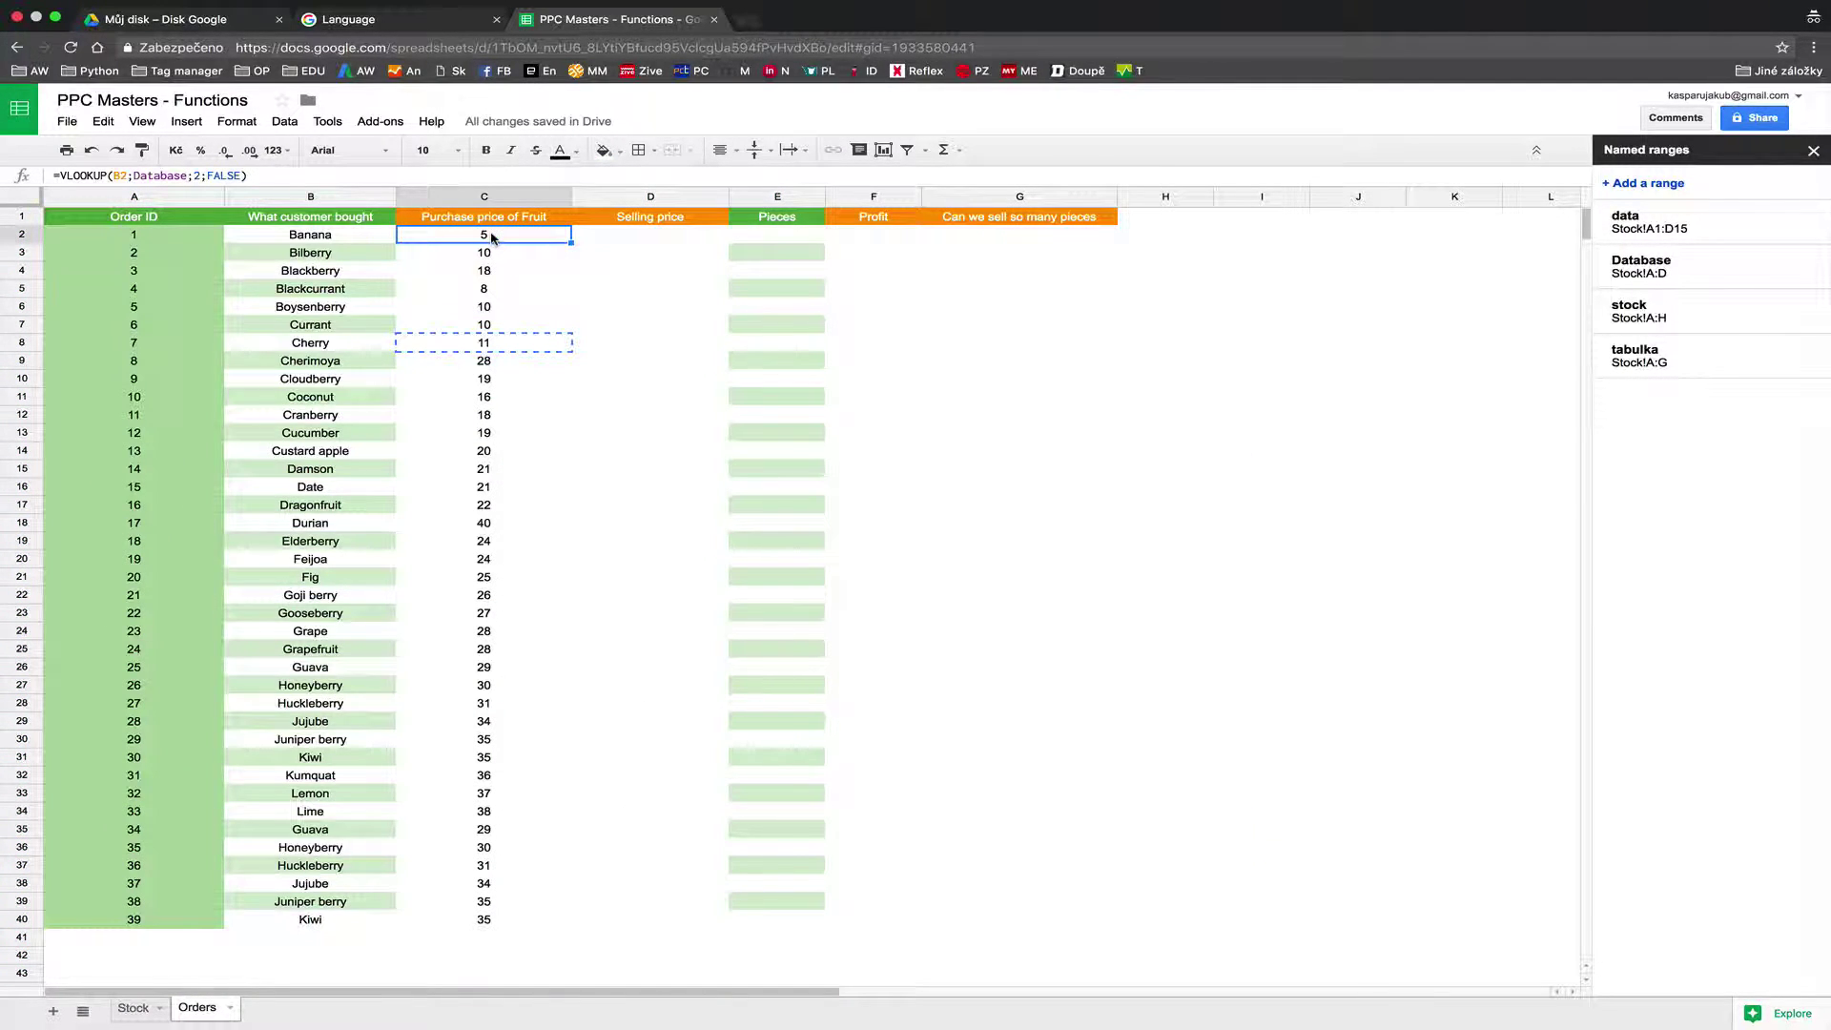
{"action": "left_click", "coordinate": [639, 232]}
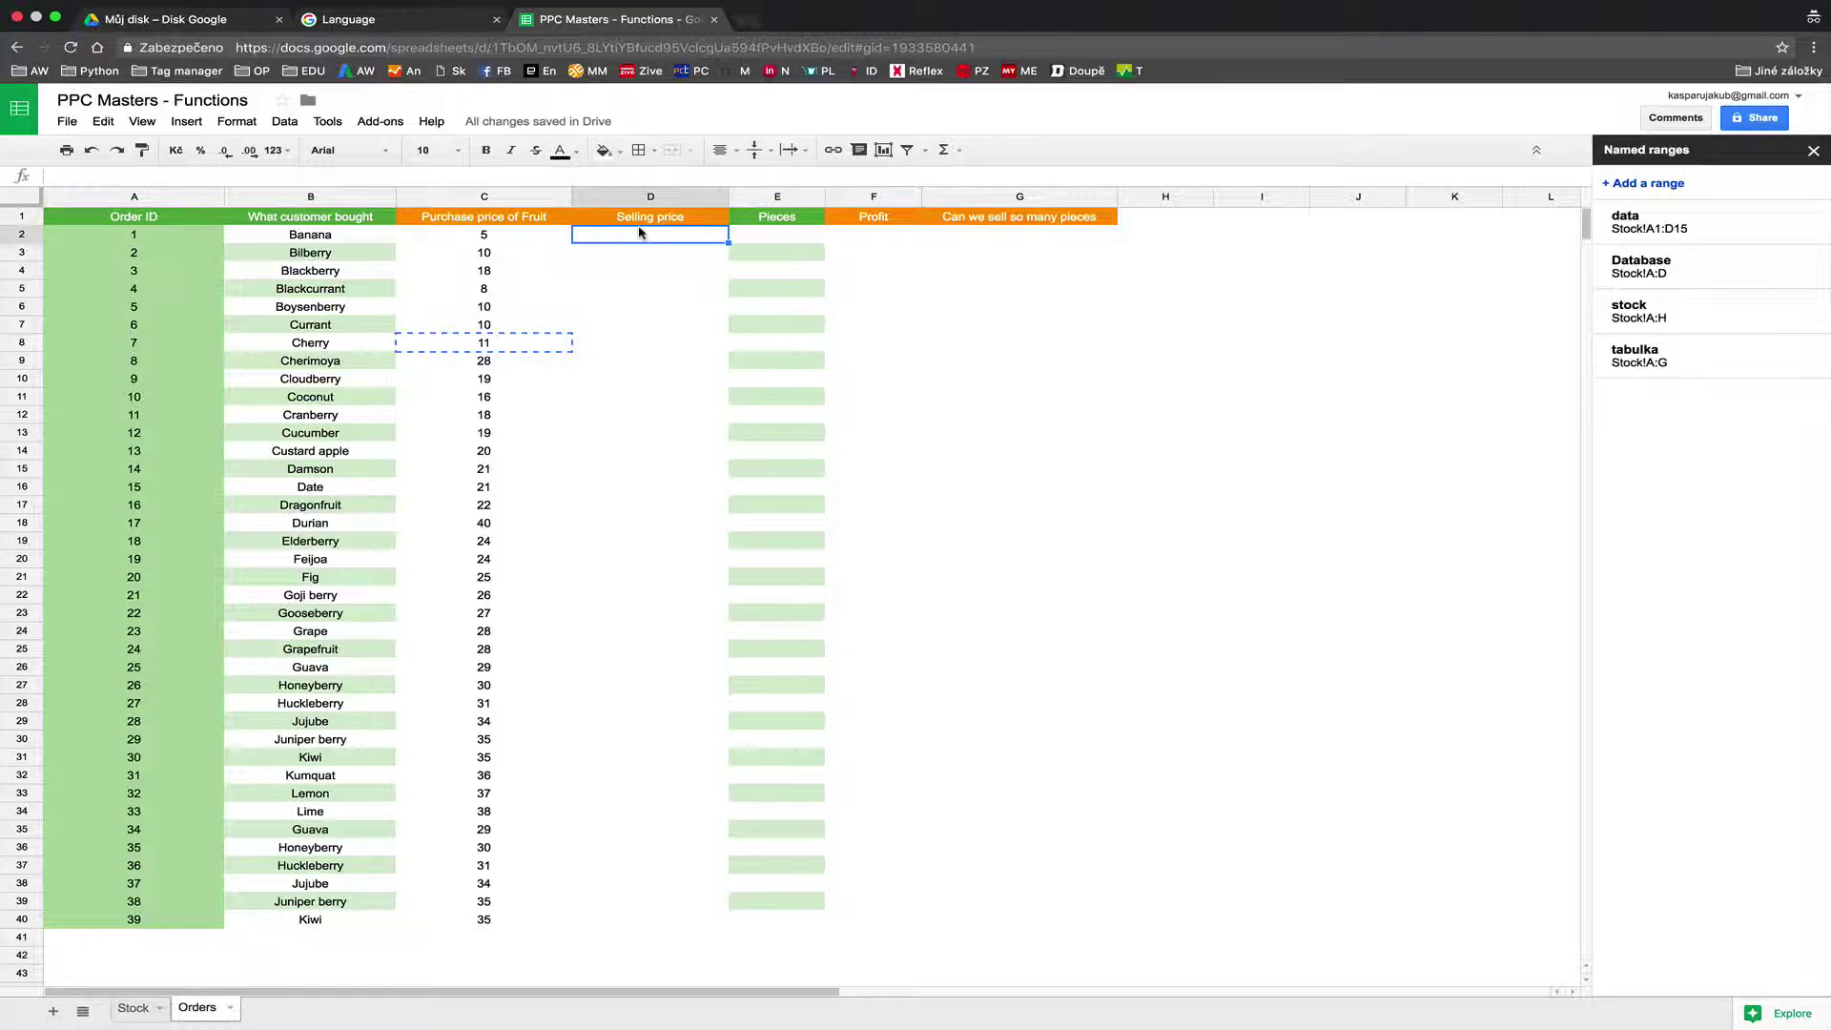
{"action": "left_click", "coordinate": [134, 1008]}
{"action": "left_click", "coordinate": [399, 196]}
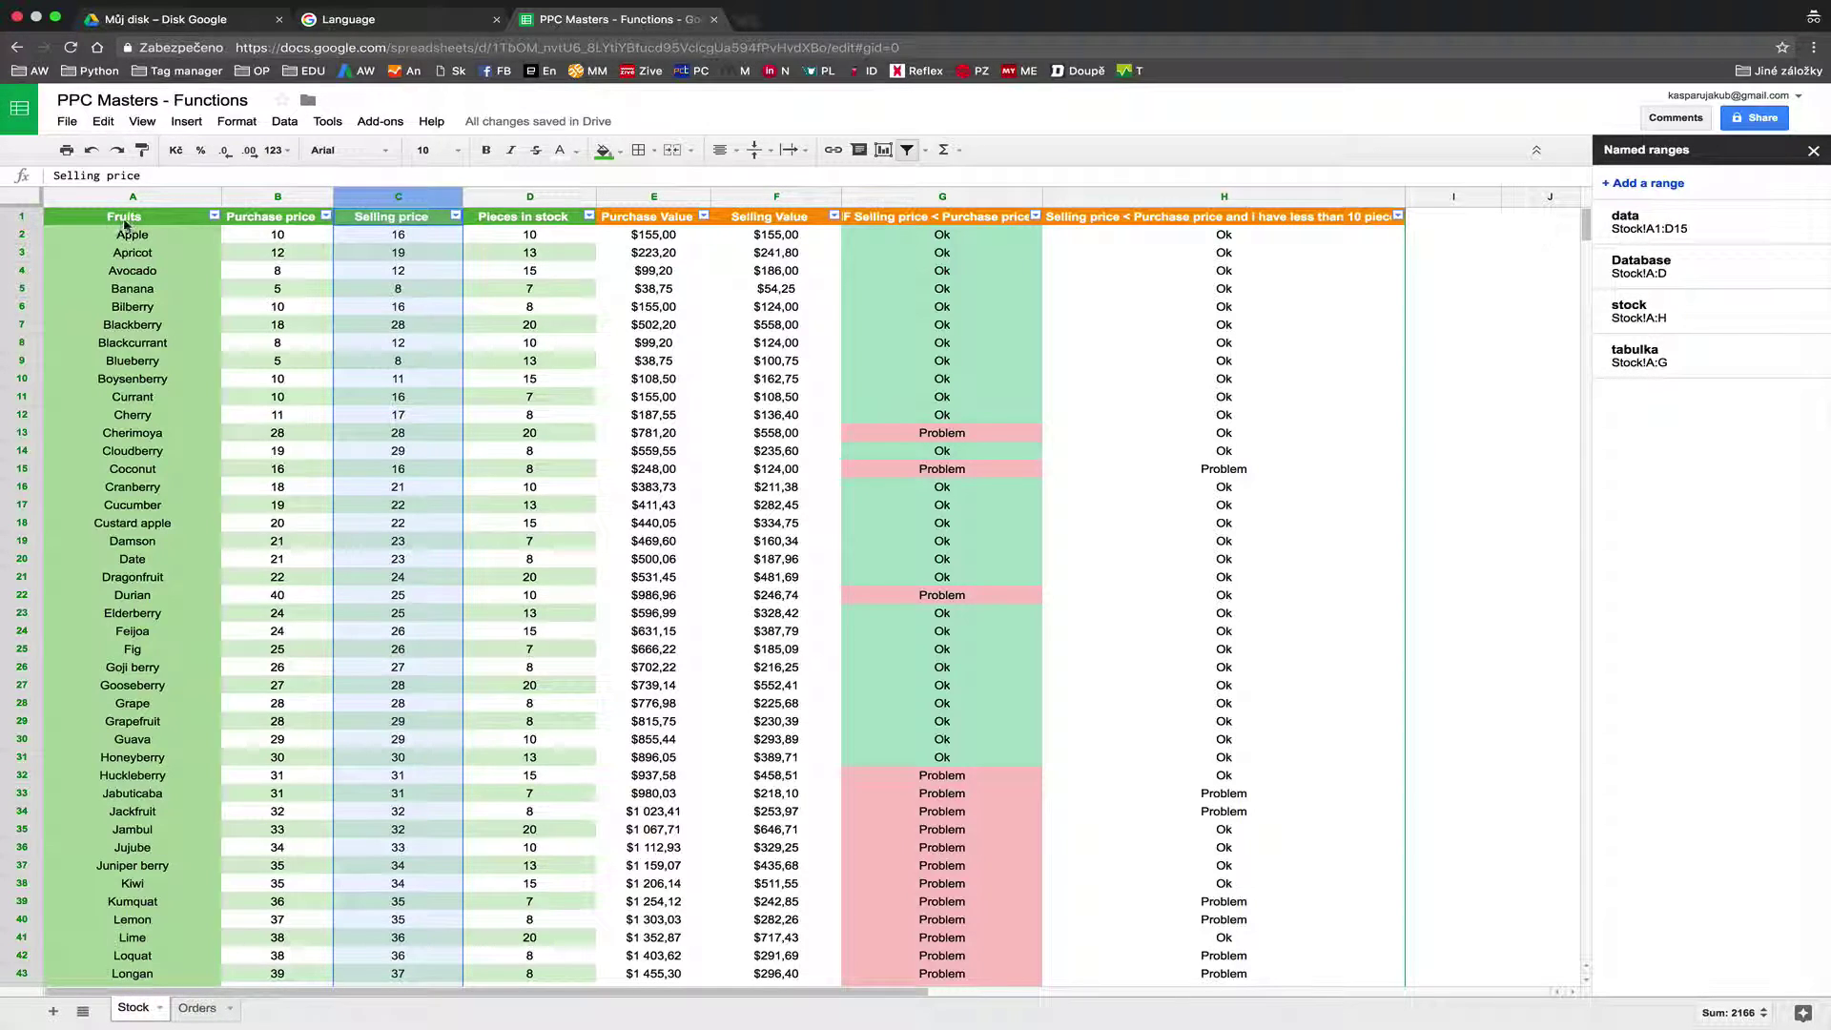
{"action": "left_click", "coordinate": [1739, 276]}
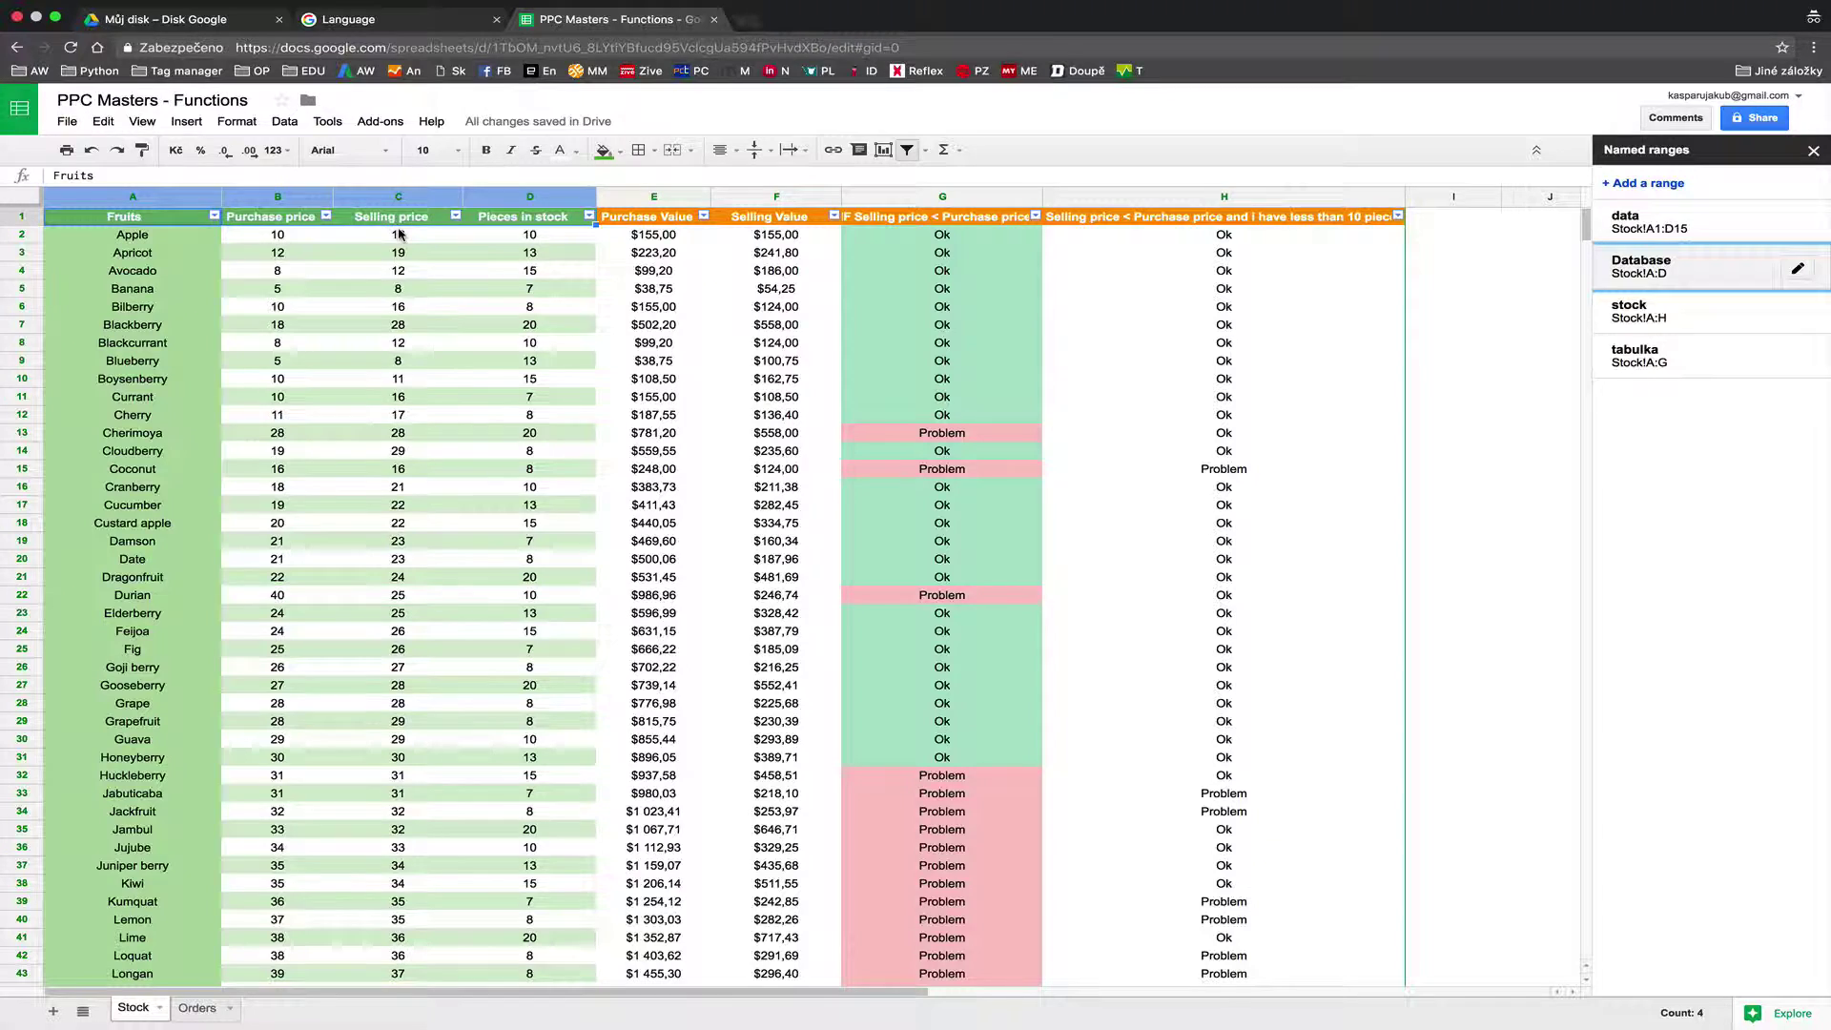
{"action": "left_click", "coordinate": [197, 1008]}
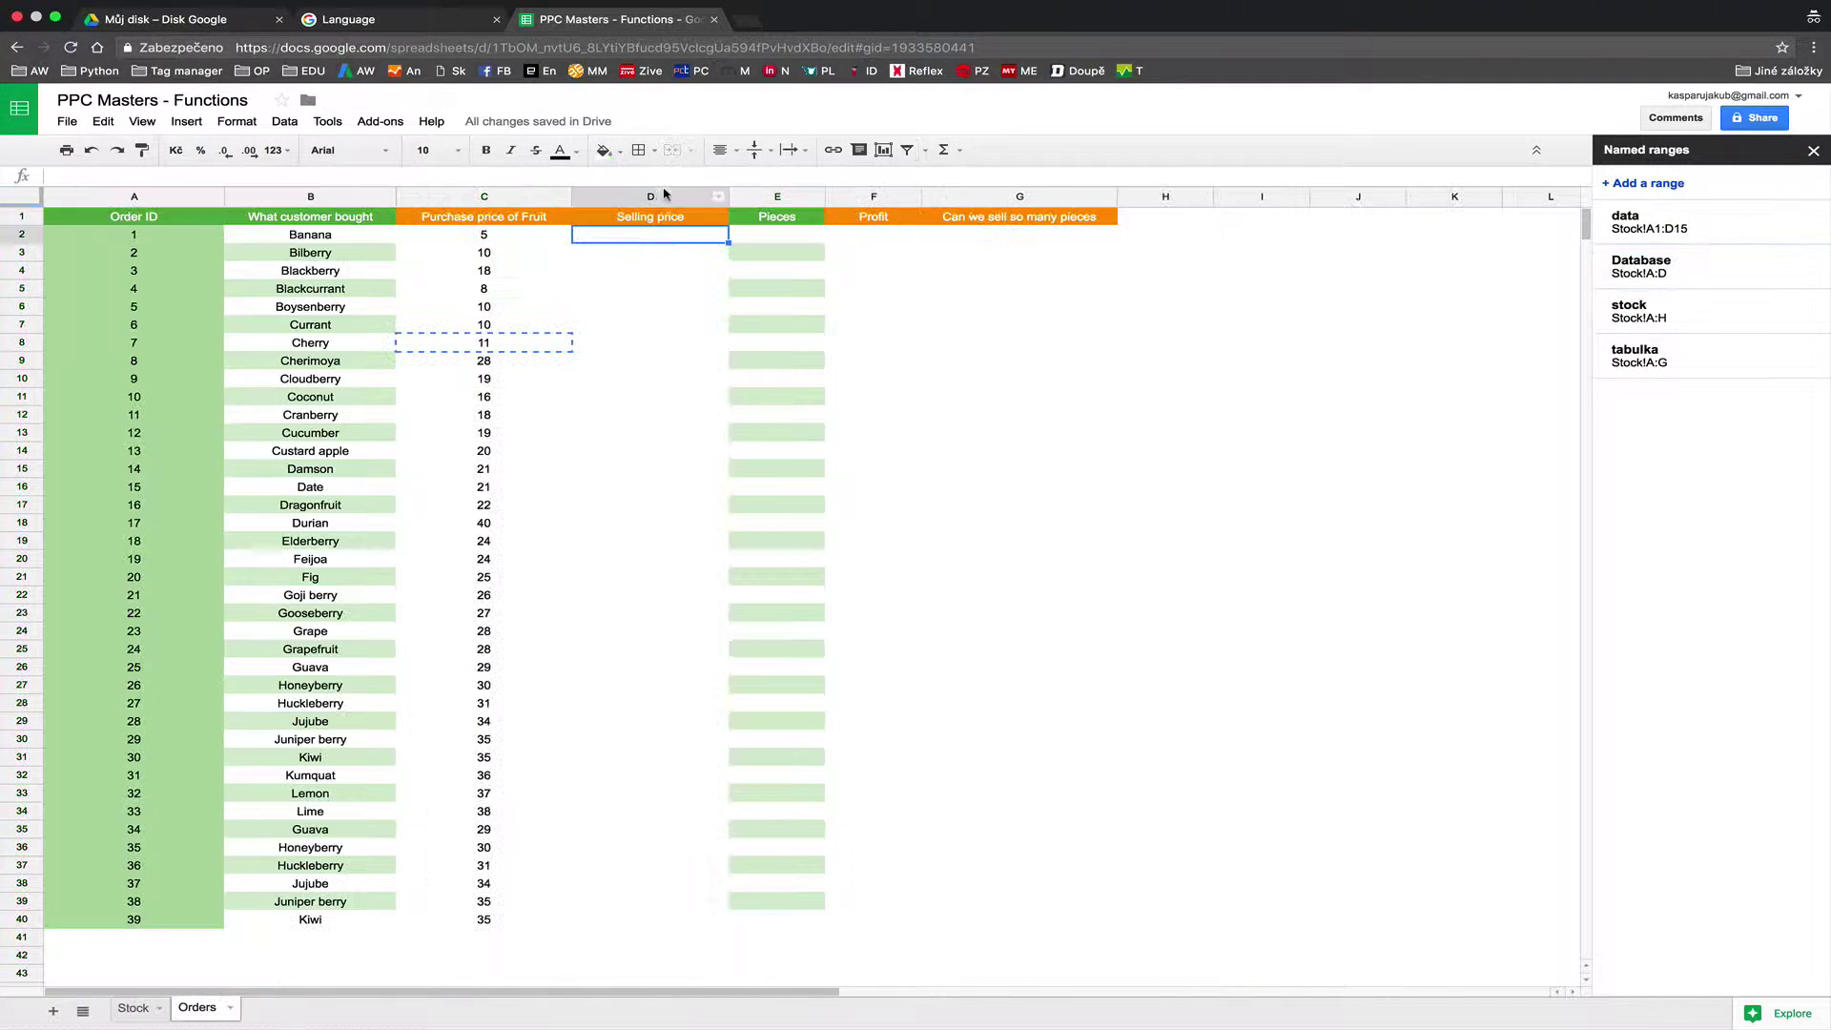
Start a VLOOKUP formula in Selling price cell D2 with B2 as the search key and Database as the range.
{"action": "type", "text": "=VLOOKUP("}
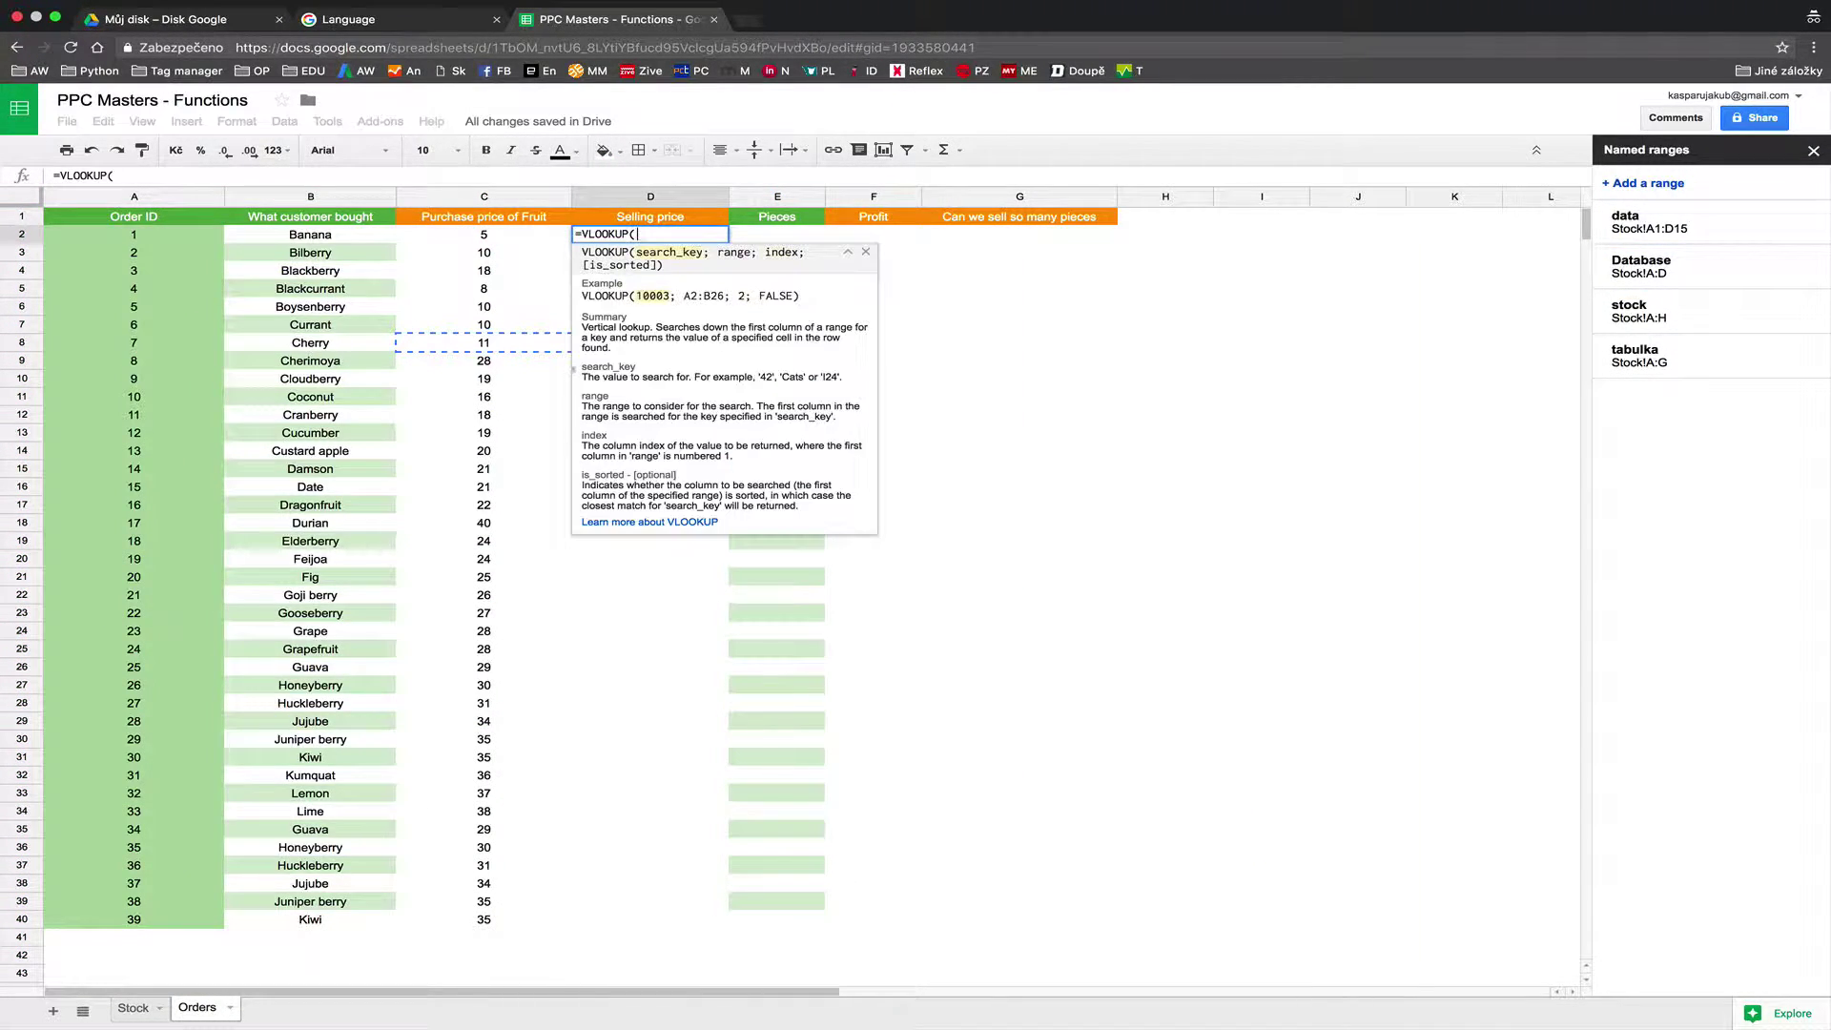
{"action": "left_click", "coordinate": [327, 241]}
{"action": "type", "text": ";"}
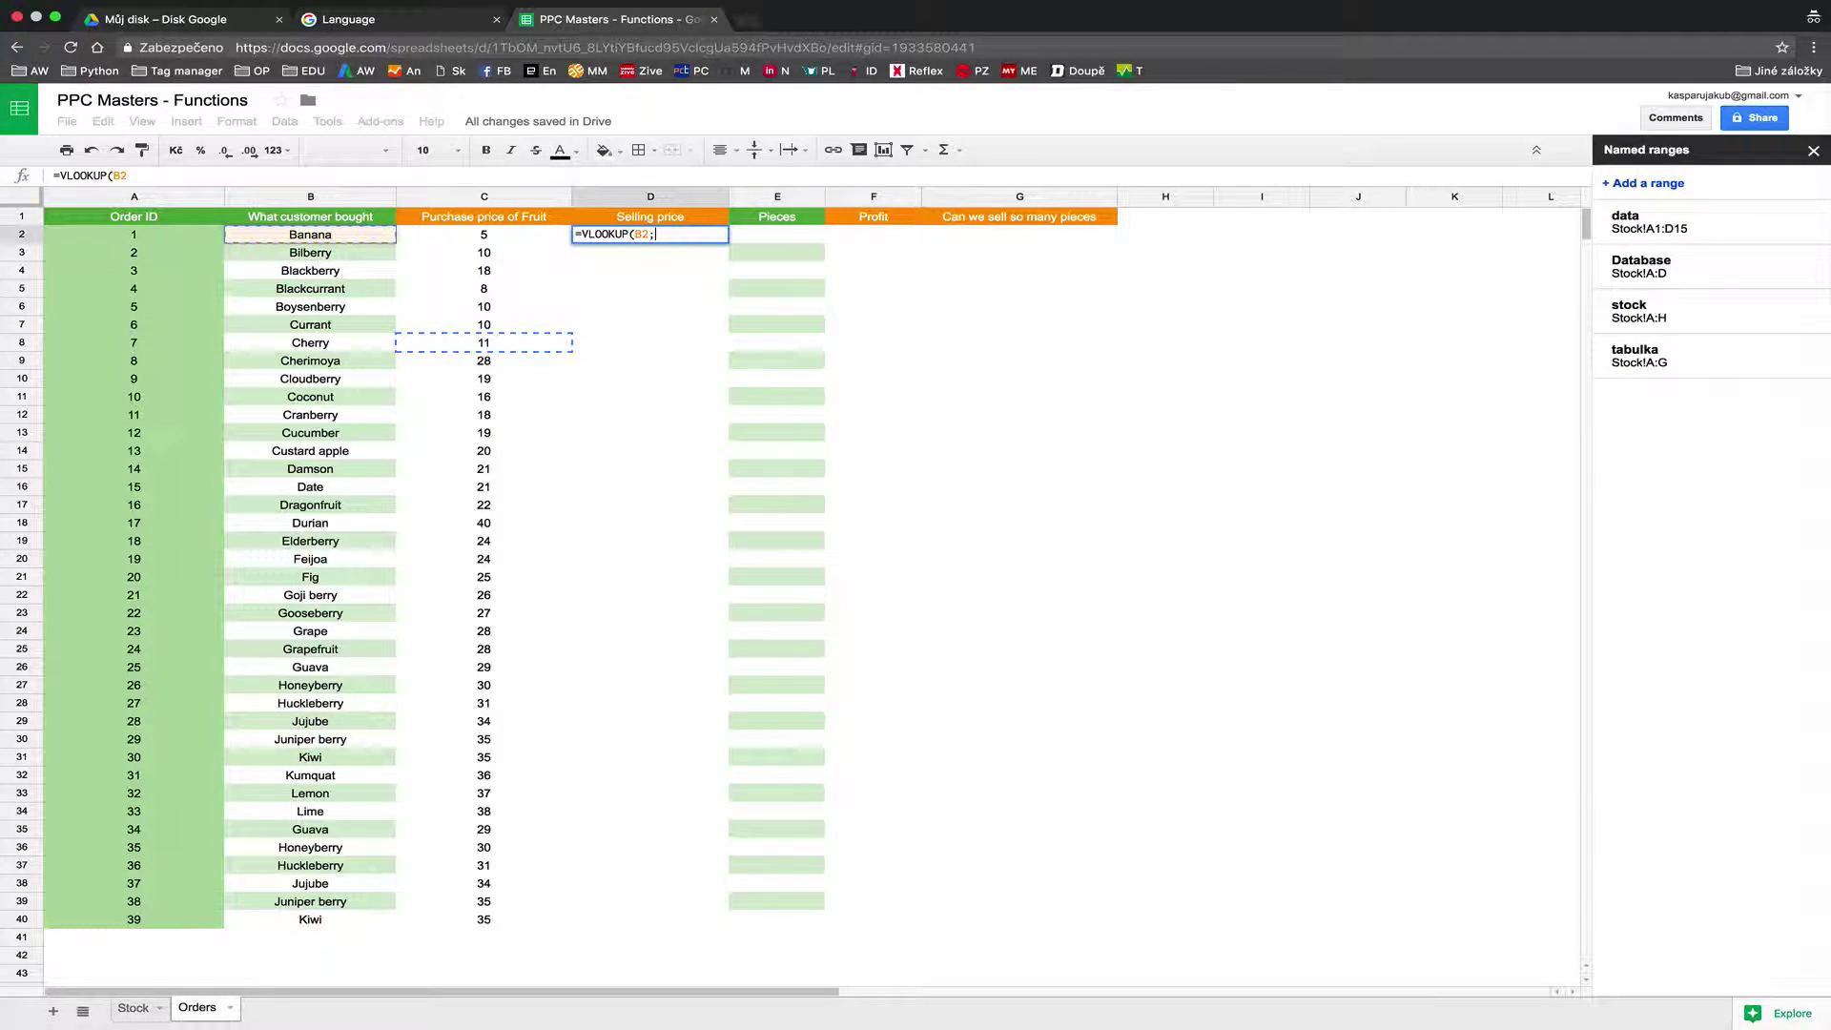
{"action": "type", "text": "DAtaba"}
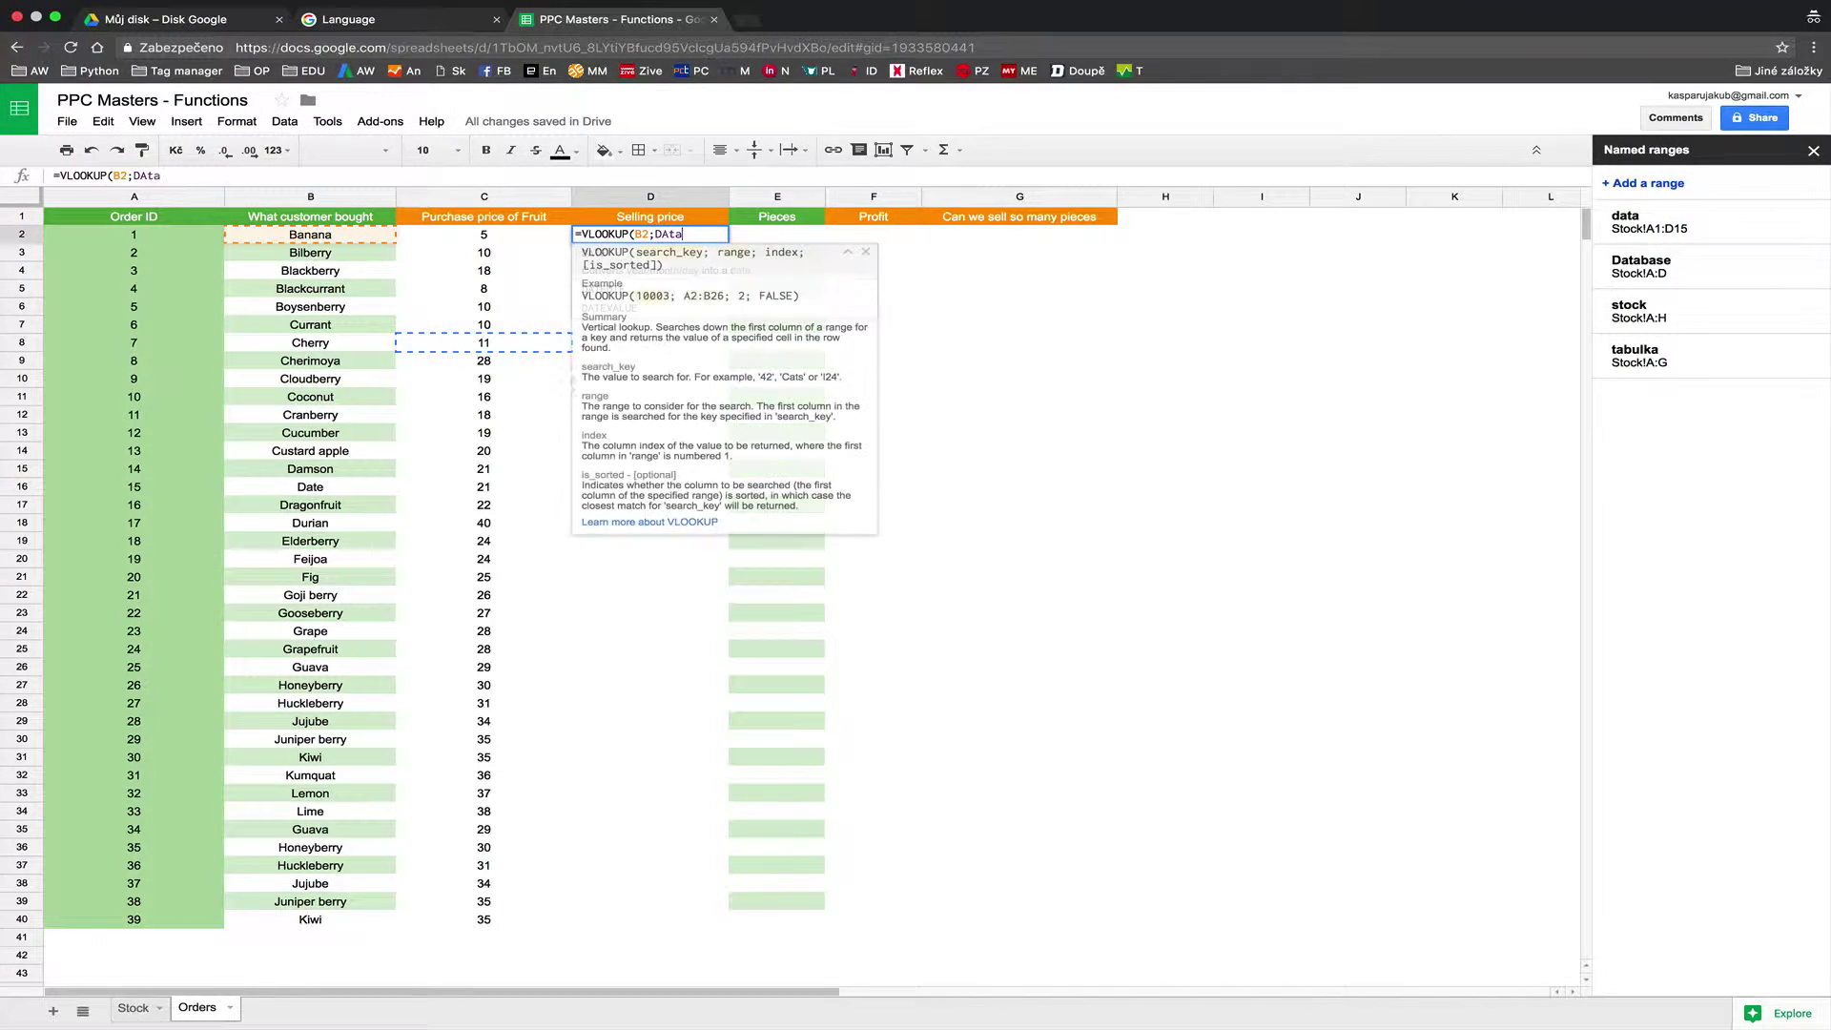
{"action": "key", "text": "BackSpace"}
{"action": "key", "text": "BackSpace"}
{"action": "key", "text": "BackSpace"}
{"action": "key", "text": "BackSpace"}
{"action": "key", "text": "BackSpace"}
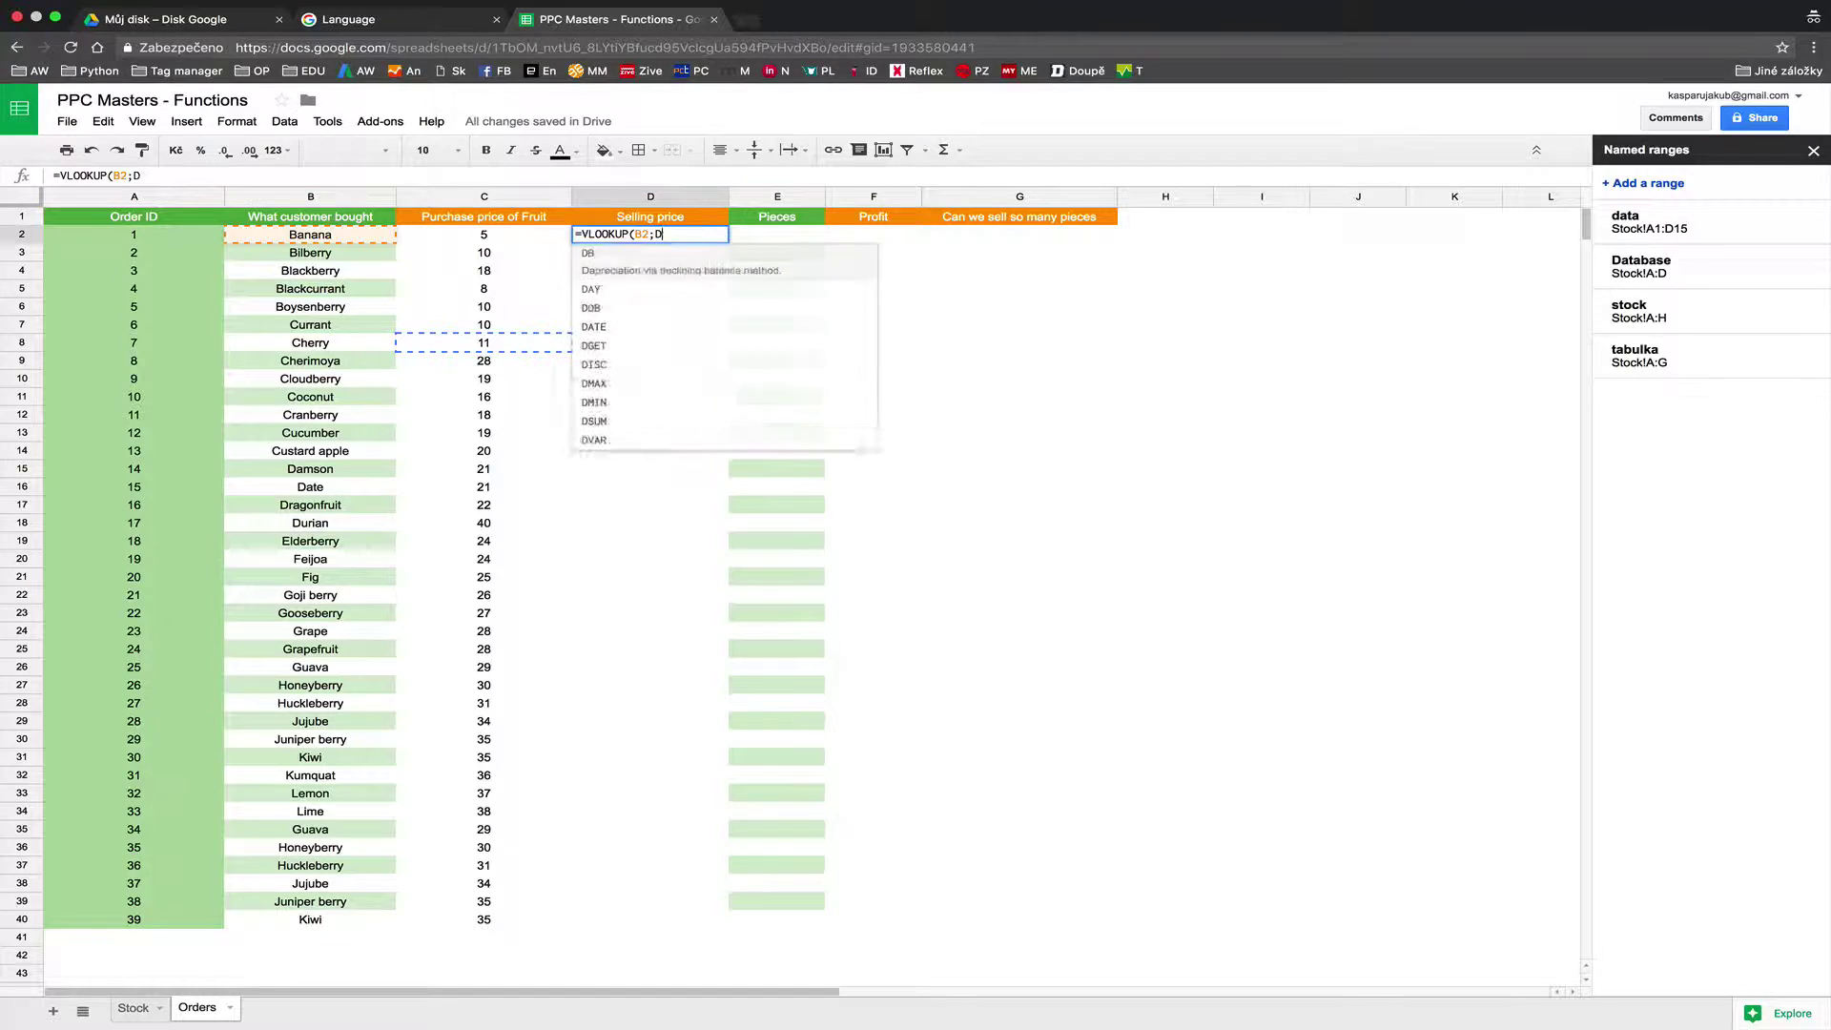
{"action": "type", "text": "atabase"}
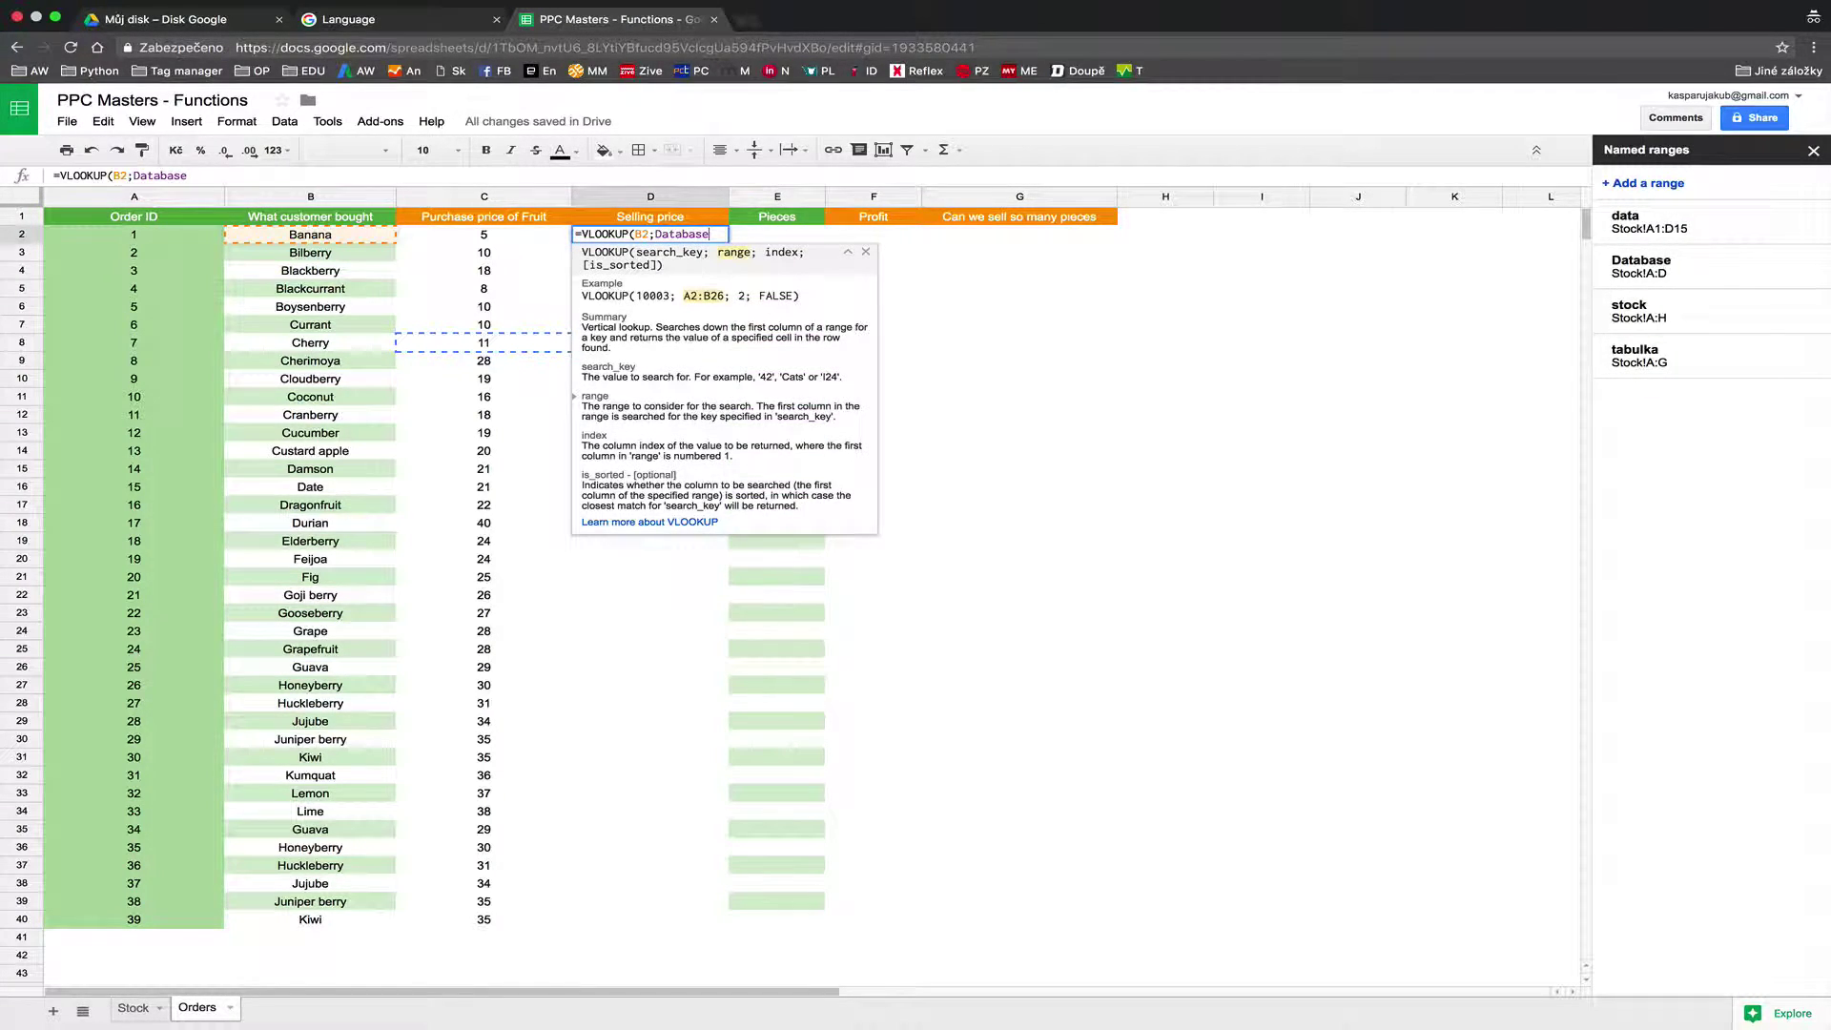
Replace the Database range in D2's formula with Stock!A:D and complete it as =VLOOKUP(B2;Stock!A:D;3;0).
{"action": "key", "text": "BackSpace"}
{"action": "key", "text": "BackSpace"}
{"action": "key", "text": "BackSpace"}
{"action": "key", "text": "BackSpace"}
{"action": "type", "text": "S"}
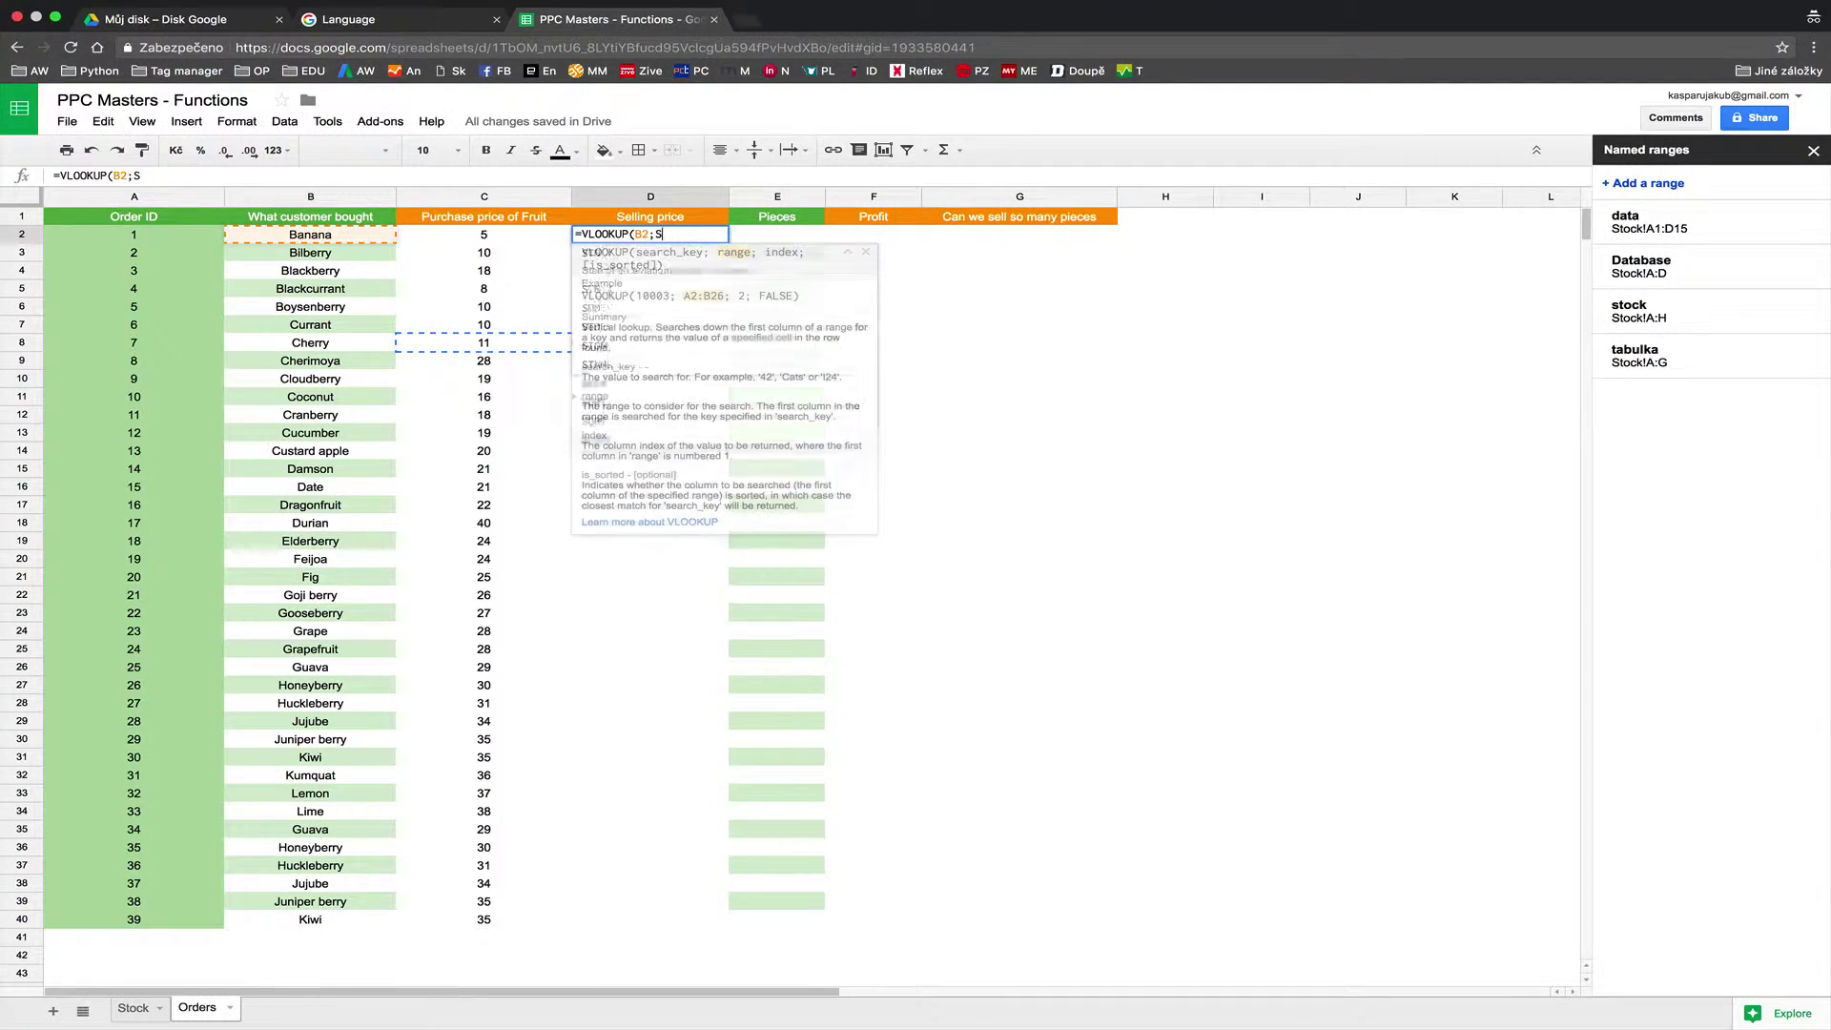
{"action": "type", "text": "tock!"}
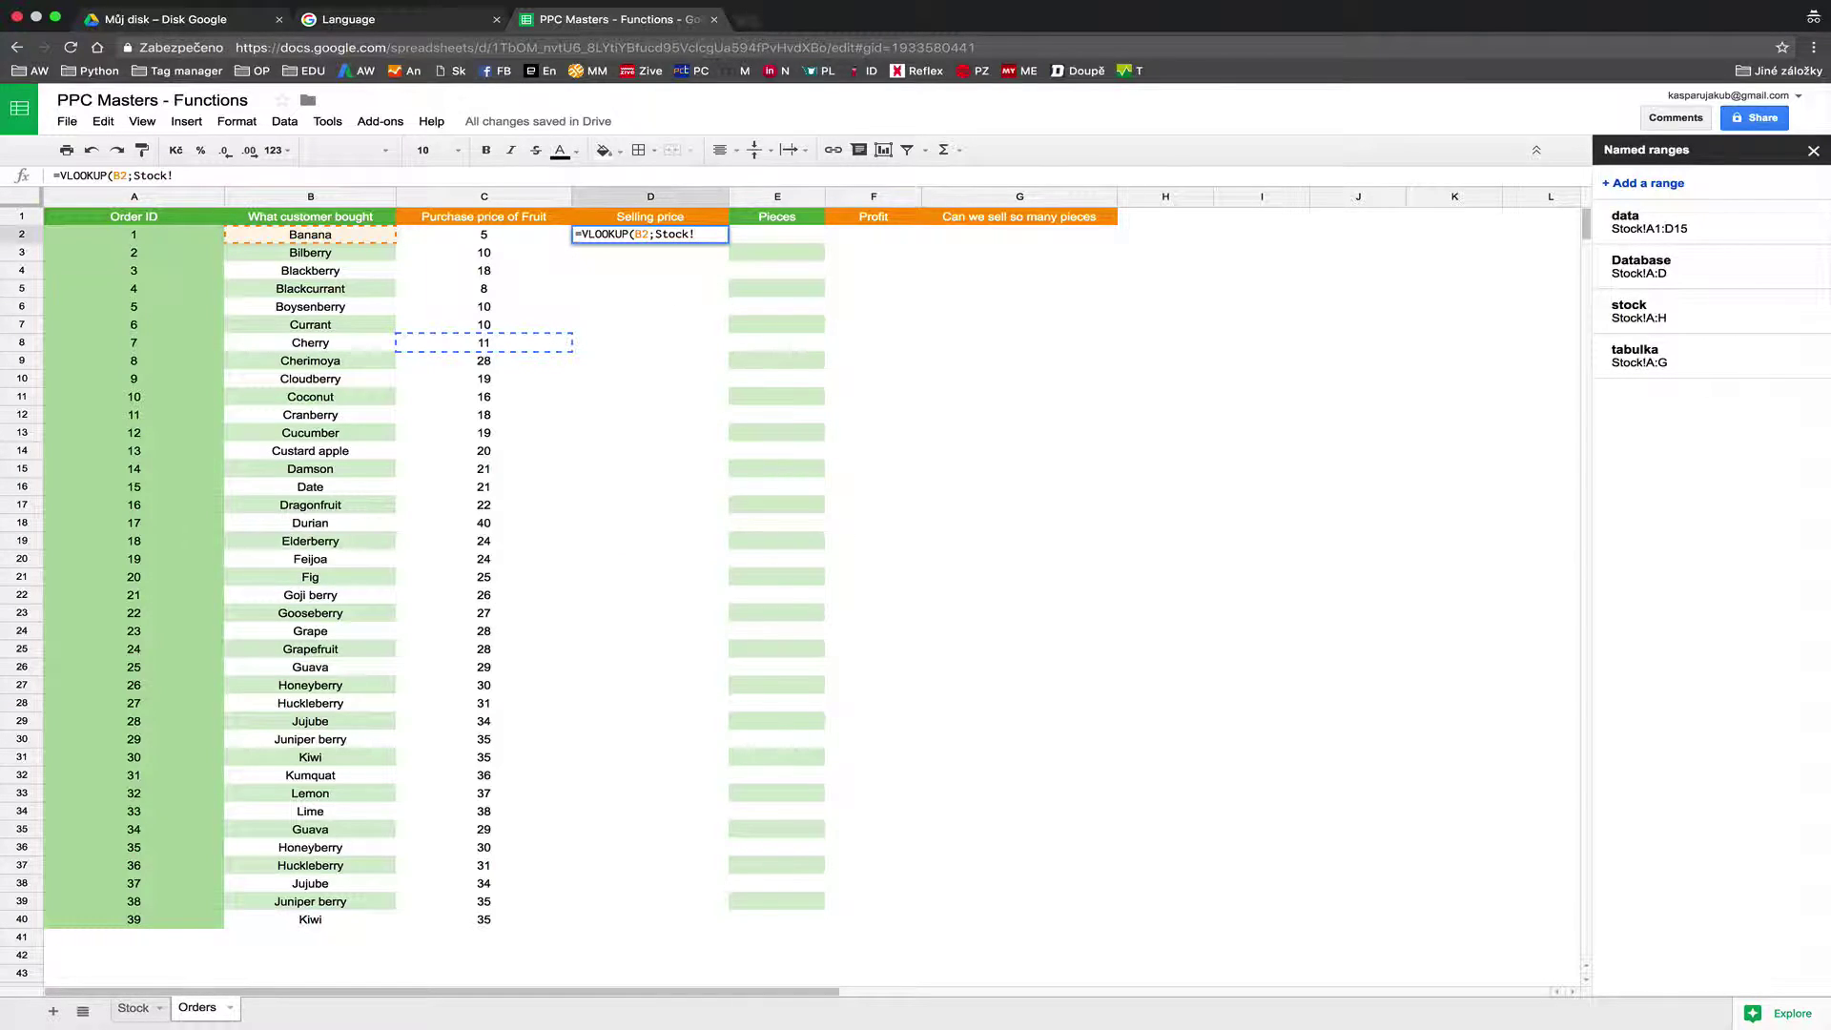
{"action": "type", "text": "A:D"}
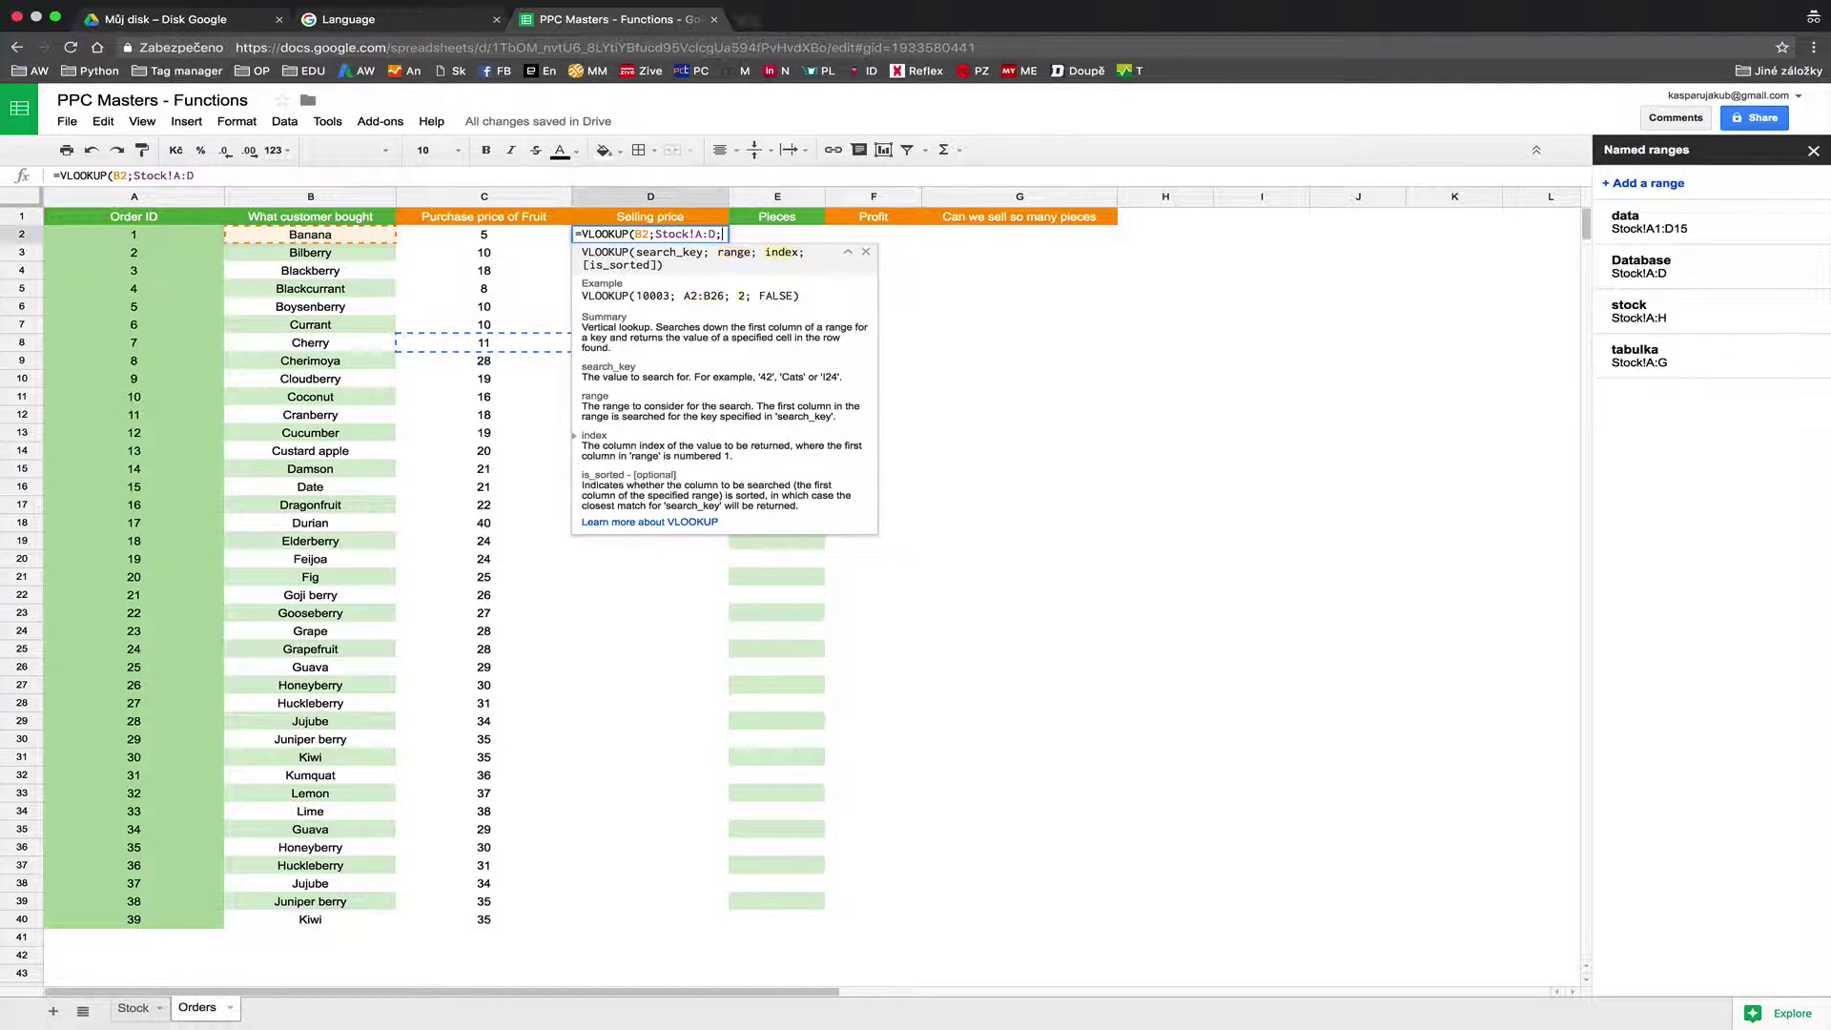
{"action": "type", "text": ";3;0)"}
{"action": "key", "text": "Return"}
Fill the VLOOKUP formula from D2 down the Selling price column to row 40 and check the copied formula in D3.
{"action": "left_click", "coordinate": [598, 239]}
{"action": "double_click", "coordinate": [727, 244]}
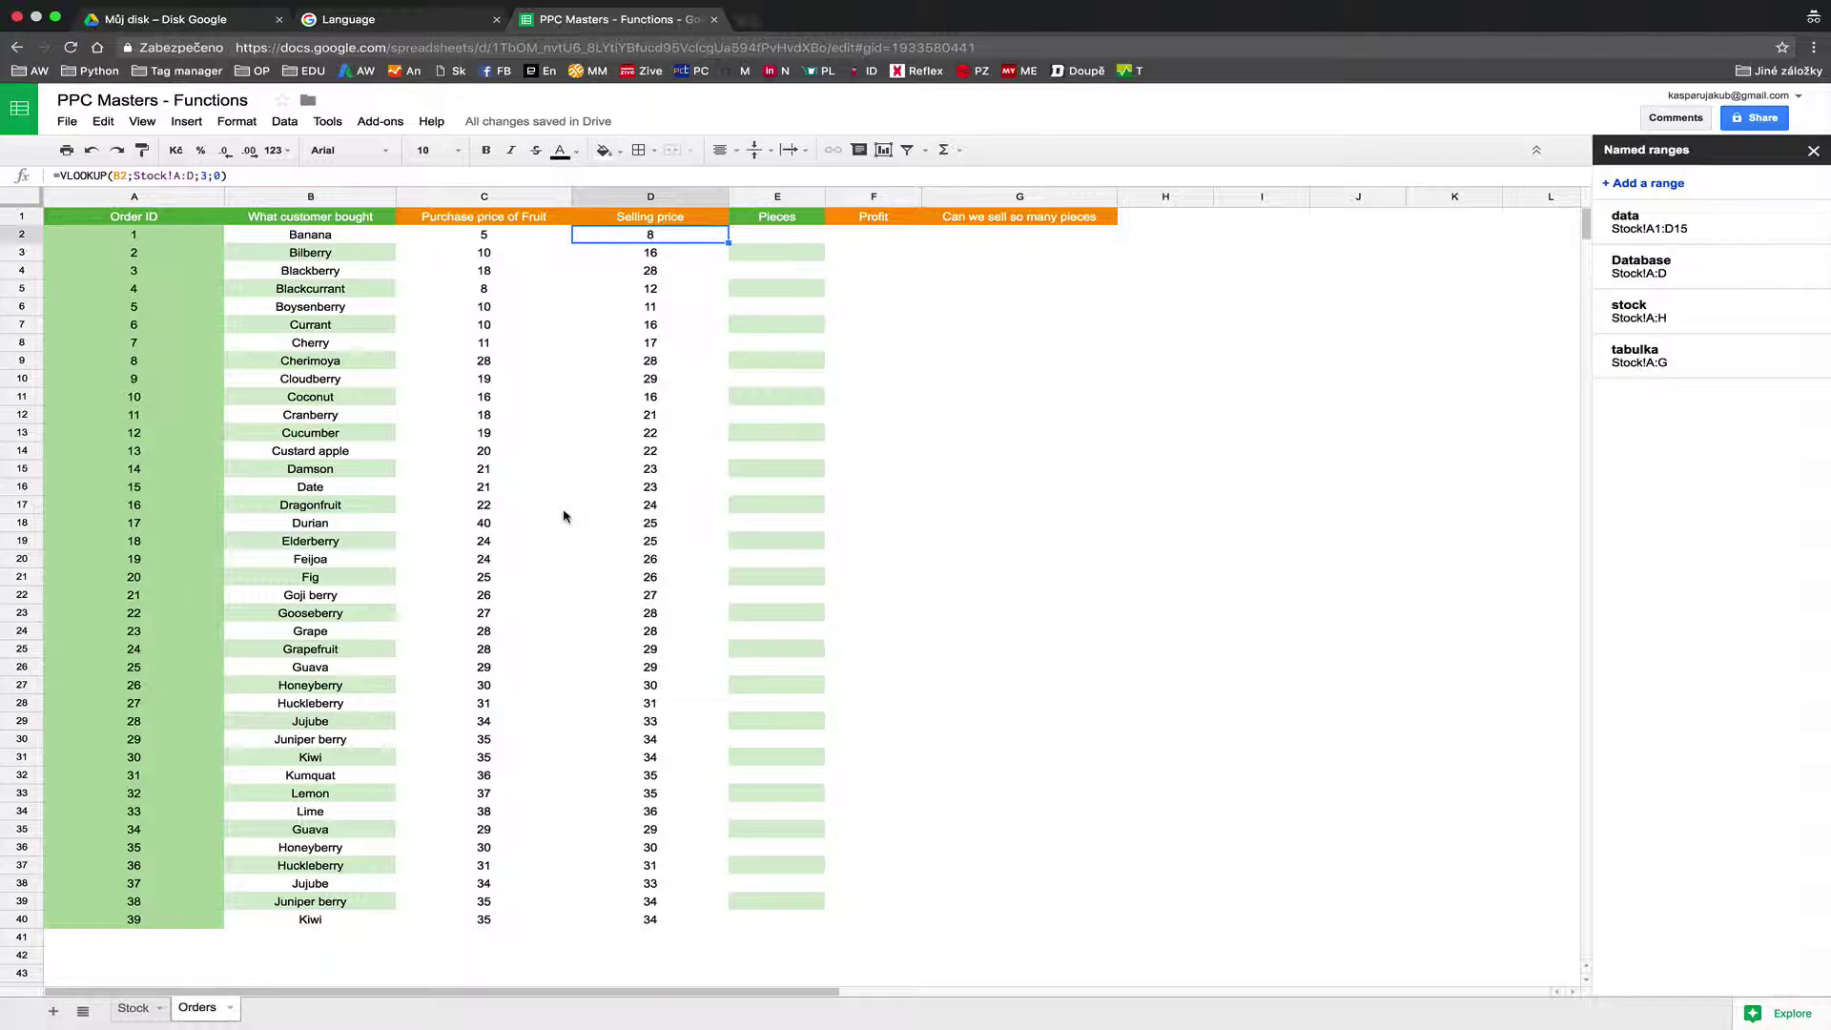
{"action": "left_click", "coordinate": [639, 252]}
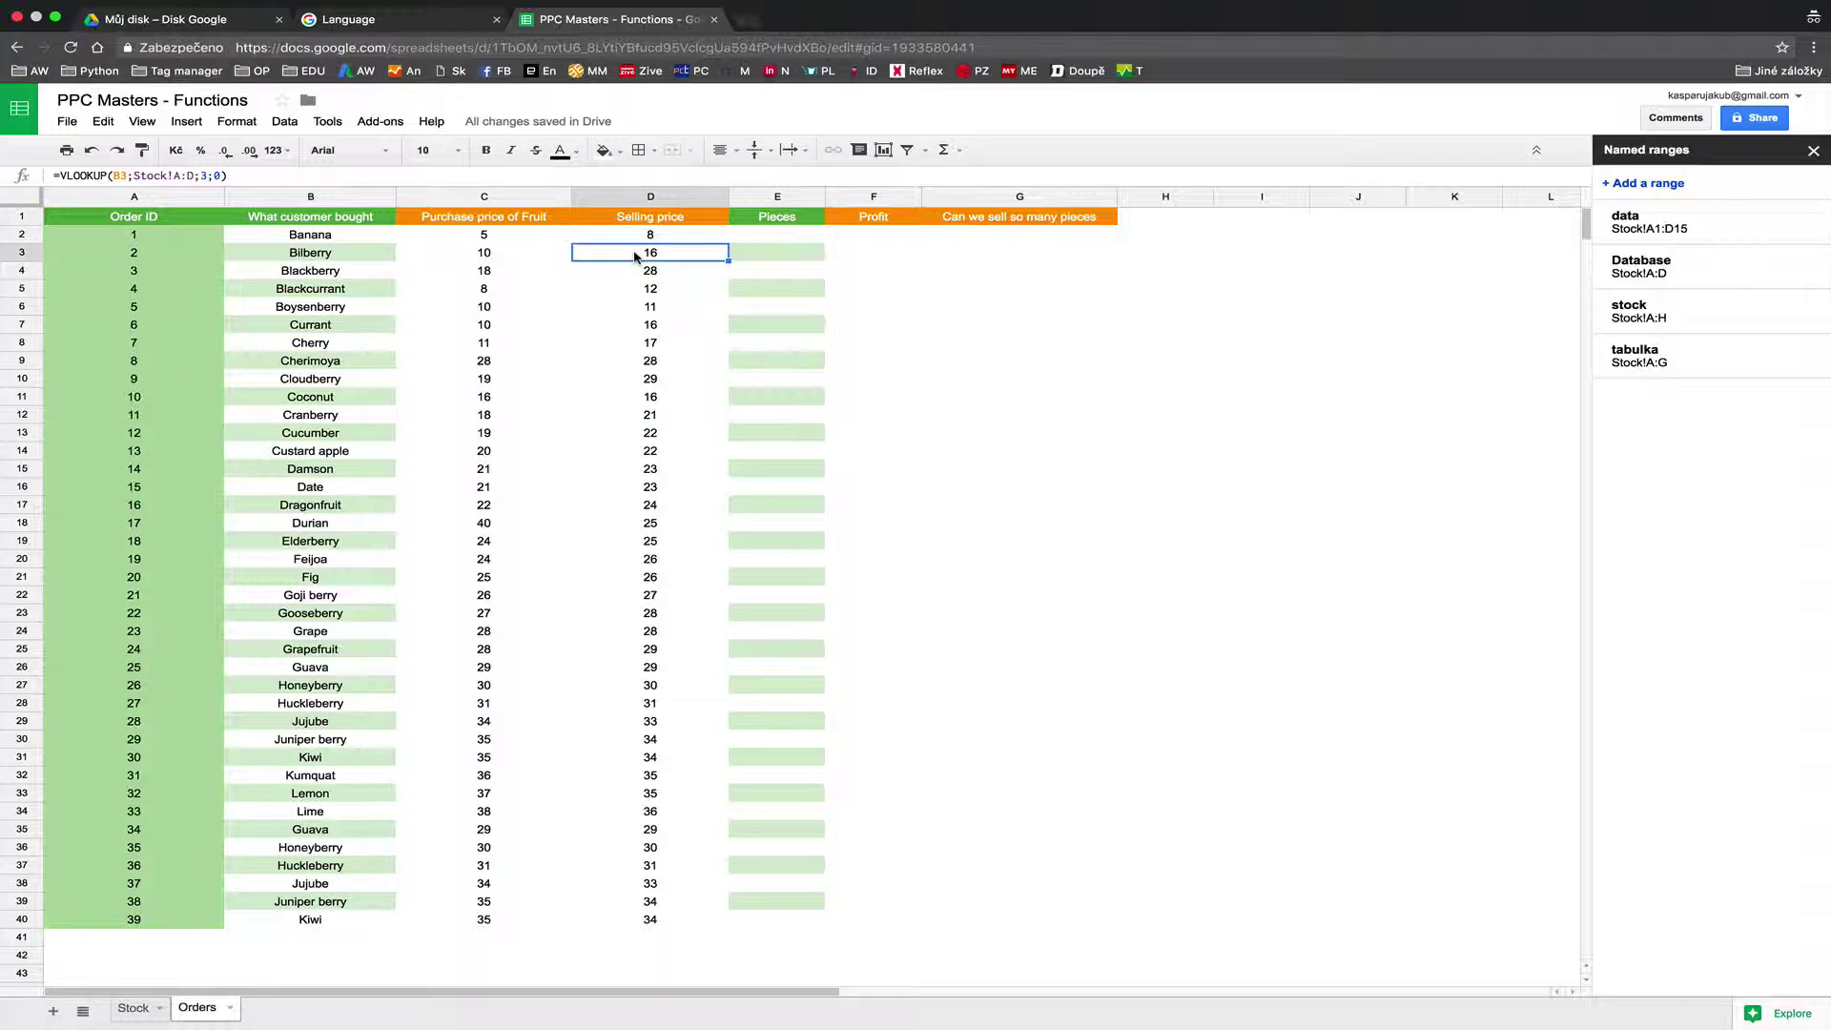
Enter 1, 2 and 3 in Pieces cells E2 to E4 on the Orders sheet.
{"action": "left_click", "coordinate": [805, 231]}
{"action": "key", "text": "Down"}
{"action": "key", "text": "Down"}
{"action": "key", "text": "Up"}
{"action": "key", "text": "Up"}
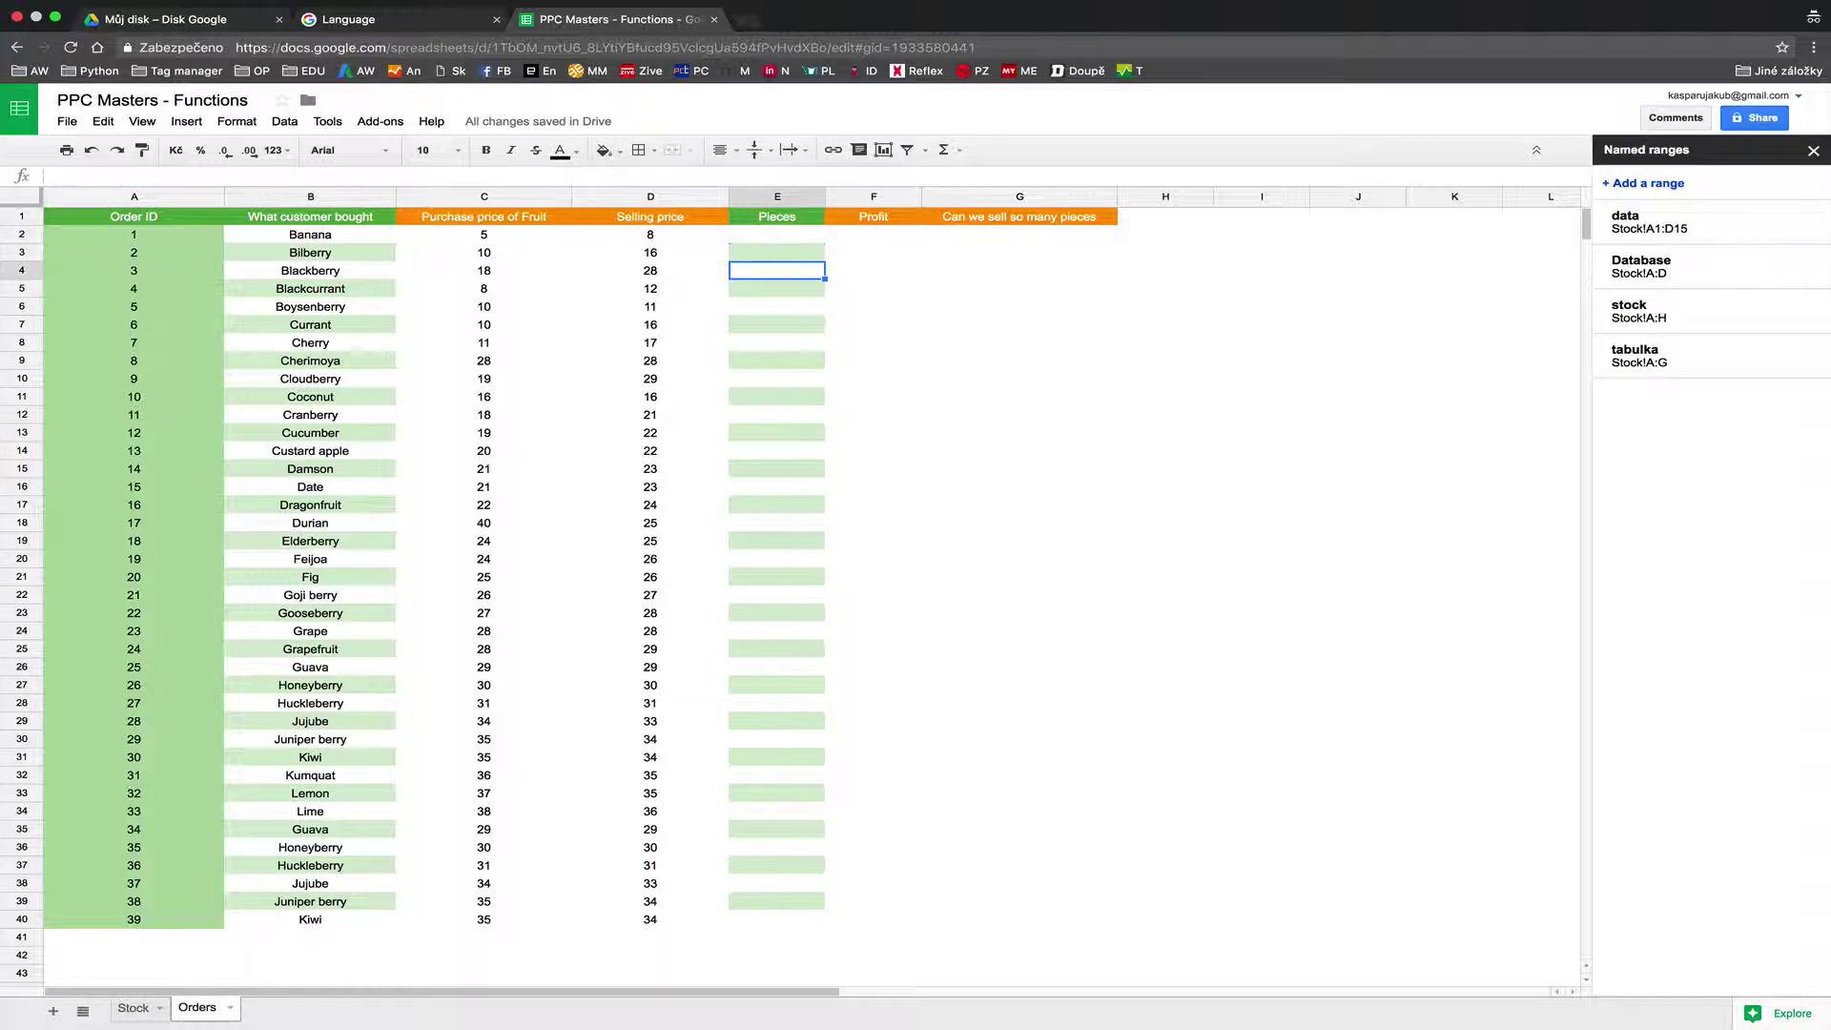
{"action": "type", "text": "1"}
{"action": "key", "text": "Return"}
{"action": "key", "text": "Up"}
{"action": "key", "text": "Down"}
{"action": "type", "text": "2"}
{"action": "key", "text": "Return"}
{"action": "type", "text": "3"}
{"action": "key", "text": "Return"}
{"action": "key", "text": "Up"}
Continue the number series in the Pieces column down to row 40.
{"action": "left_click_drag", "start_coordinate": [811, 235], "coordinate": [808, 922]}
{"action": "left_click", "coordinate": [1014, 829]}
{"action": "left_click", "coordinate": [767, 521]}
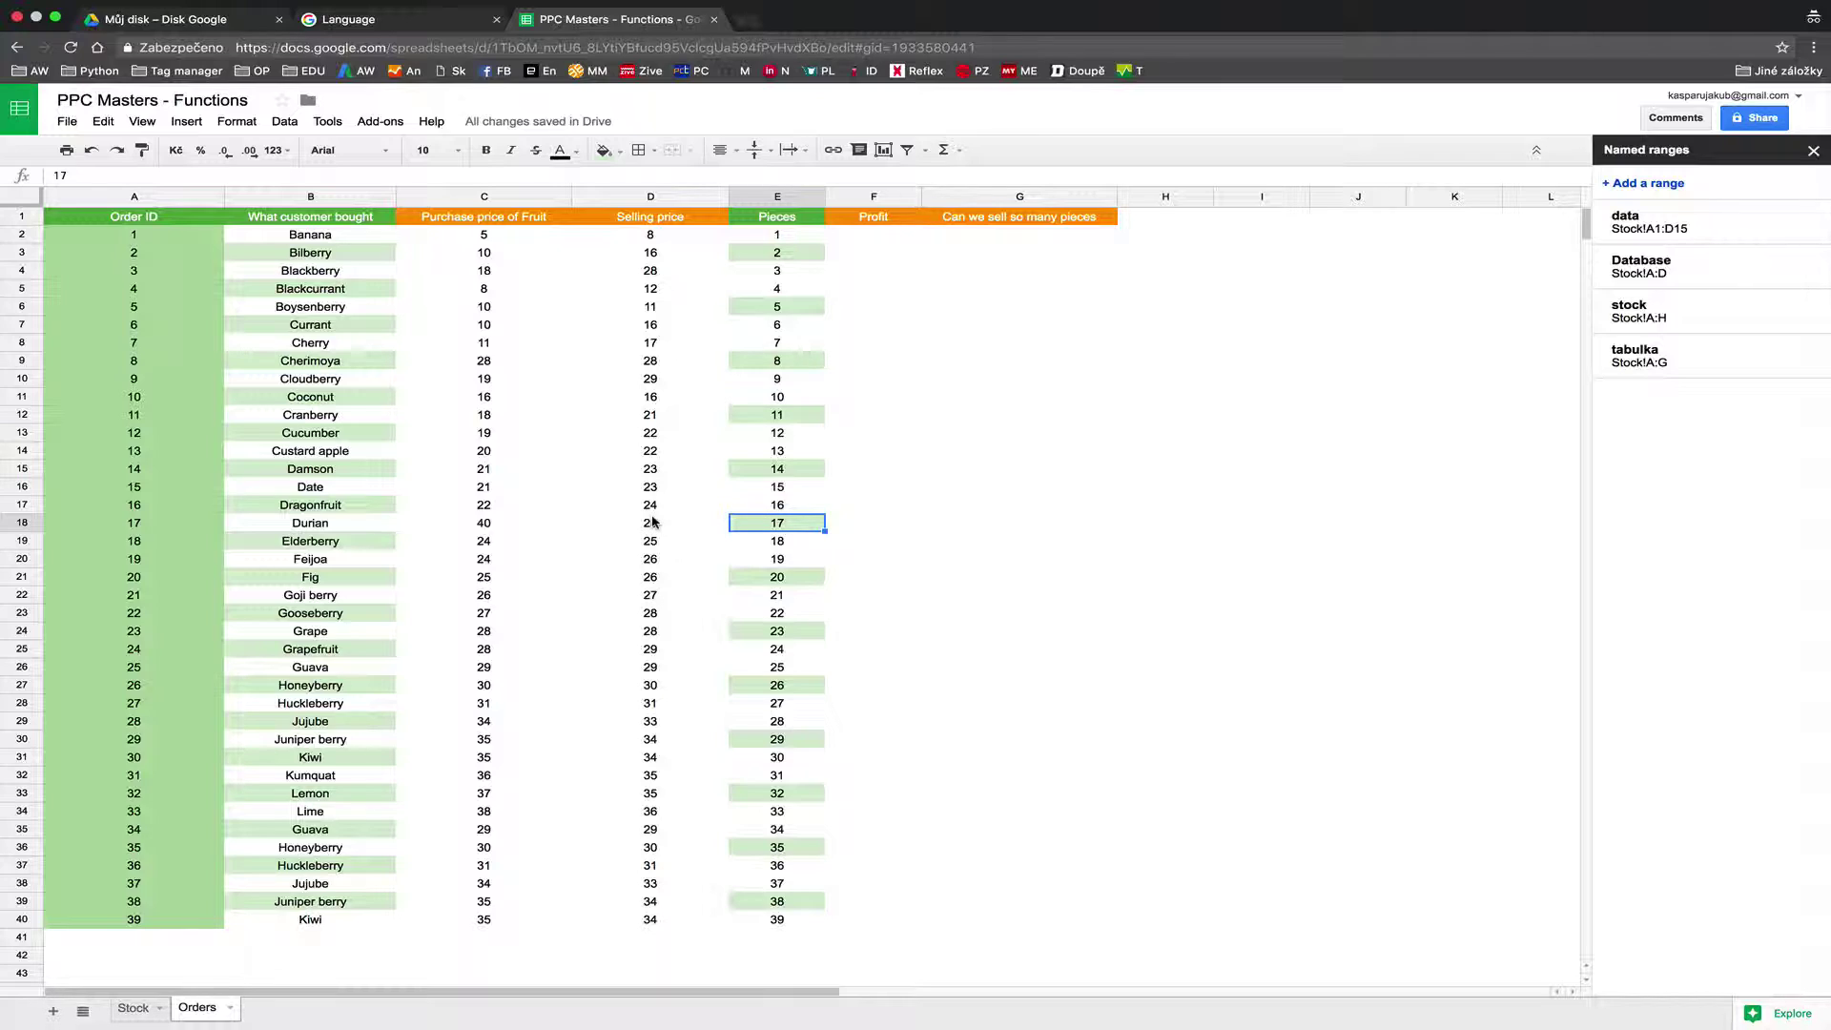
Examine the search key and Database range arguments in C2's VLOOKUP formula.
{"action": "left_click", "coordinate": [512, 240]}
{"action": "double_click", "coordinate": [503, 237]}
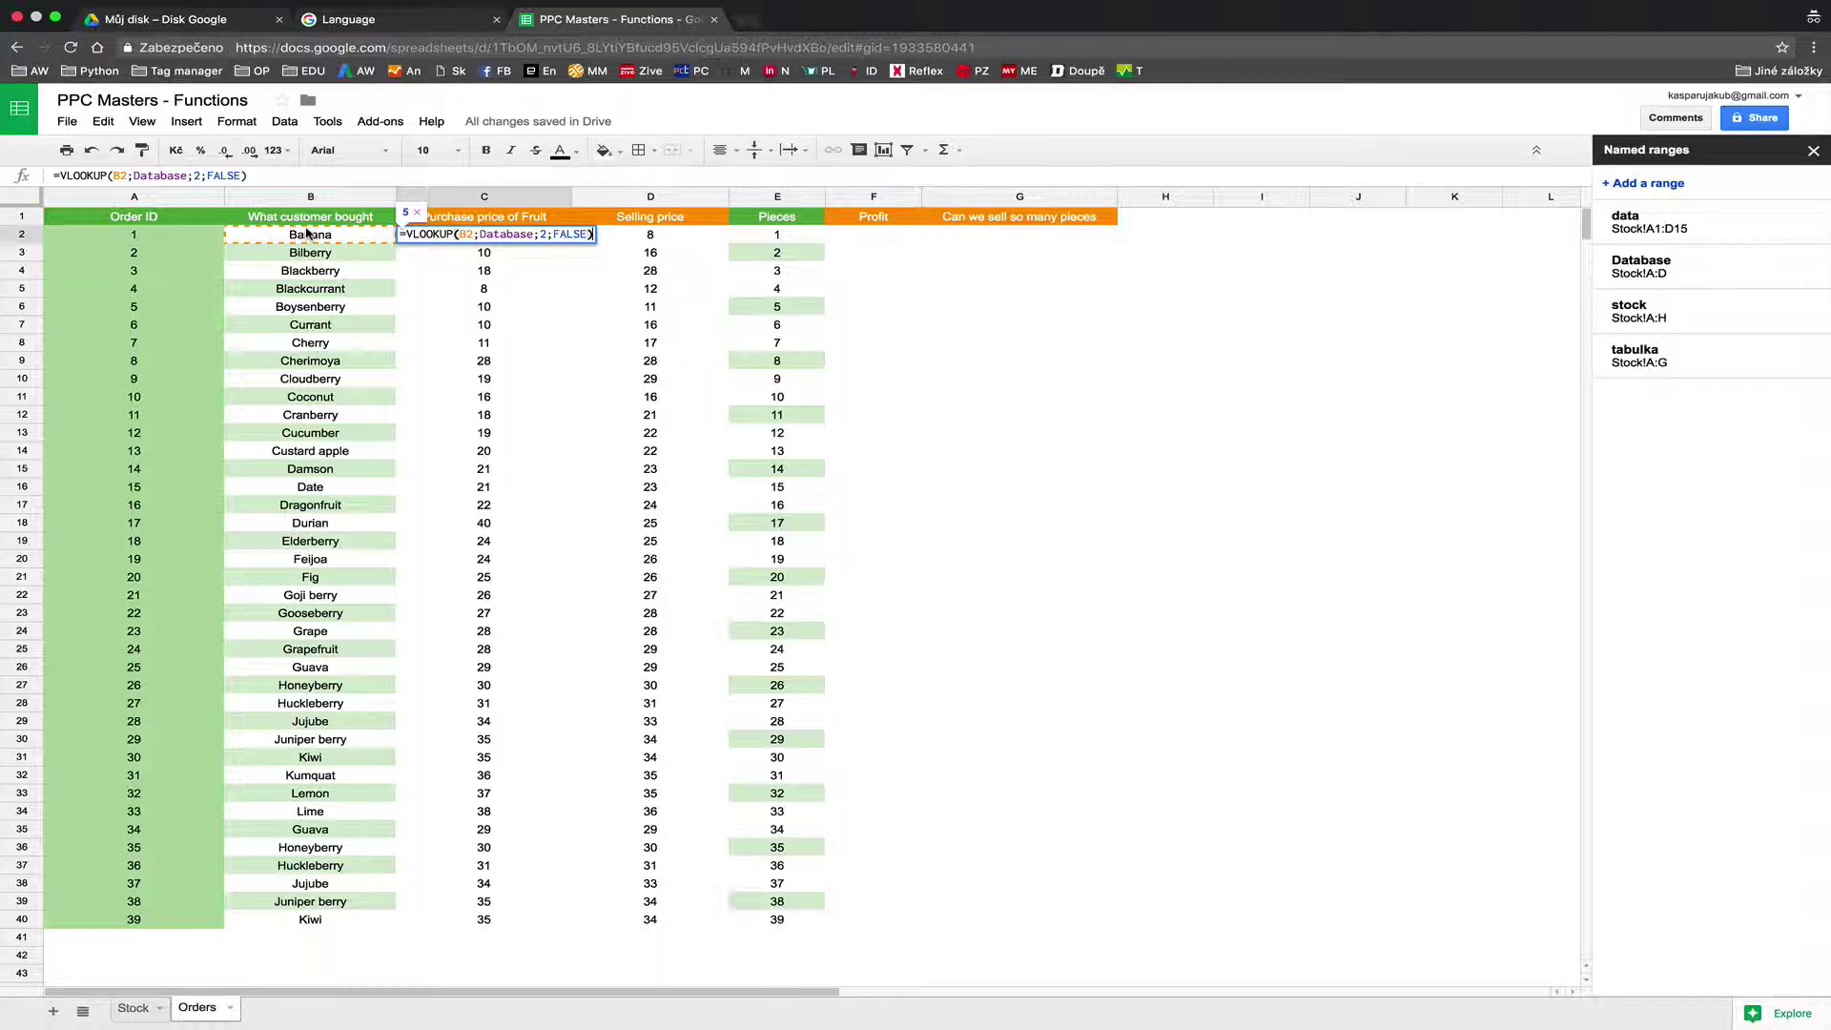
{"action": "double_click", "coordinate": [512, 237]}
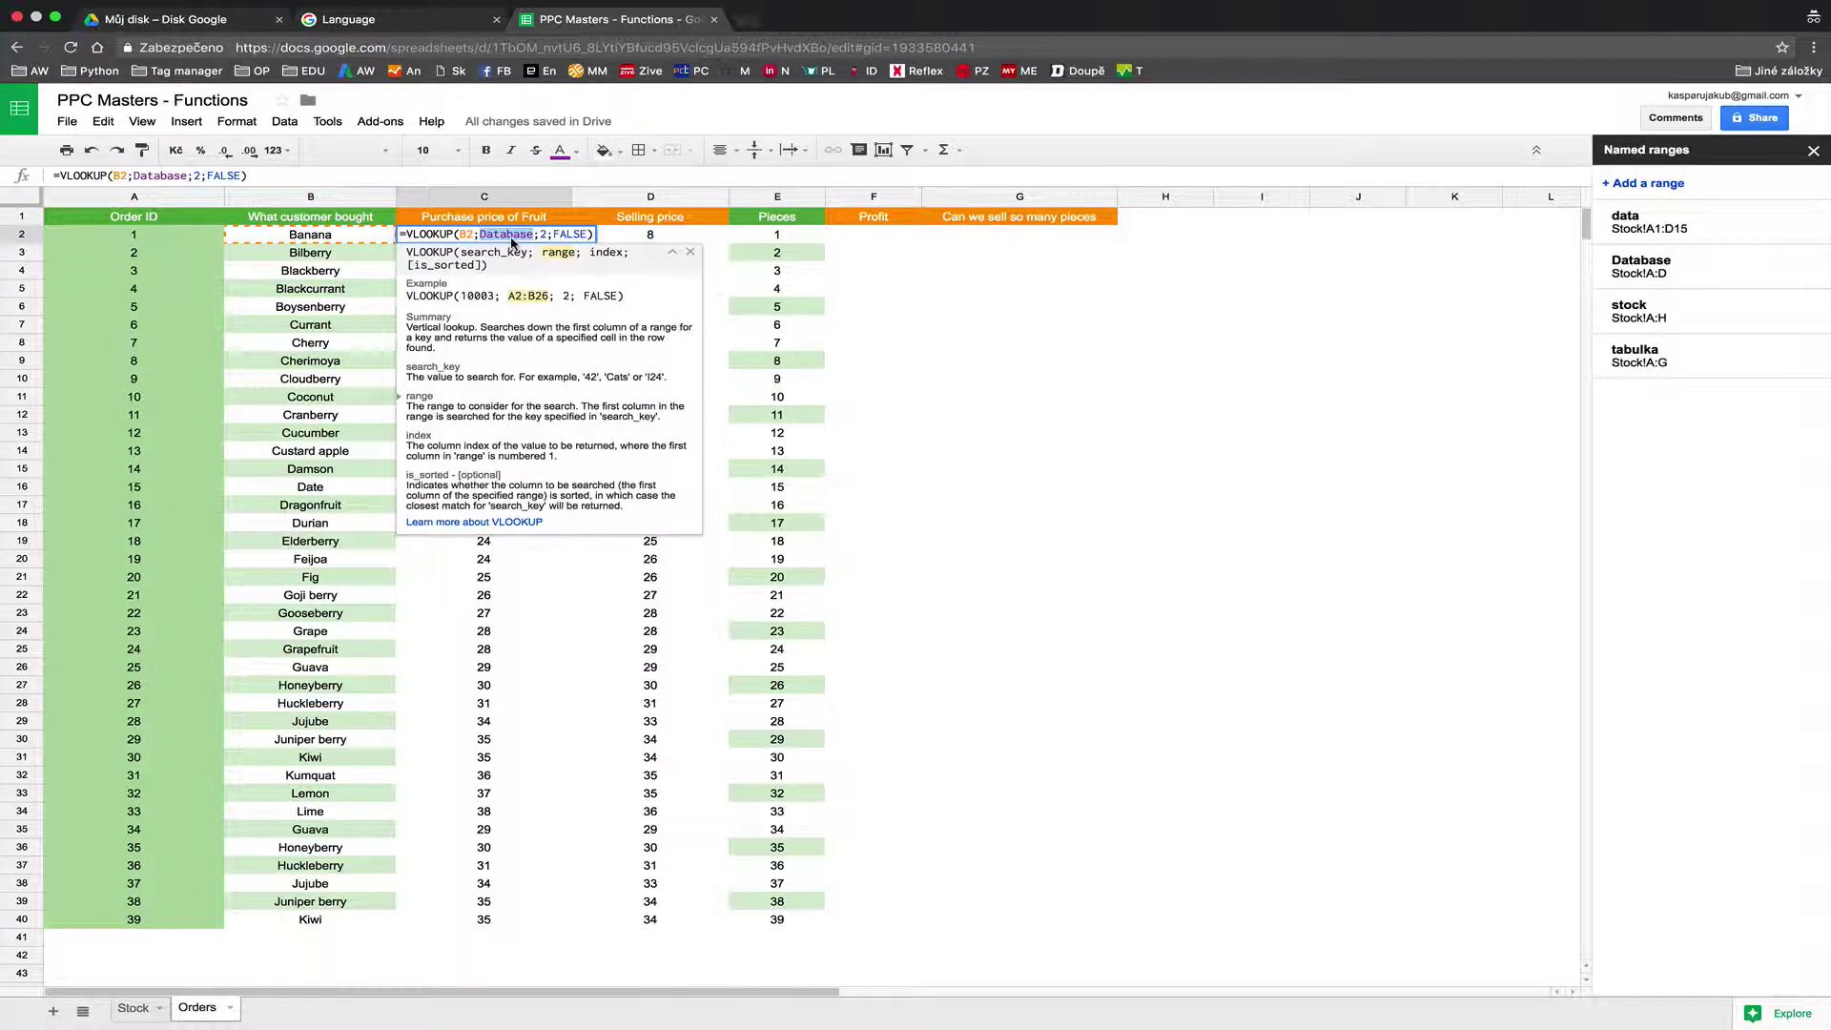
Show which columns of the Stock sheet the Database named range covers, starting from the Fruits column.
{"action": "left_click", "coordinate": [133, 1007]}
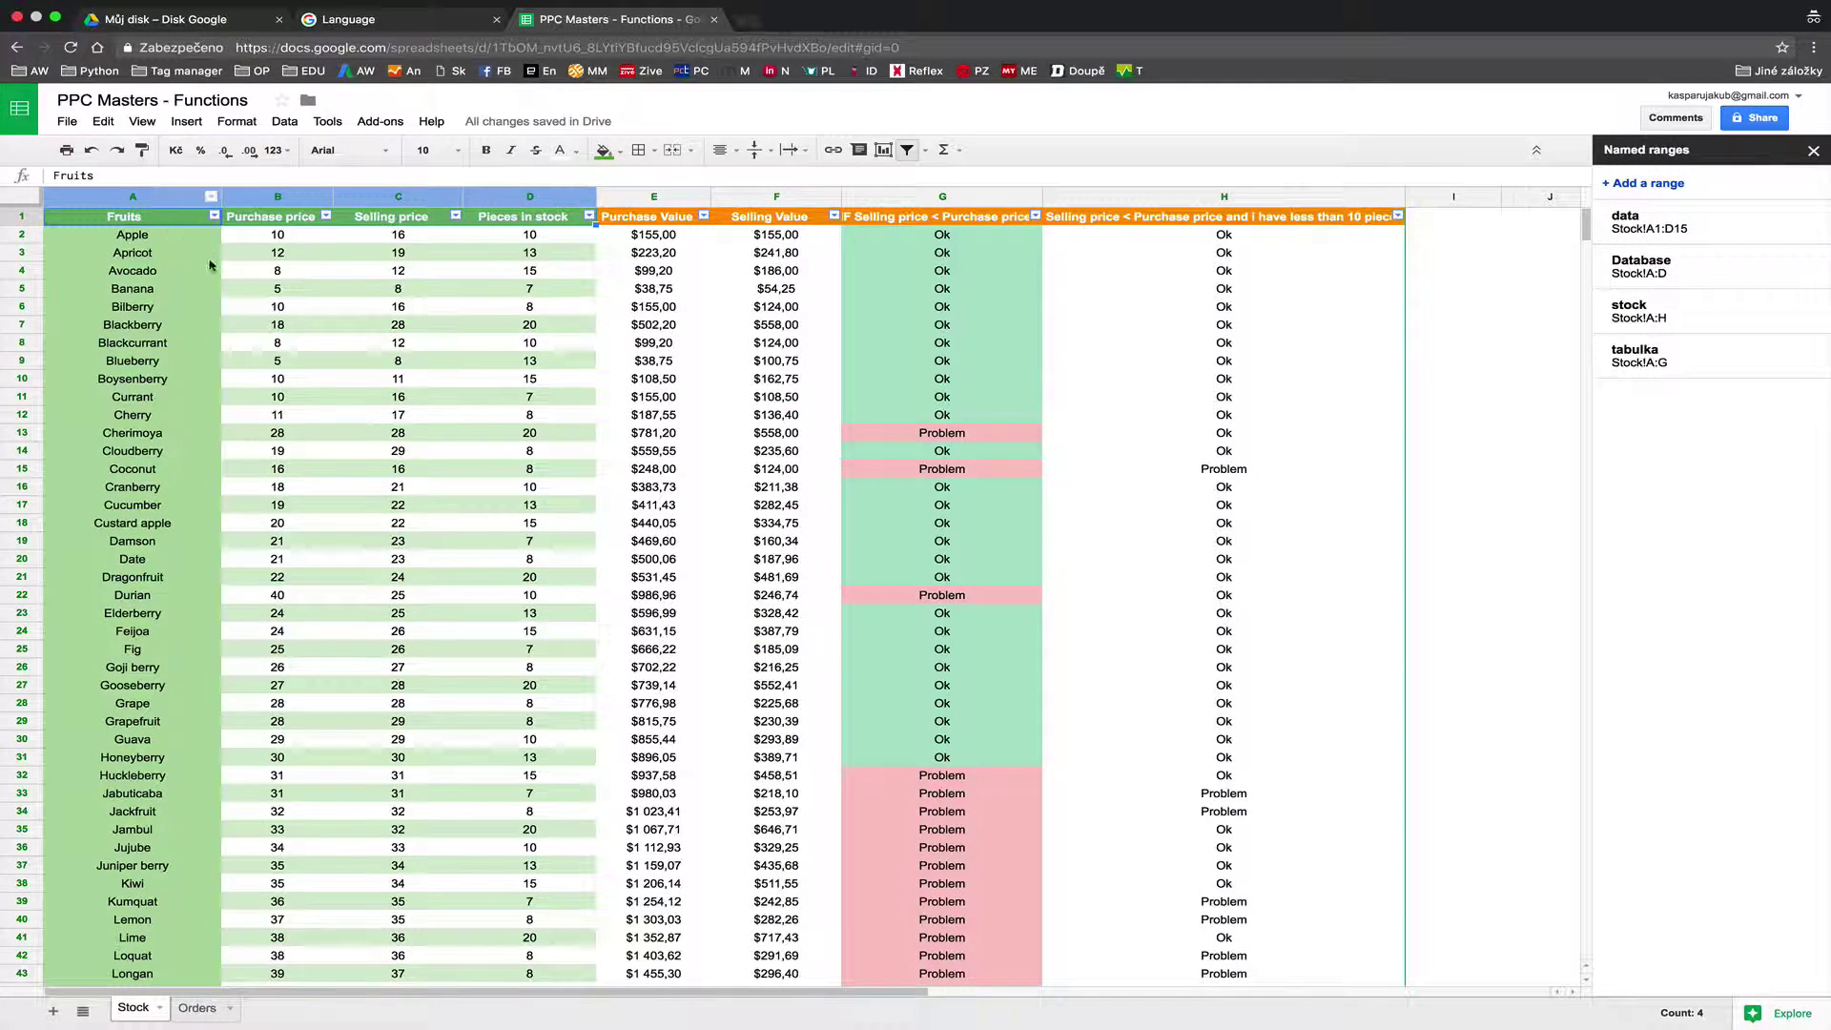
{"action": "left_click", "coordinate": [143, 252]}
{"action": "left_click", "coordinate": [1688, 281]}
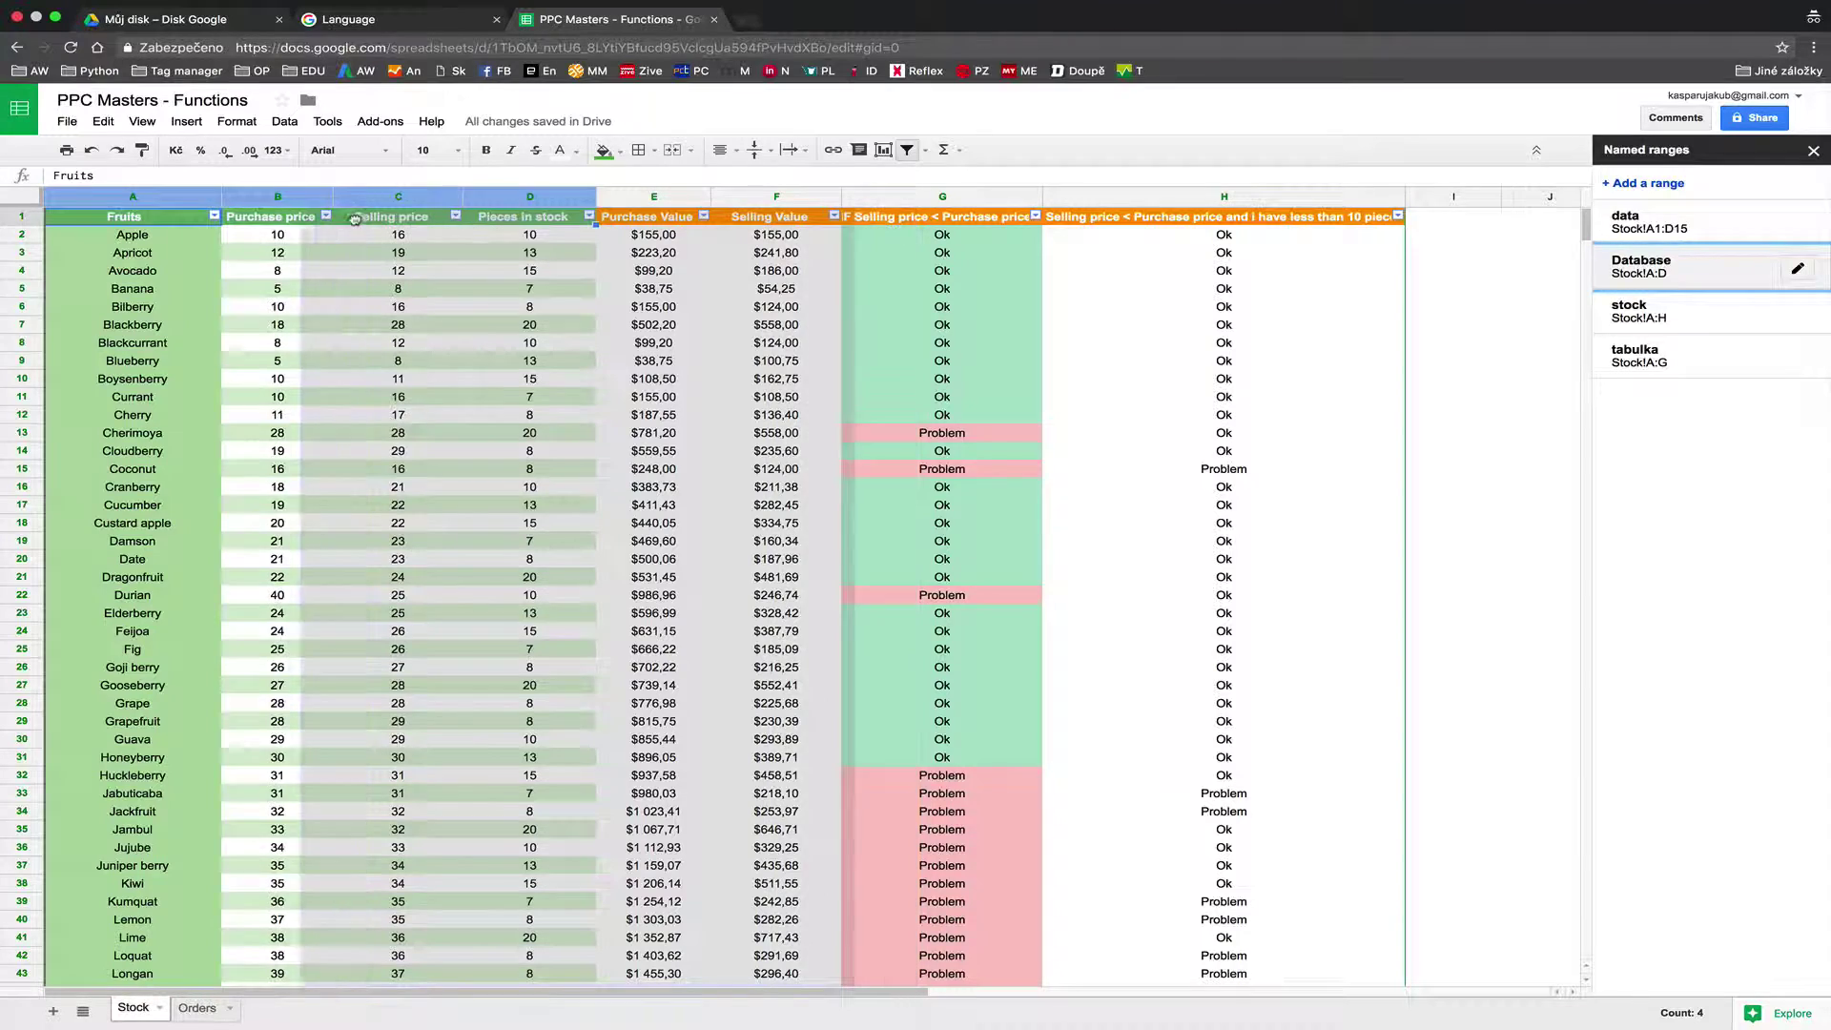
{"action": "left_click", "coordinate": [312, 284]}
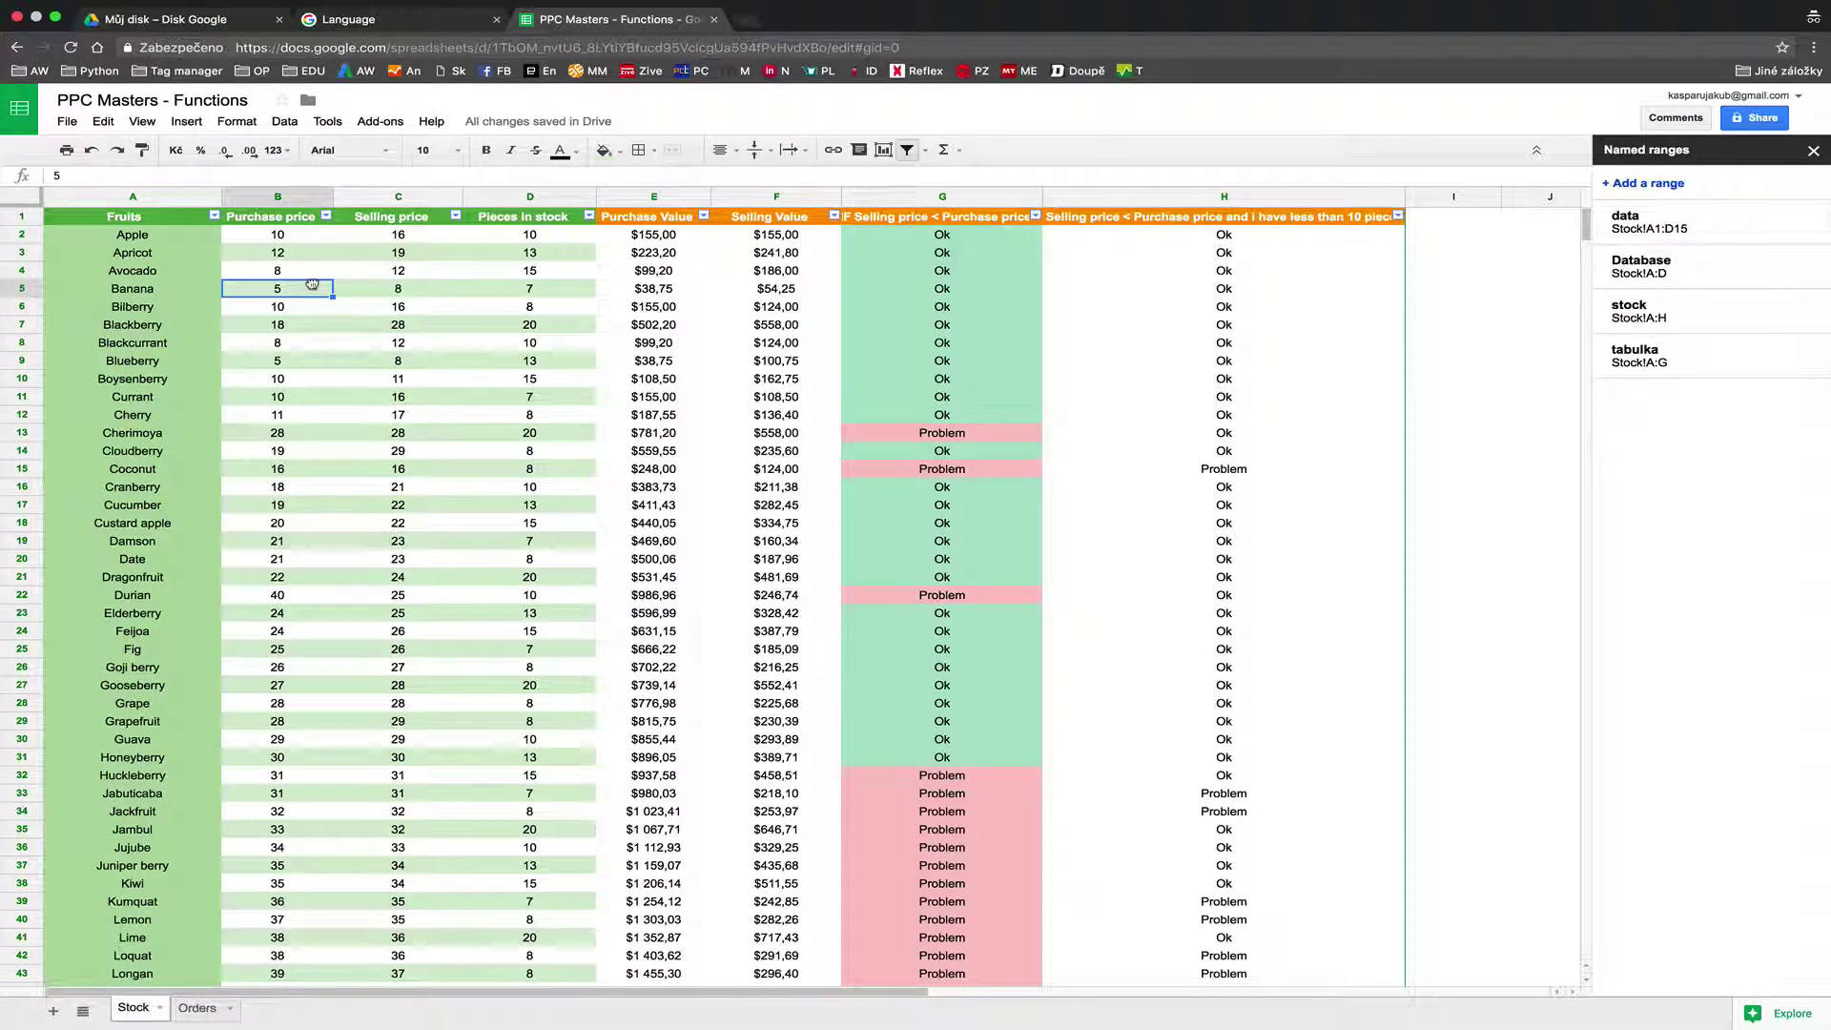
Insert a blank column before the Fruits column on the Stock sheet.
{"action": "left_click", "coordinate": [143, 201]}
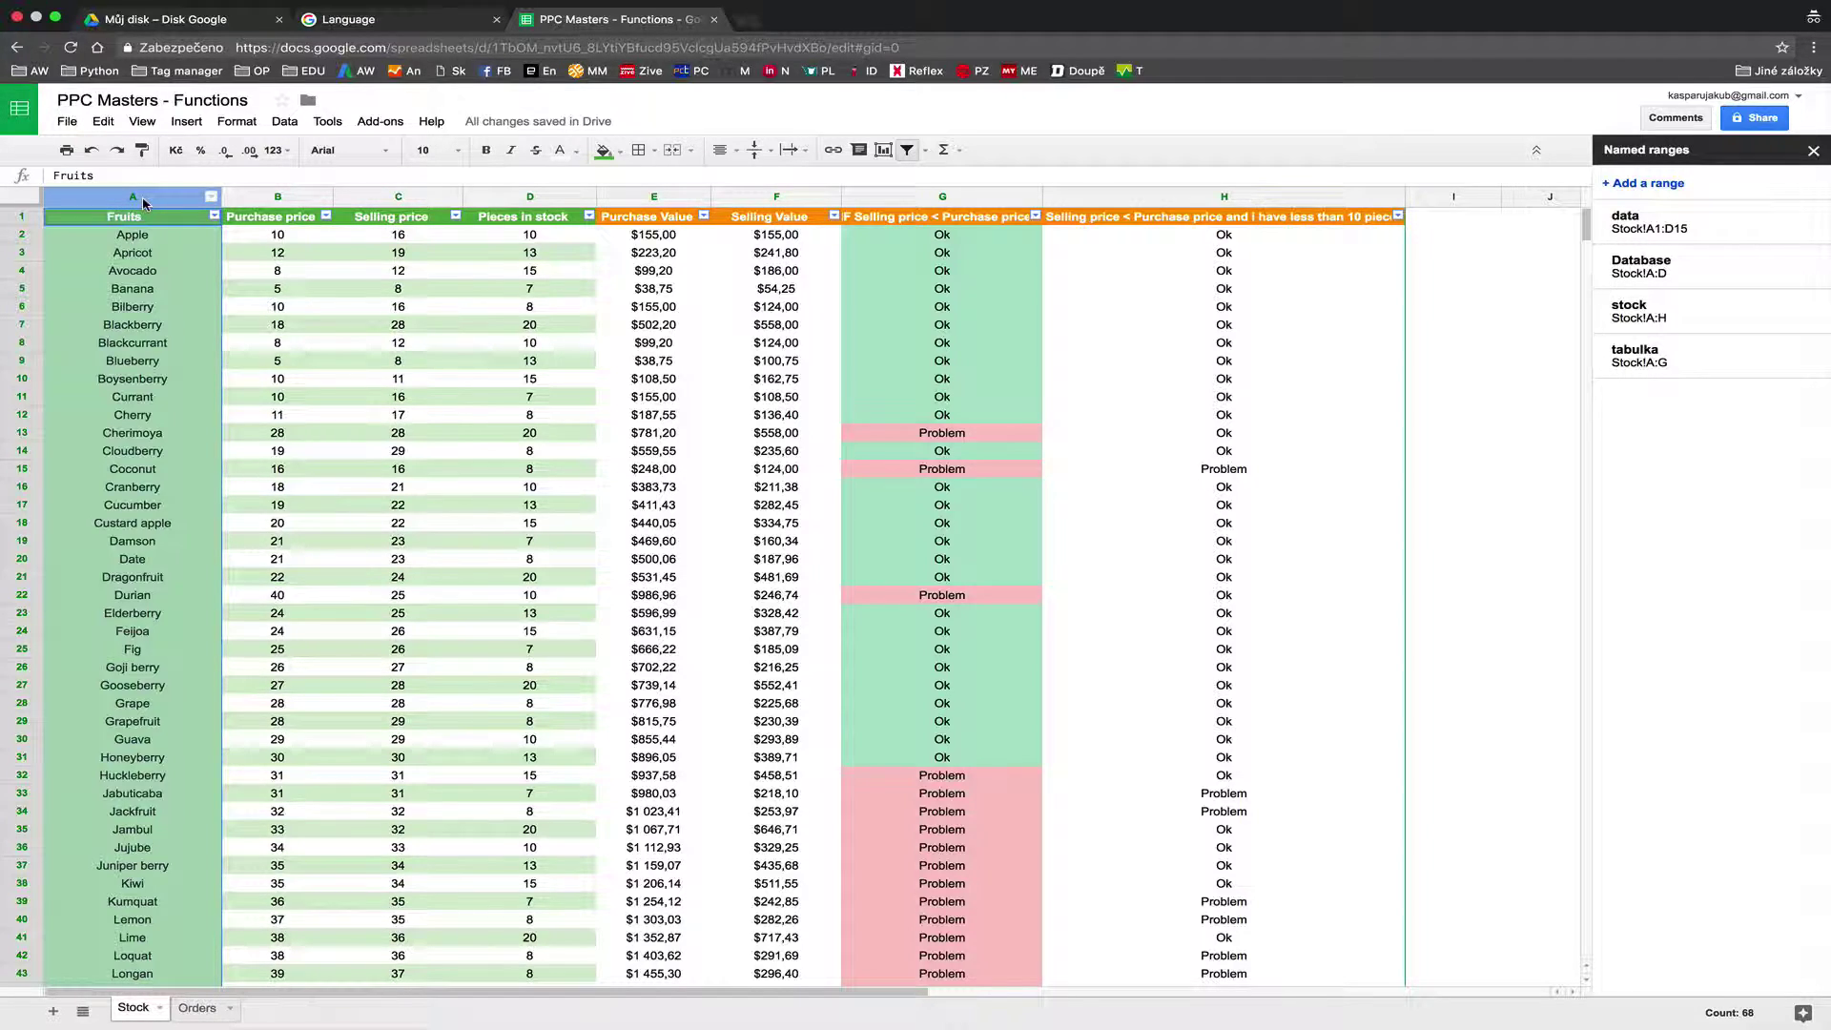
{"action": "right_click", "coordinate": [143, 202]}
{"action": "left_click", "coordinate": [164, 321]}
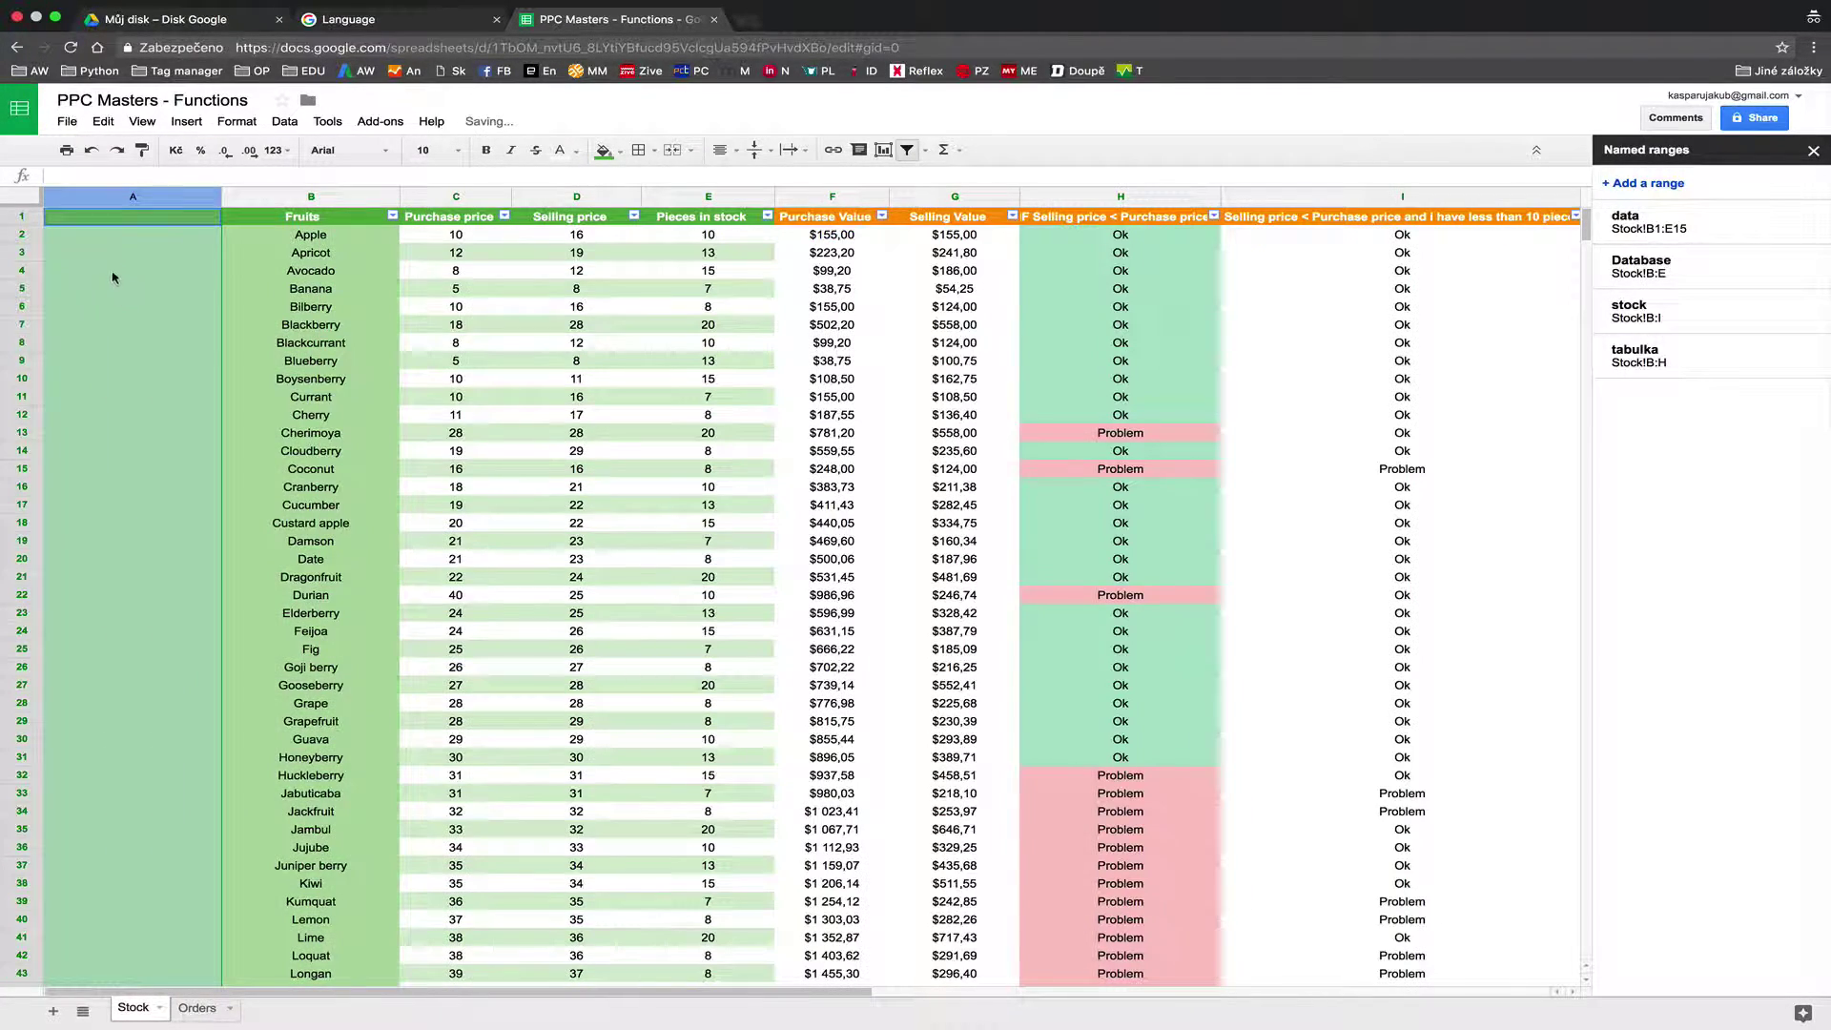
Add a named range called test covering Stock!A:E.
{"action": "left_click_drag", "start_coordinate": [311, 197], "coordinate": [707, 196]}
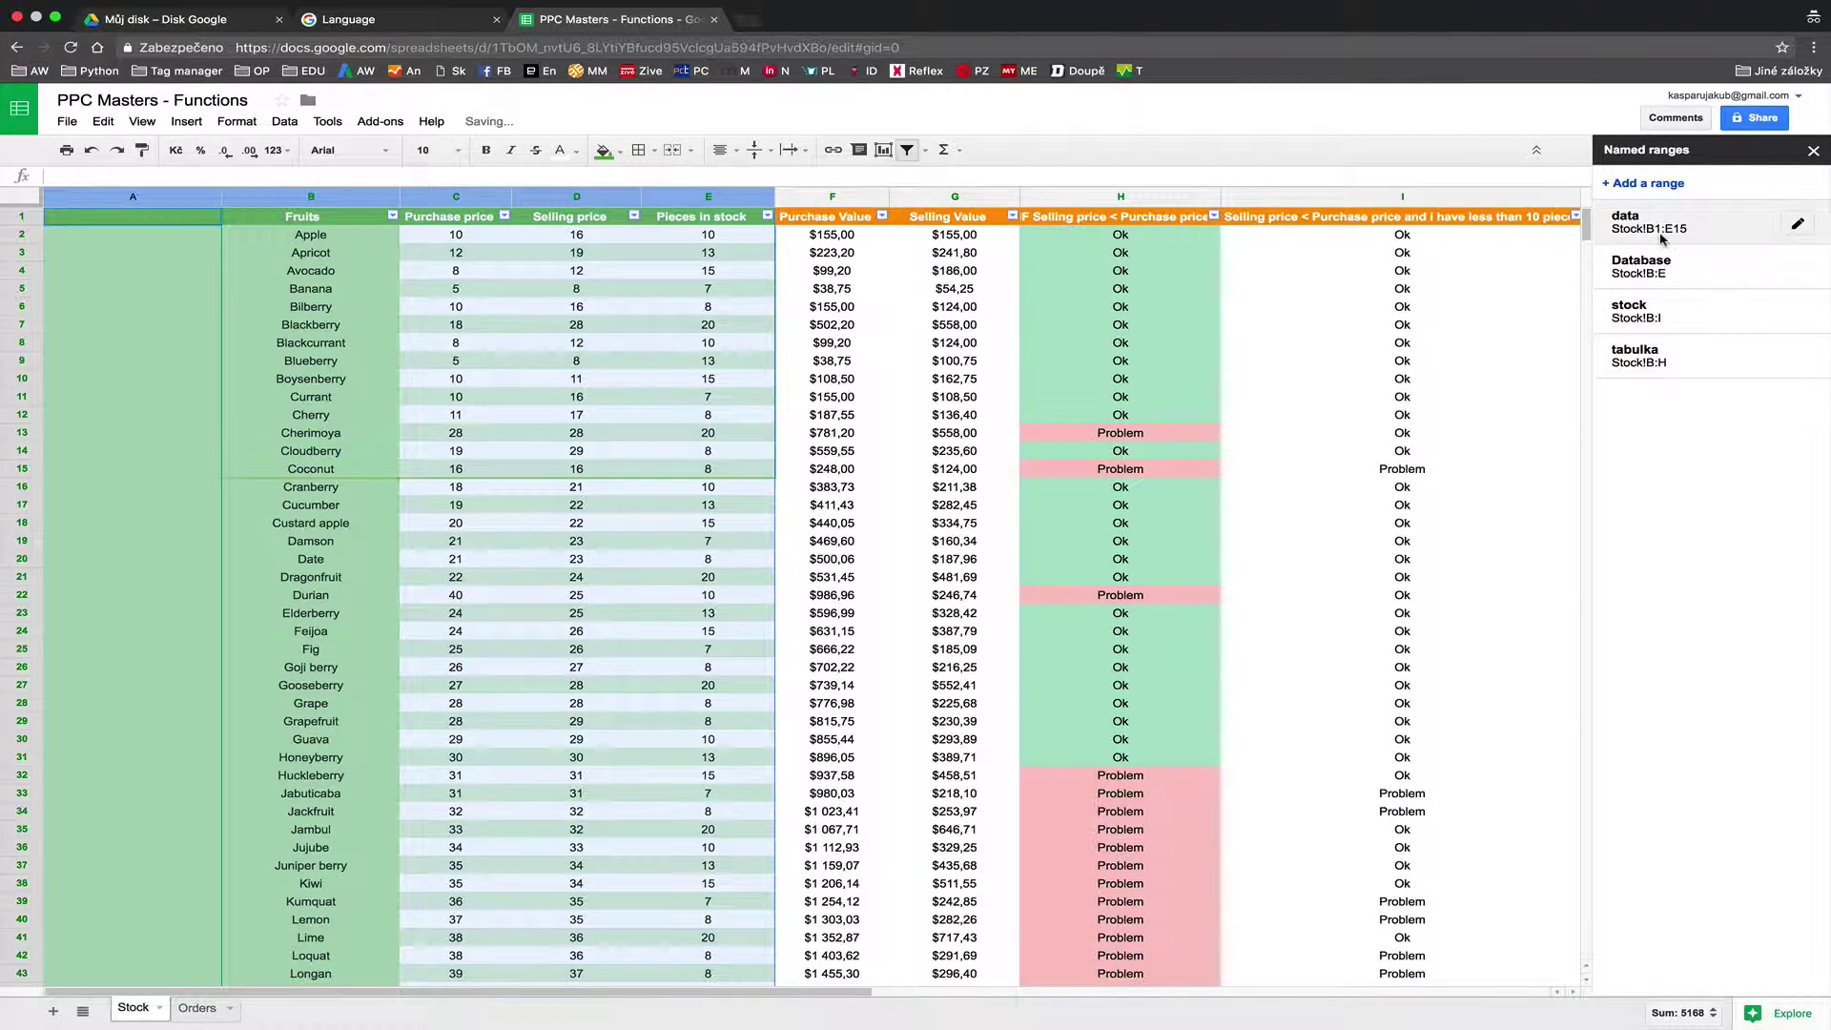
{"action": "left_click", "coordinate": [1643, 184]}
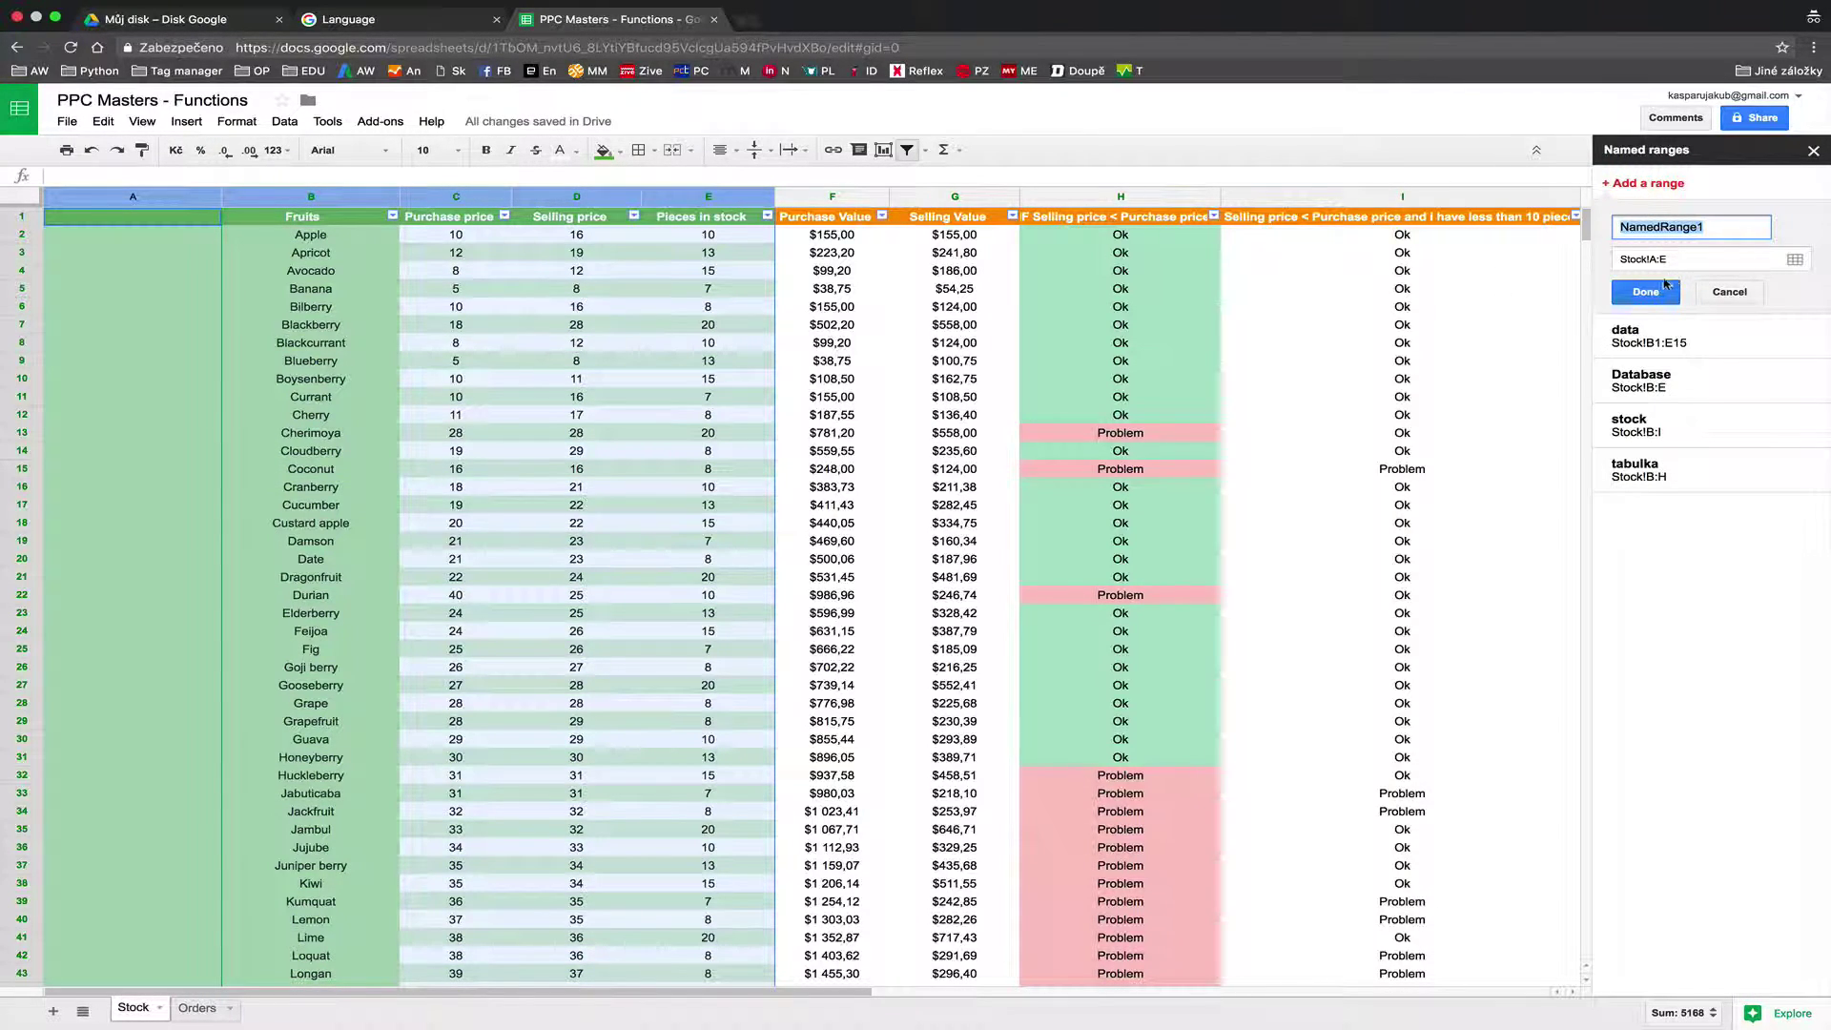
{"action": "type", "text": "test"}
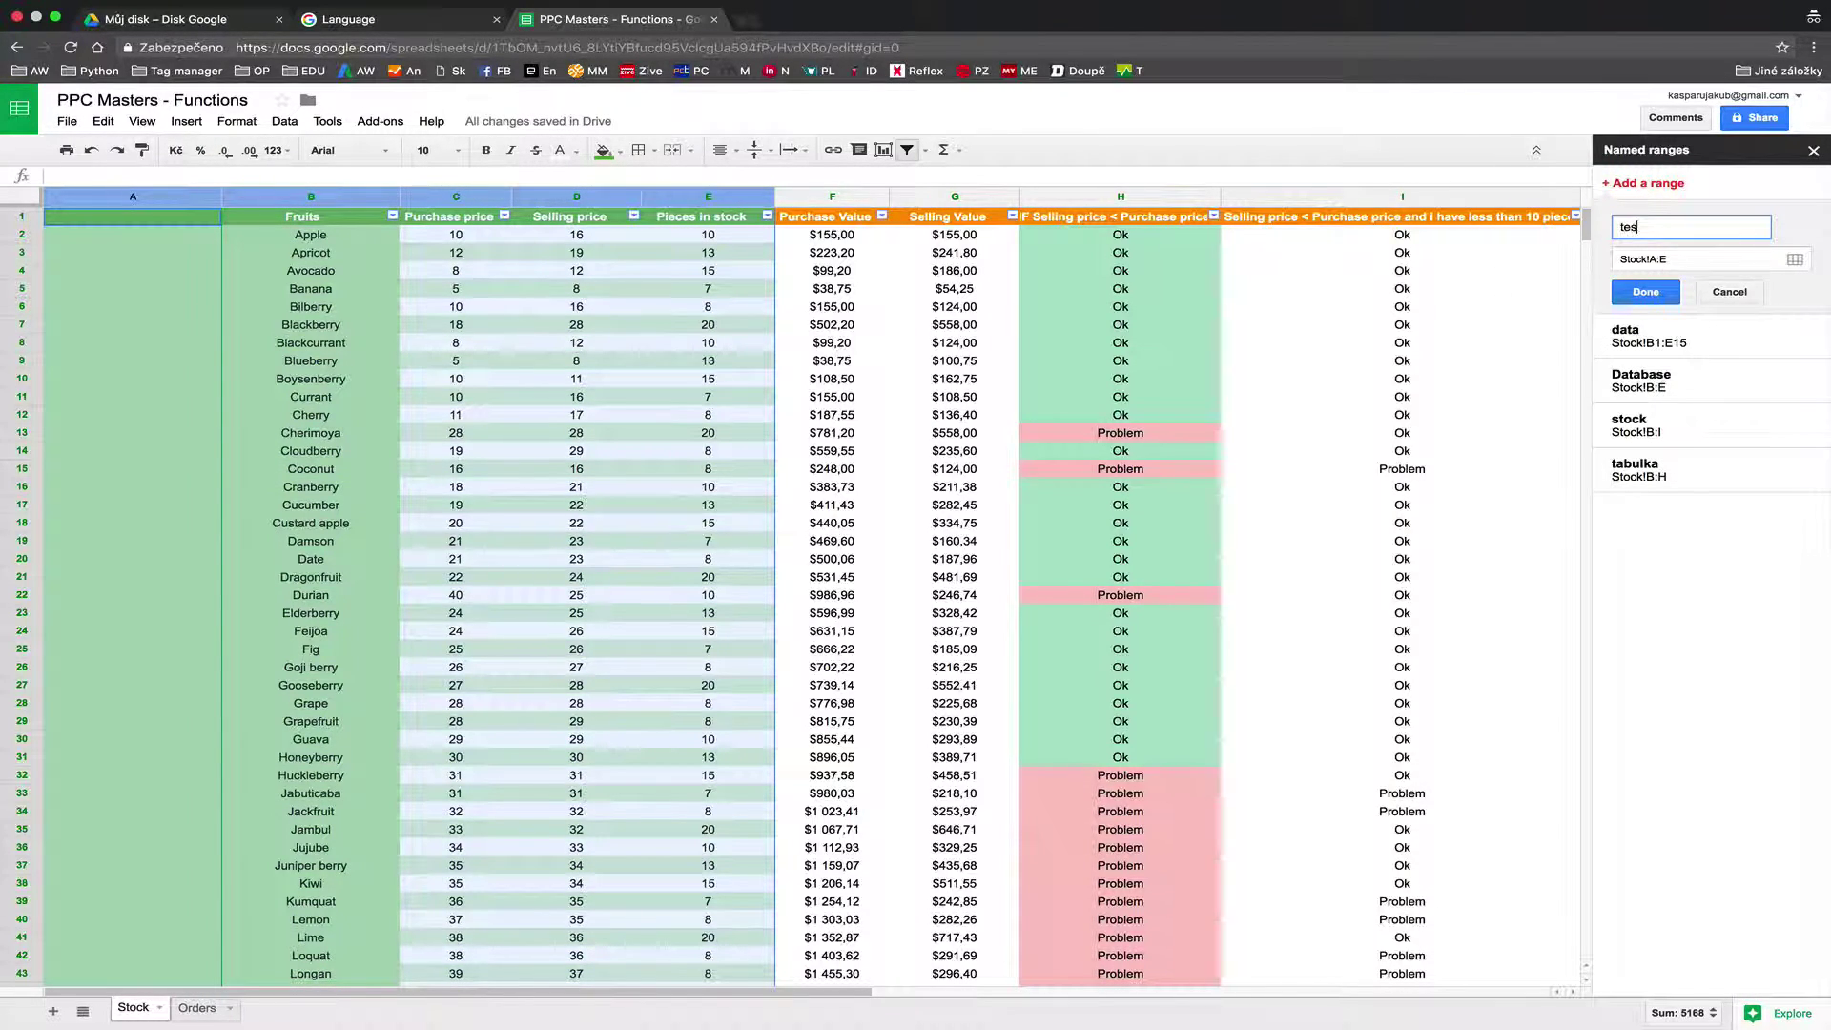
{"action": "left_click", "coordinate": [1645, 292]}
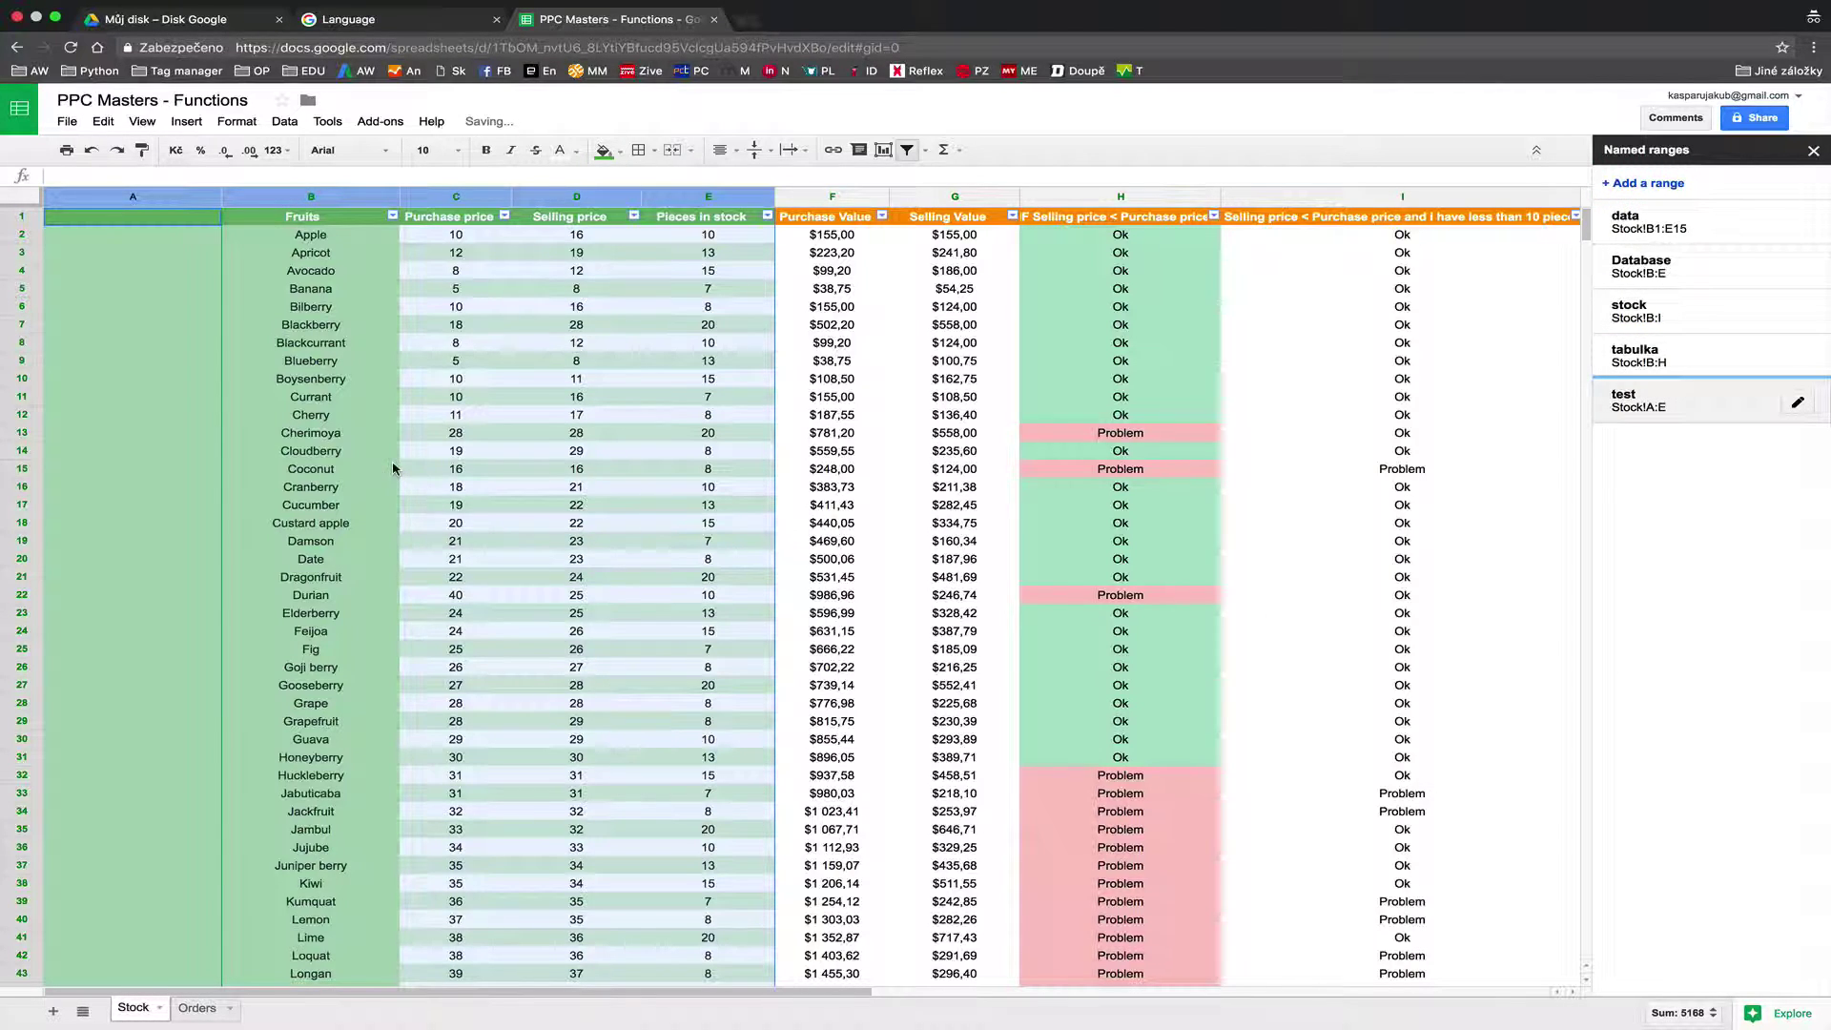
Change the lookup range in C2's VLOOKUP formula on the Orders sheet to test.
{"action": "left_click", "coordinate": [198, 1008]}
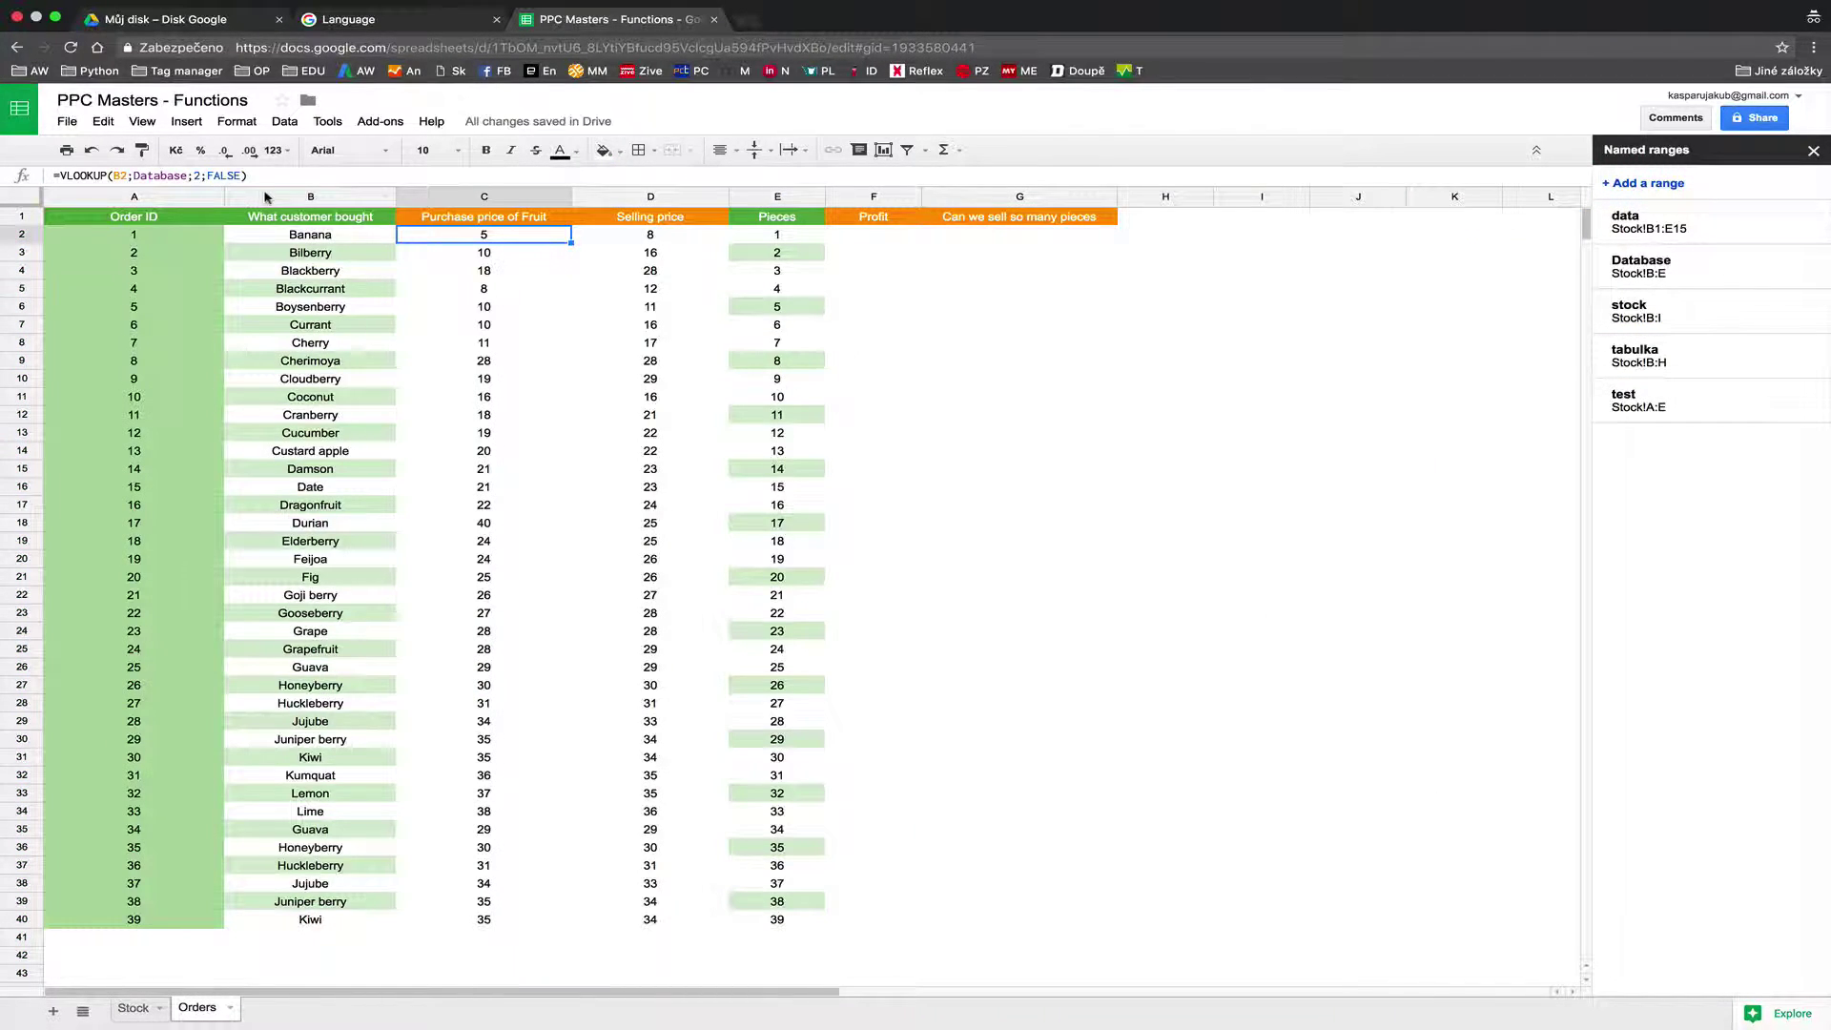
{"action": "left_click", "coordinate": [170, 179]}
{"action": "key", "text": "Return"}
{"action": "left_click", "coordinate": [454, 238]}
Examine the blank column A on the Stock sheet and the columns covered by the test named range.
{"action": "left_click", "coordinate": [133, 1008]}
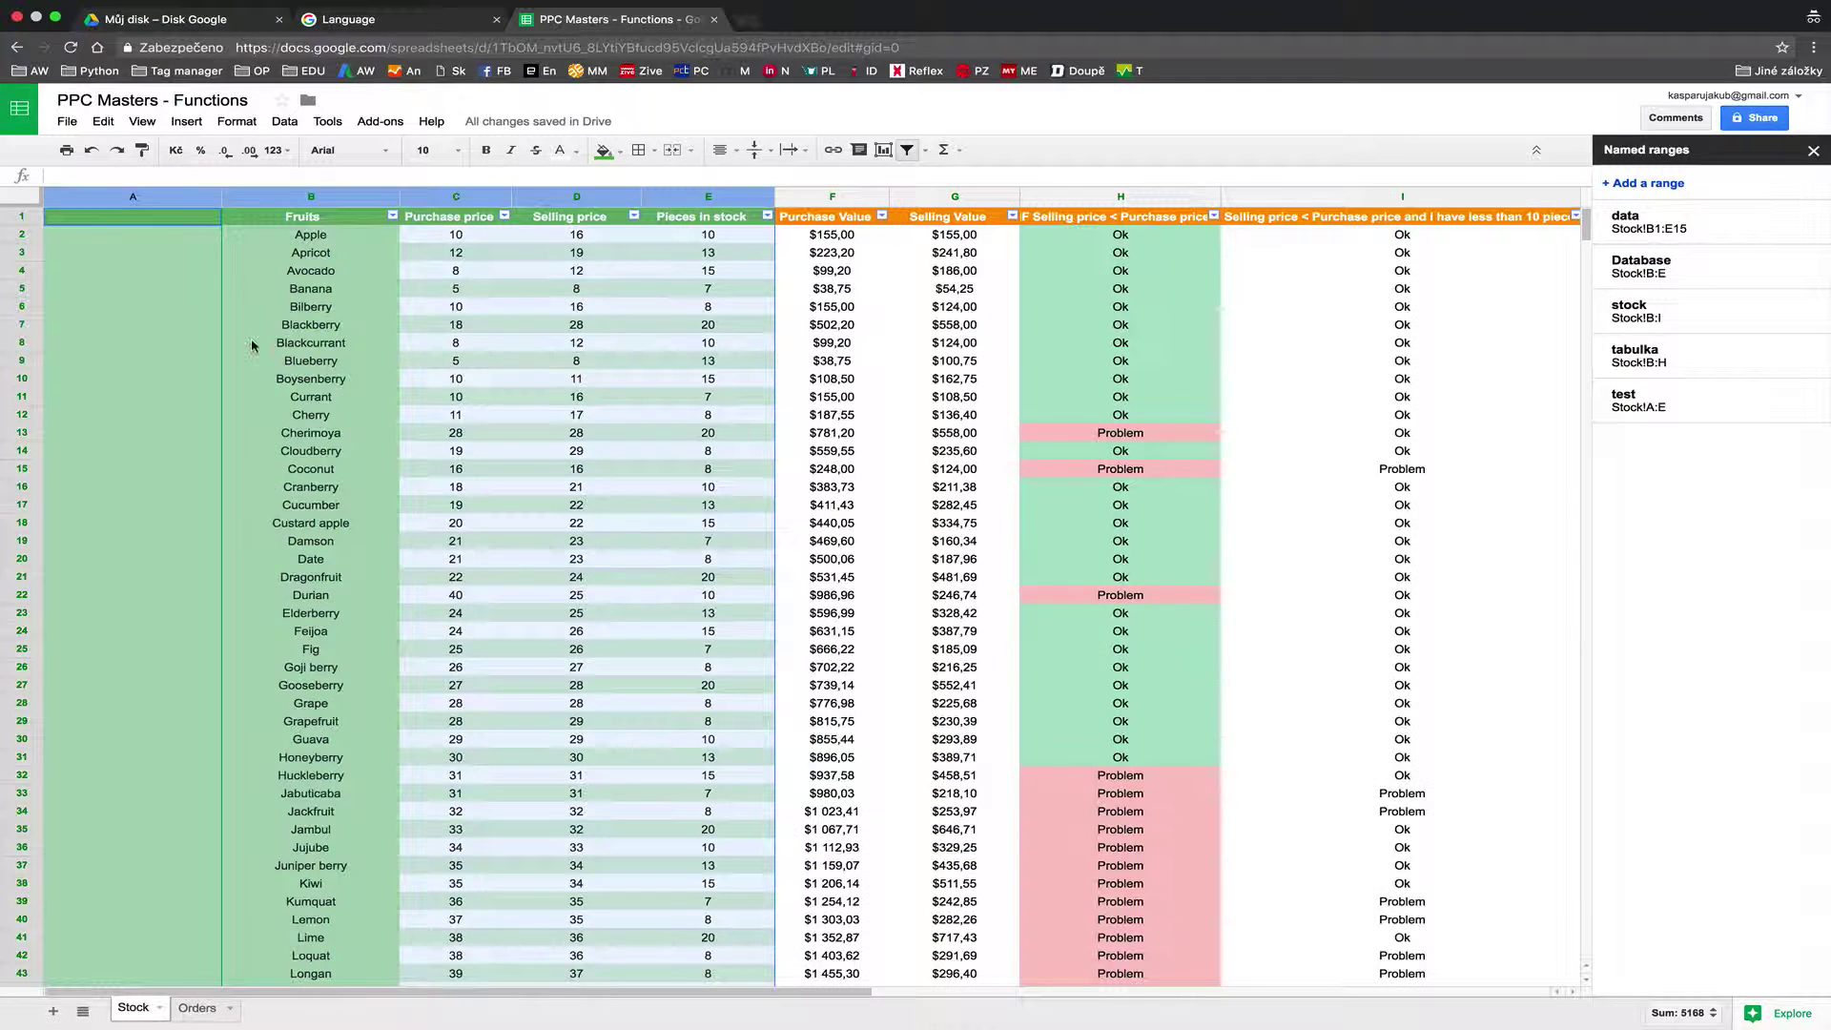
{"action": "left_click", "coordinate": [158, 202]}
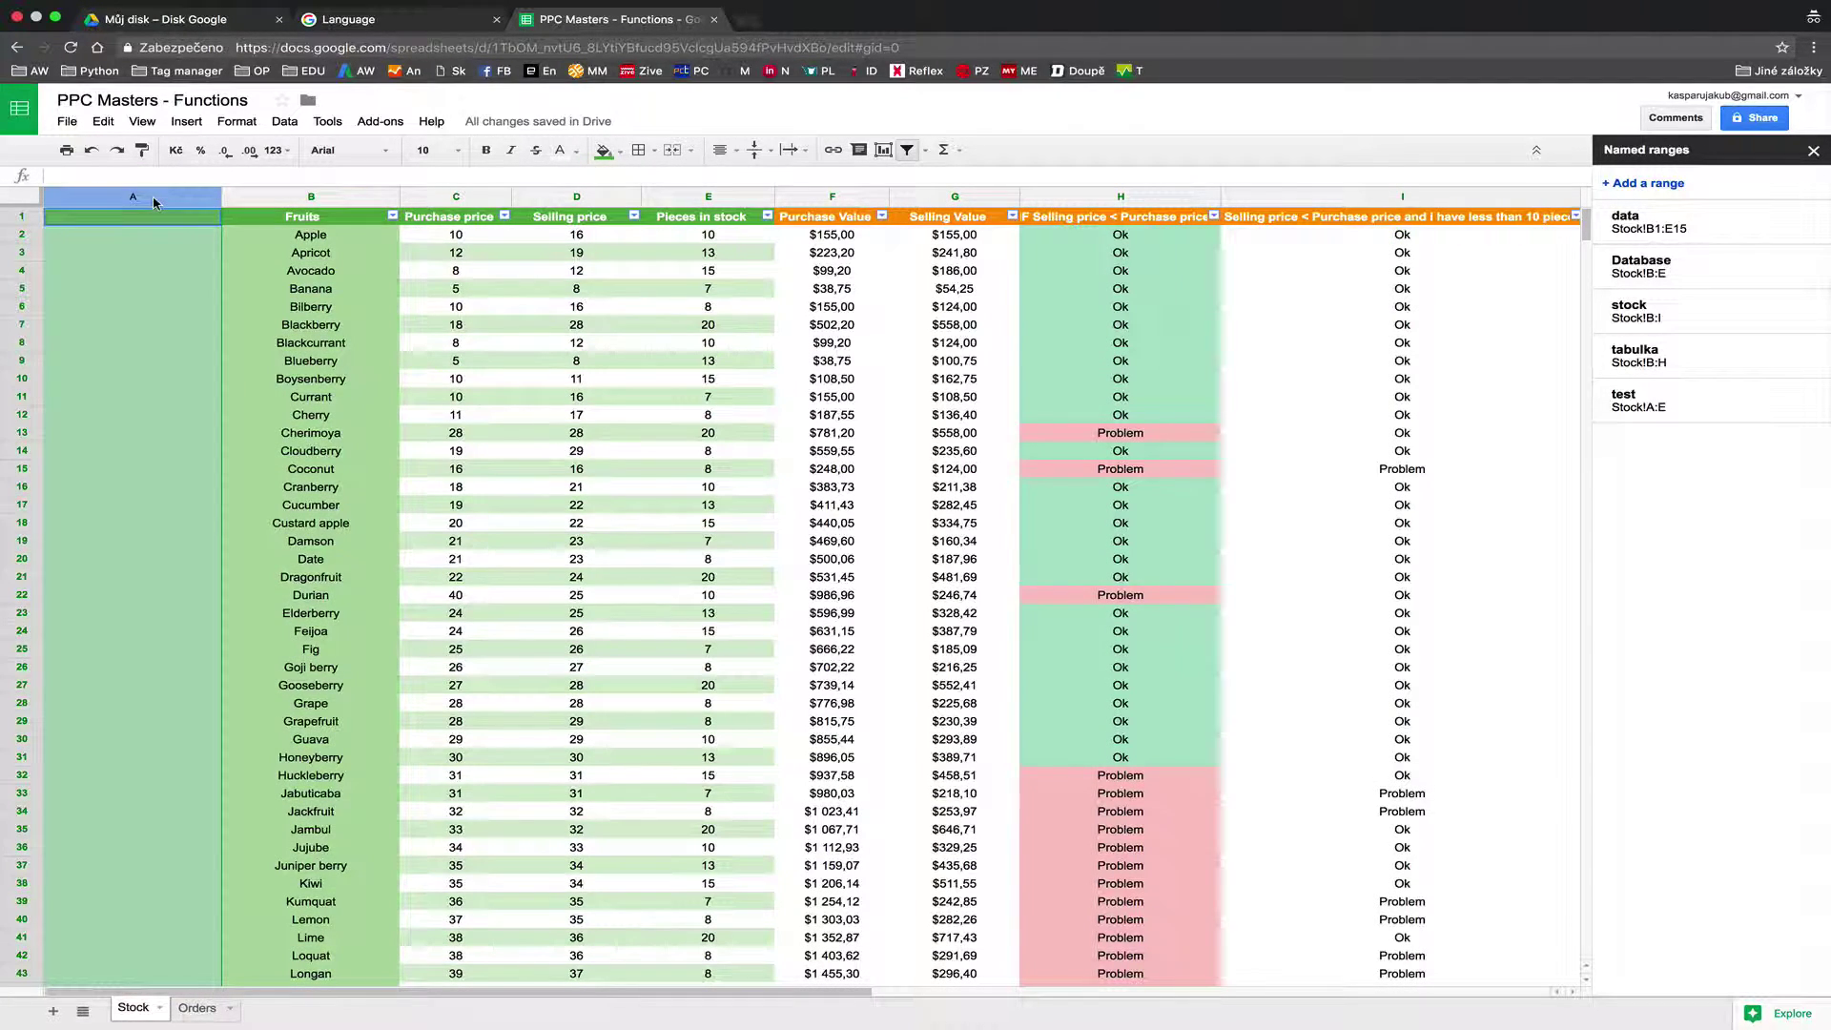
{"action": "mouse_move", "coordinate": [1691, 235]}
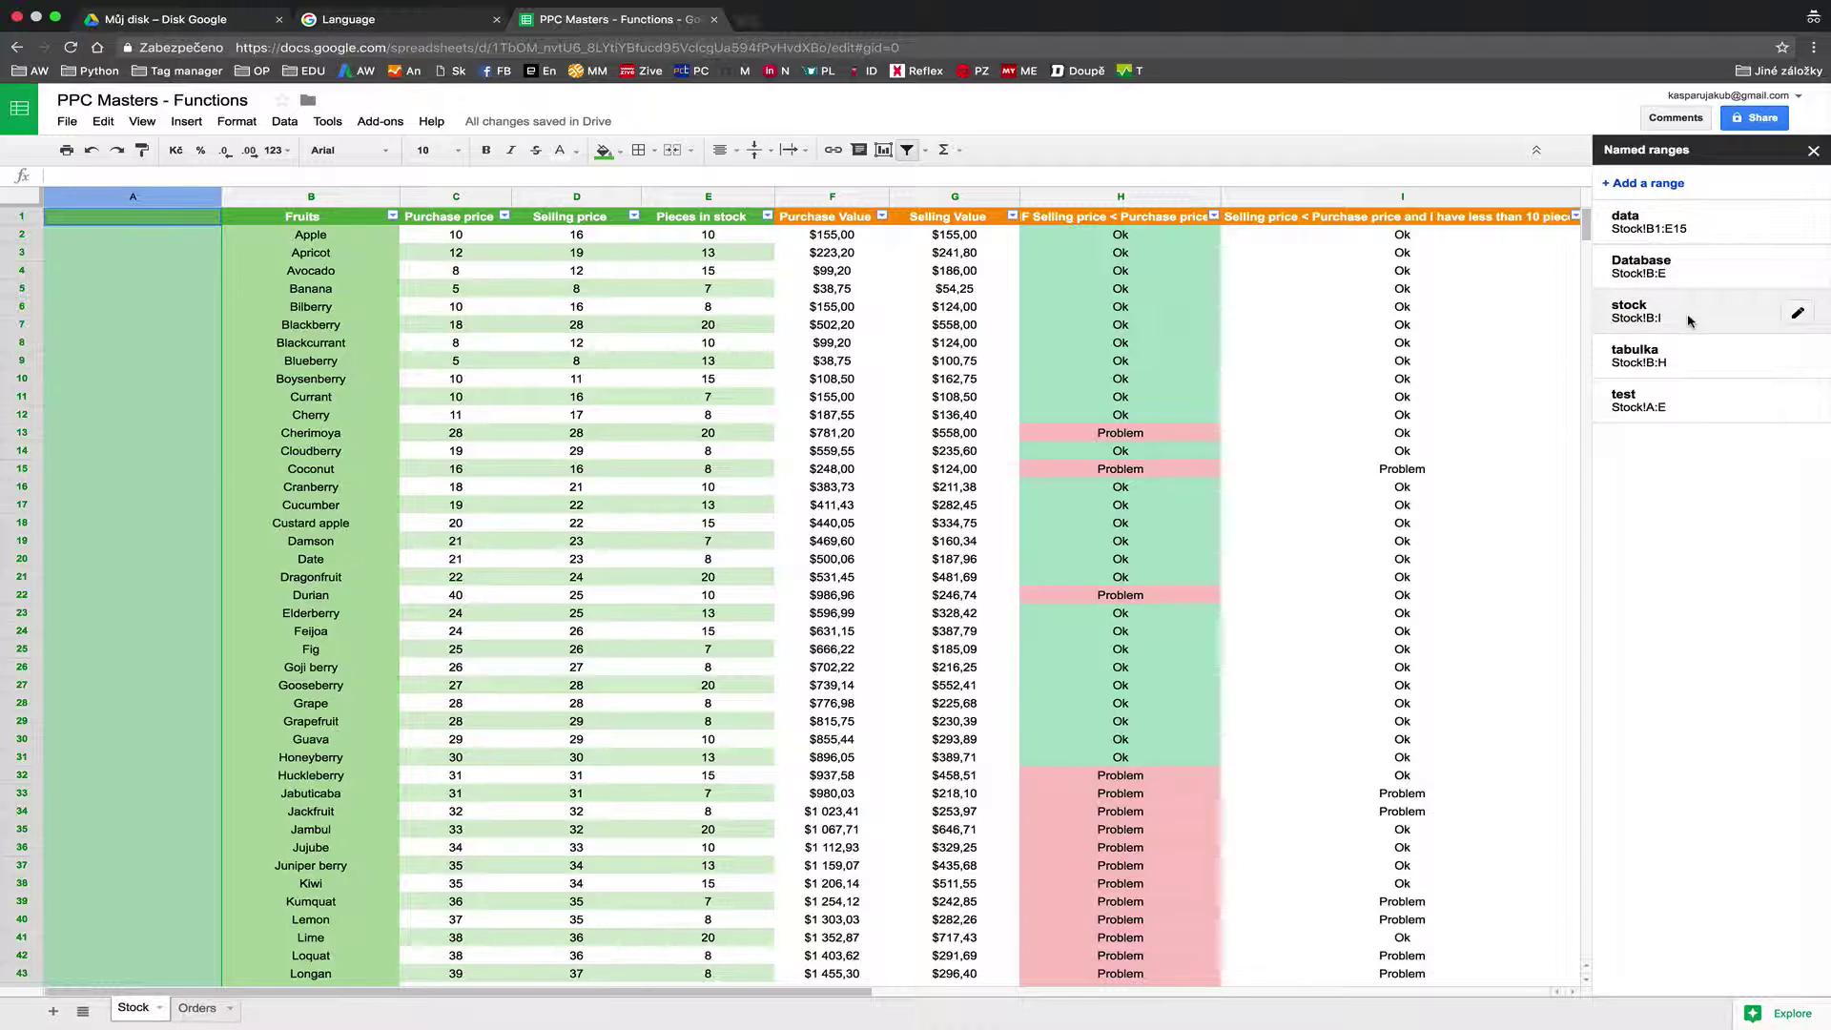
{"action": "left_click", "coordinate": [1685, 399]}
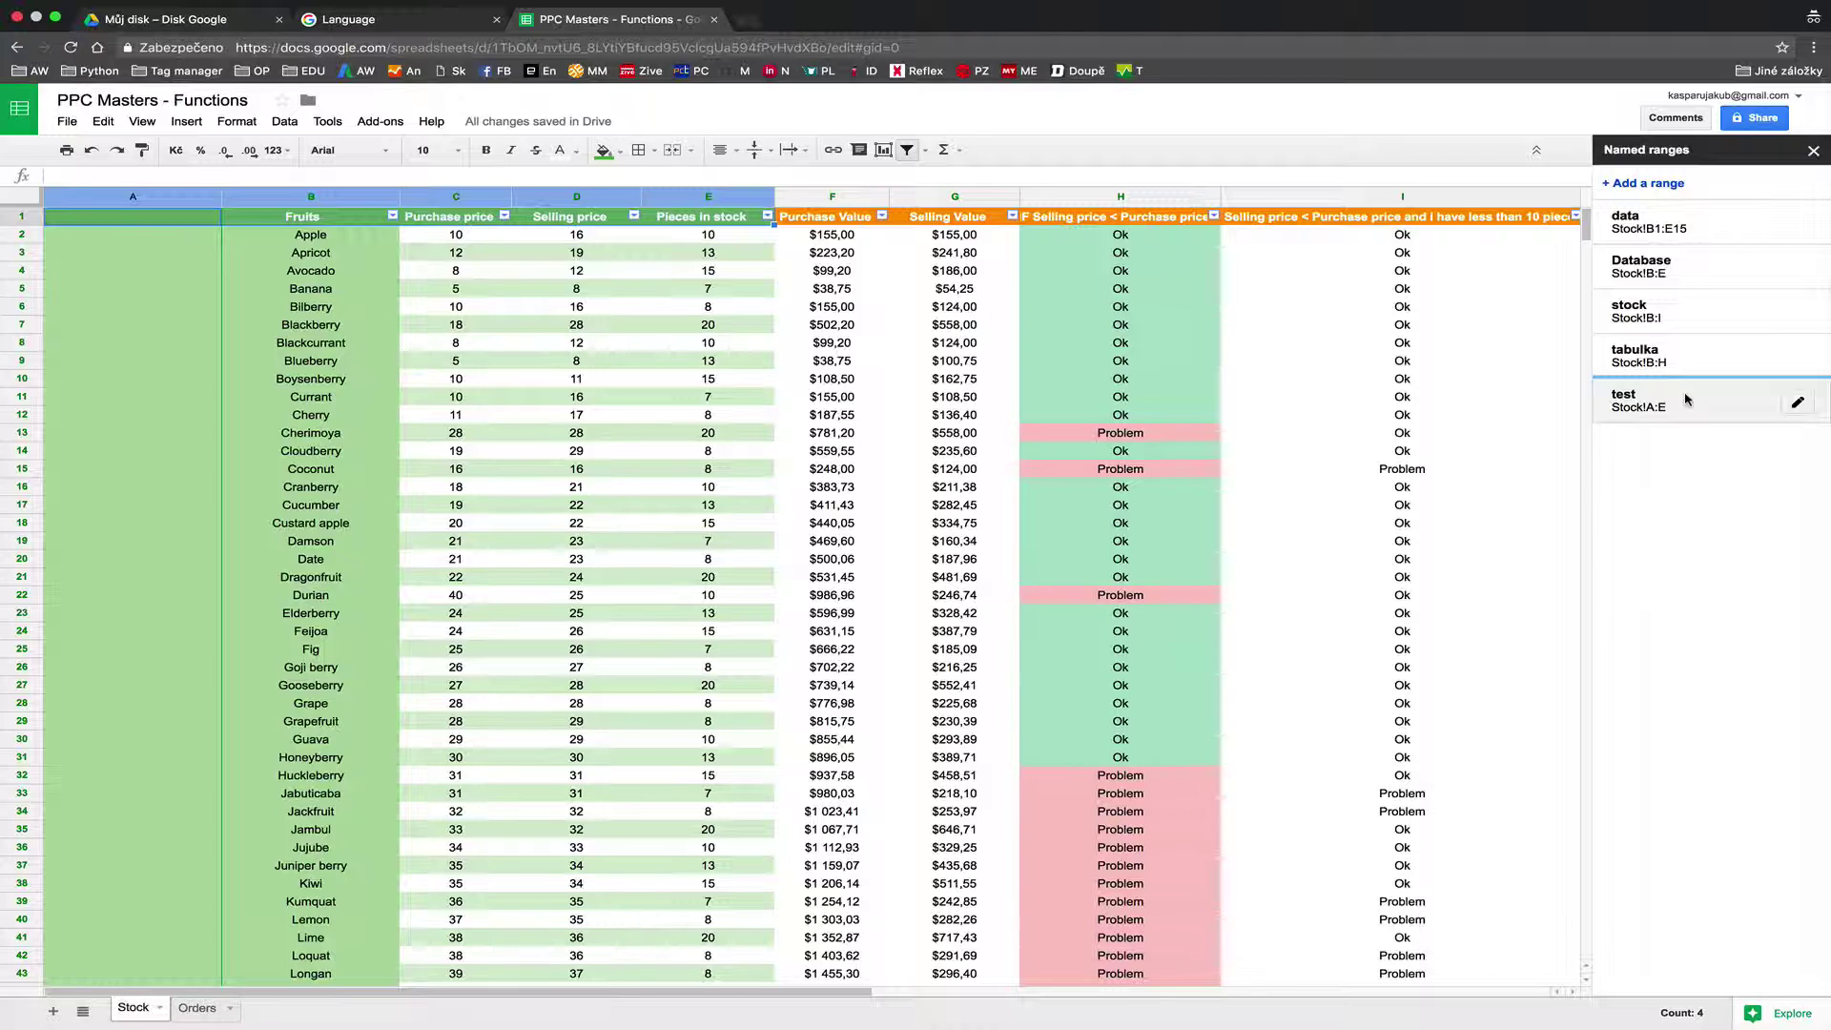
Set the lookup range in C2's VLOOKUP formula on the Orders sheet to Database.
{"action": "left_click", "coordinate": [198, 1008]}
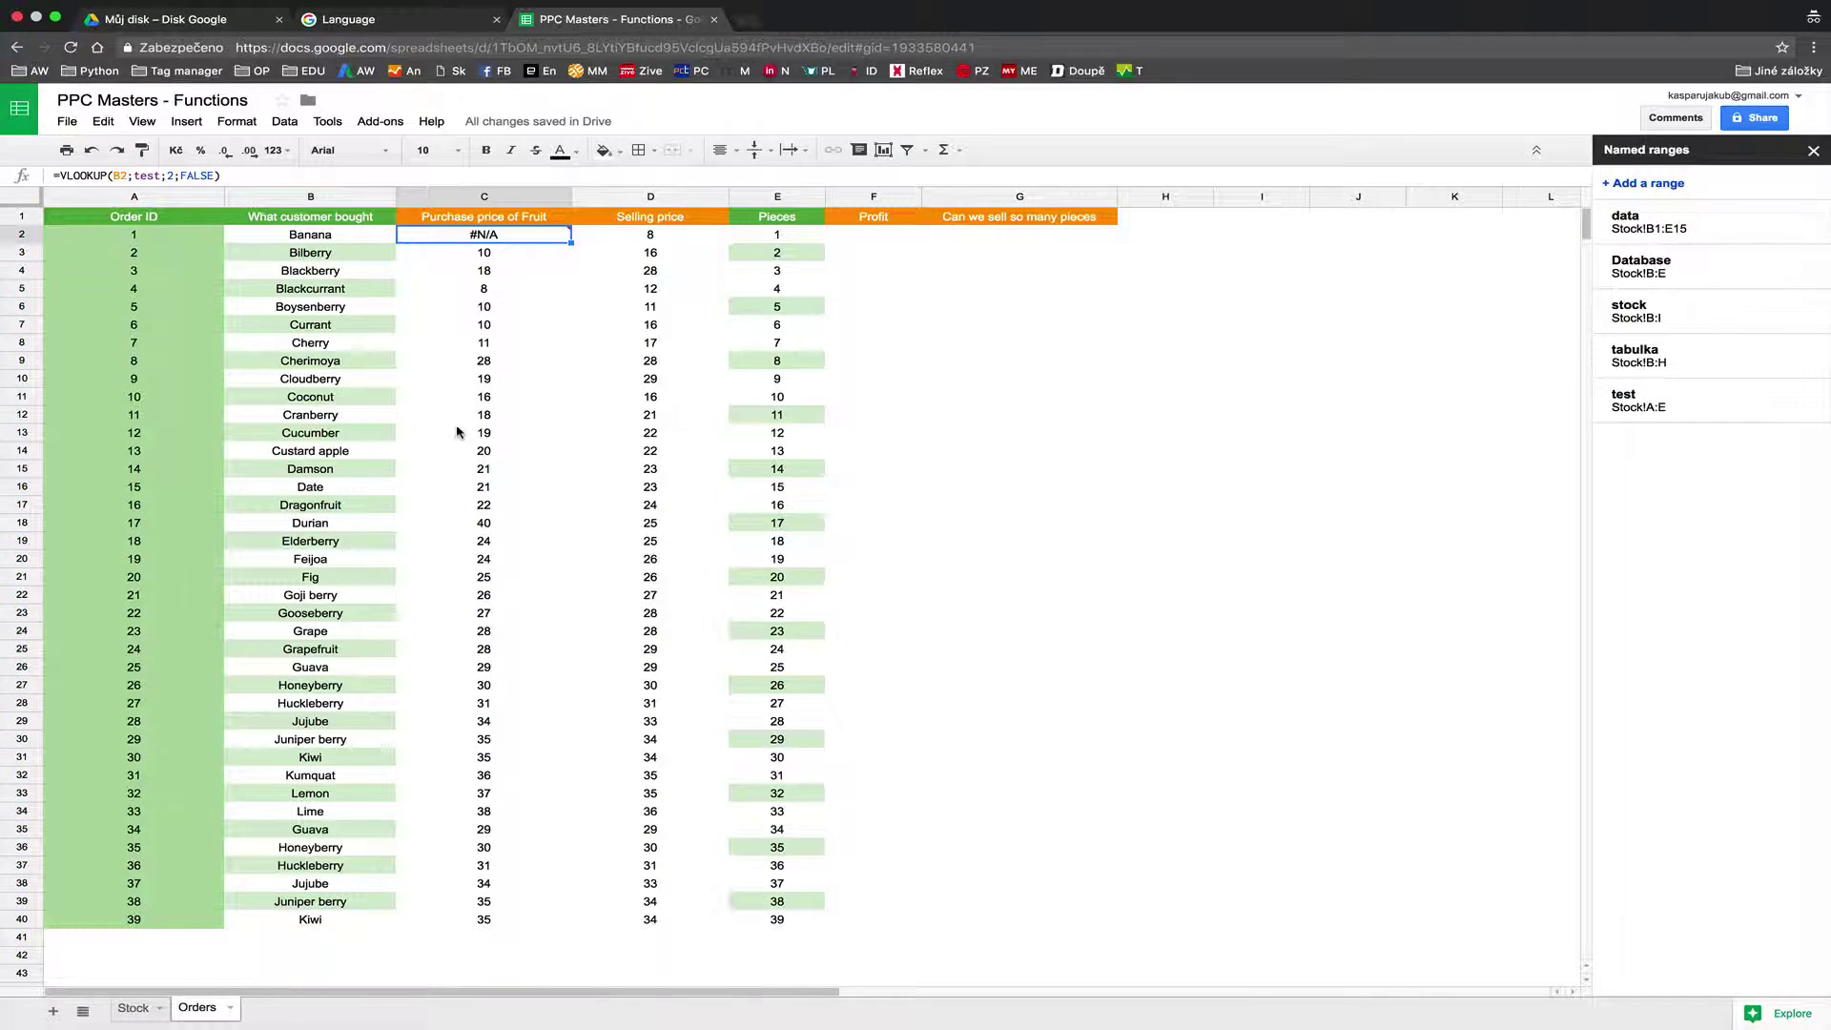
{"action": "double_click", "coordinate": [147, 175]}
{"action": "type", "text": "Data"}
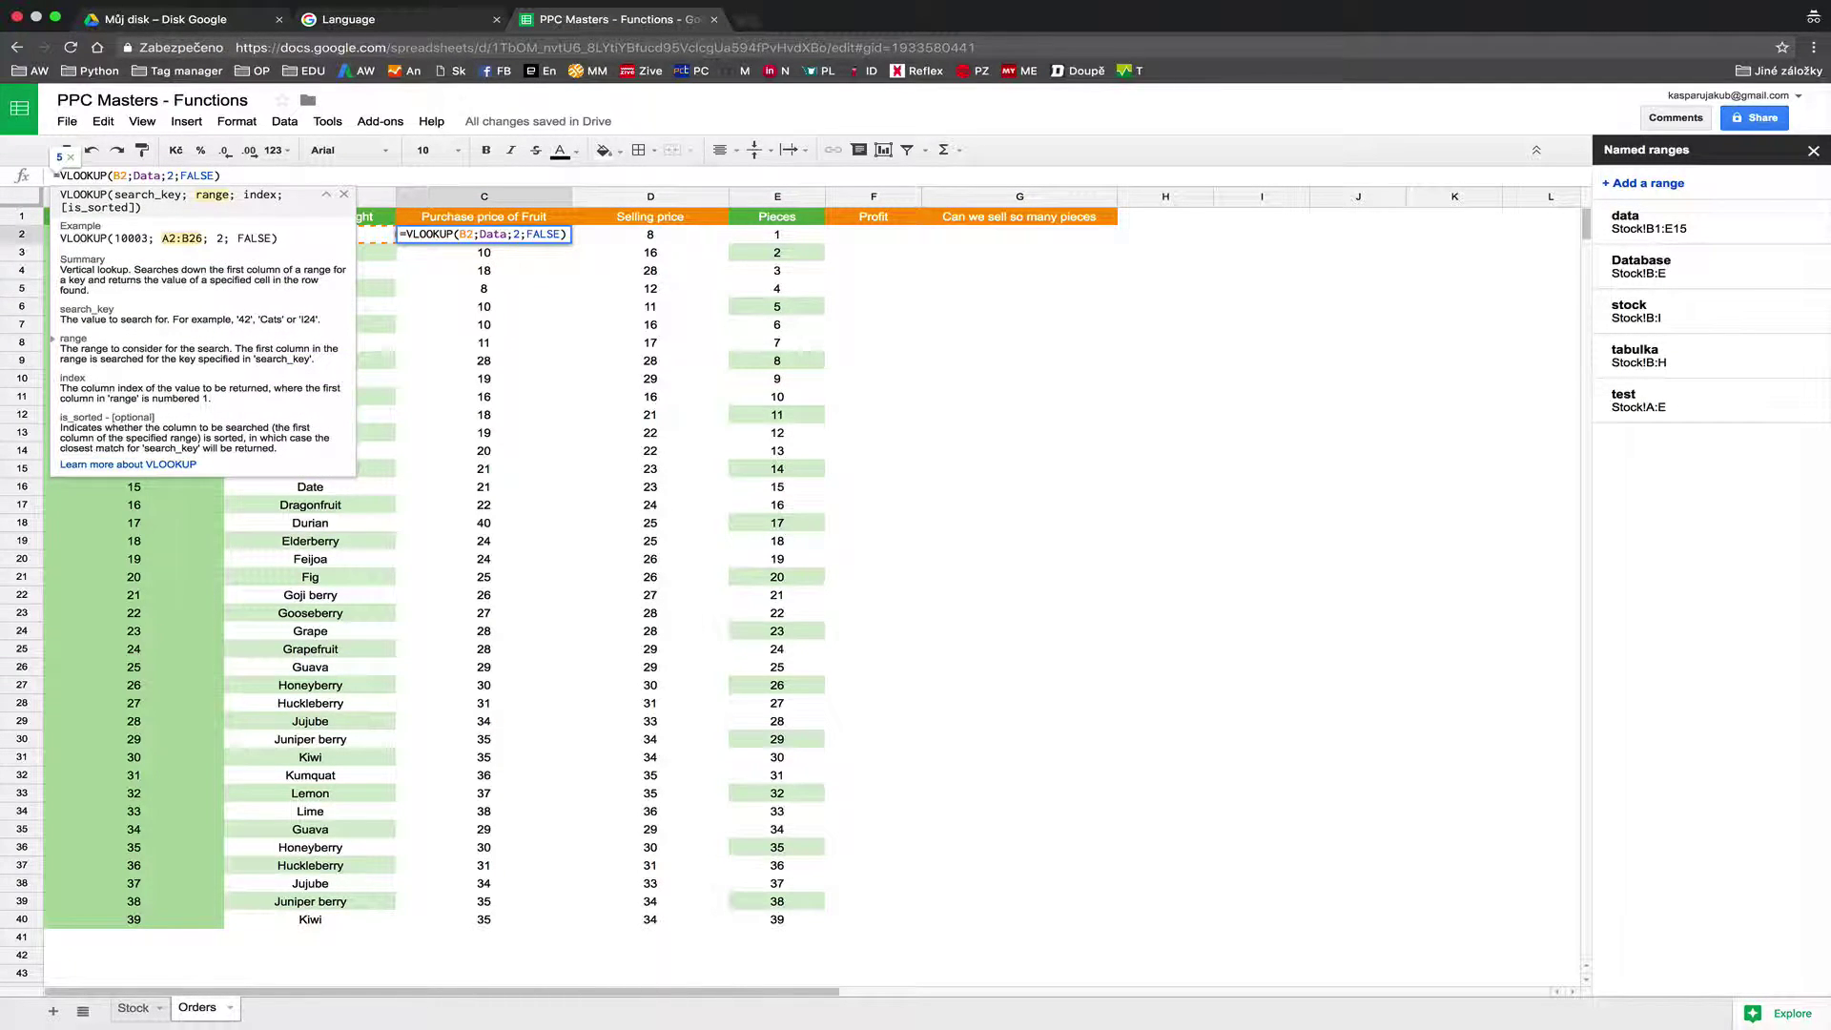
{"action": "type", "text": "base"}
{"action": "key", "text": "Return"}
{"action": "left_click", "coordinate": [459, 234]}
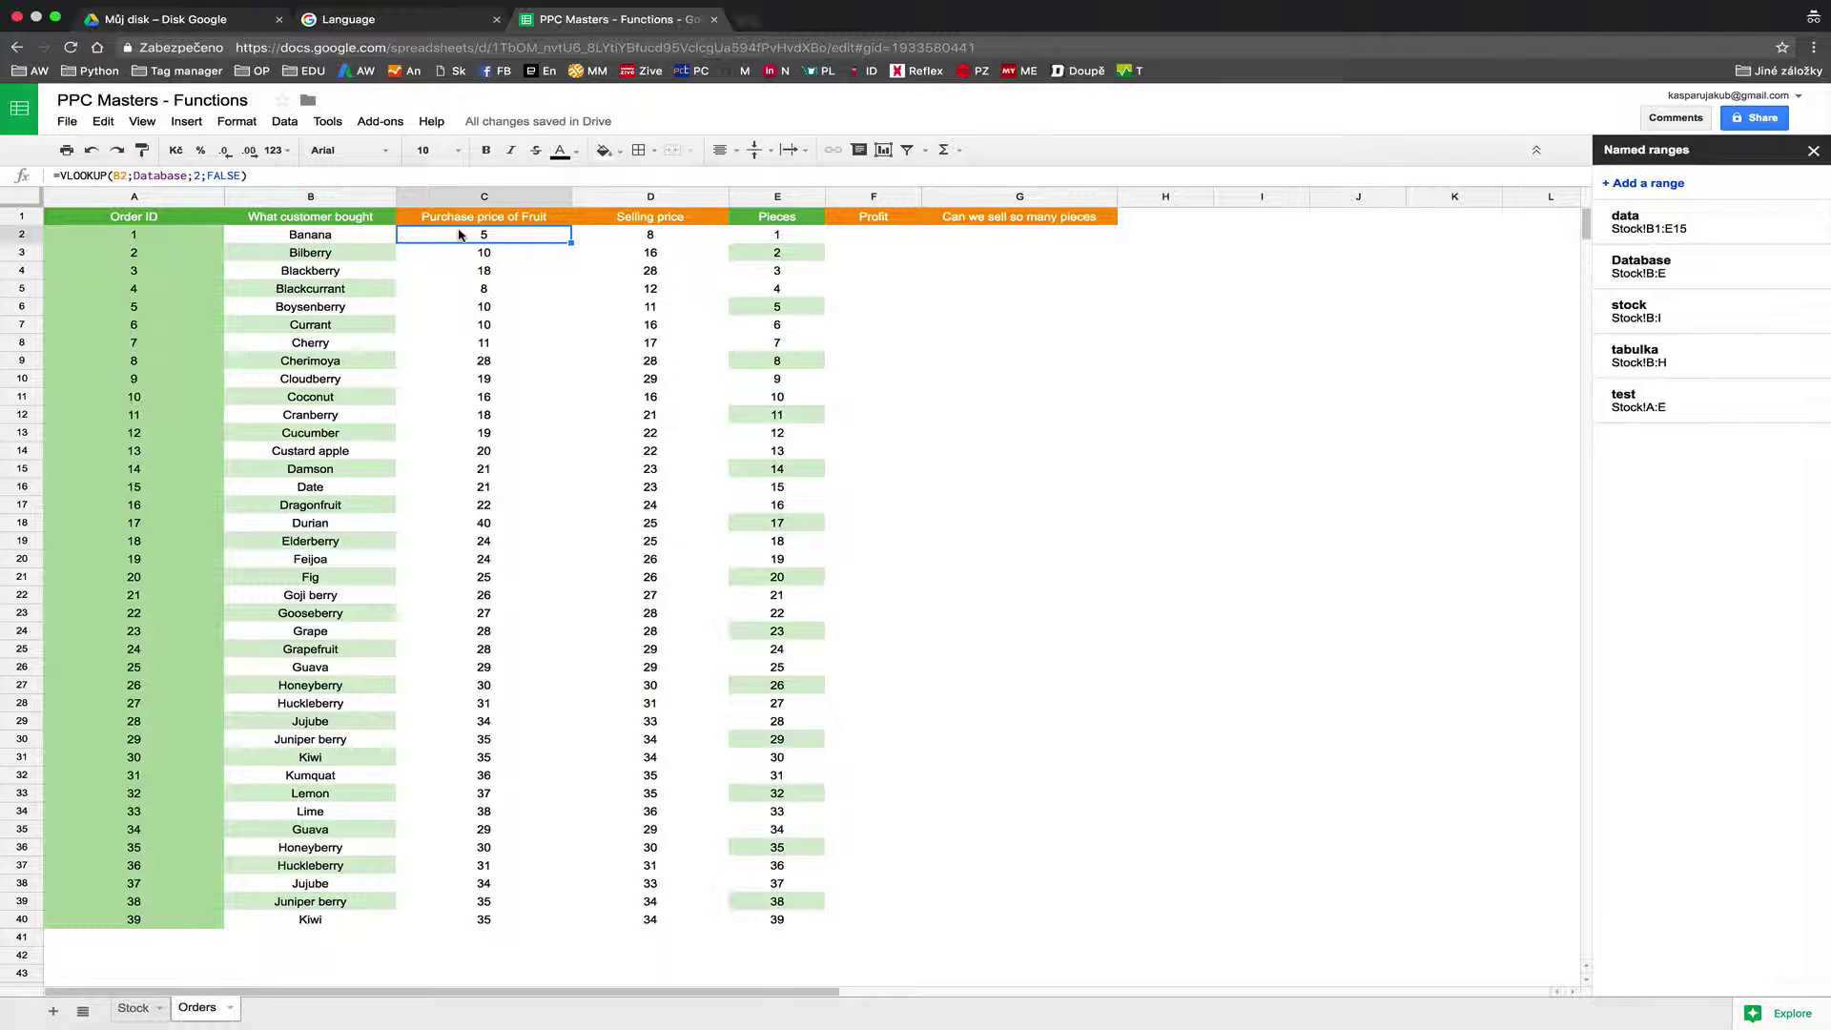
Calculate the first order's profit in F2 on the Orders sheet with the formula =(D2-C2)*E2.
{"action": "left_click", "coordinate": [864, 235]}
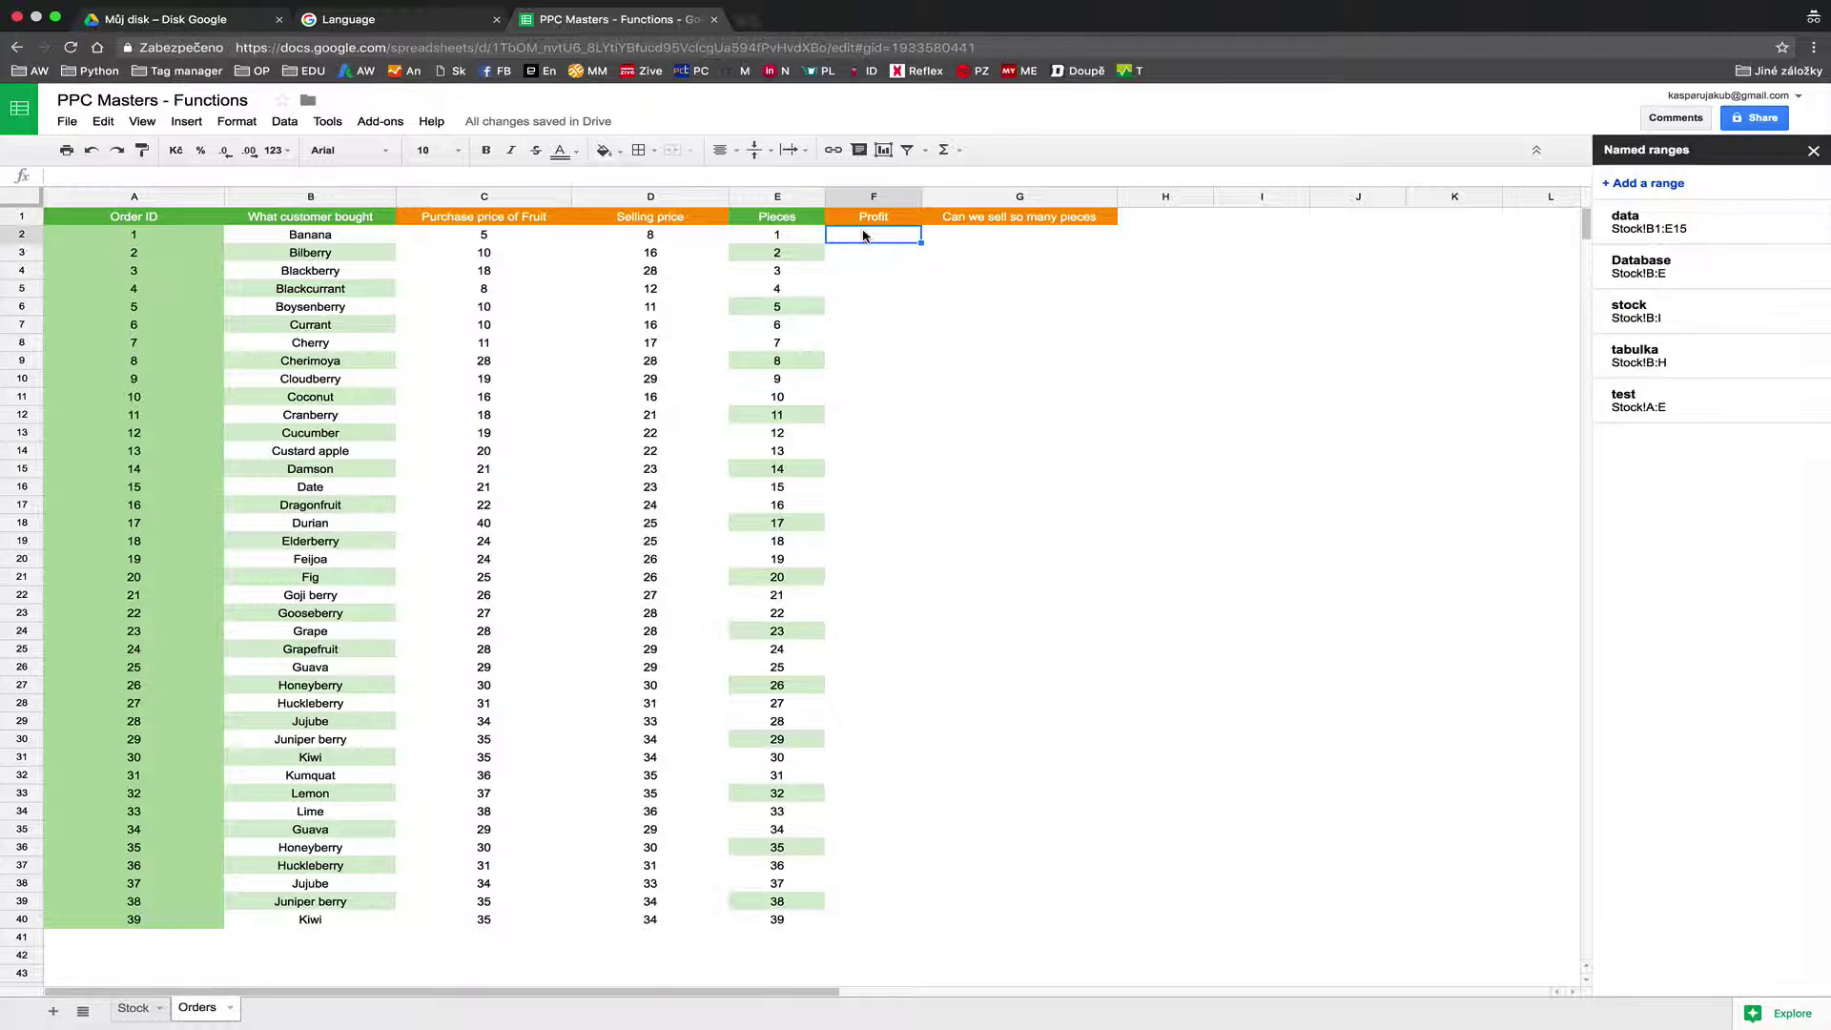
{"action": "type", "text": "=("}
{"action": "left_click", "coordinate": [775, 236]}
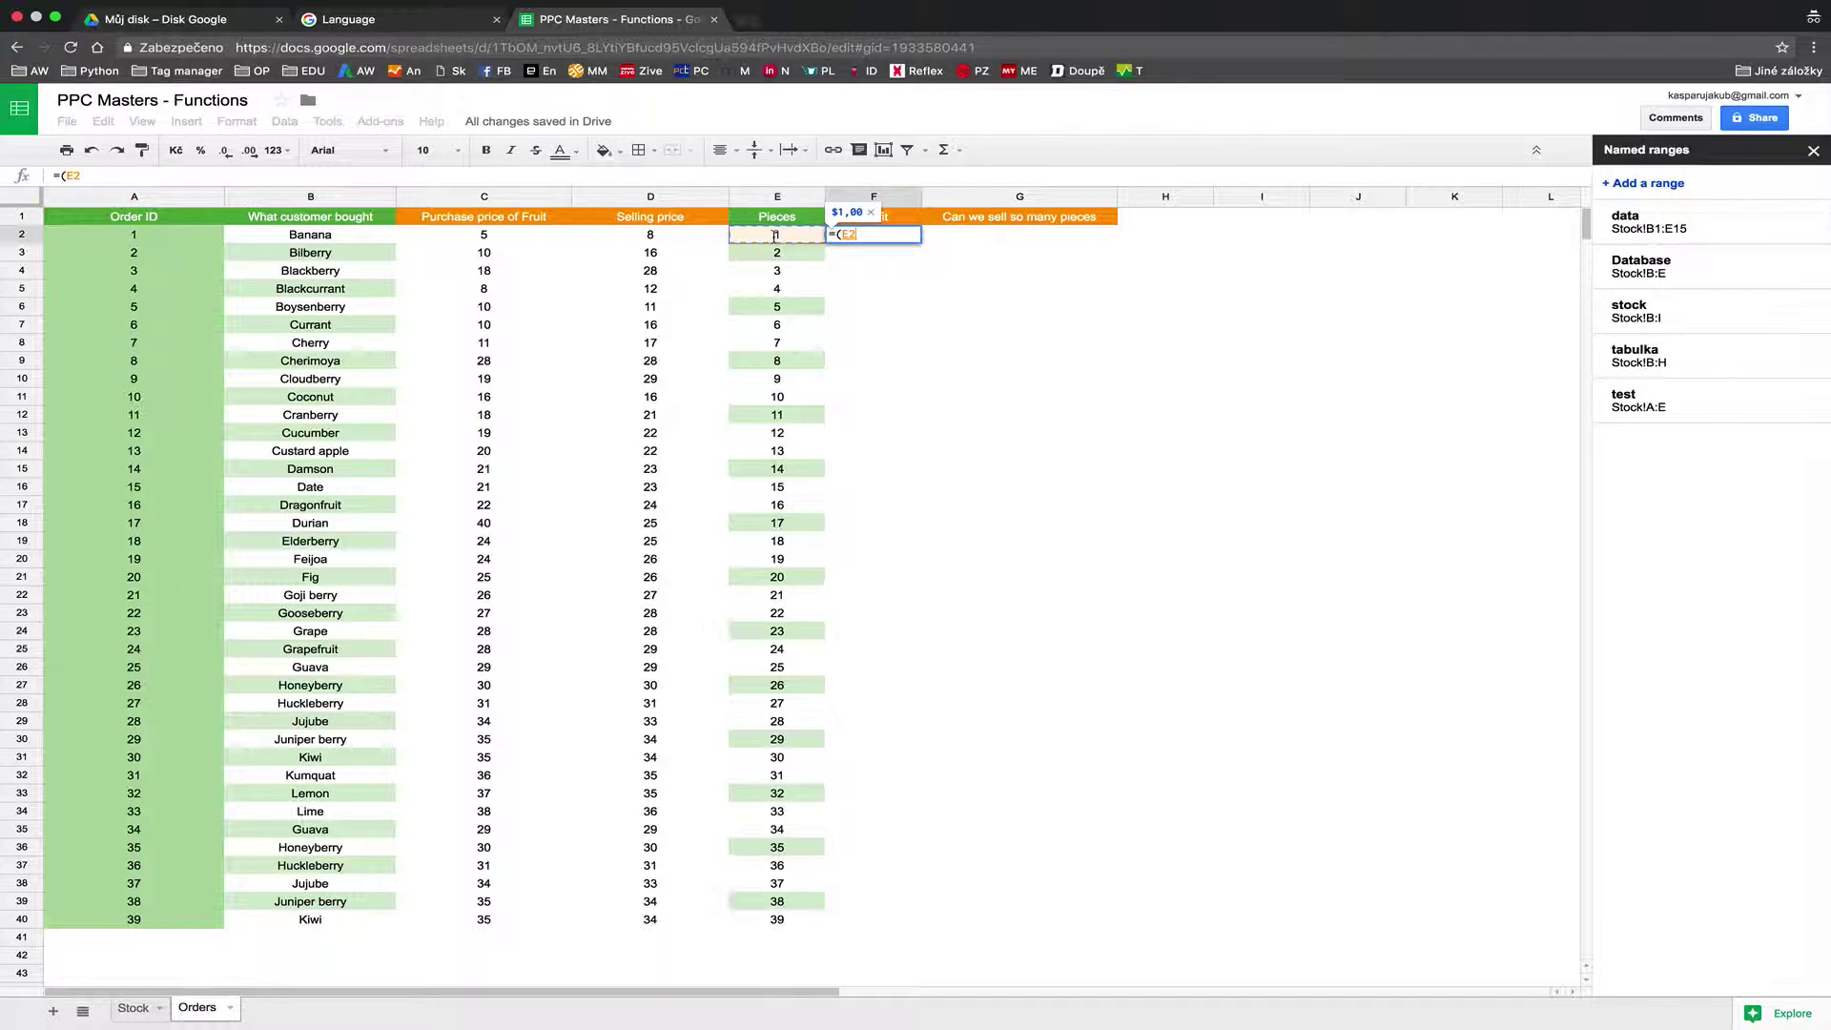
{"action": "type", "text": "*"}
{"action": "key", "text": "BackSpace"}
{"action": "key", "text": "BackSpace"}
{"action": "key", "text": "BackSpace"}
{"action": "left_click", "coordinate": [656, 234]}
{"action": "type", "text": "-"}
{"action": "left_click", "coordinate": [482, 237]}
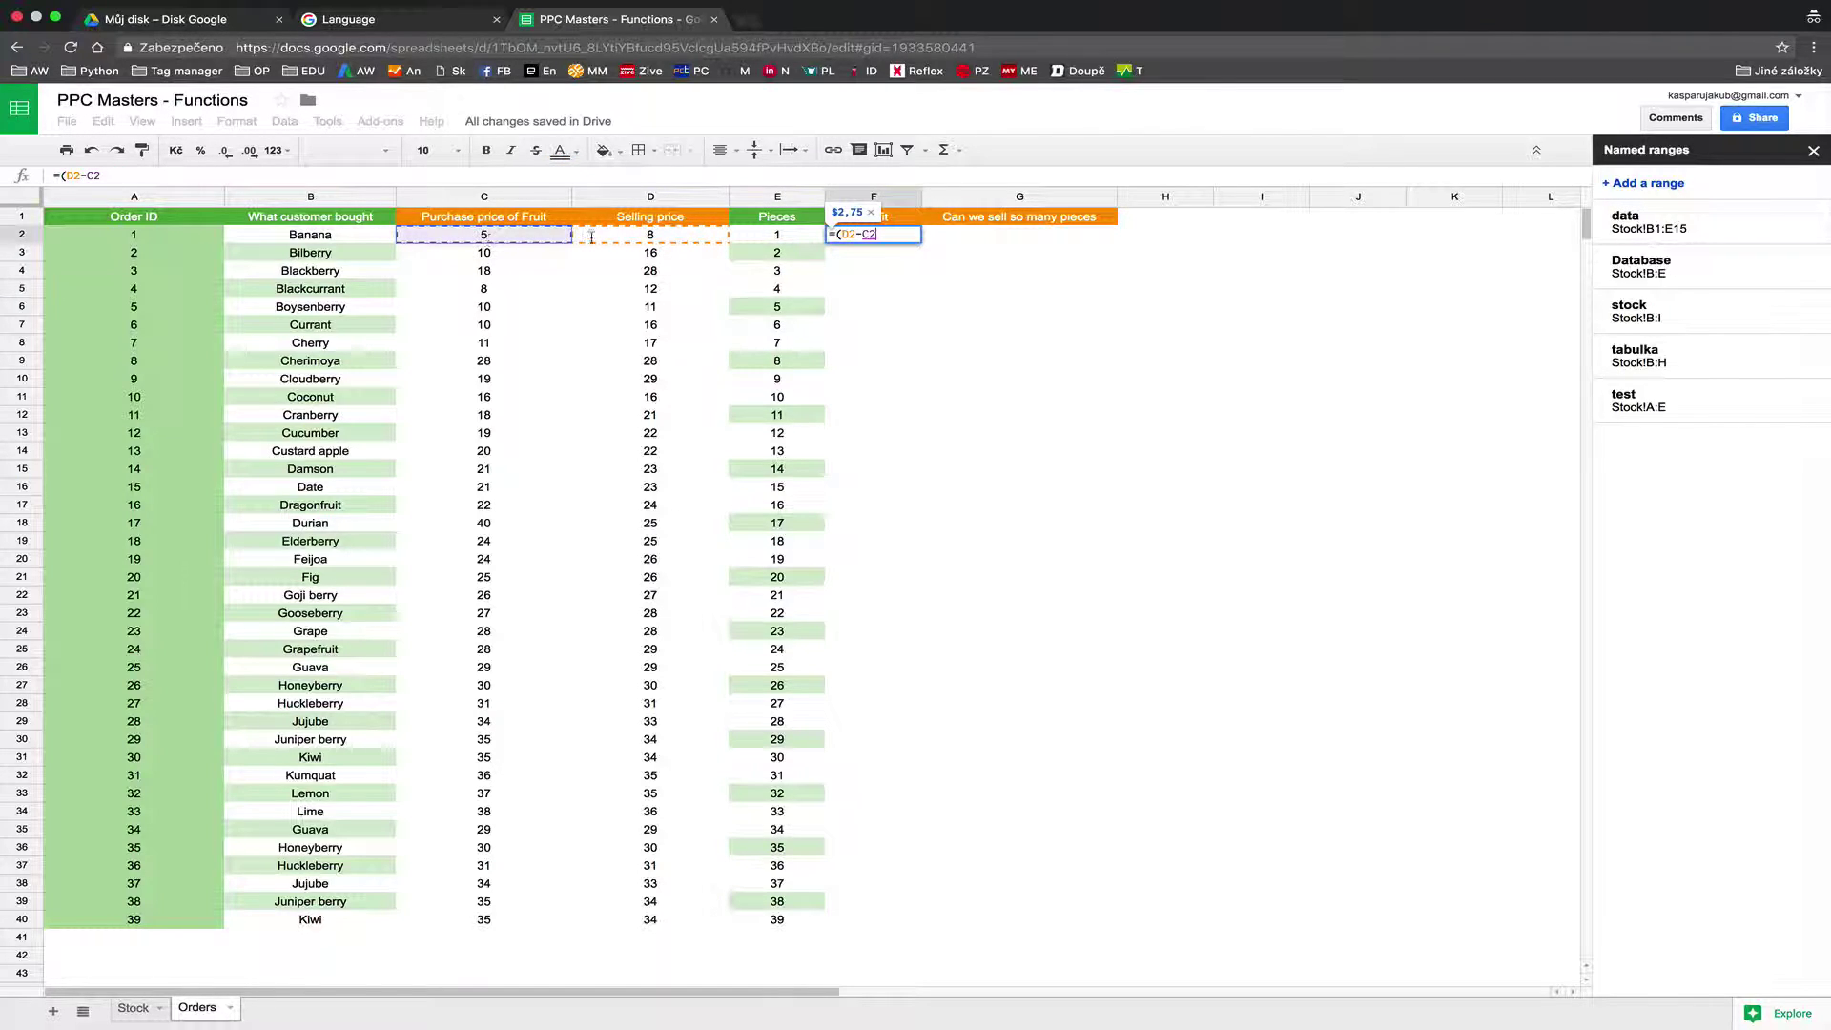
{"action": "type", "text": "("}
{"action": "key", "text": "BackSpace"}
{"action": "type", "text": ")*"}
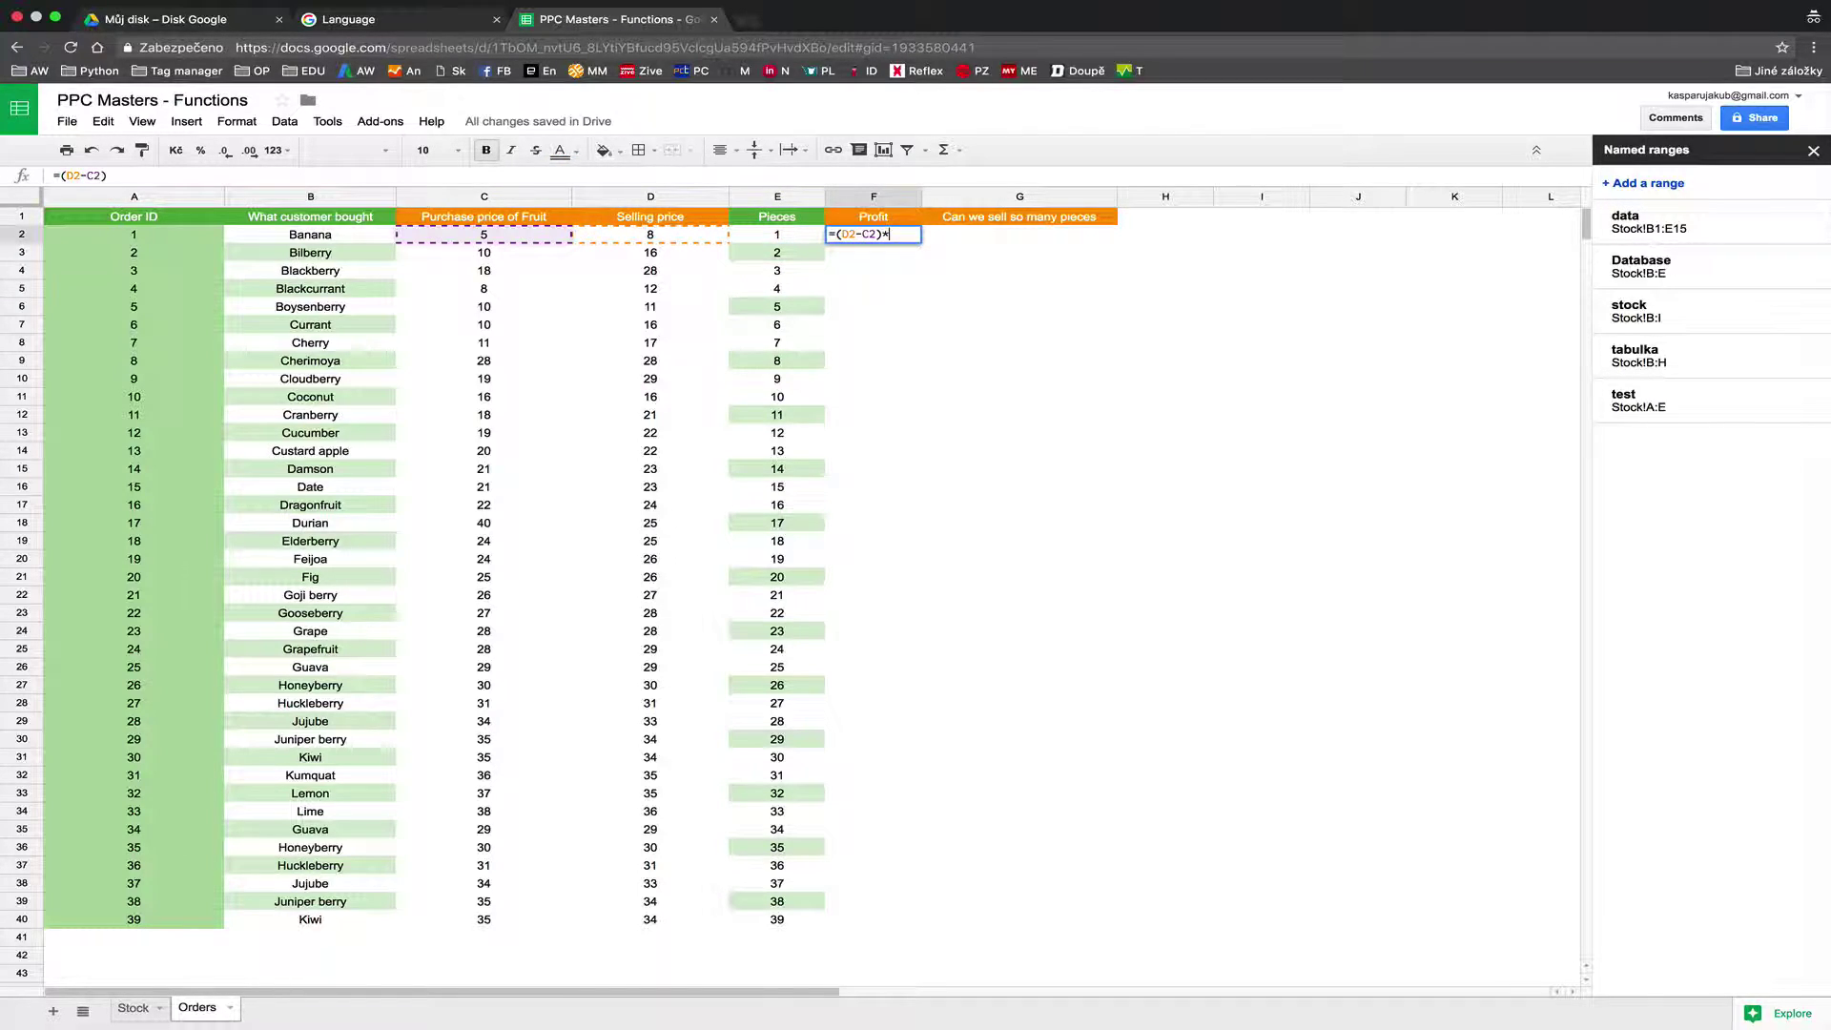
{"action": "left_click", "coordinate": [779, 239]}
{"action": "key", "text": "Return"}
Fill F2's profit formula down the Profit column to the last order in row 40.
{"action": "left_click", "coordinate": [915, 238]}
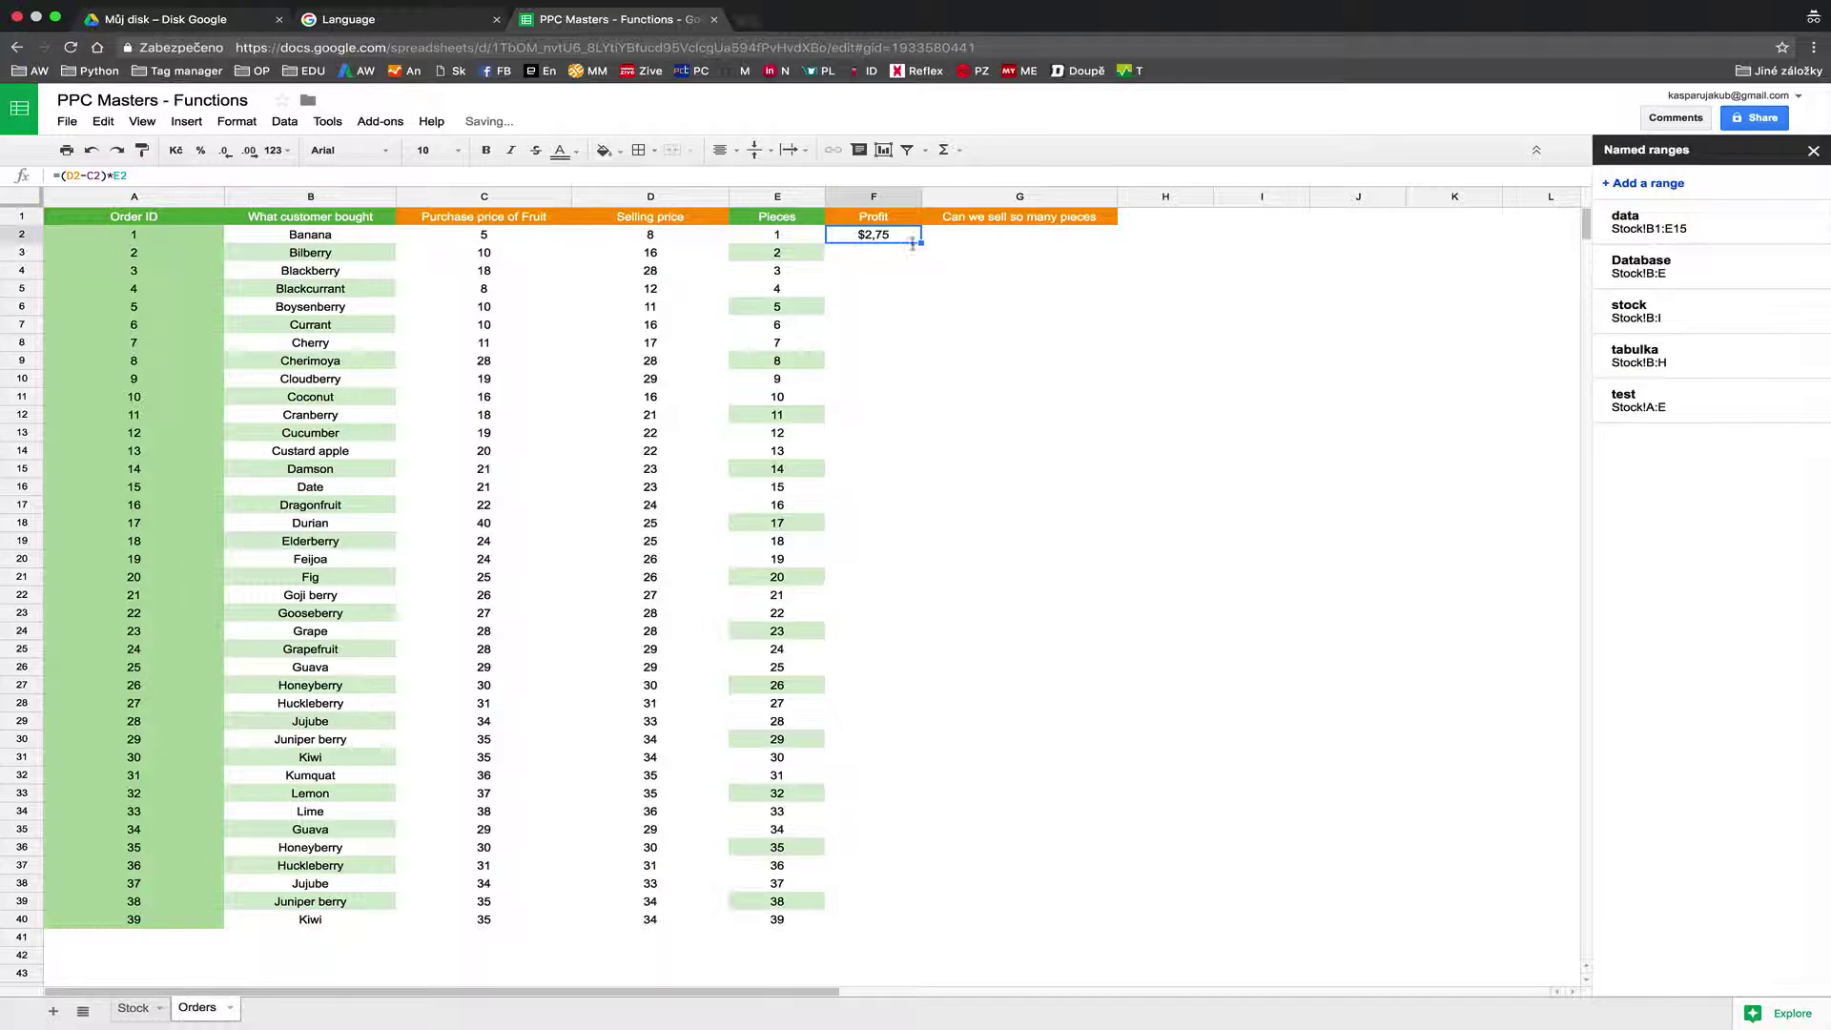
{"action": "double_click", "coordinate": [922, 243]}
{"action": "left_click", "coordinate": [958, 274]}
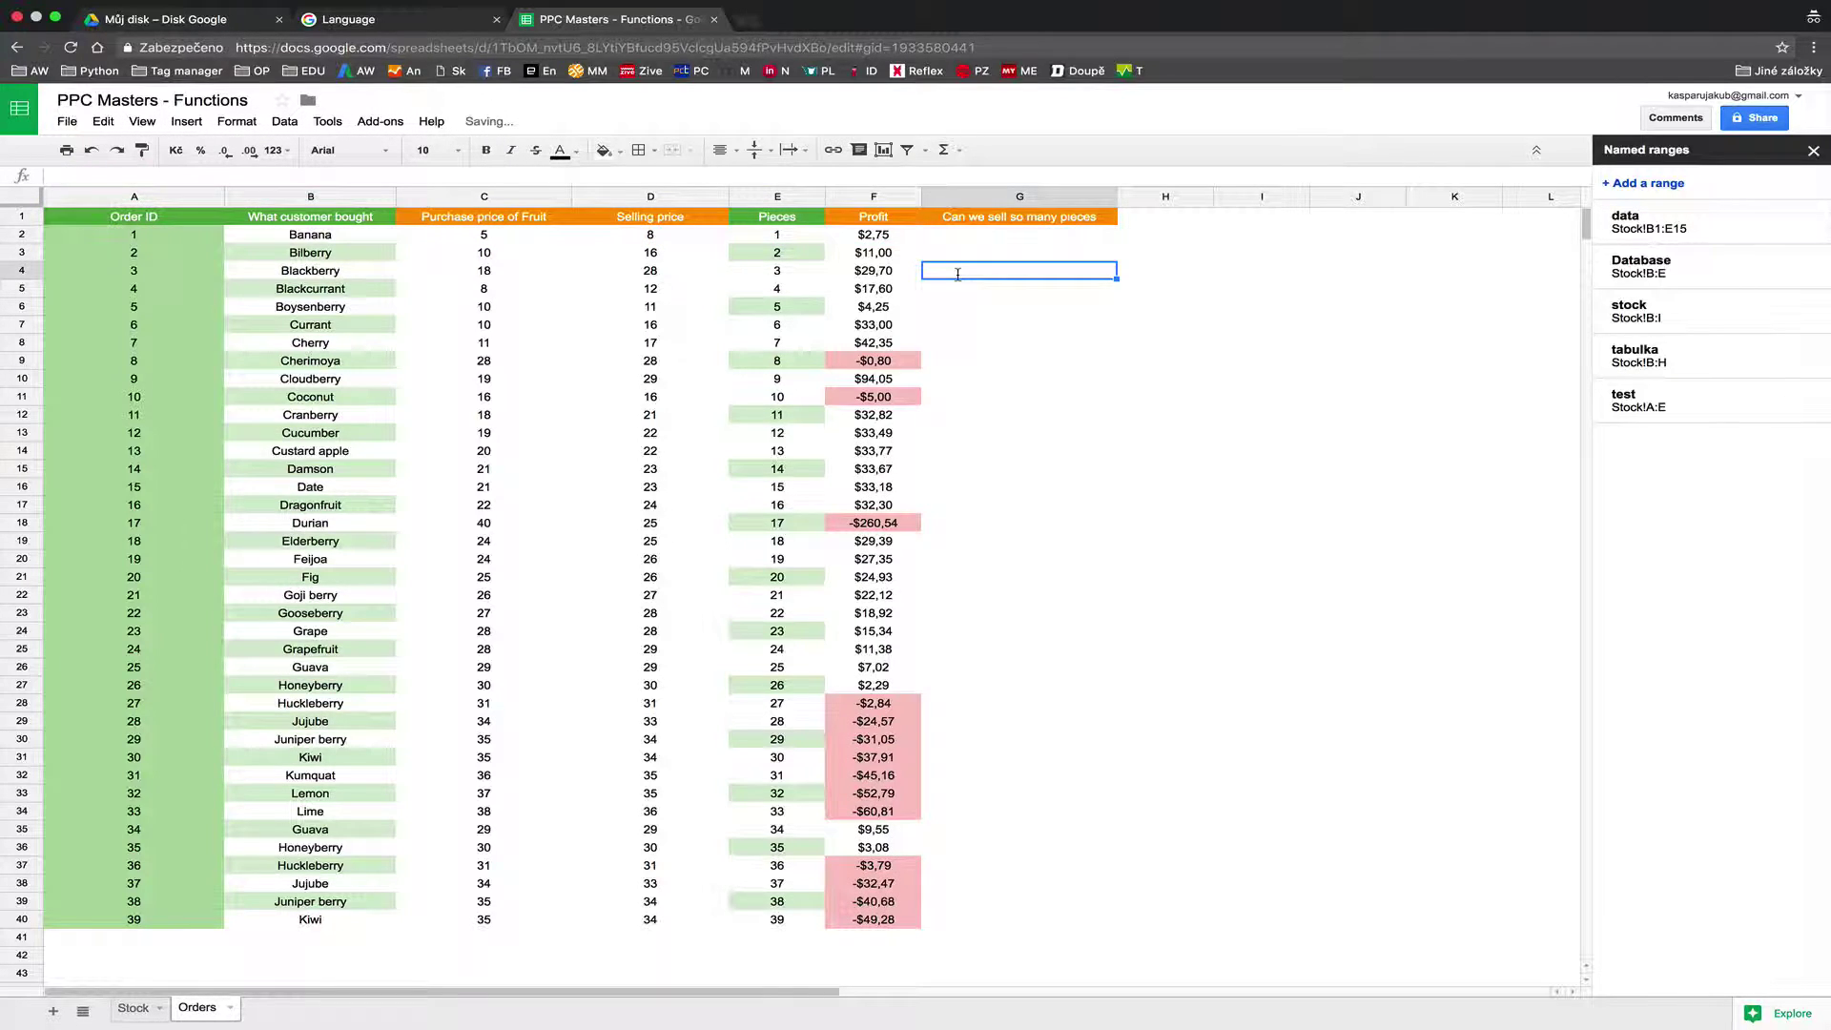
Delete the "Value is less than 0" conditional formatting rule from the Profit column.
{"action": "left_click", "coordinate": [877, 196]}
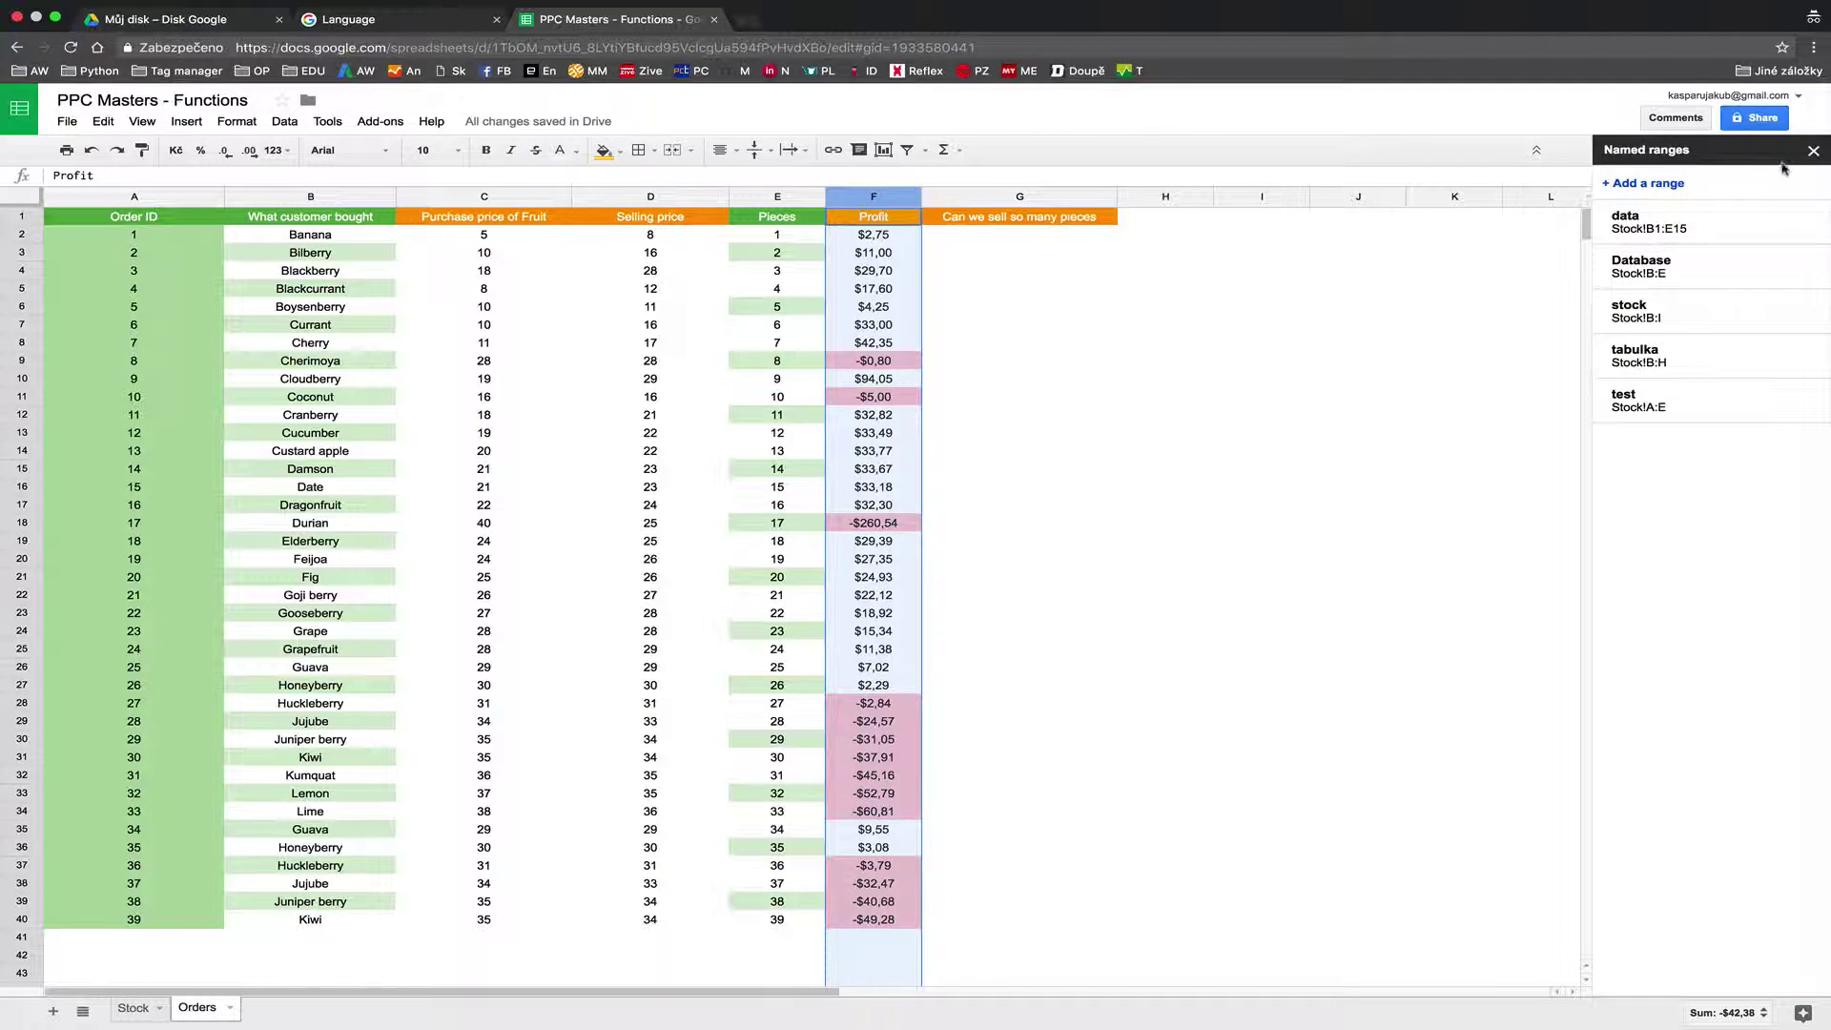
{"action": "left_click", "coordinate": [1812, 153]}
{"action": "left_click", "coordinate": [246, 124]}
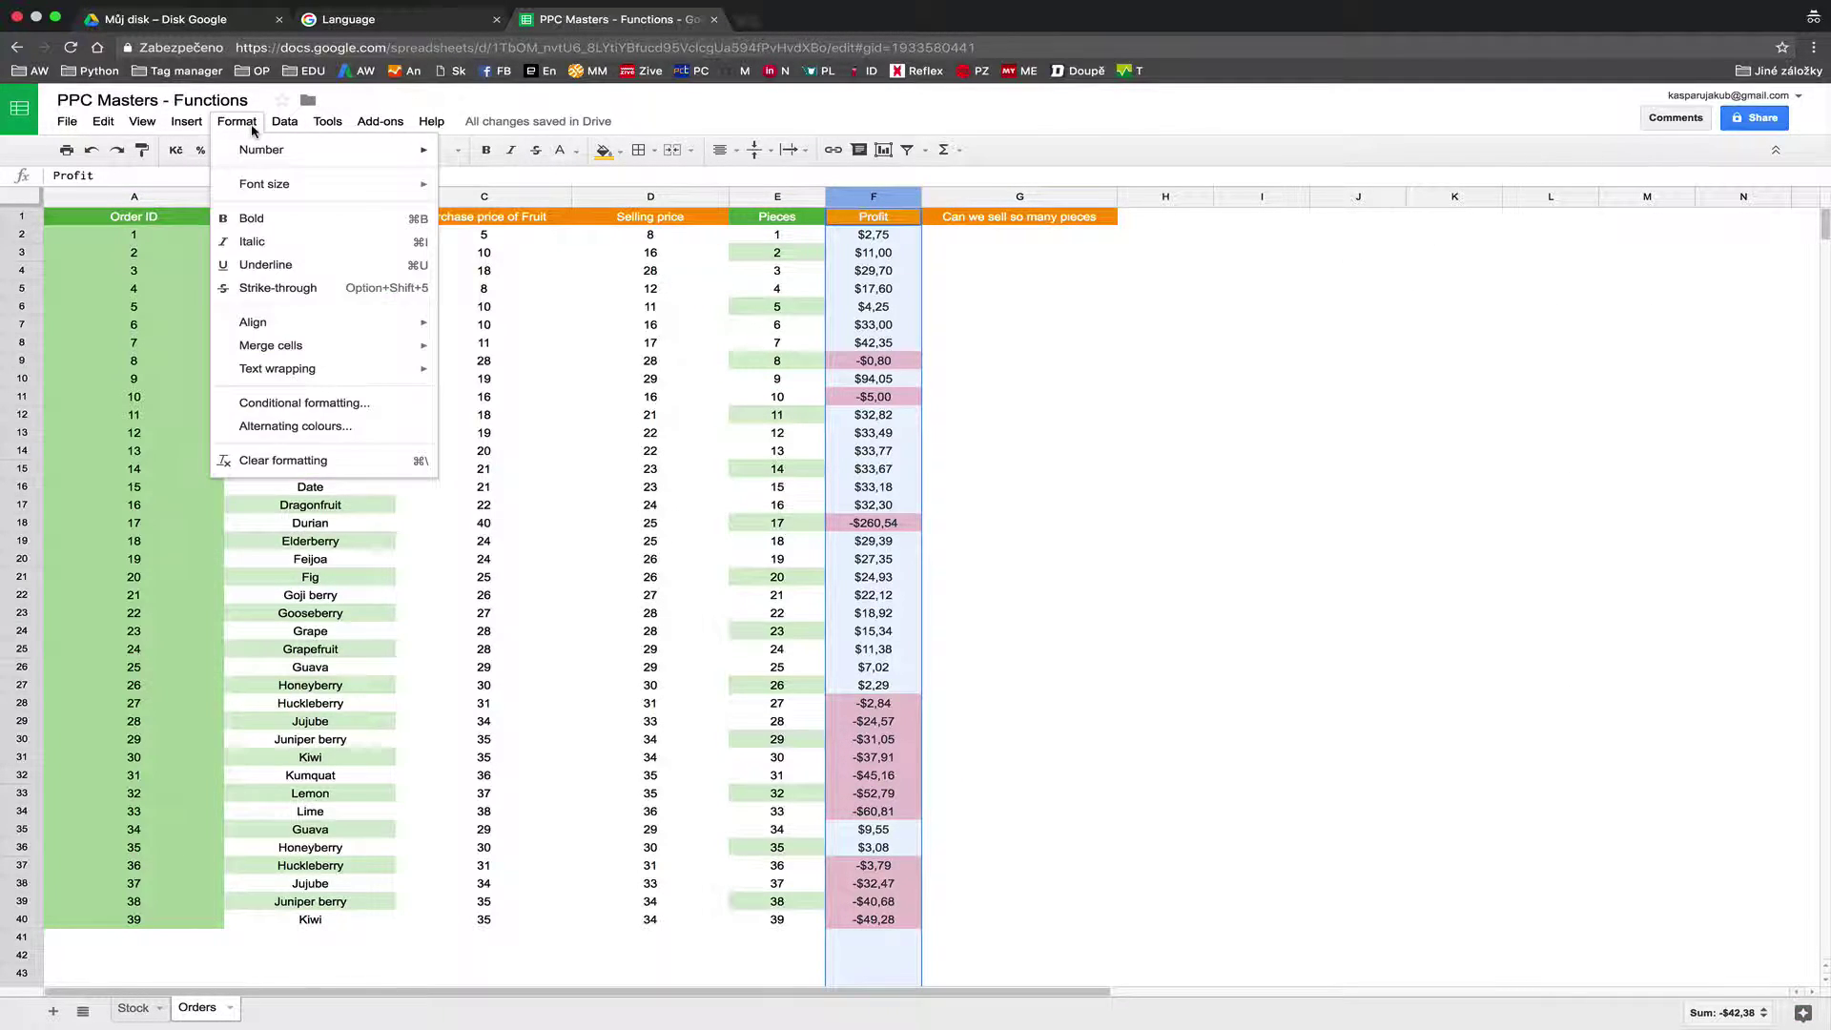
{"action": "left_click", "coordinate": [291, 401]}
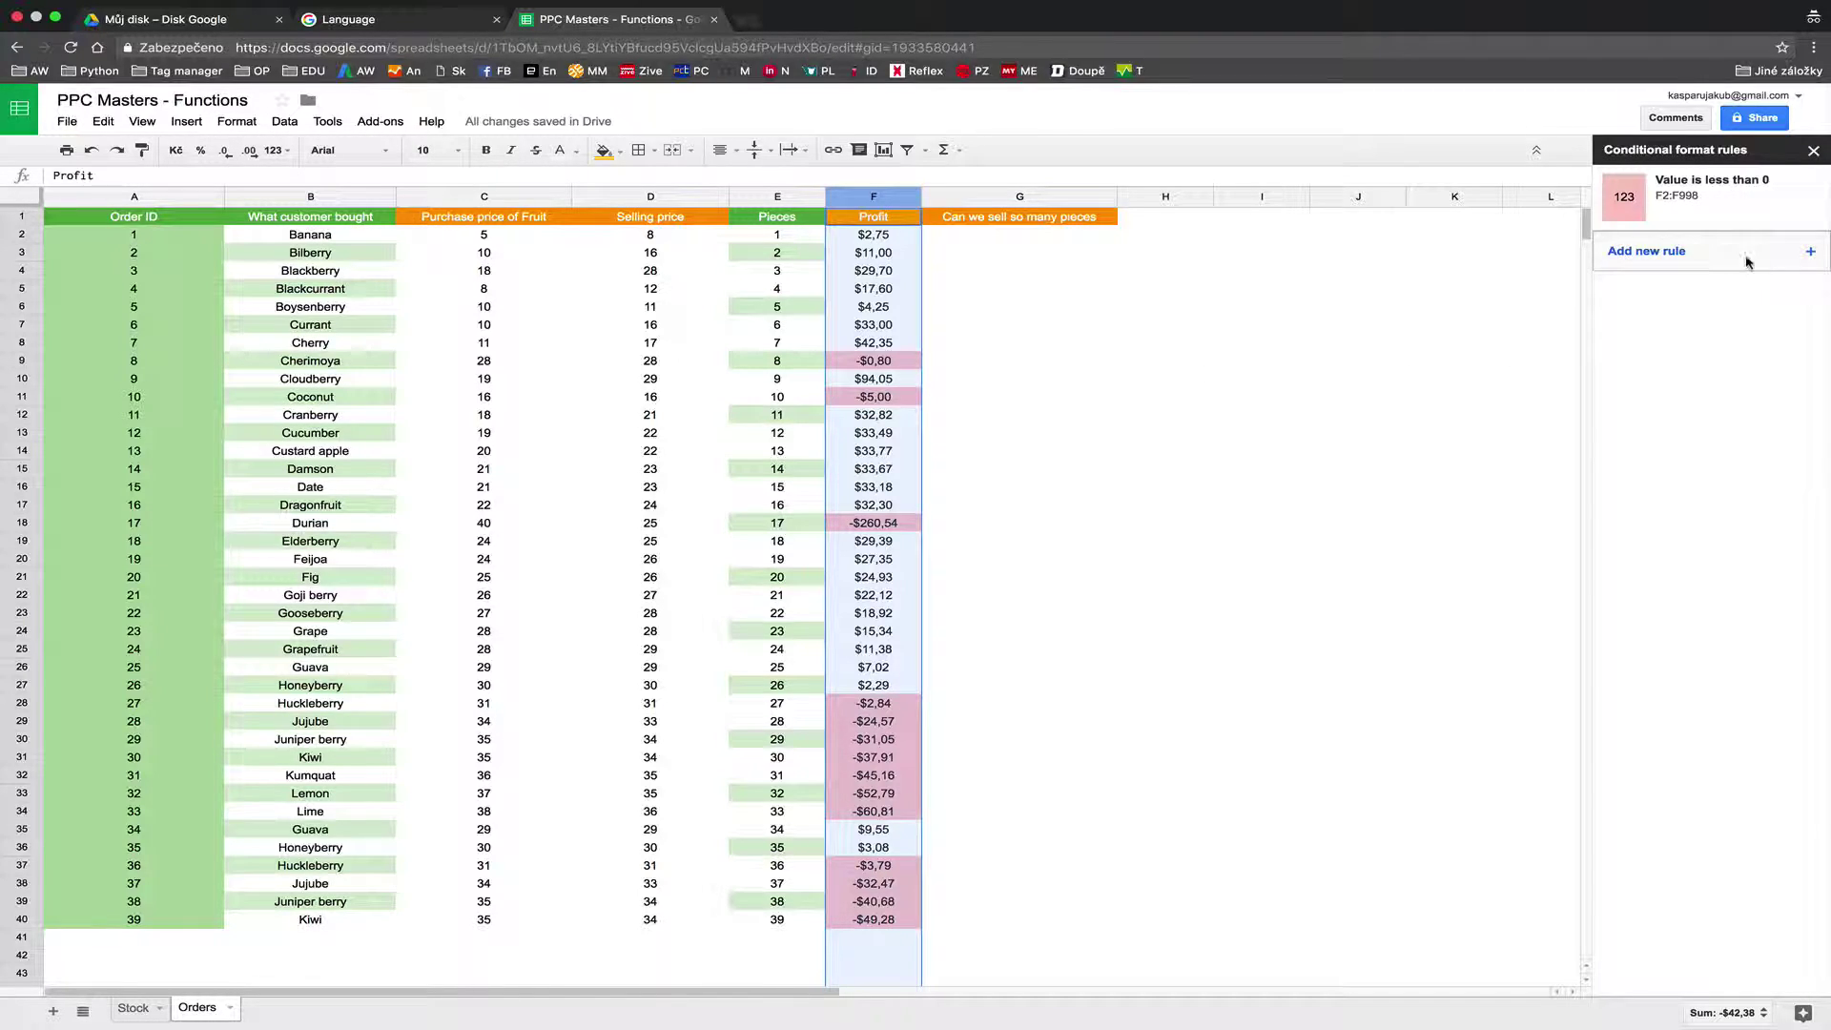
{"action": "left_click", "coordinate": [1807, 203]}
{"action": "left_click", "coordinate": [1237, 549]}
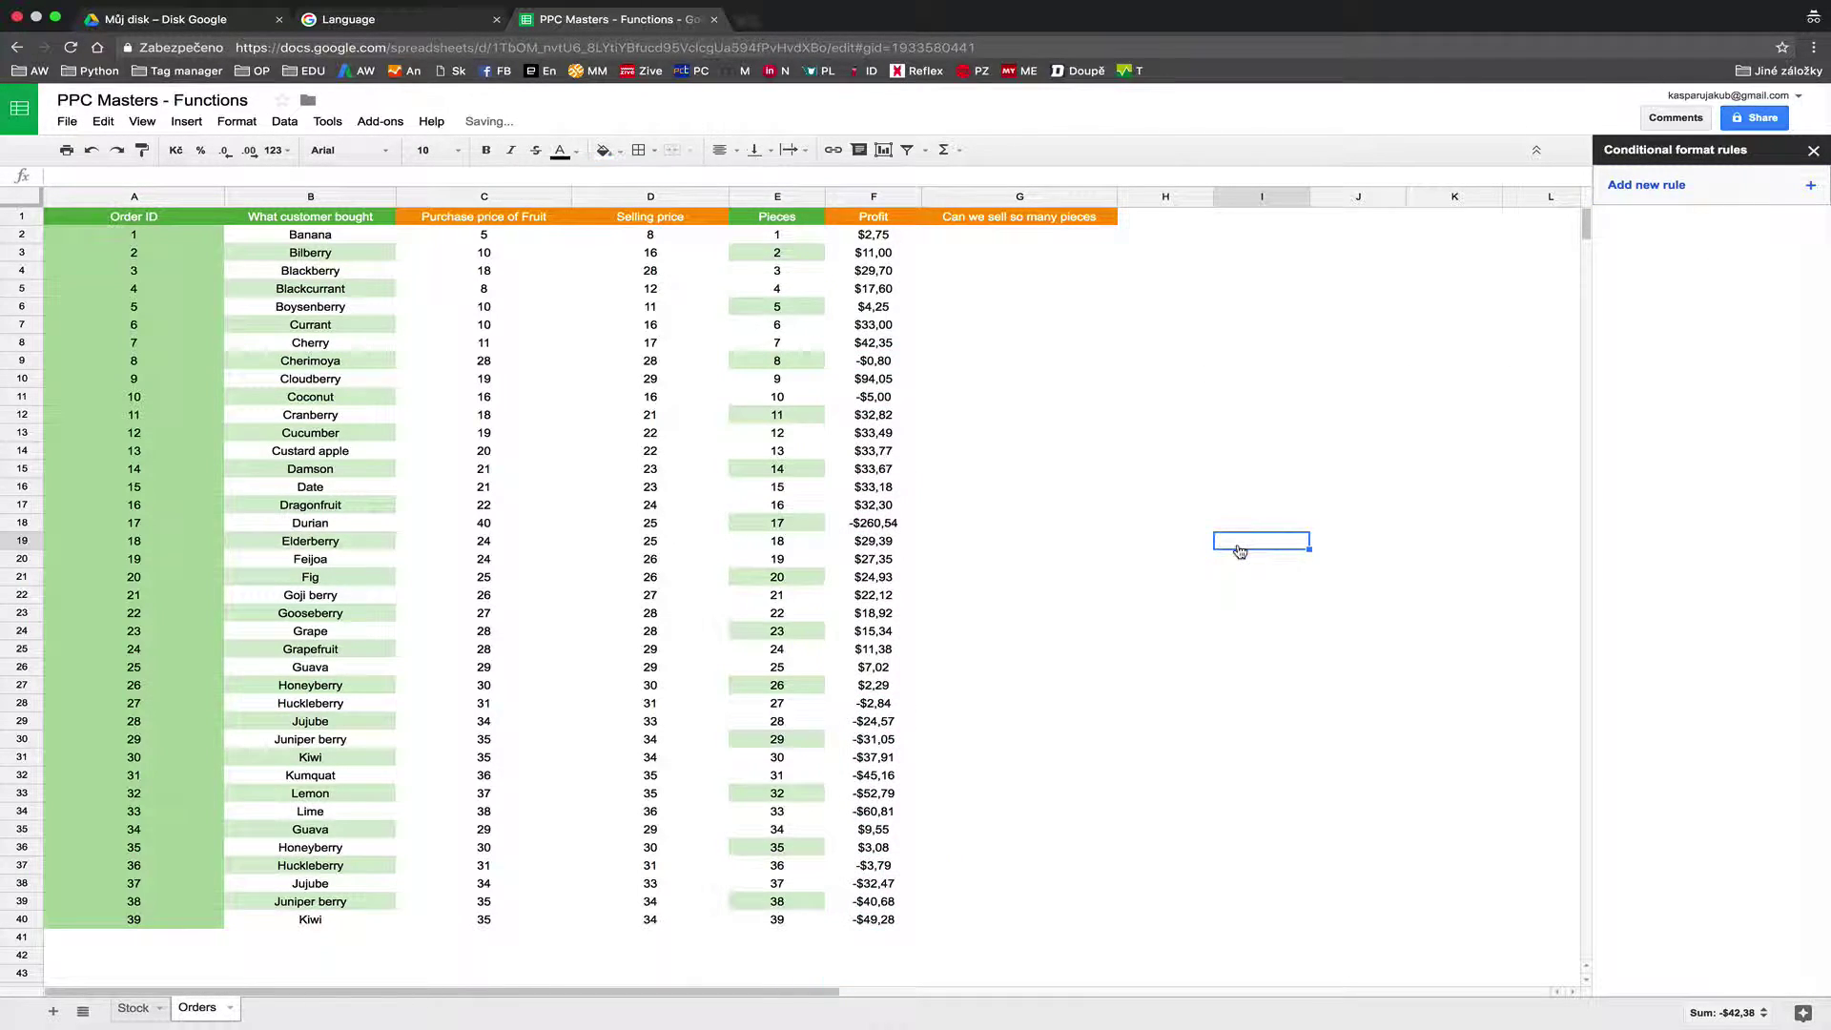
{"action": "left_click", "coordinate": [997, 234]}
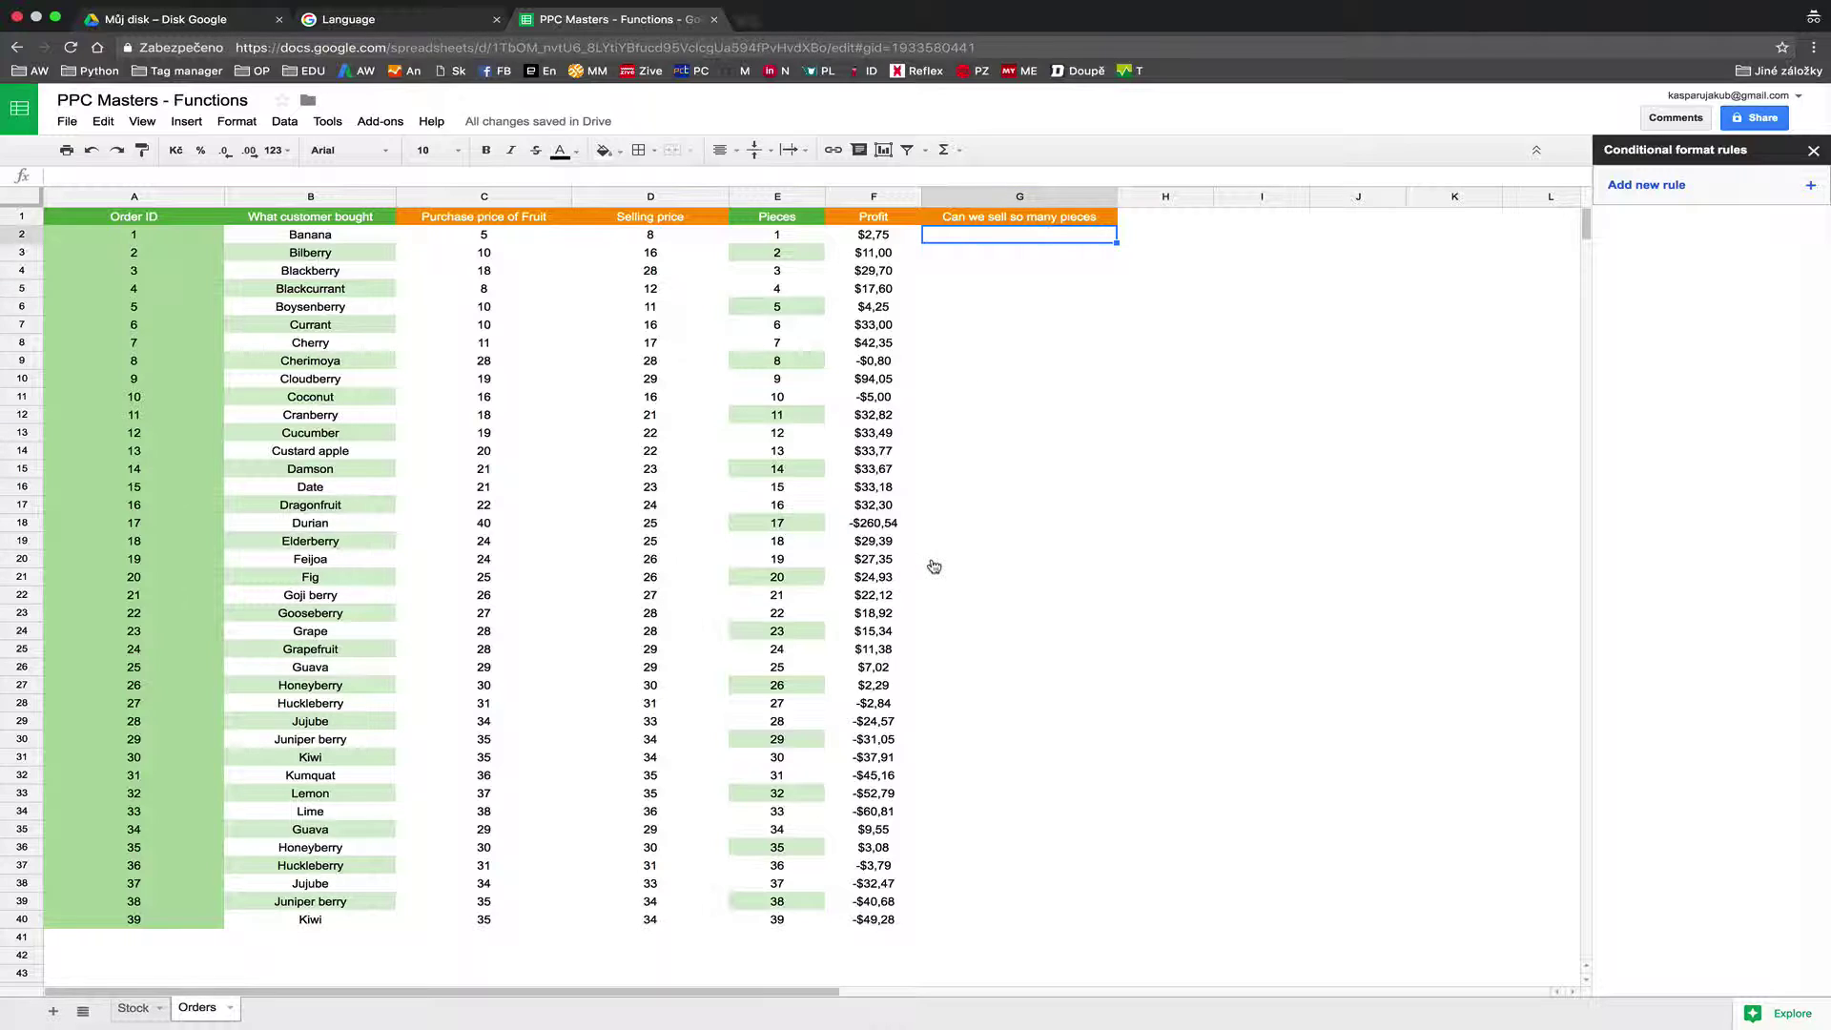
{"action": "left_click", "coordinate": [876, 523]}
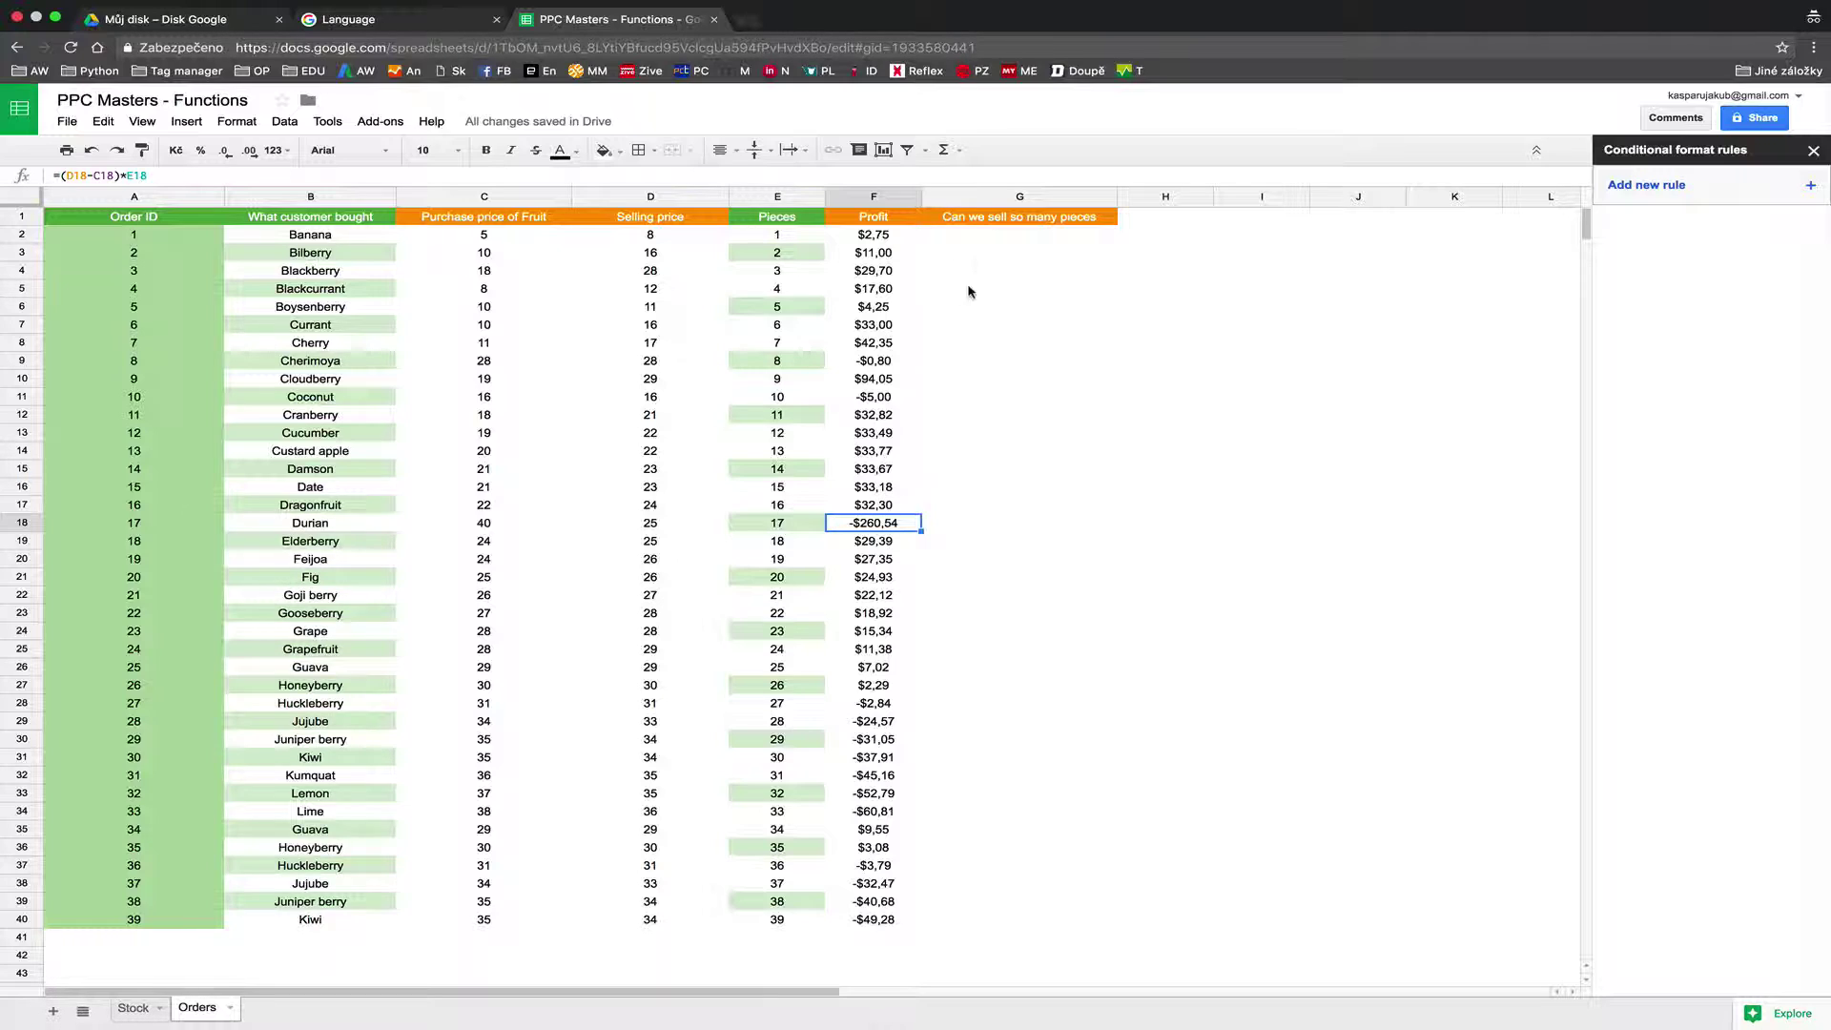
{"action": "left_click", "coordinate": [975, 246]}
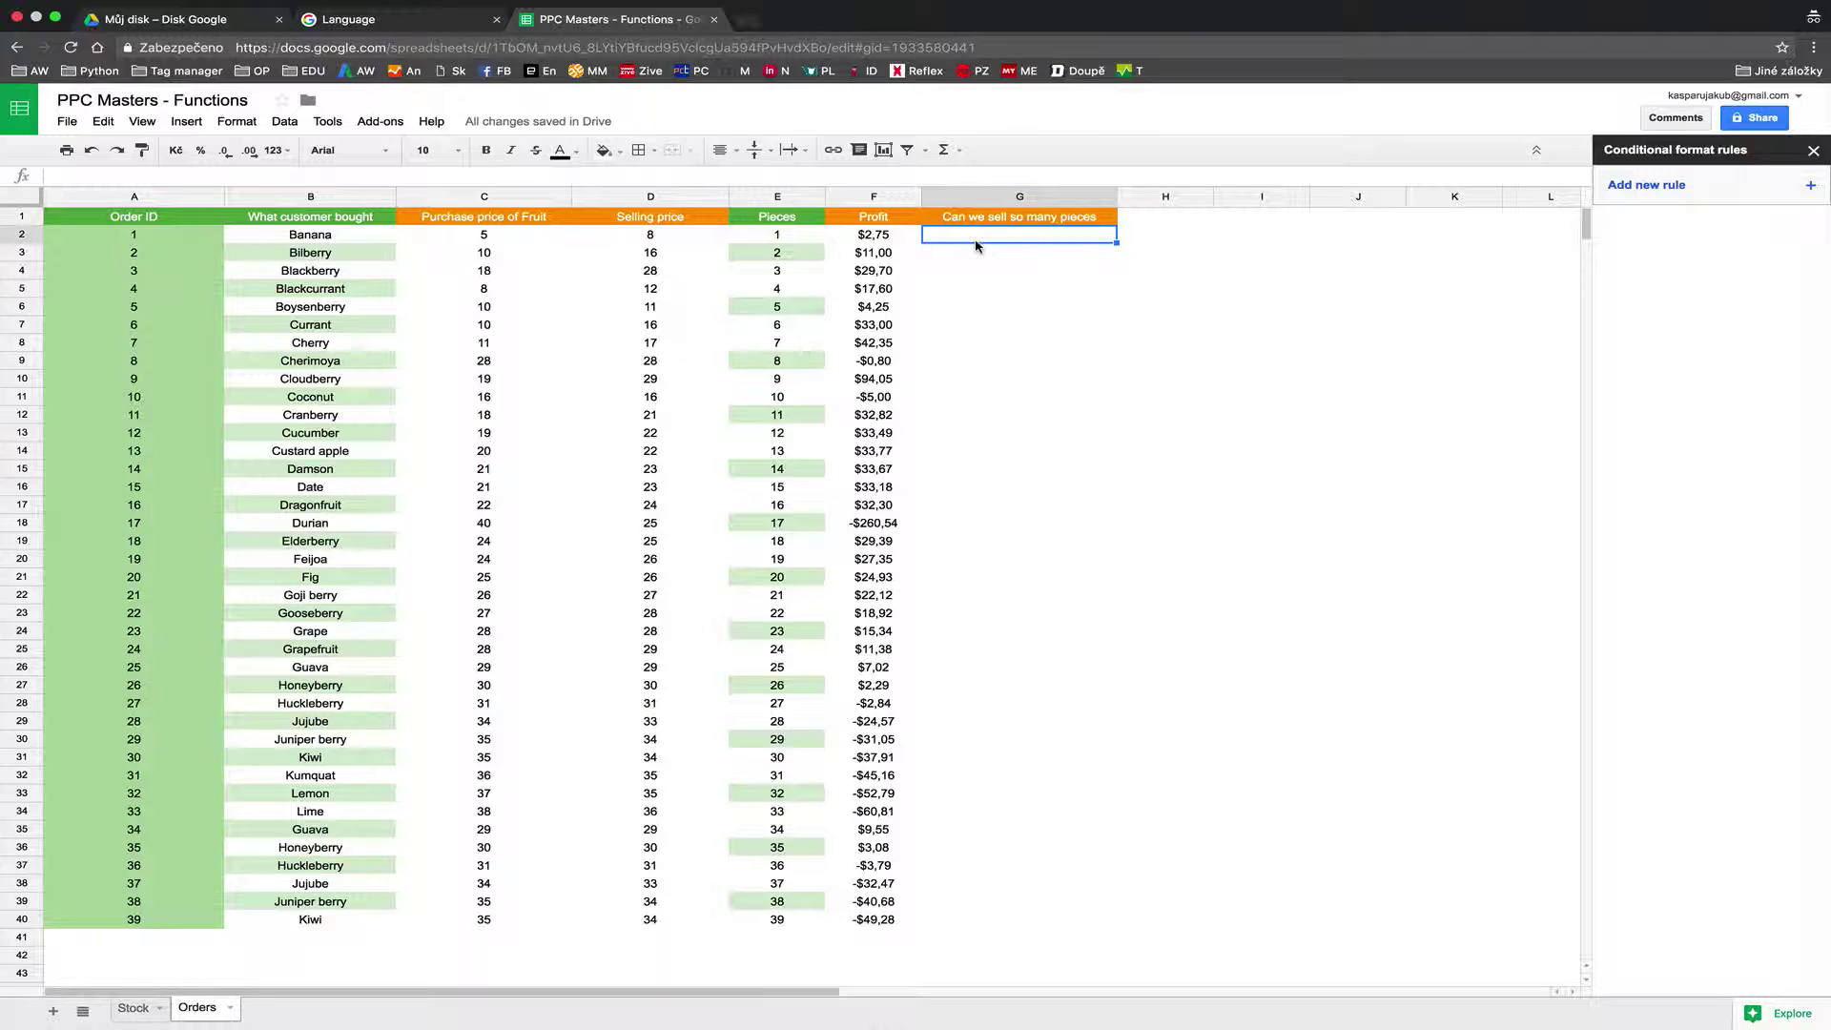
{"action": "type", "text": "=IF("}
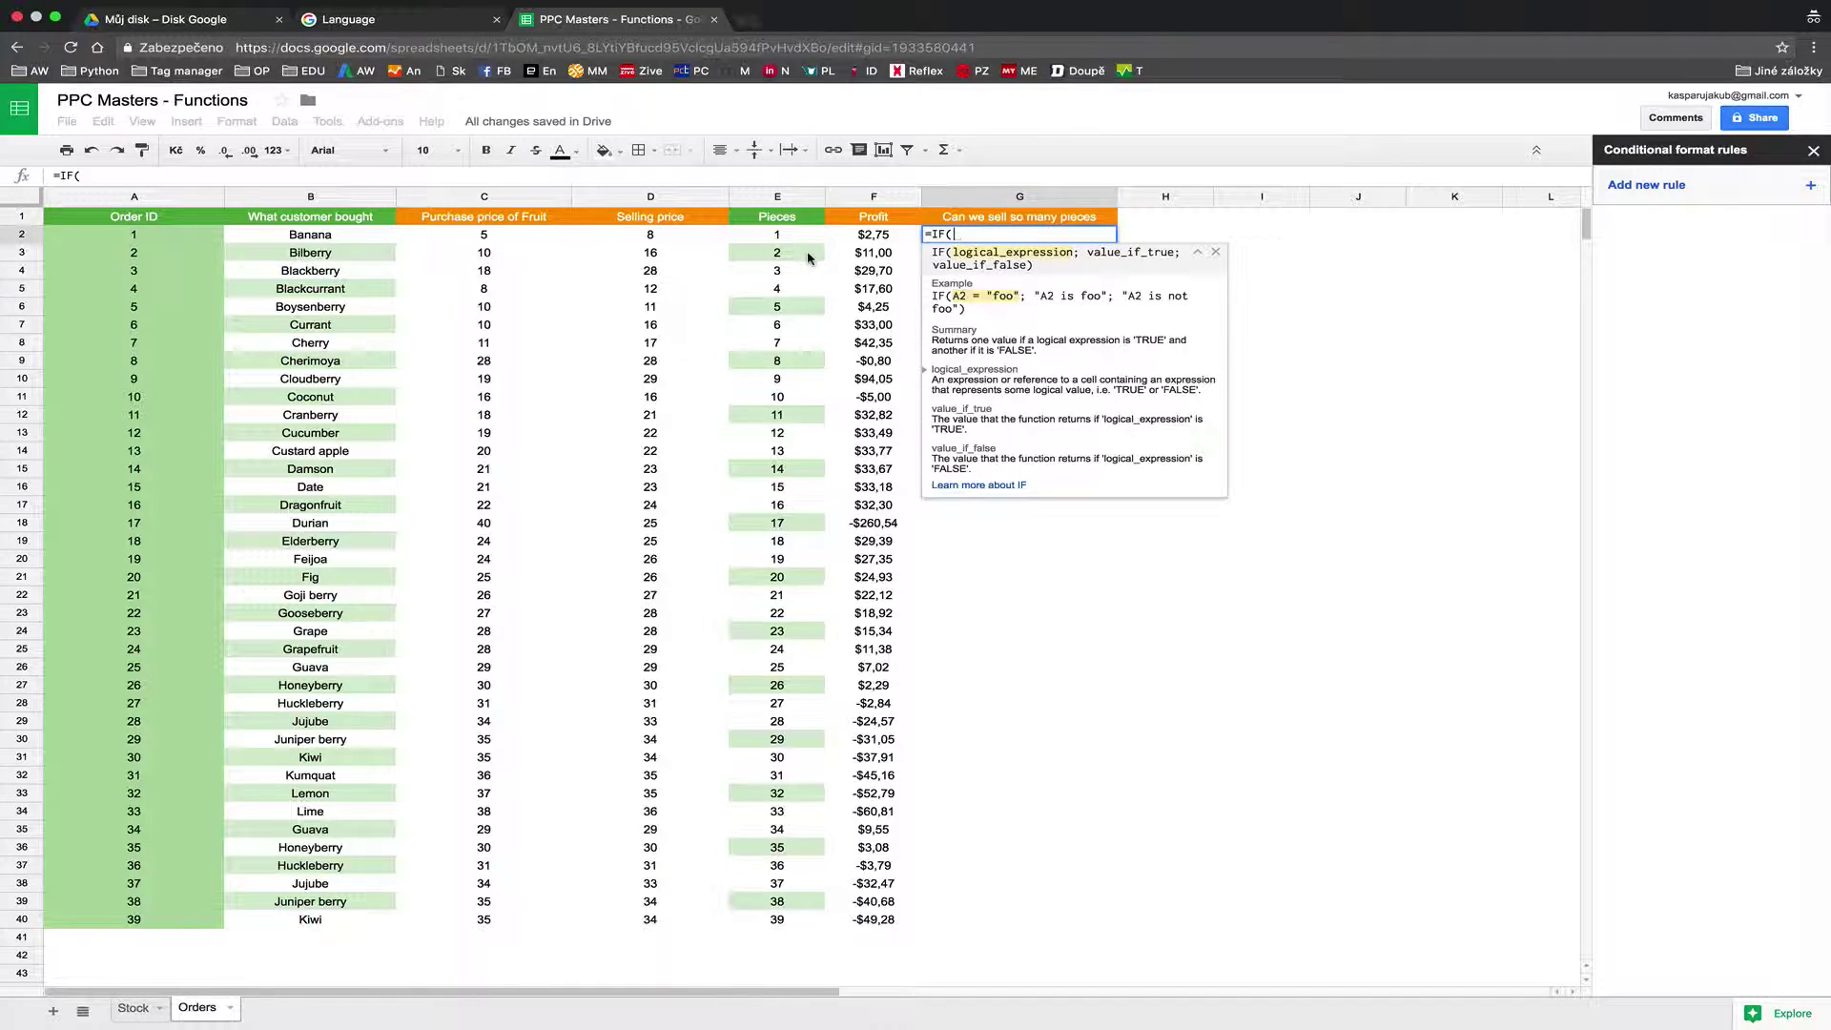
{"action": "left_click", "coordinate": [775, 236]}
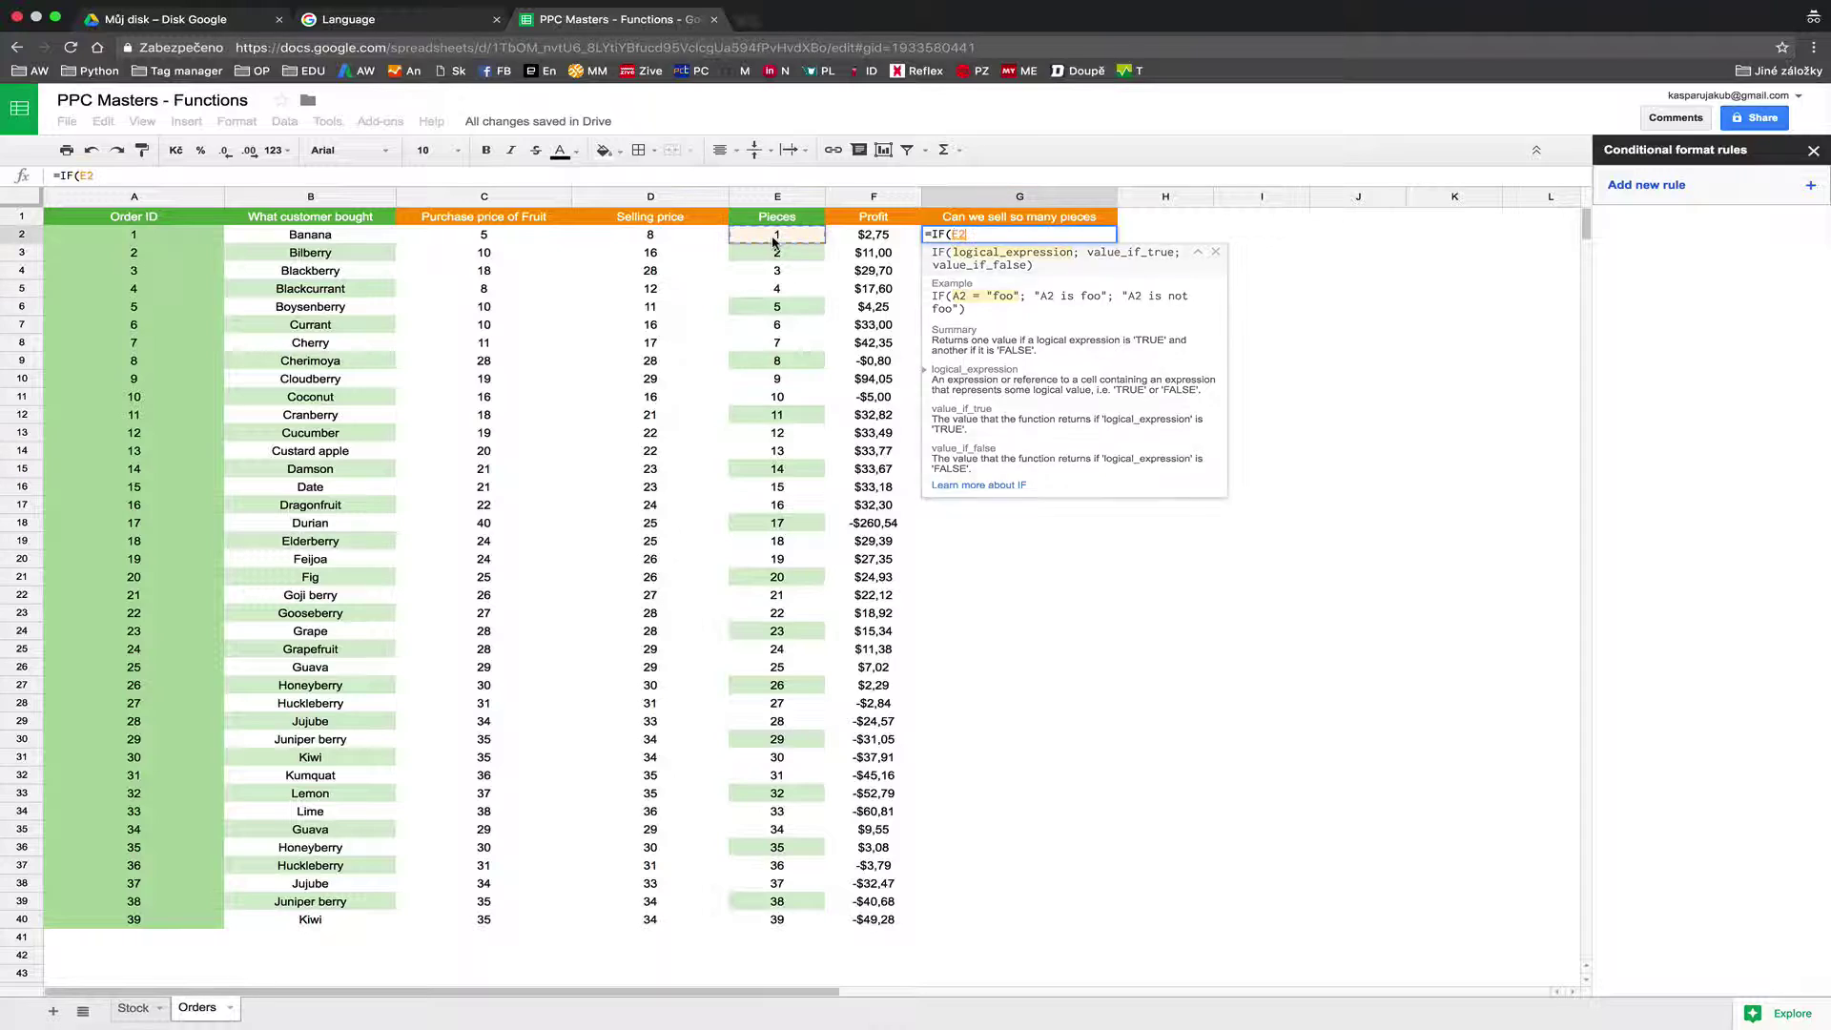
{"action": "type", "text": "<"}
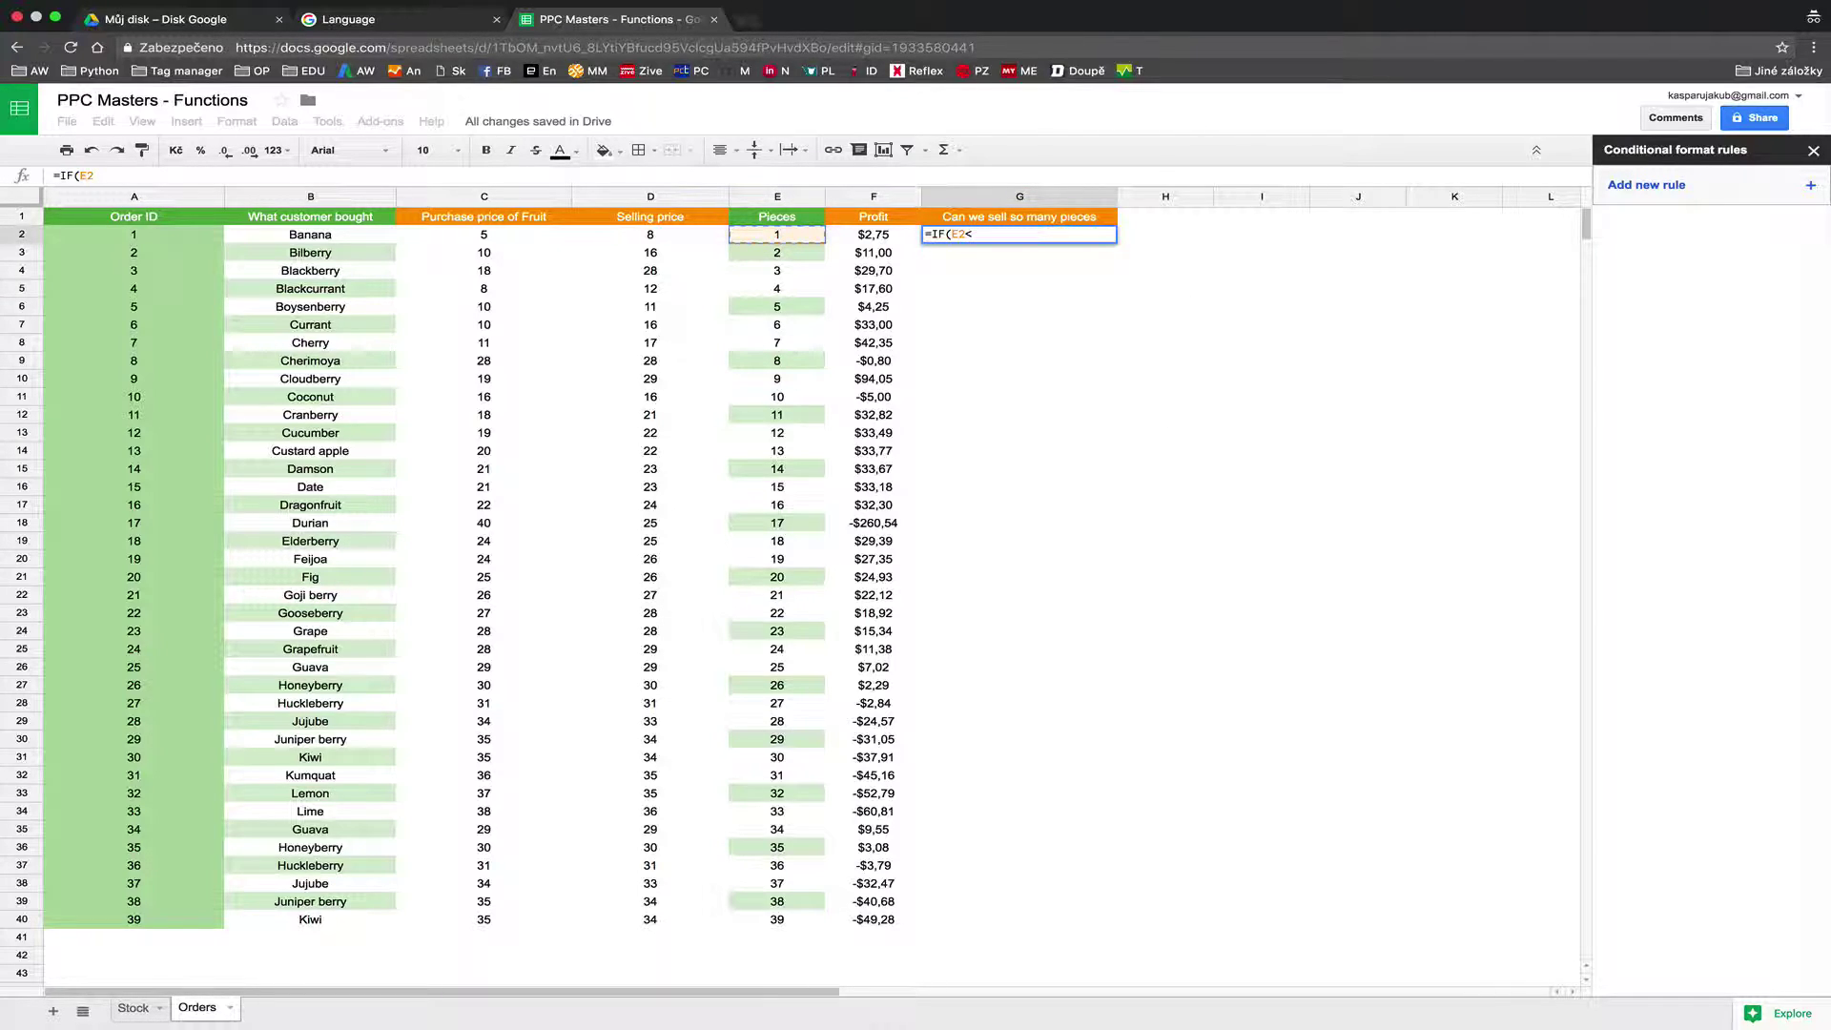
{"action": "key", "text": "Escape"}
Delete the blank column A from the Stock sheet and check the pieces in stock for Banana.
{"action": "left_click", "coordinate": [327, 241]}
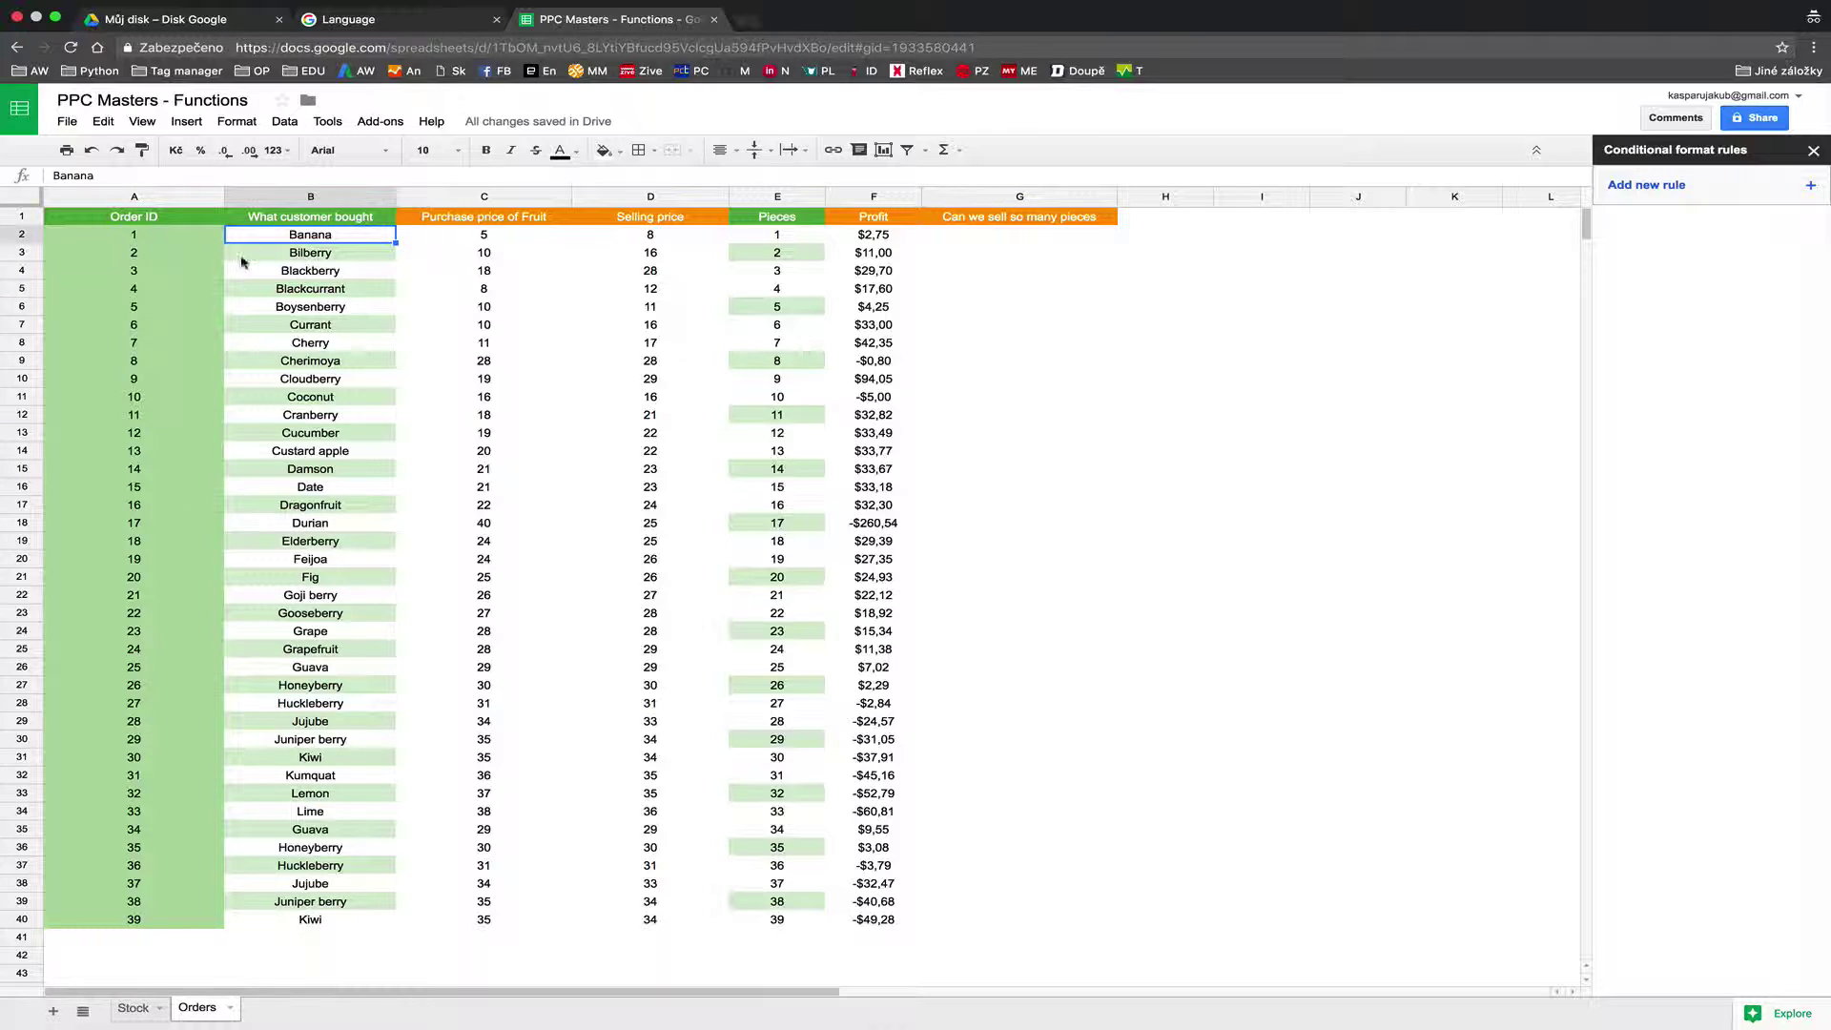
{"action": "left_click", "coordinate": [817, 234]}
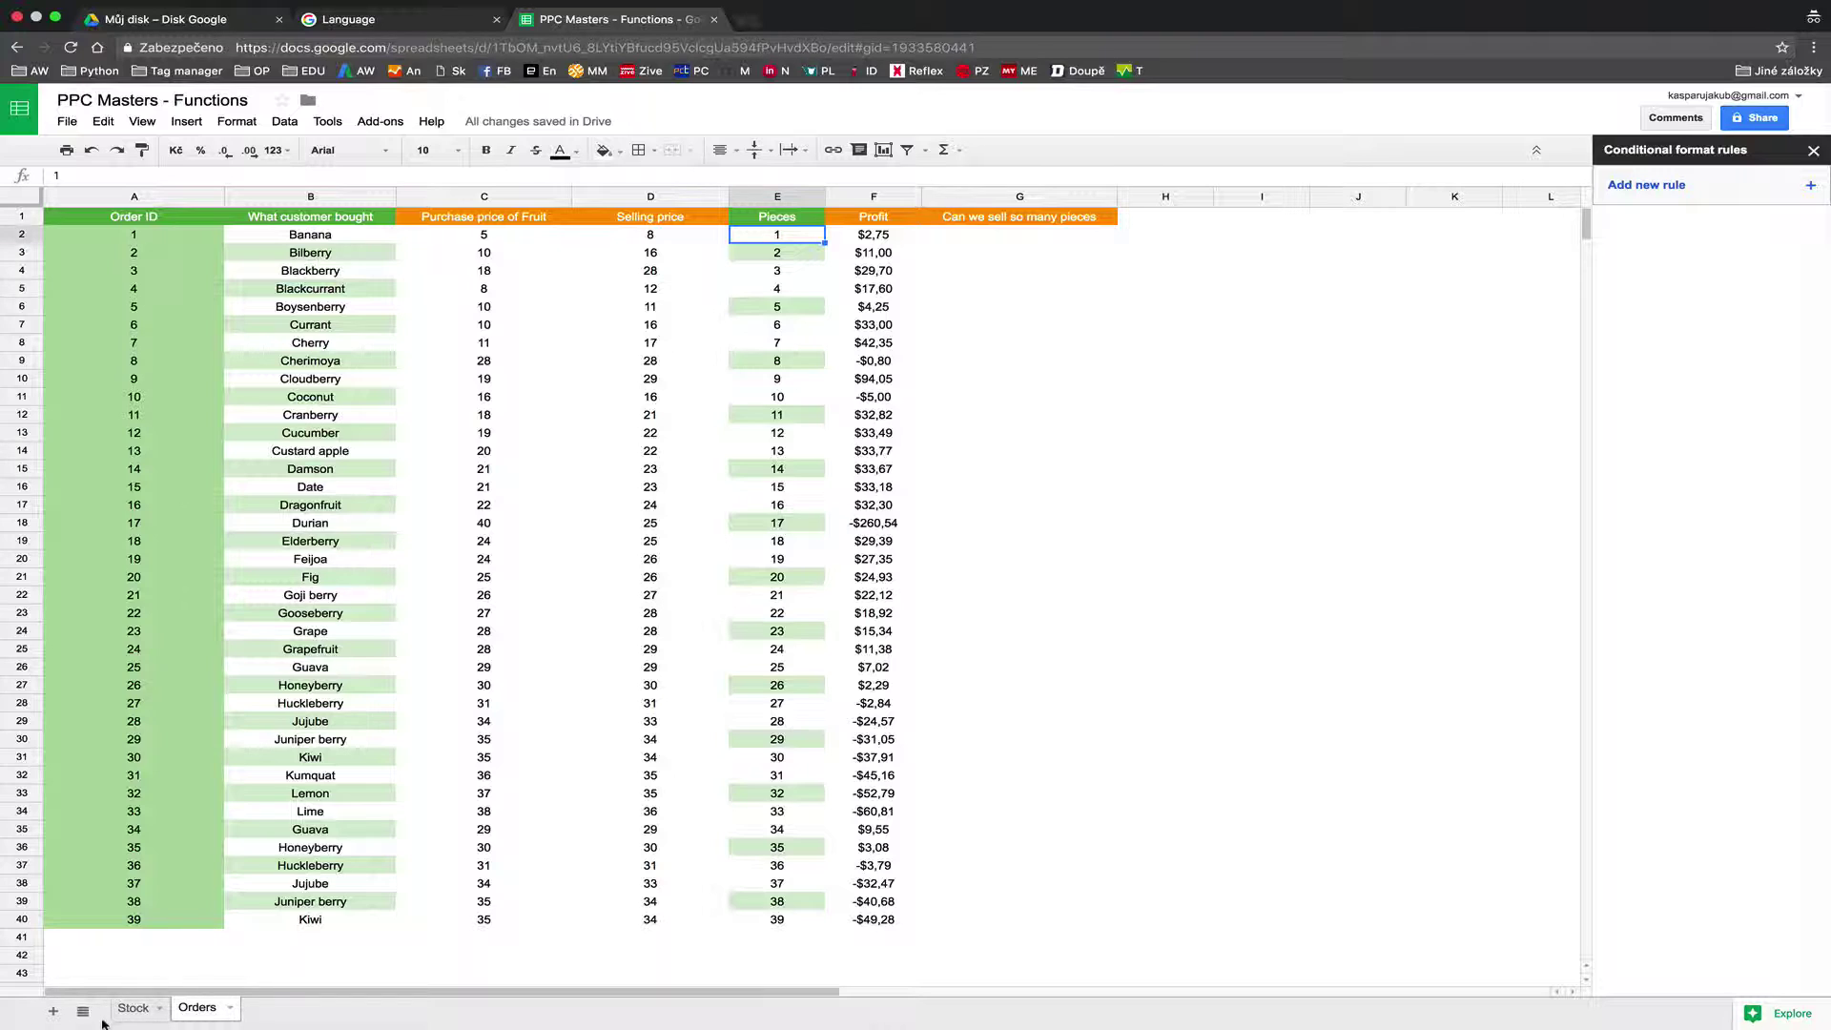
{"action": "left_click", "coordinate": [133, 1008]}
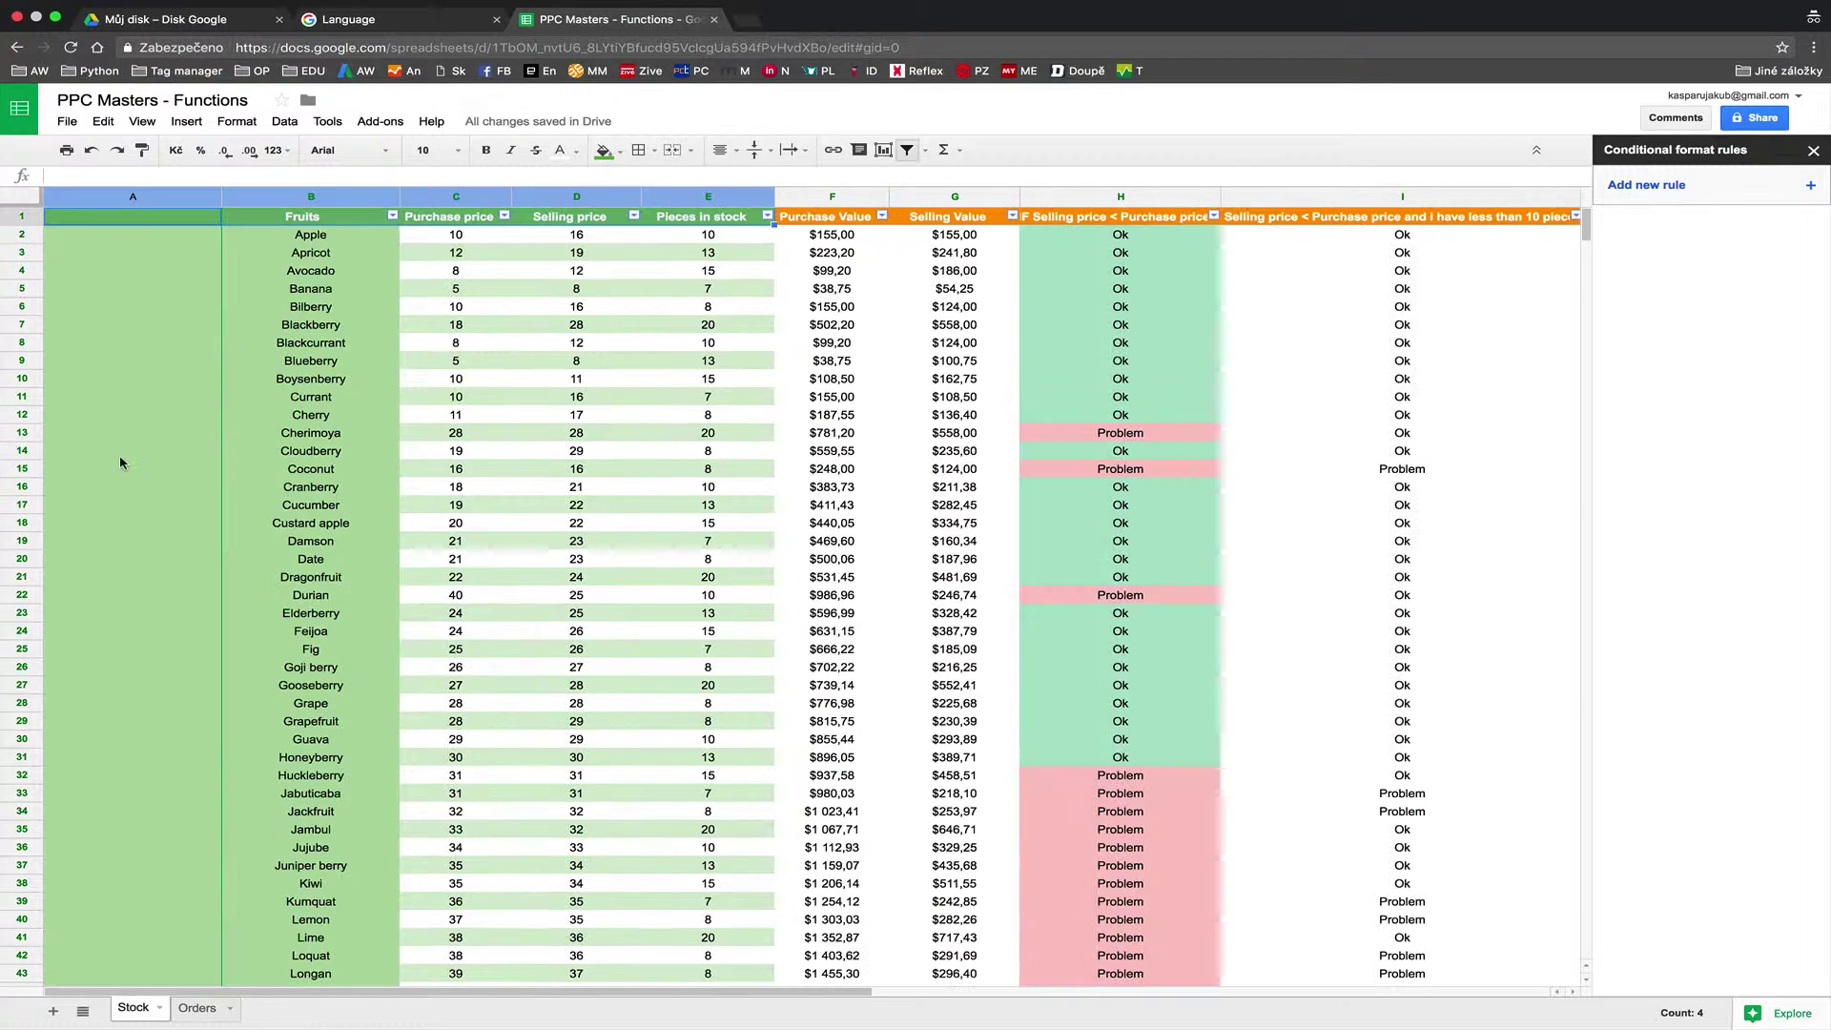
{"action": "left_click", "coordinate": [310, 288]}
{"action": "right_click", "coordinate": [149, 197]}
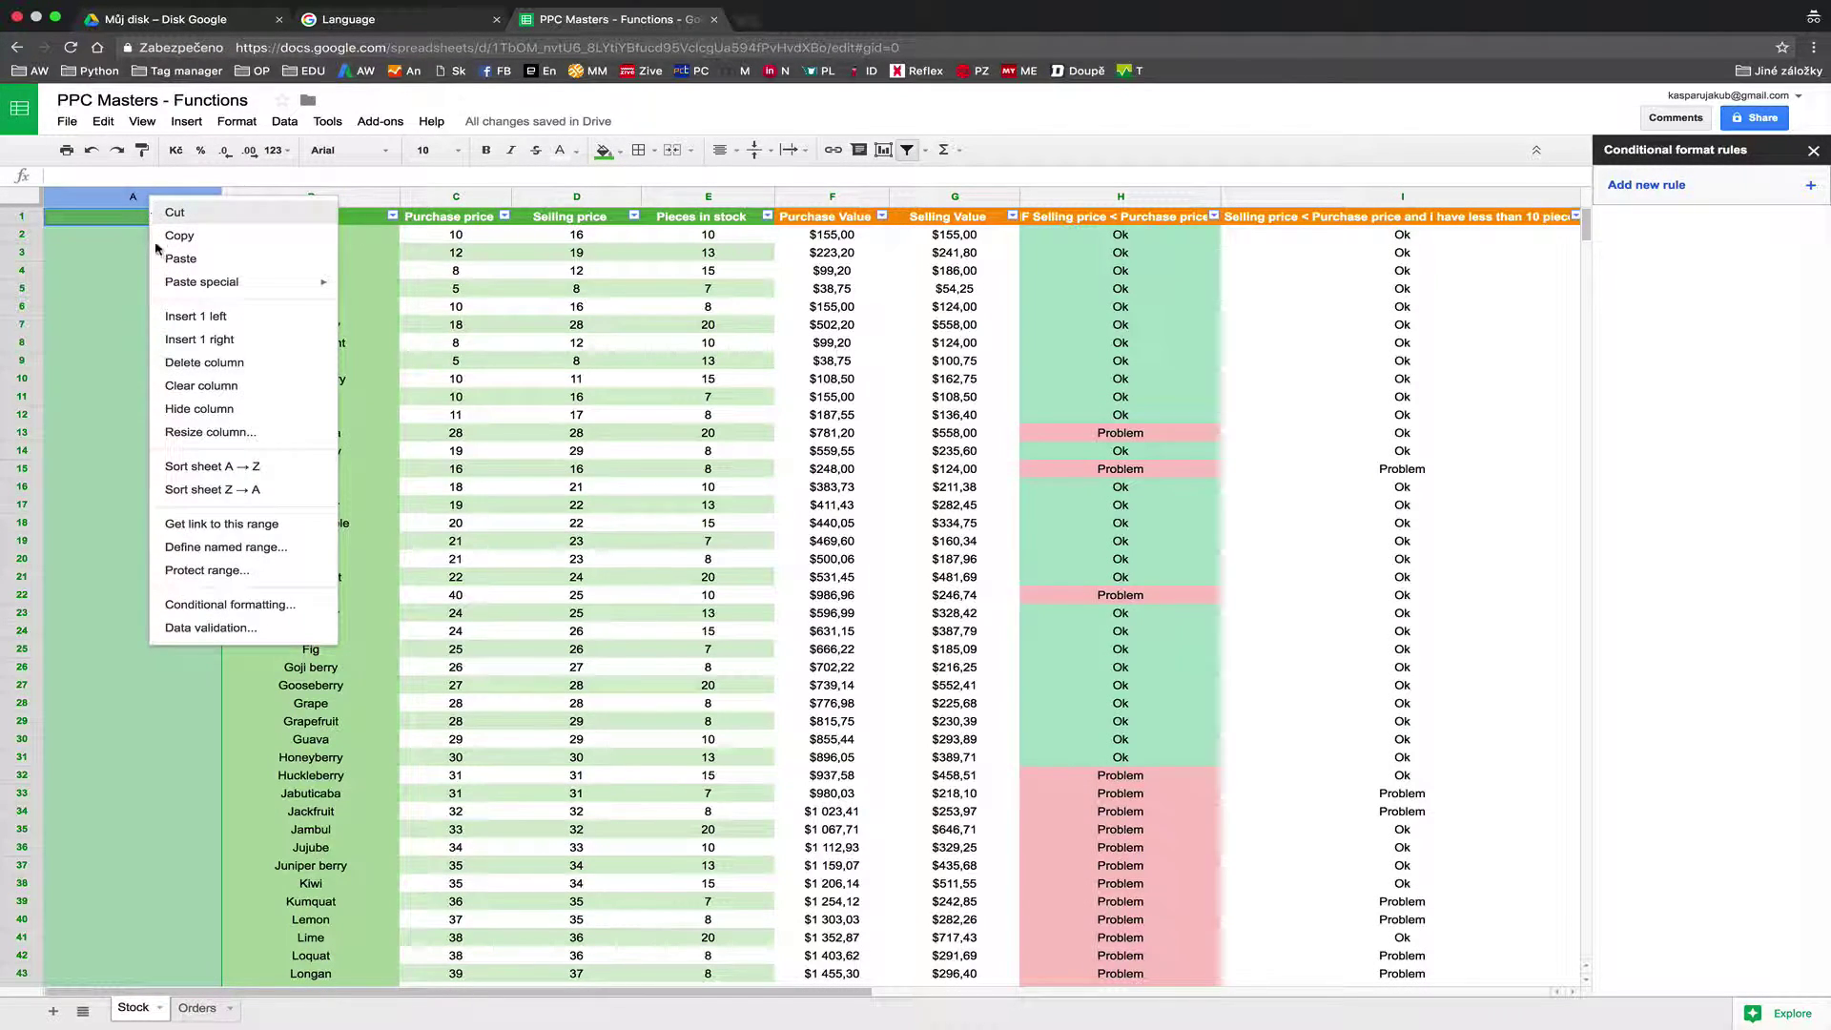
{"action": "left_click", "coordinate": [204, 362]}
{"action": "left_click", "coordinate": [205, 288]}
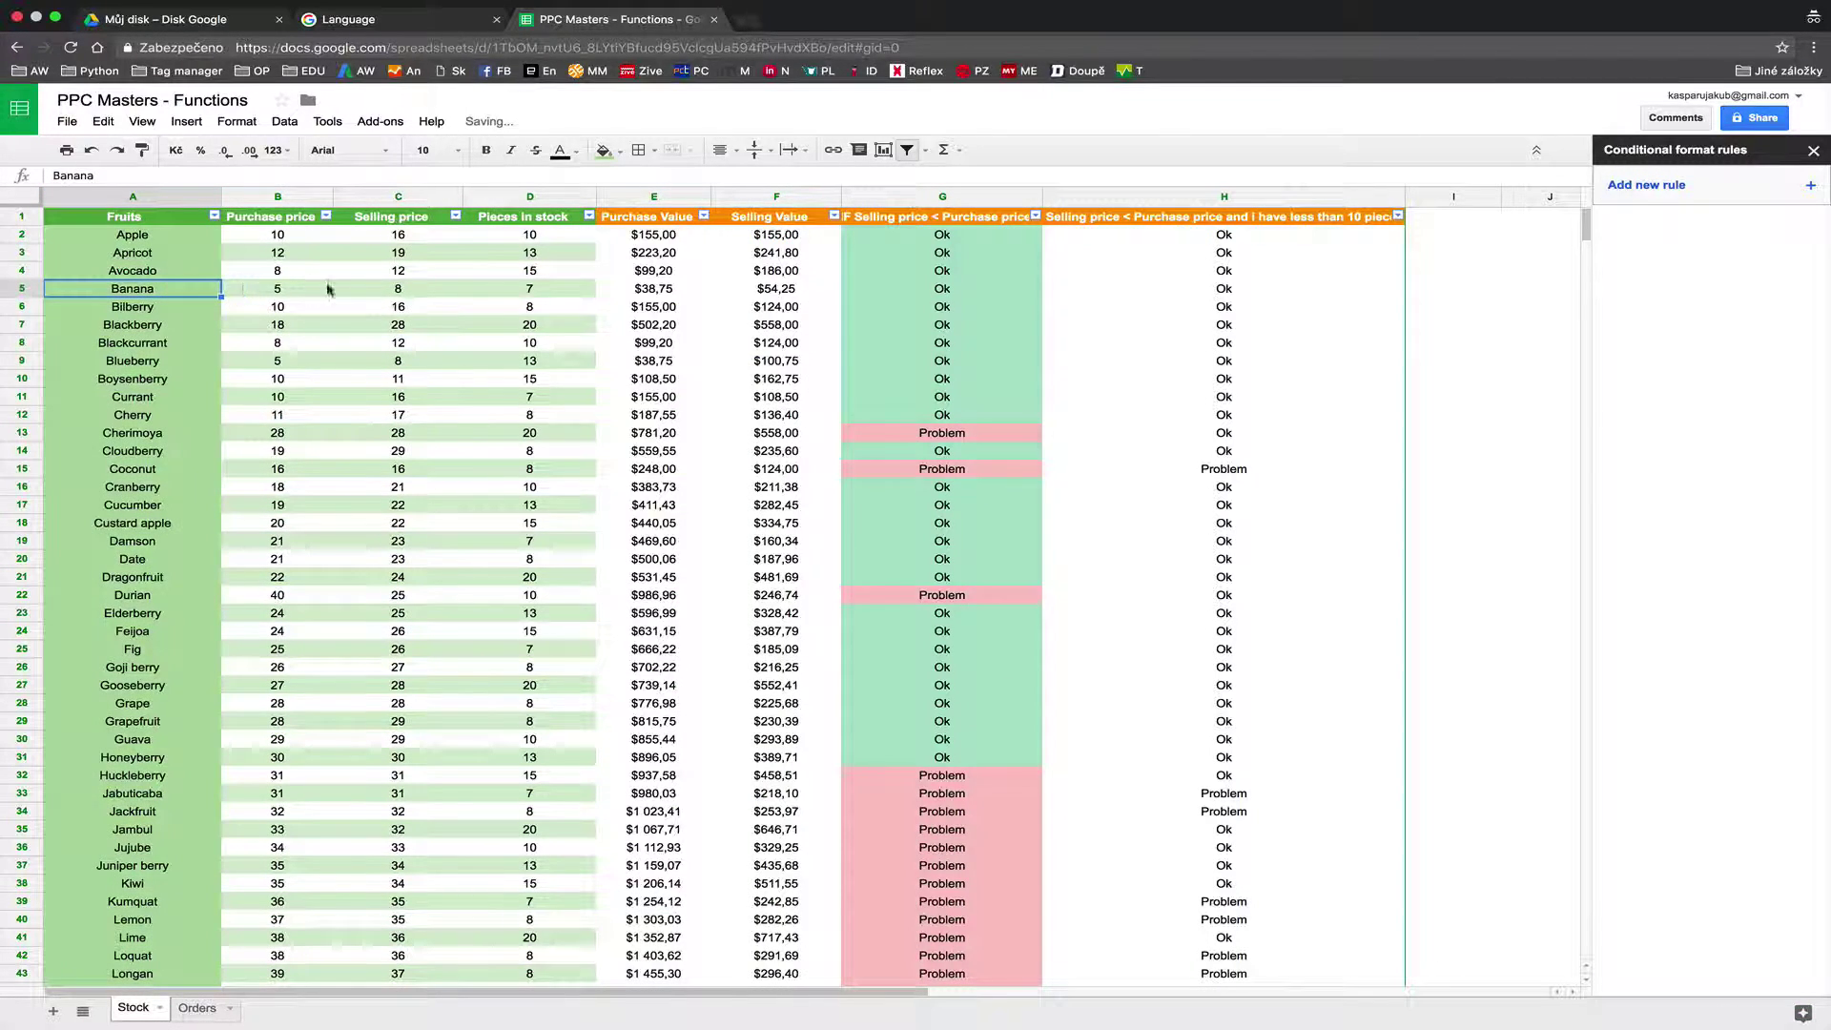
{"action": "left_click", "coordinate": [512, 289]}
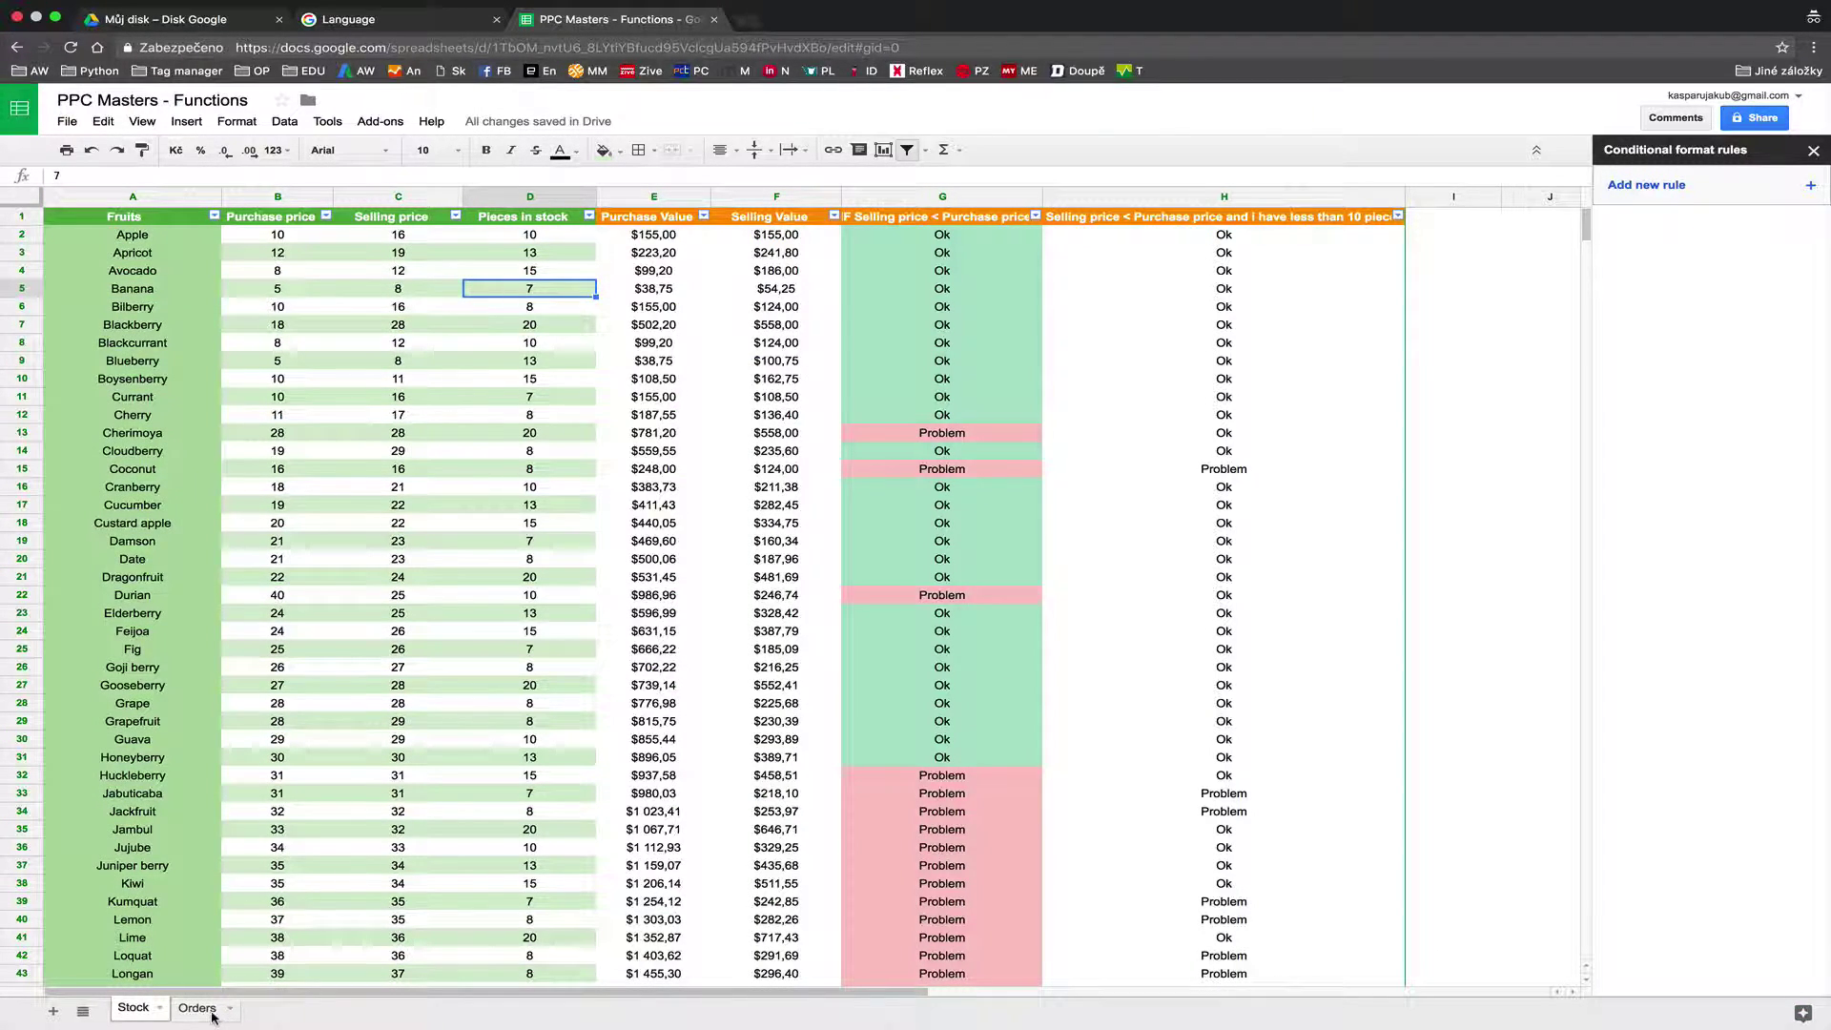
Begin an IF formula in G2 on the Orders sheet with the condition E2<VLOOKUP(B2;Database;4;0).
{"action": "left_click", "coordinate": [212, 1014]}
{"action": "left_click", "coordinate": [972, 236]}
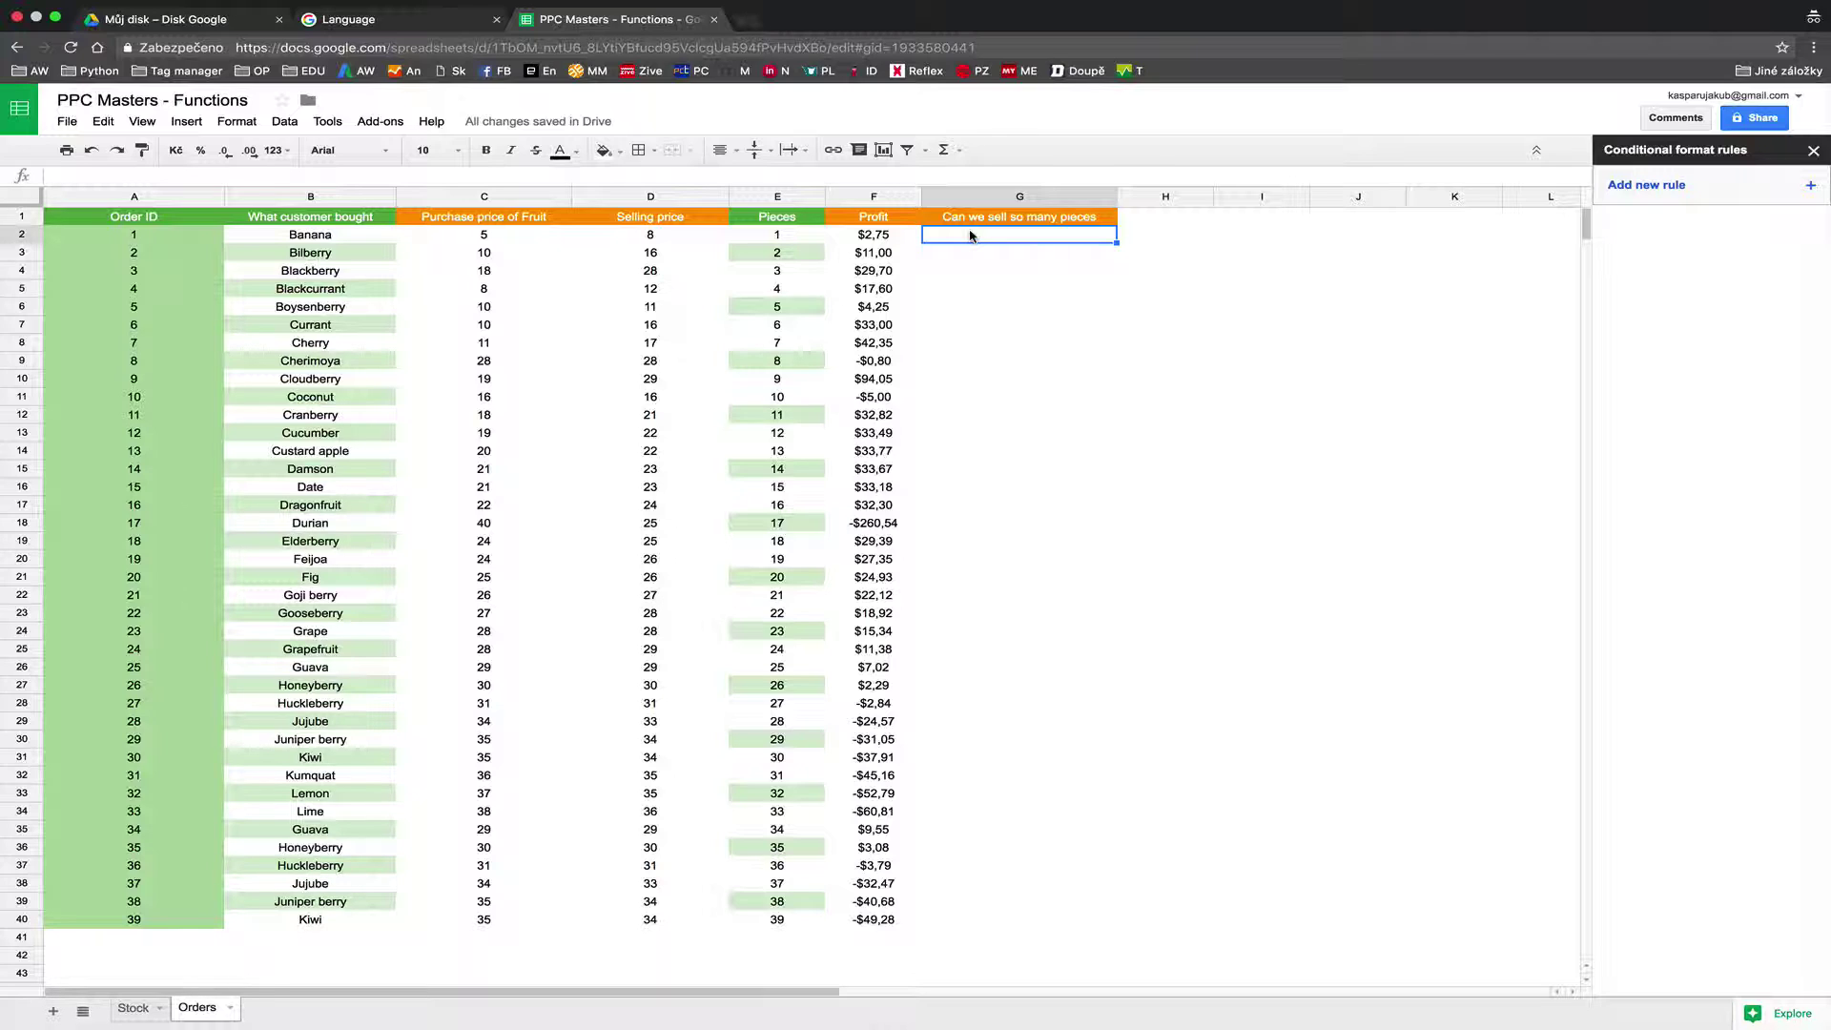
{"action": "type", "text": "=IF("}
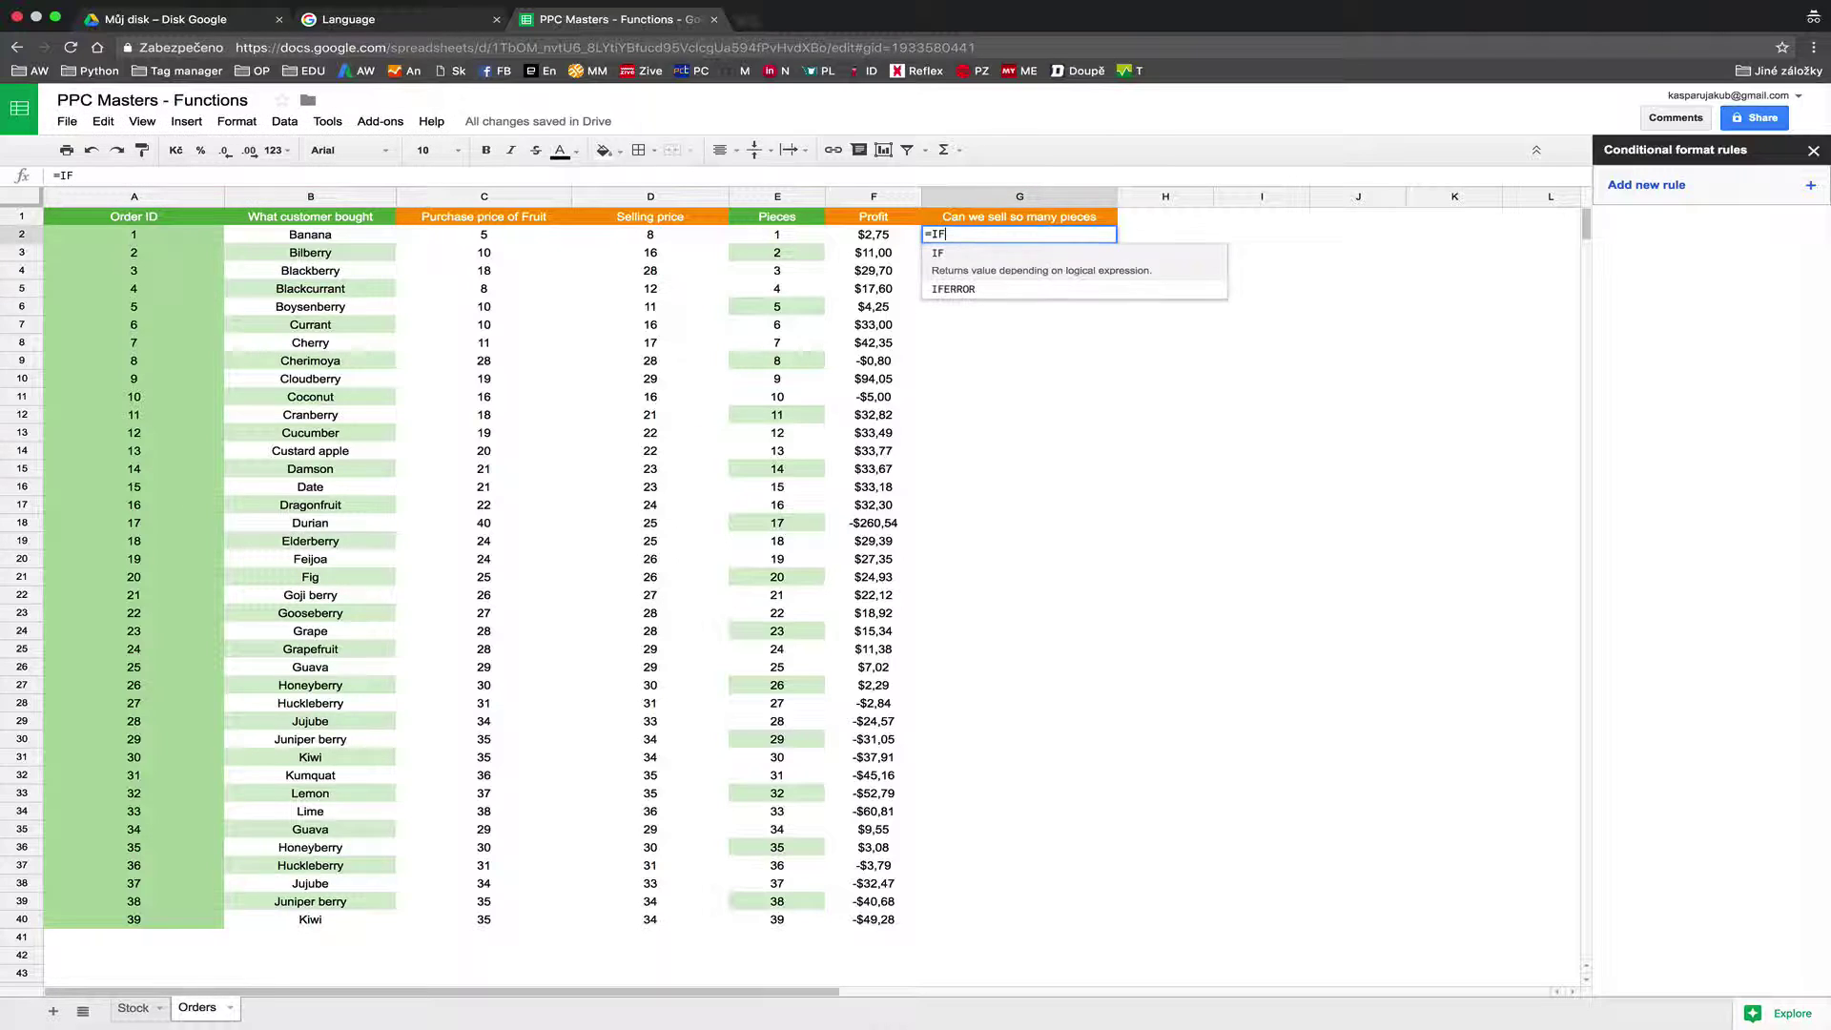
{"action": "left_click", "coordinate": [811, 232]}
{"action": "type", "text": "<"}
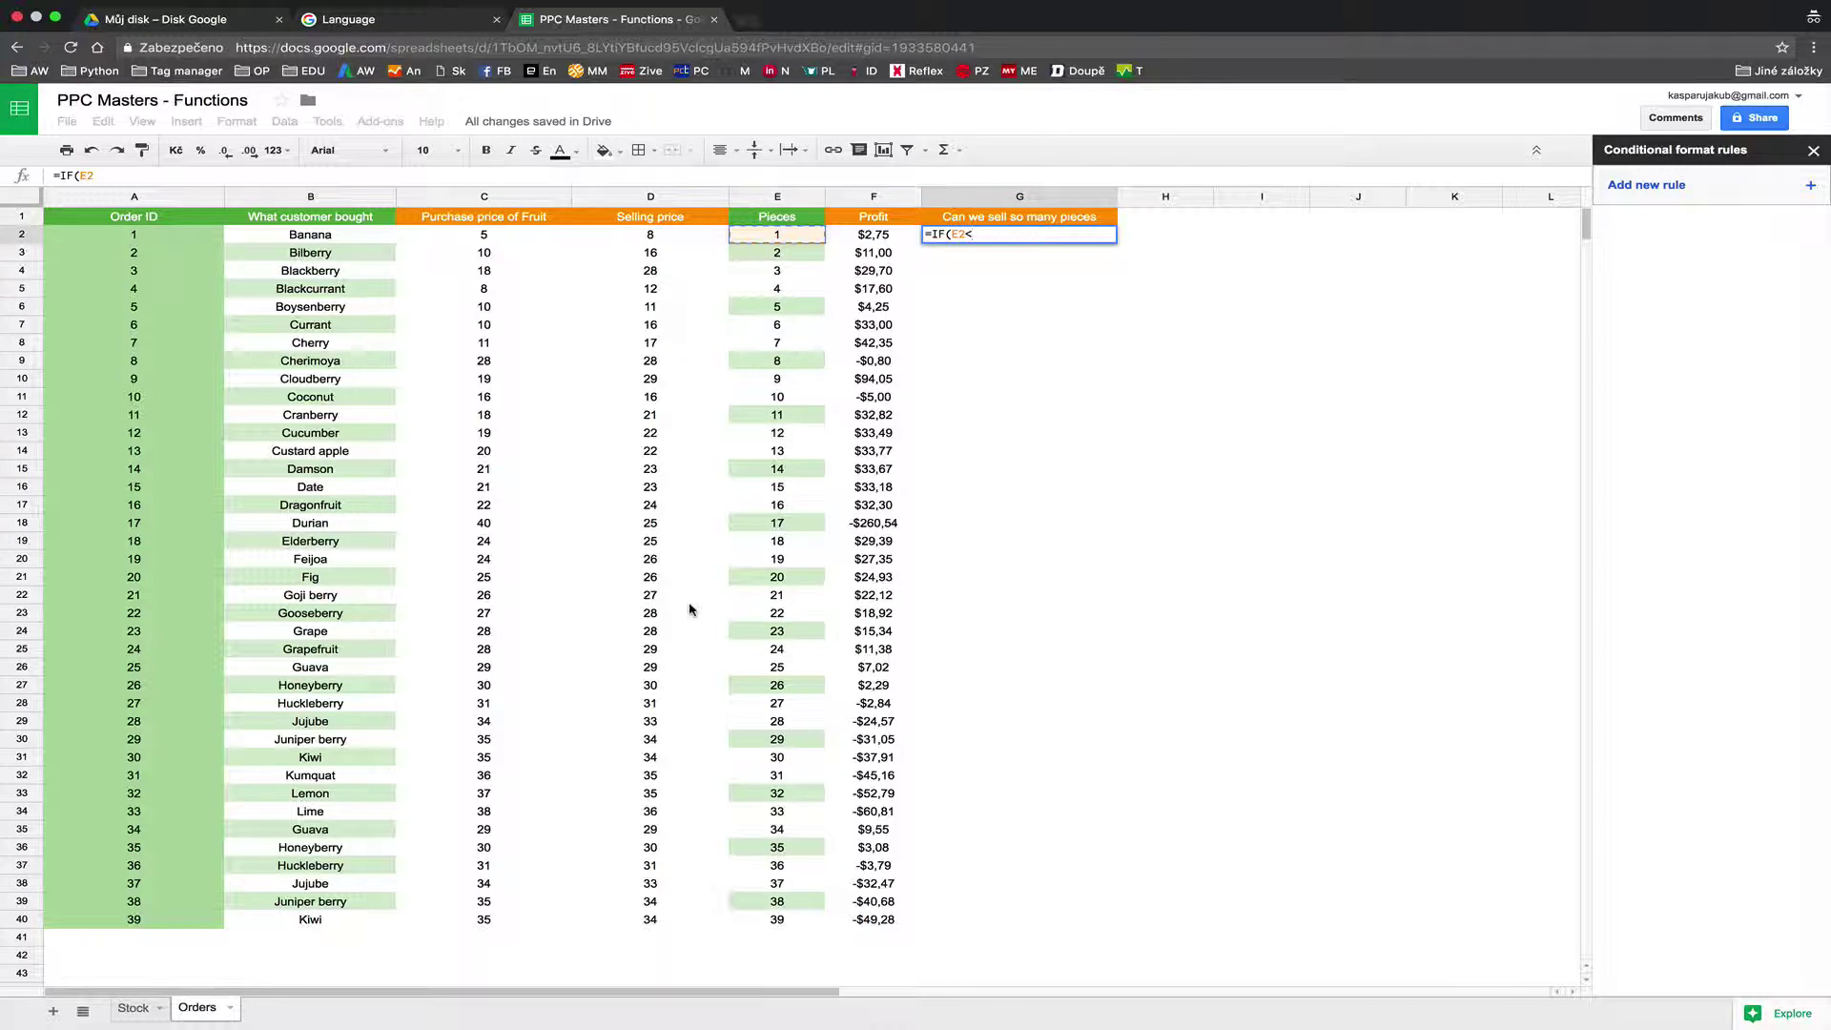
{"action": "type", "text": "VLOOKUP("}
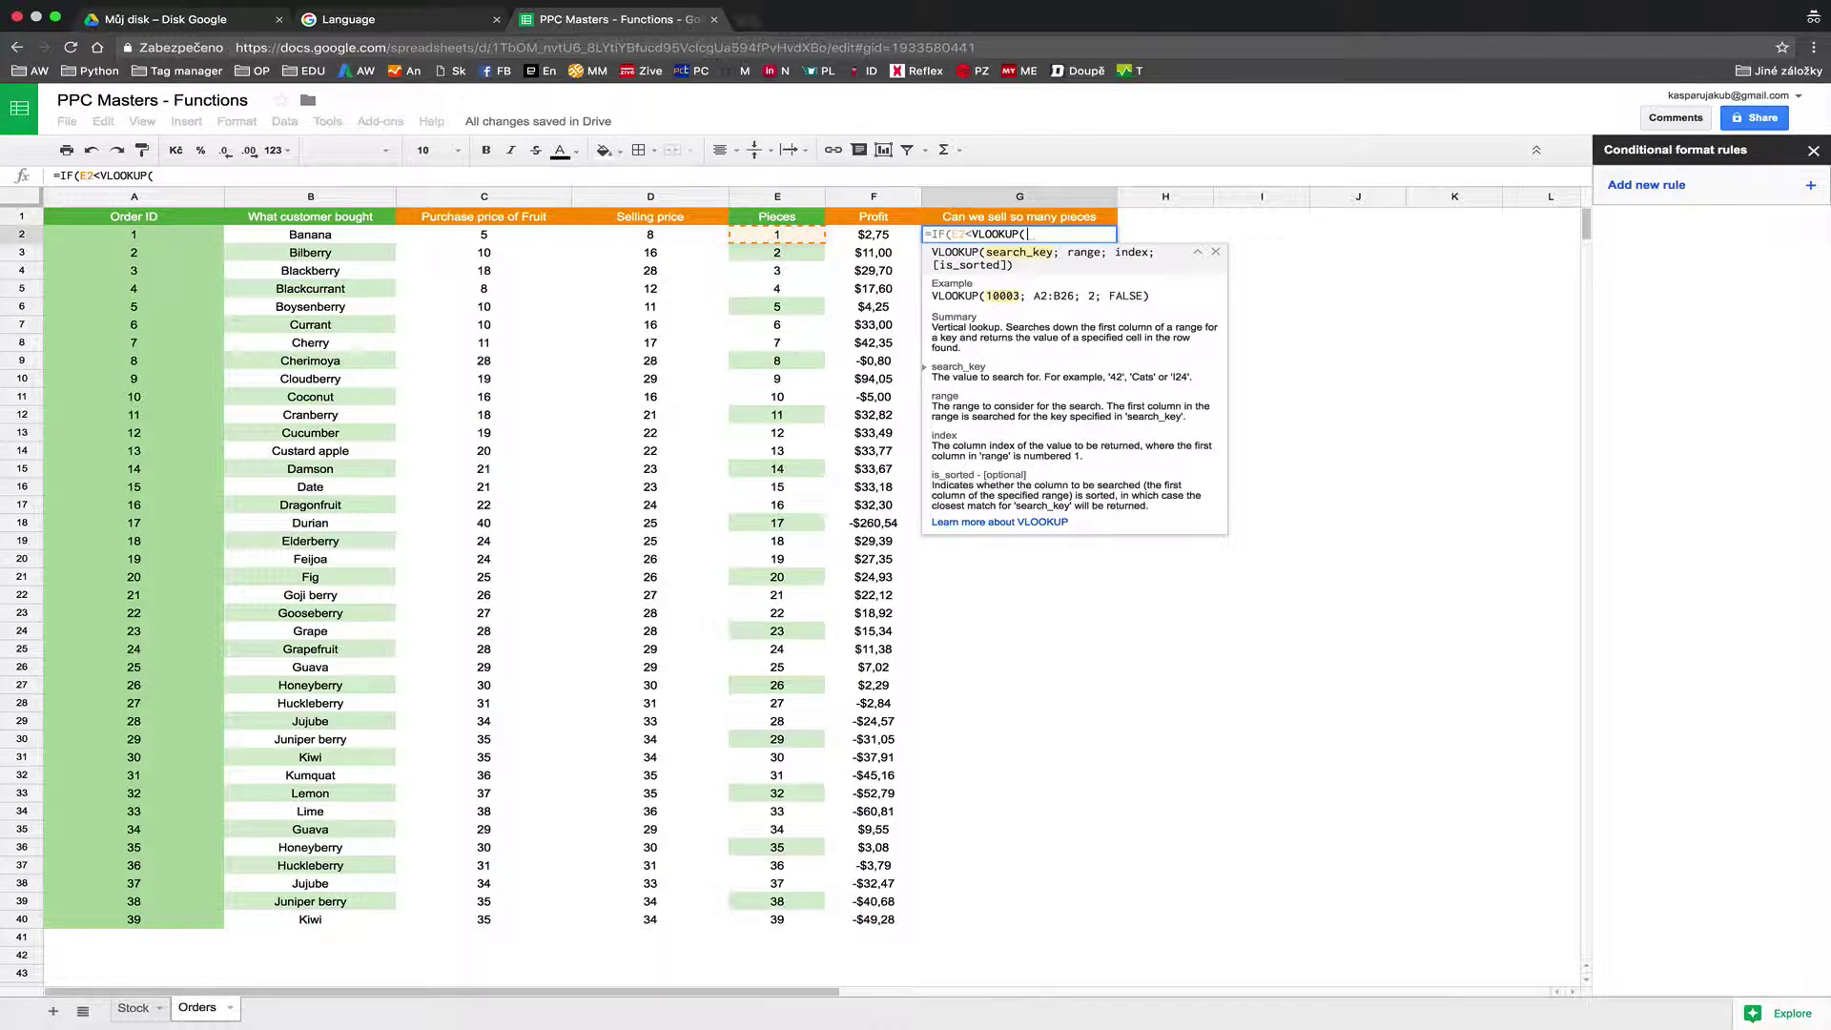
{"action": "left_click", "coordinate": [256, 238]}
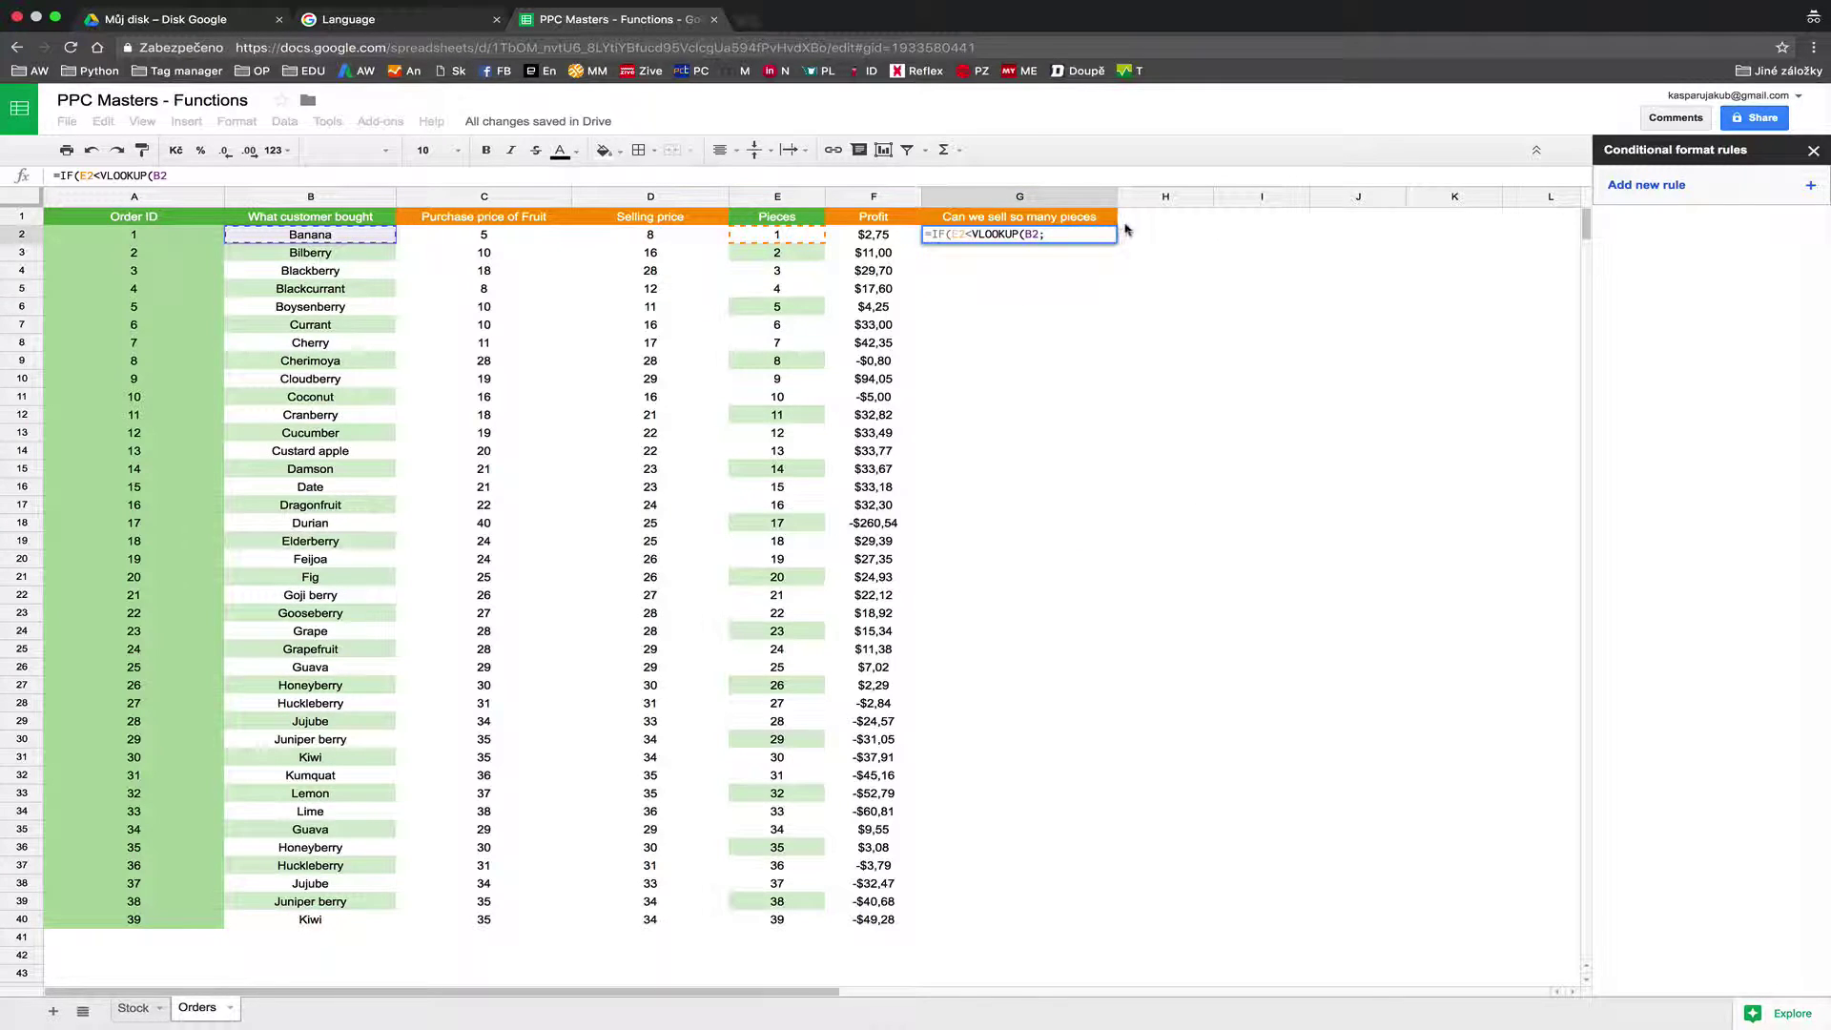
{"action": "type", "text": ";"}
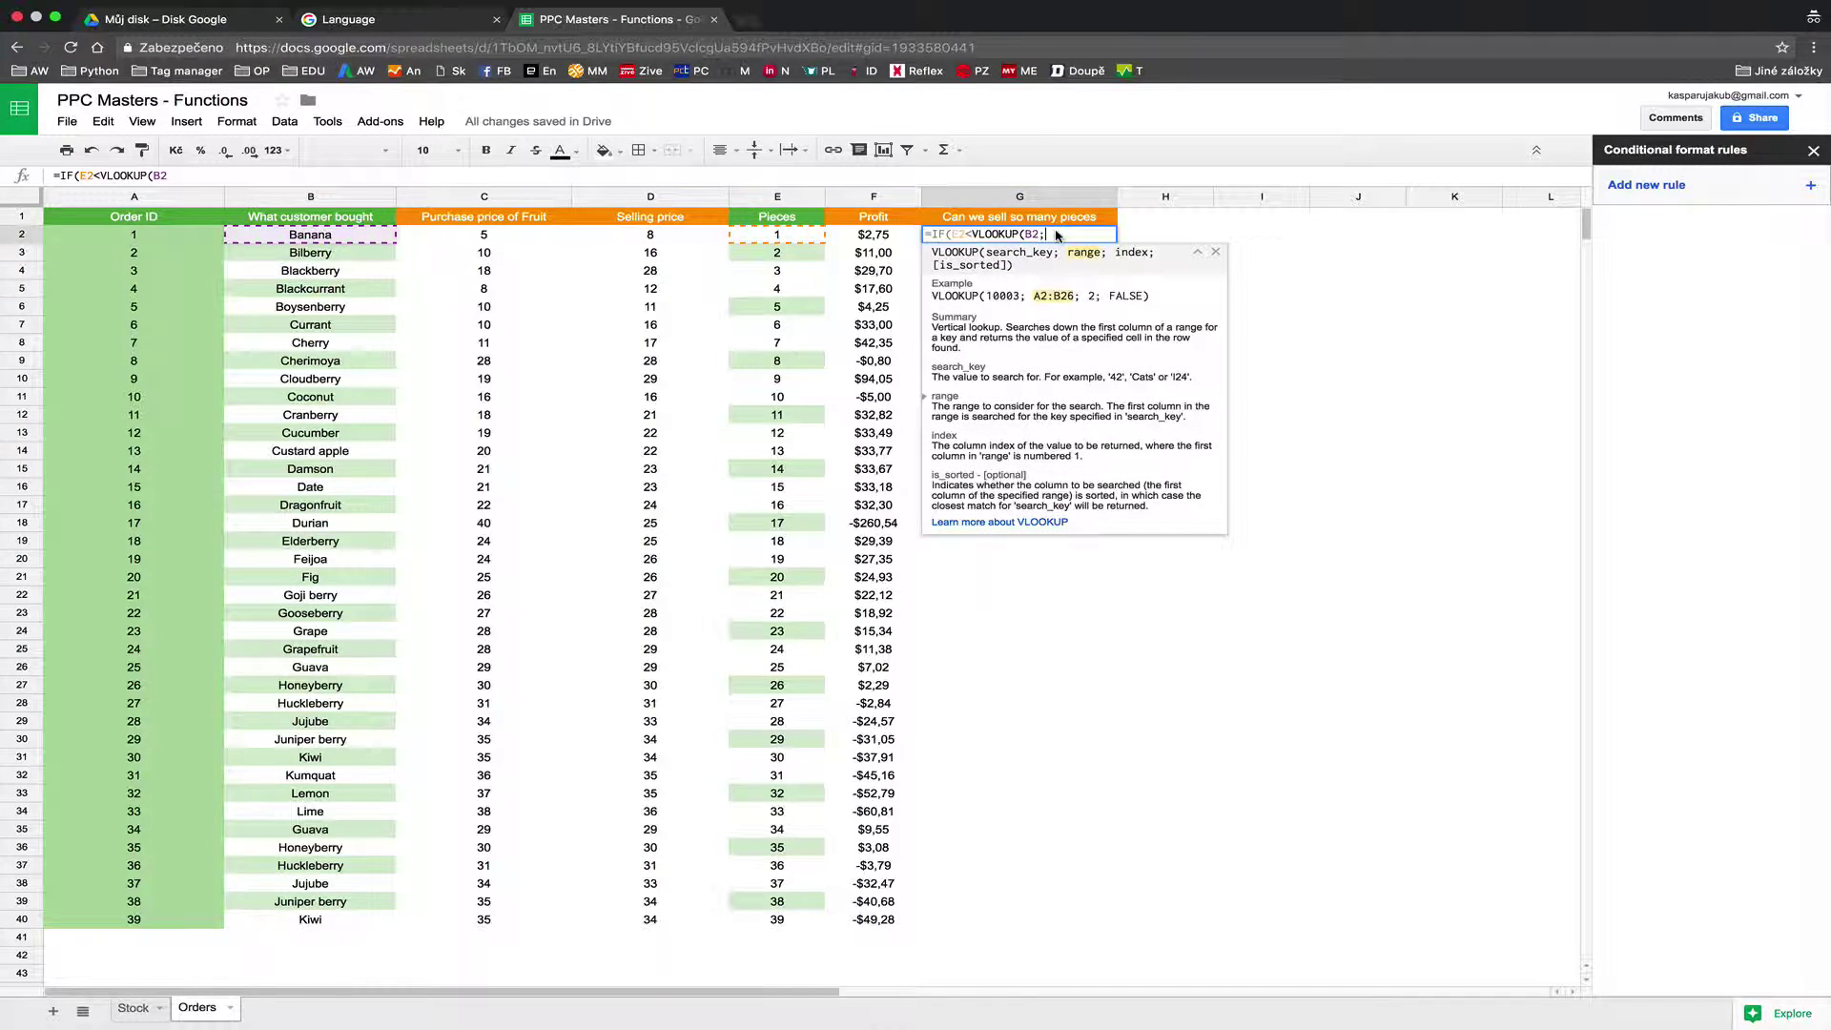
{"action": "type", "text": "Databa"}
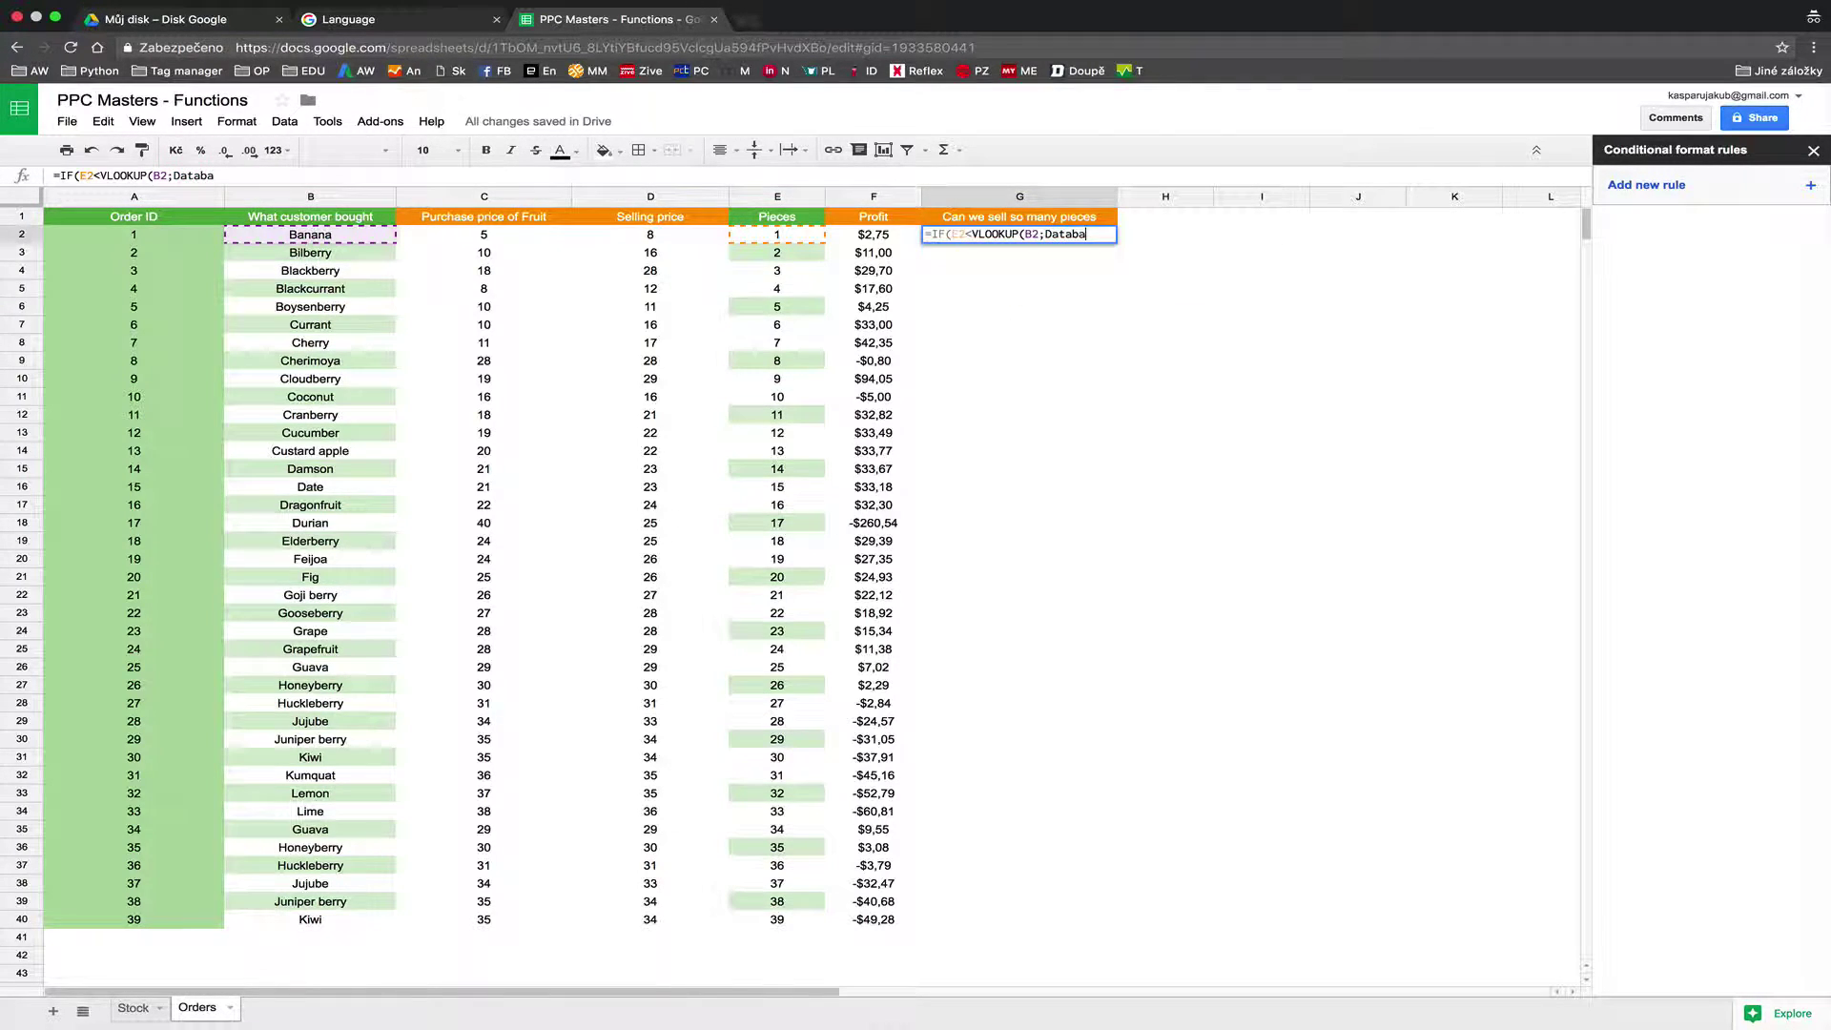
{"action": "type", "text": "se"}
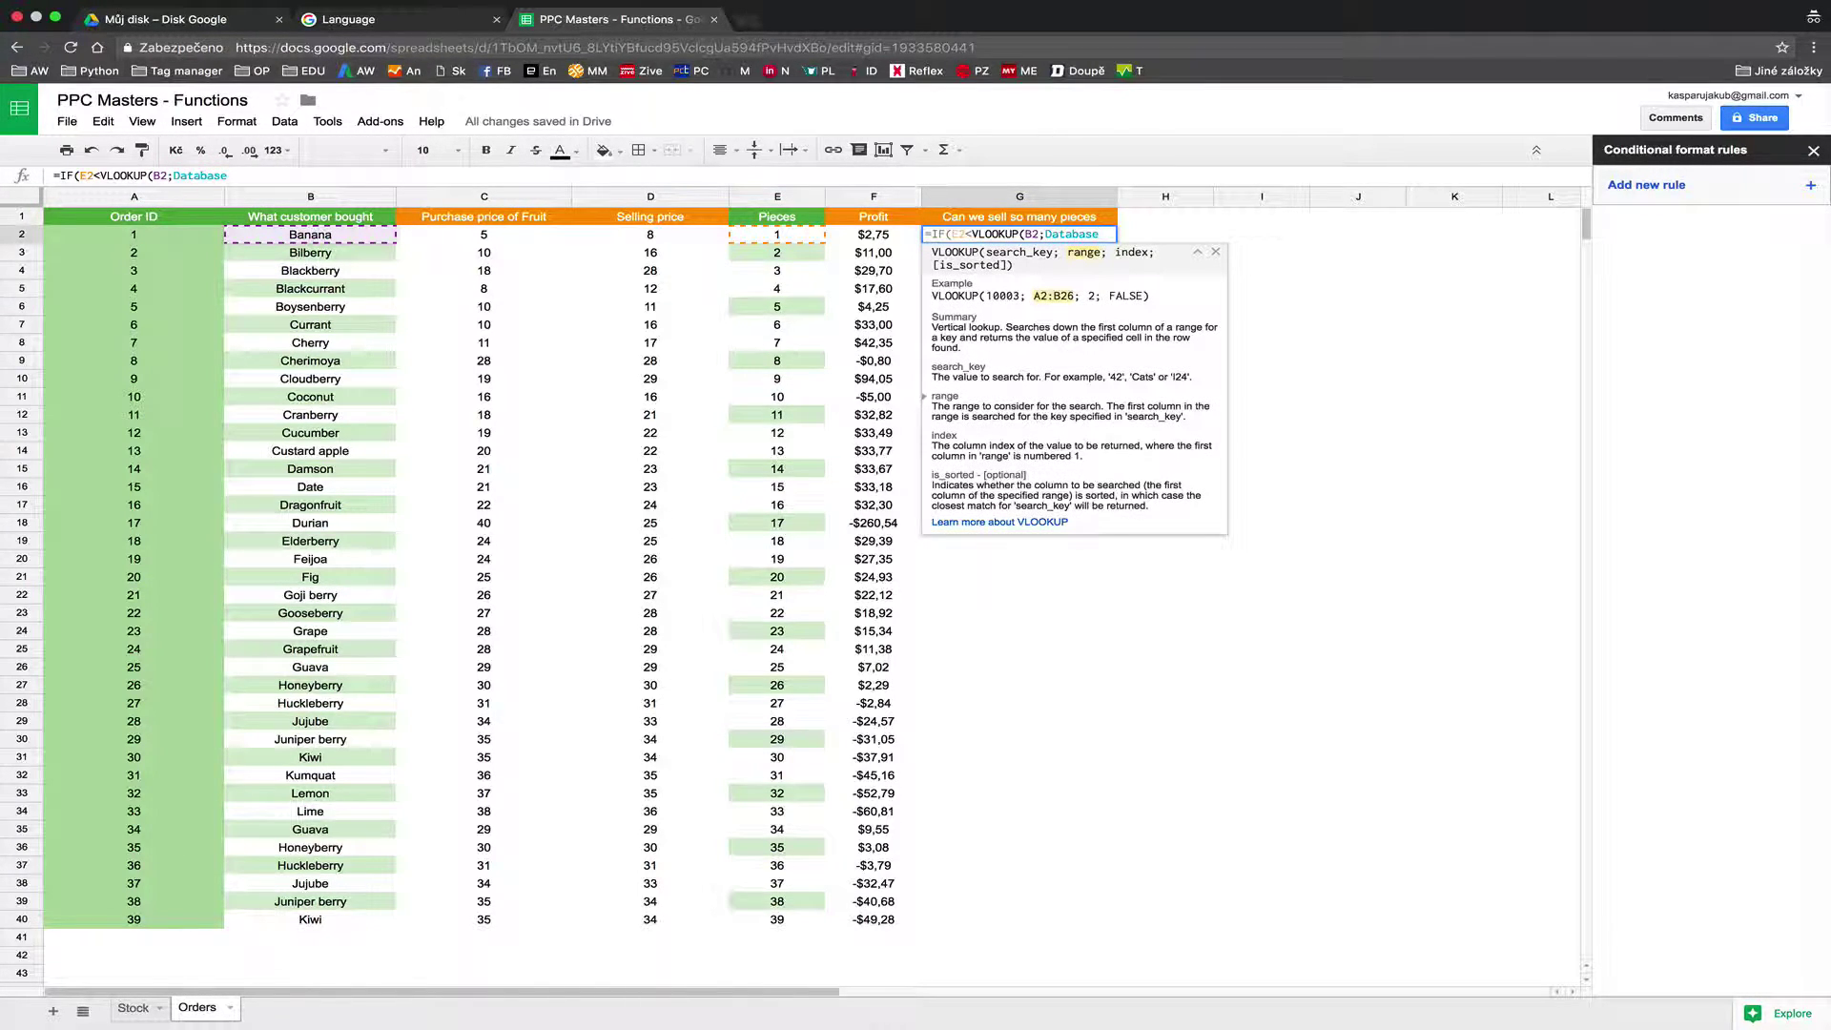
{"action": "type", "text": ";4"}
{"action": "type", "text": ";0)"}
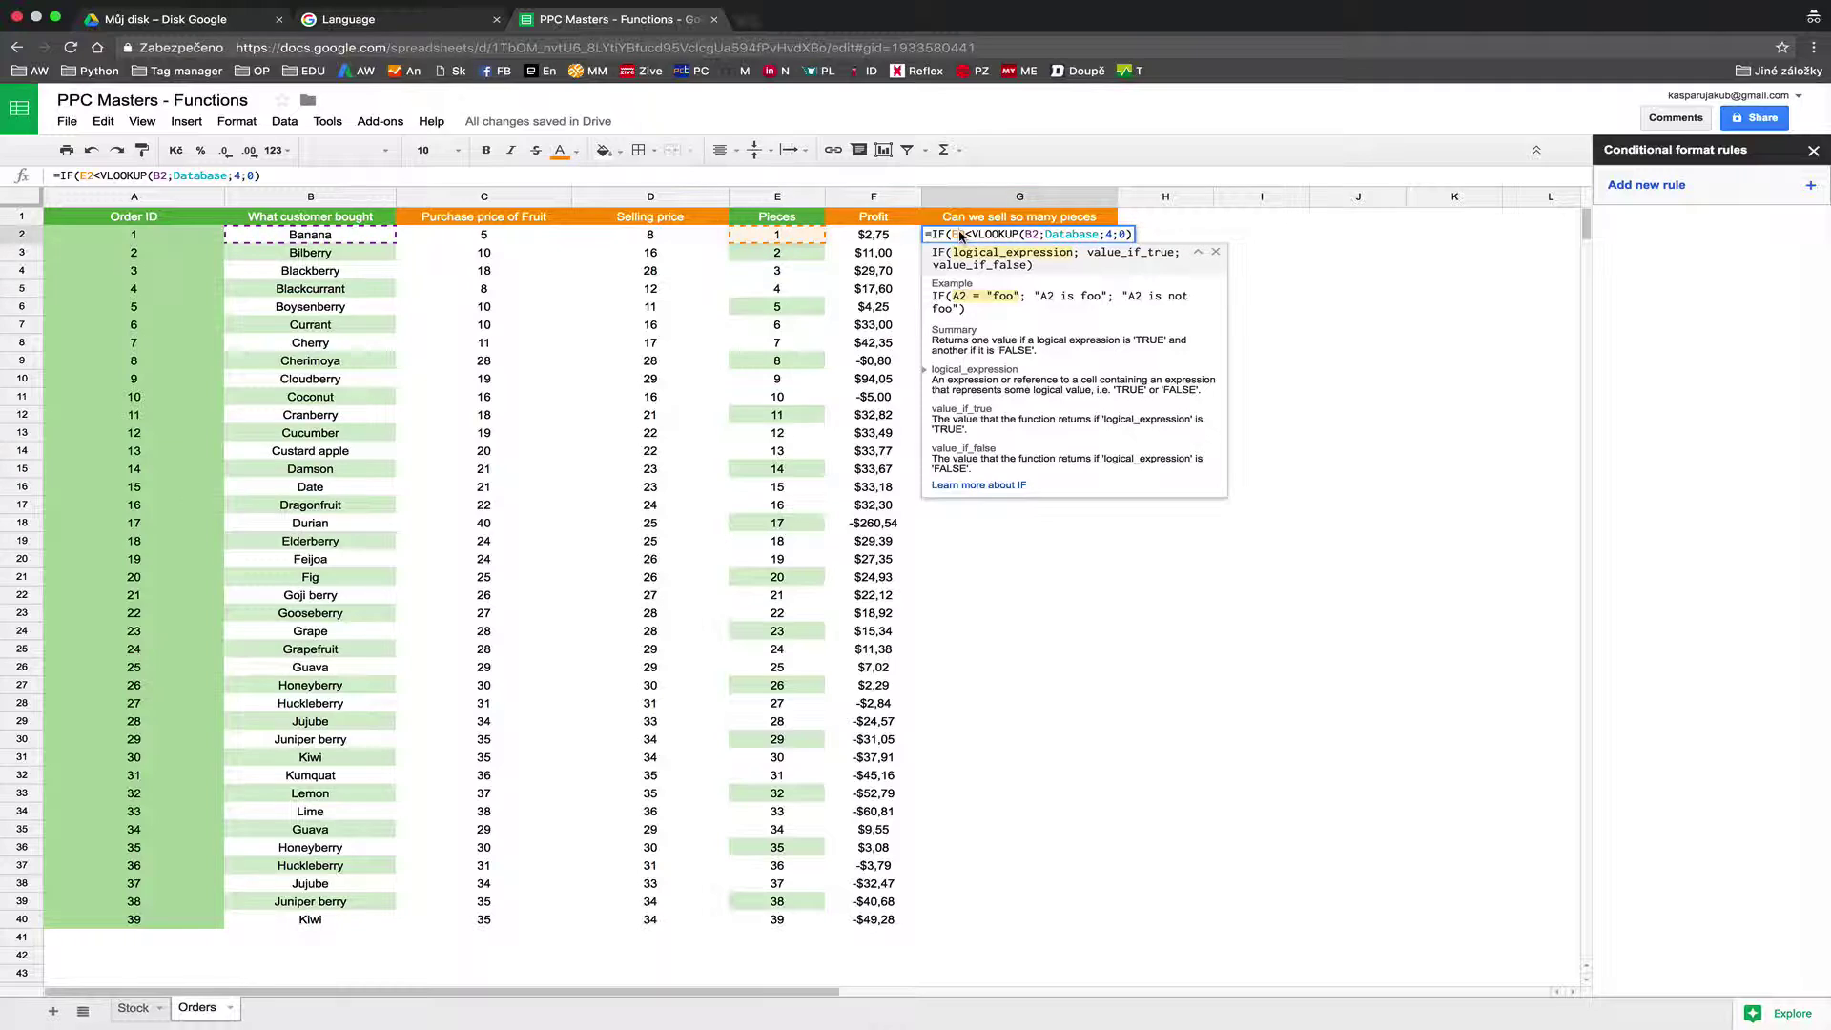
Finish G2's IF formula with "We can sell it baby" if true and "Holly shit" if false, and fill it down to row 40.
{"action": "left_click_drag", "start_coordinate": [971, 236], "coordinate": [1131, 239]}
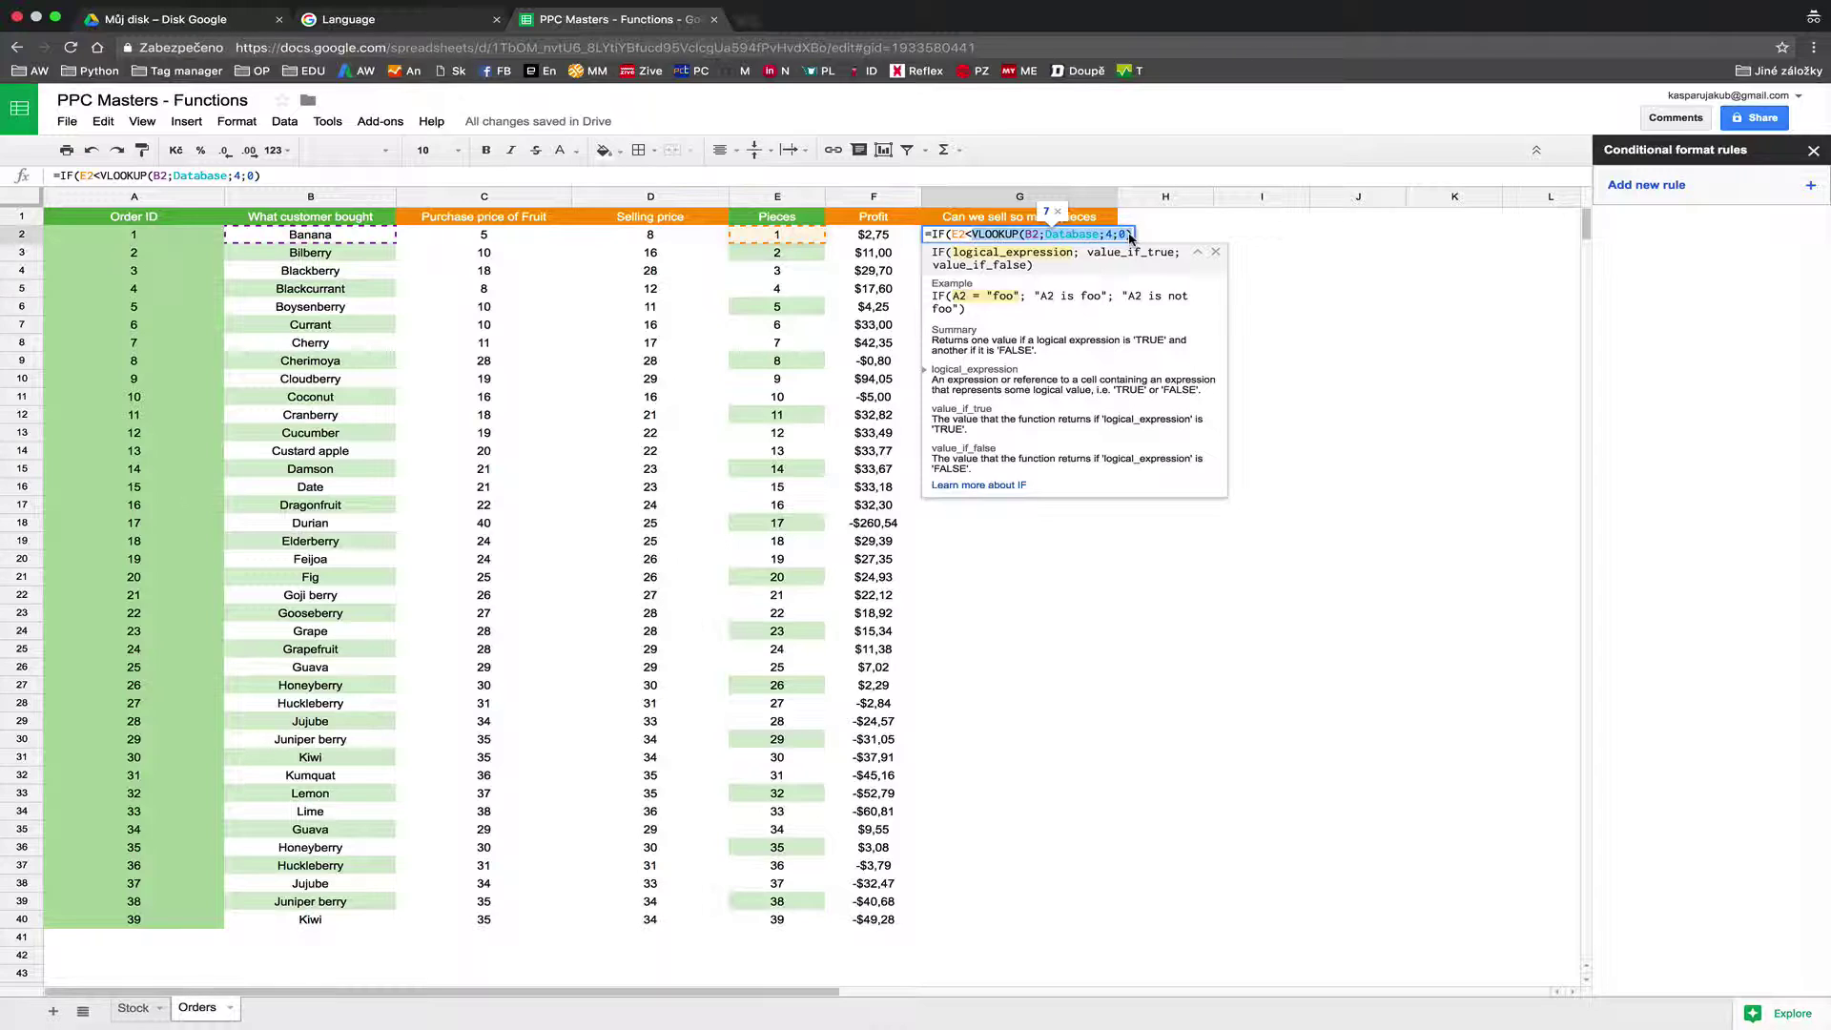
{"action": "left_click", "coordinate": [1131, 237]}
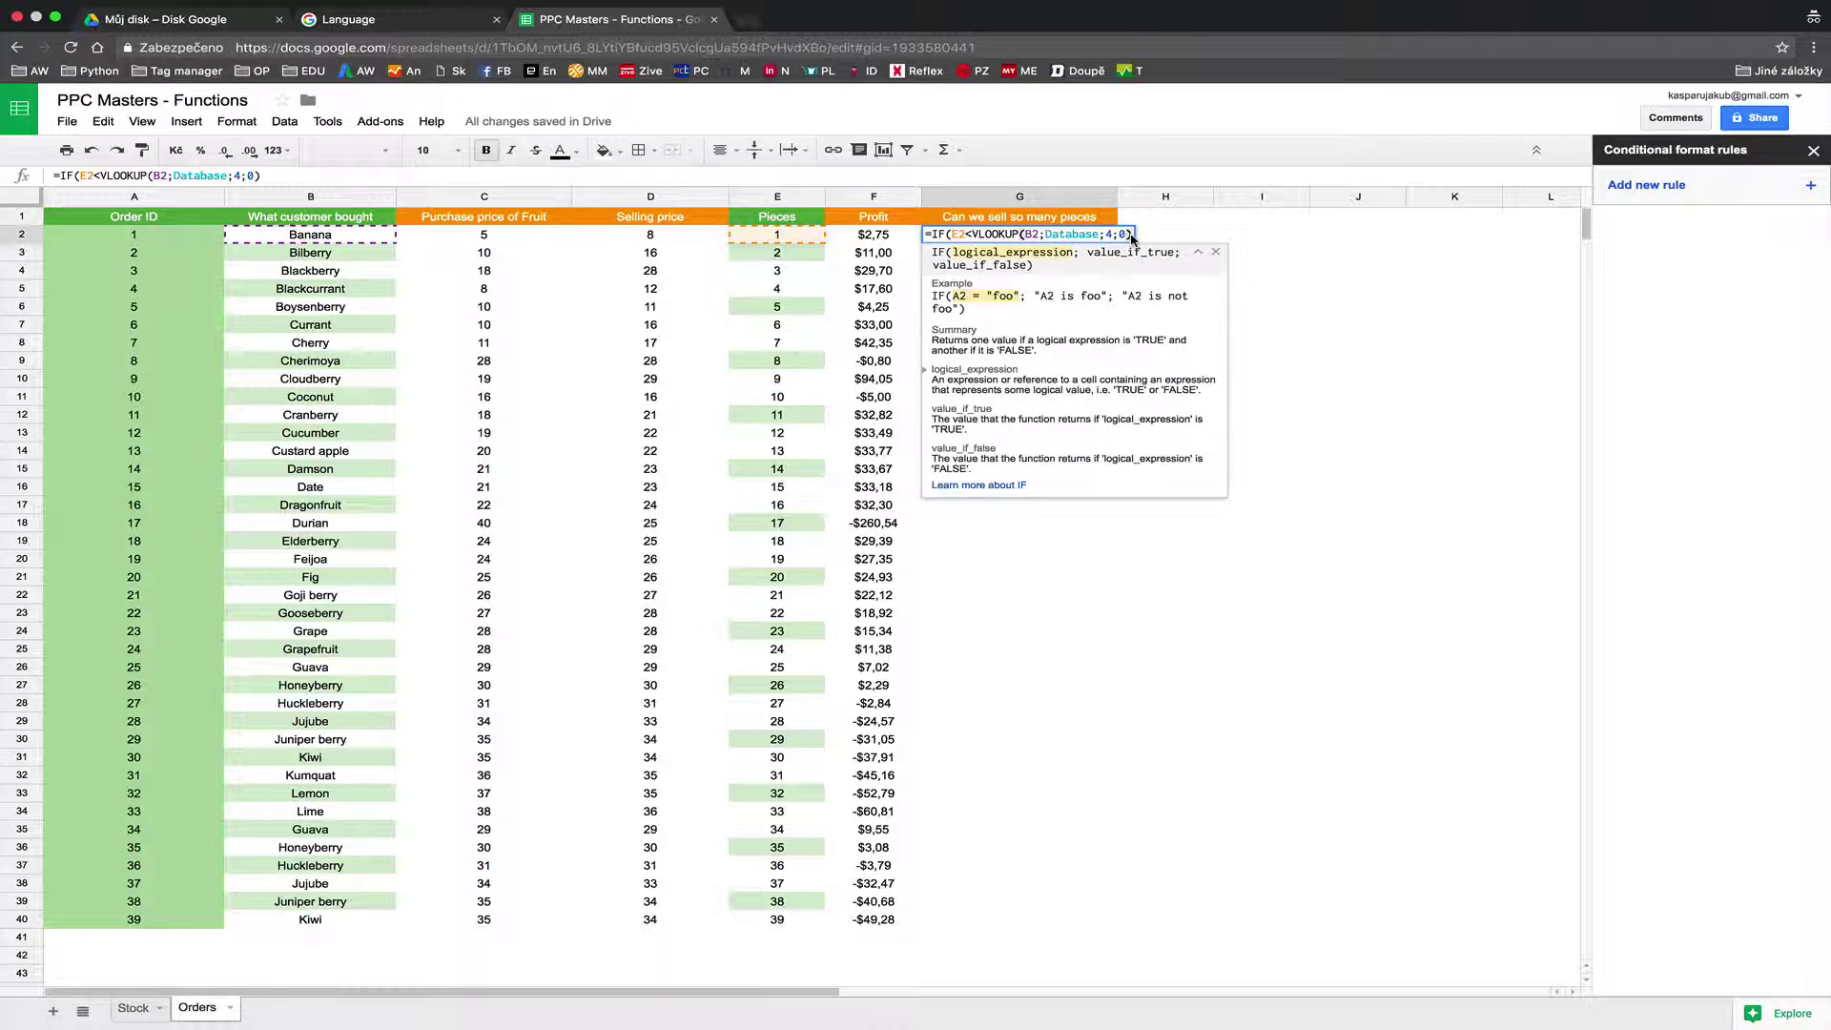
{"action": "type", "text": ";\""}
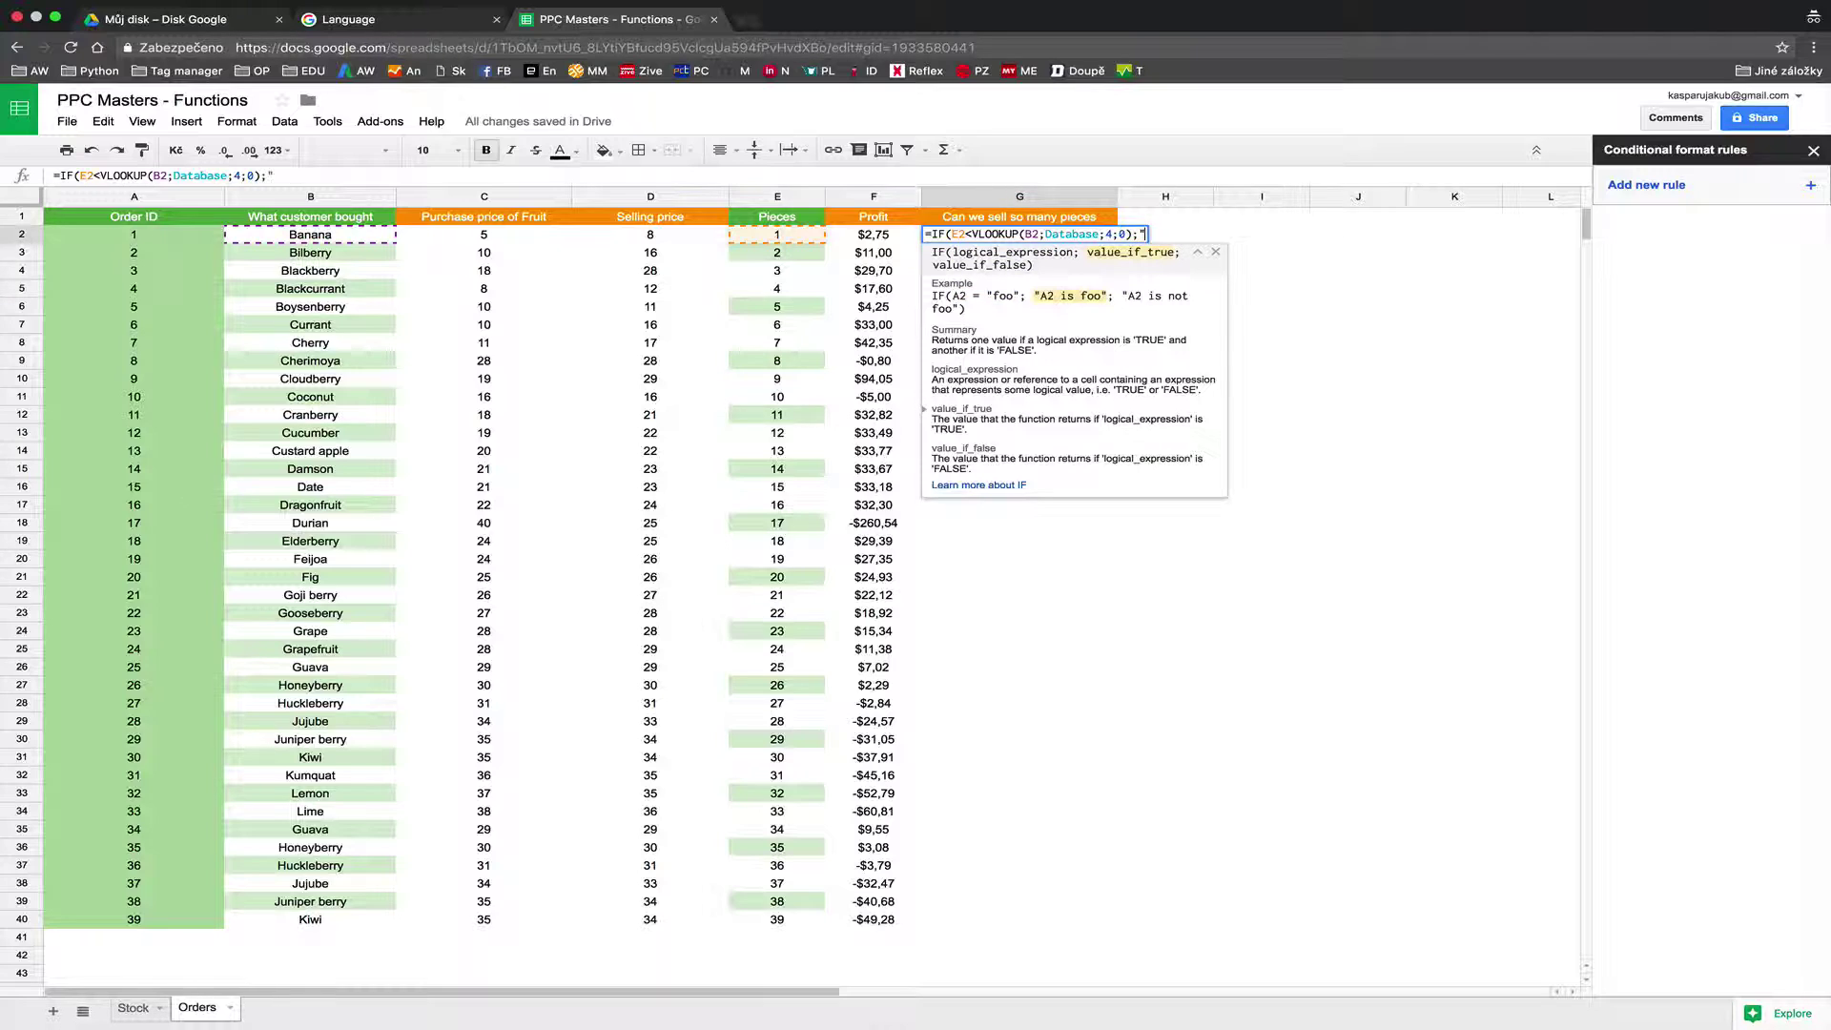
{"action": "type", "text": "We can sell it baby\";"}
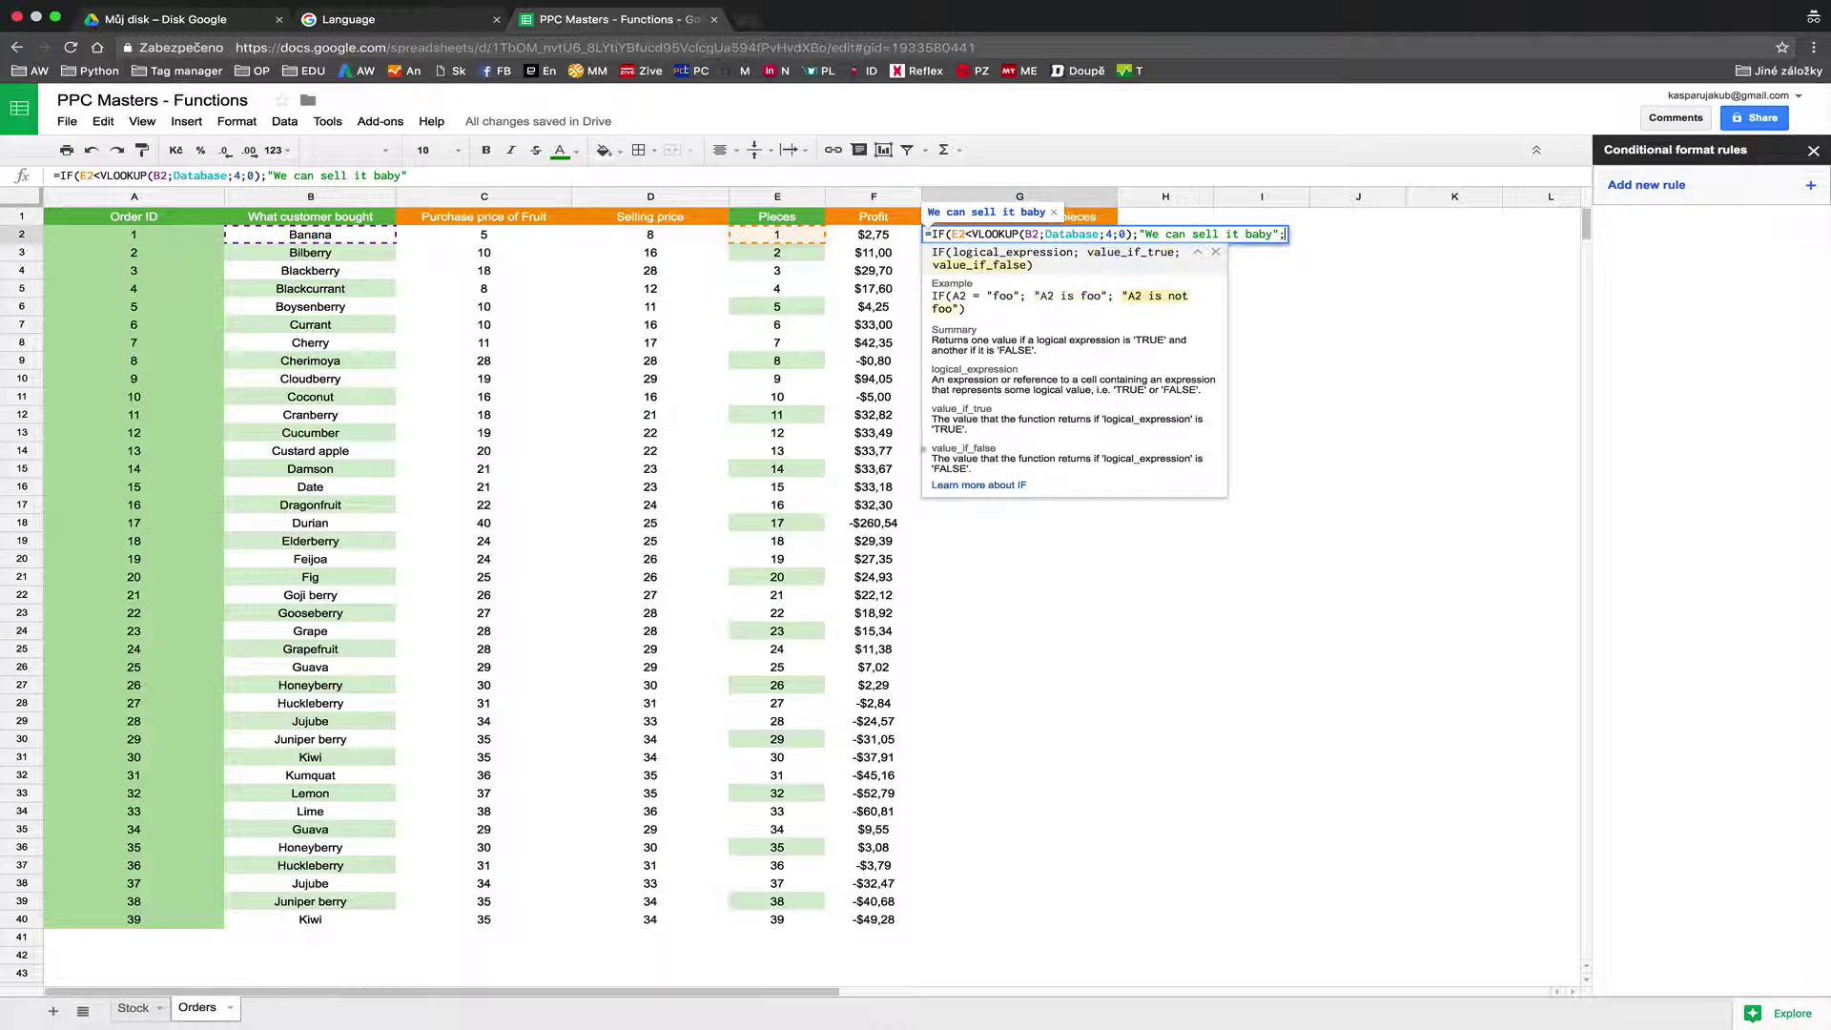
{"action": "type", "text": "\"Holly caw"}
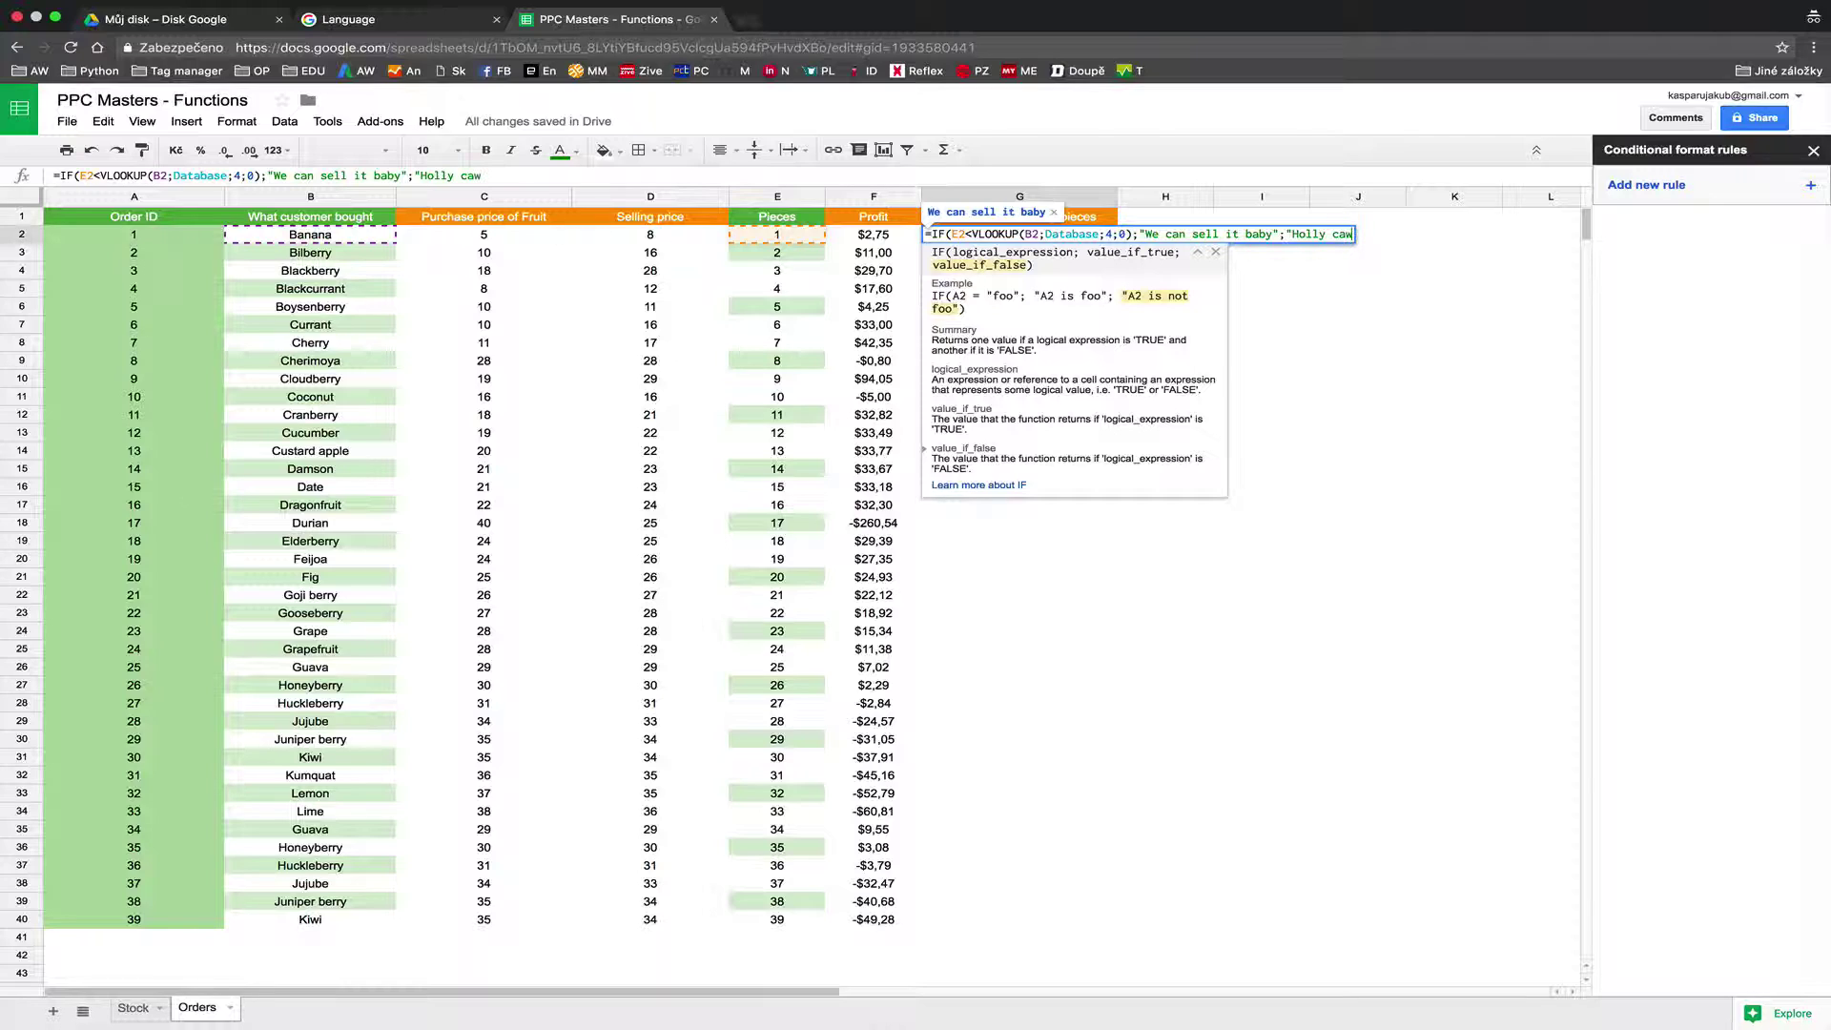
{"action": "key", "text": "BackSpace"}
{"action": "key", "text": "BackSpace"}
{"action": "type", "text": "shit\""}
{"action": "key", "text": "Return"}
{"action": "left_click", "coordinate": [1073, 240]}
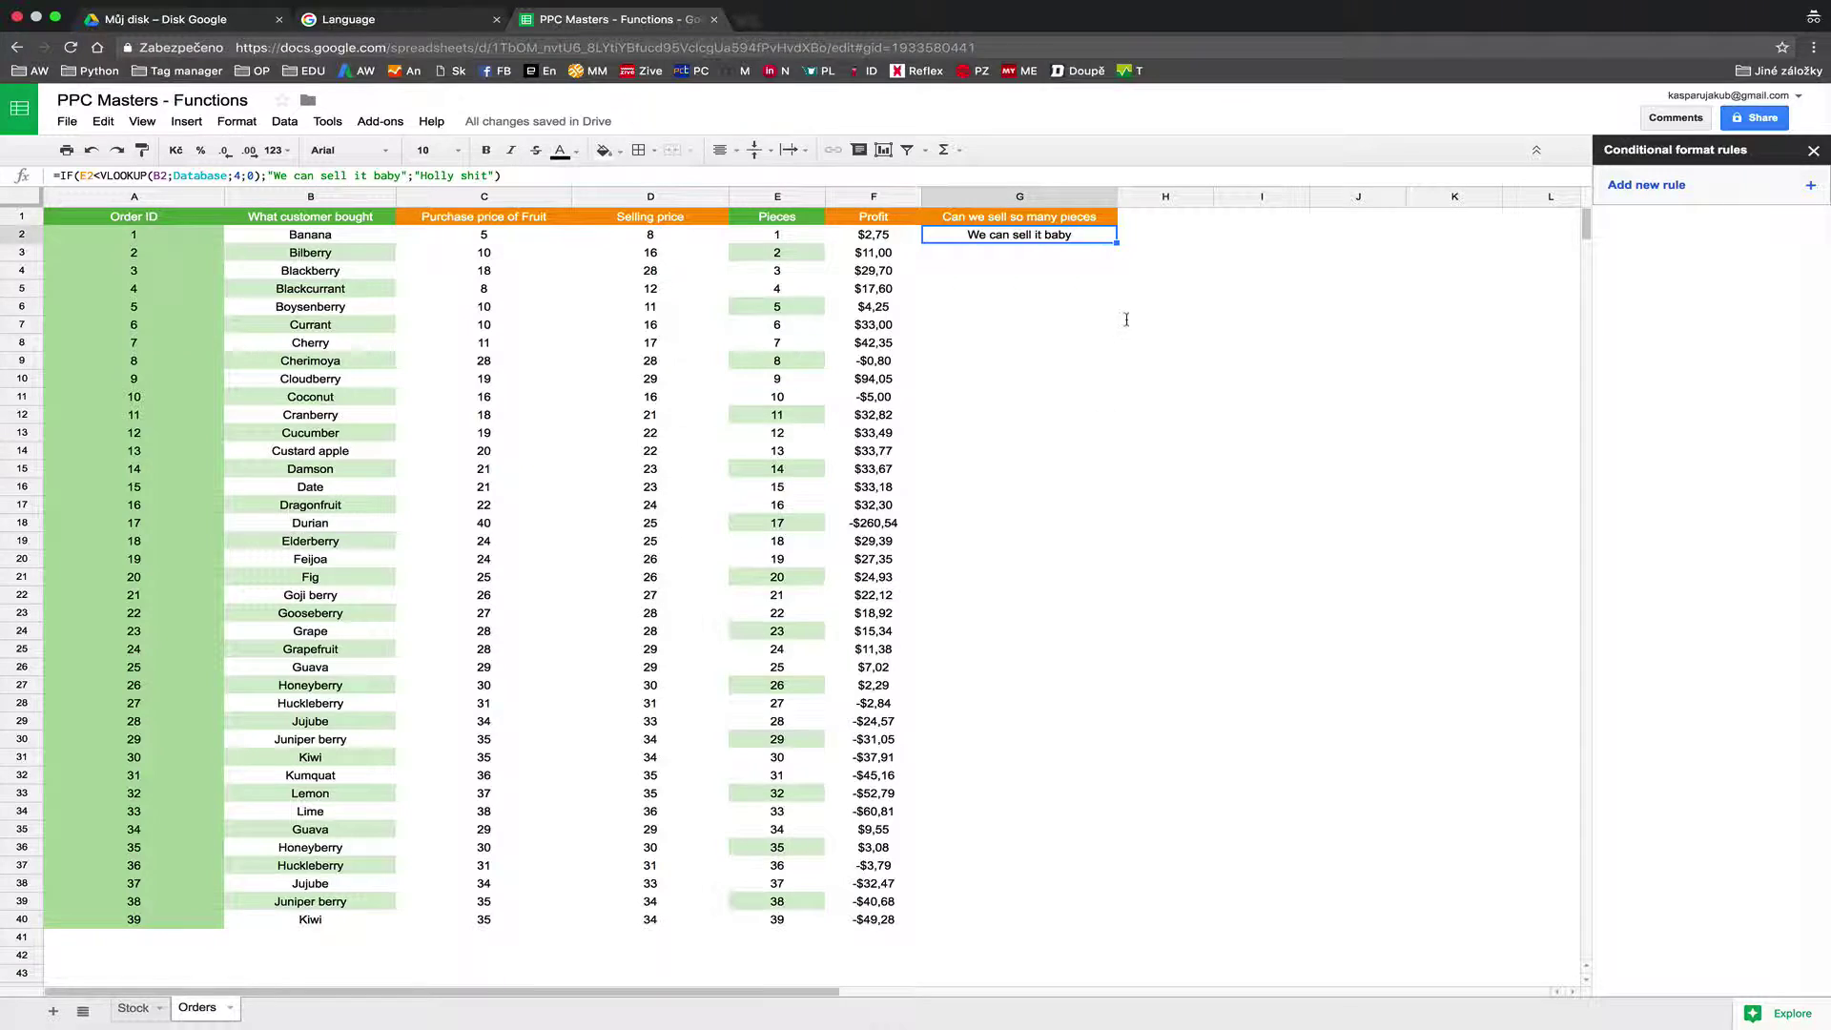
{"action": "double_click", "coordinate": [1115, 242]}
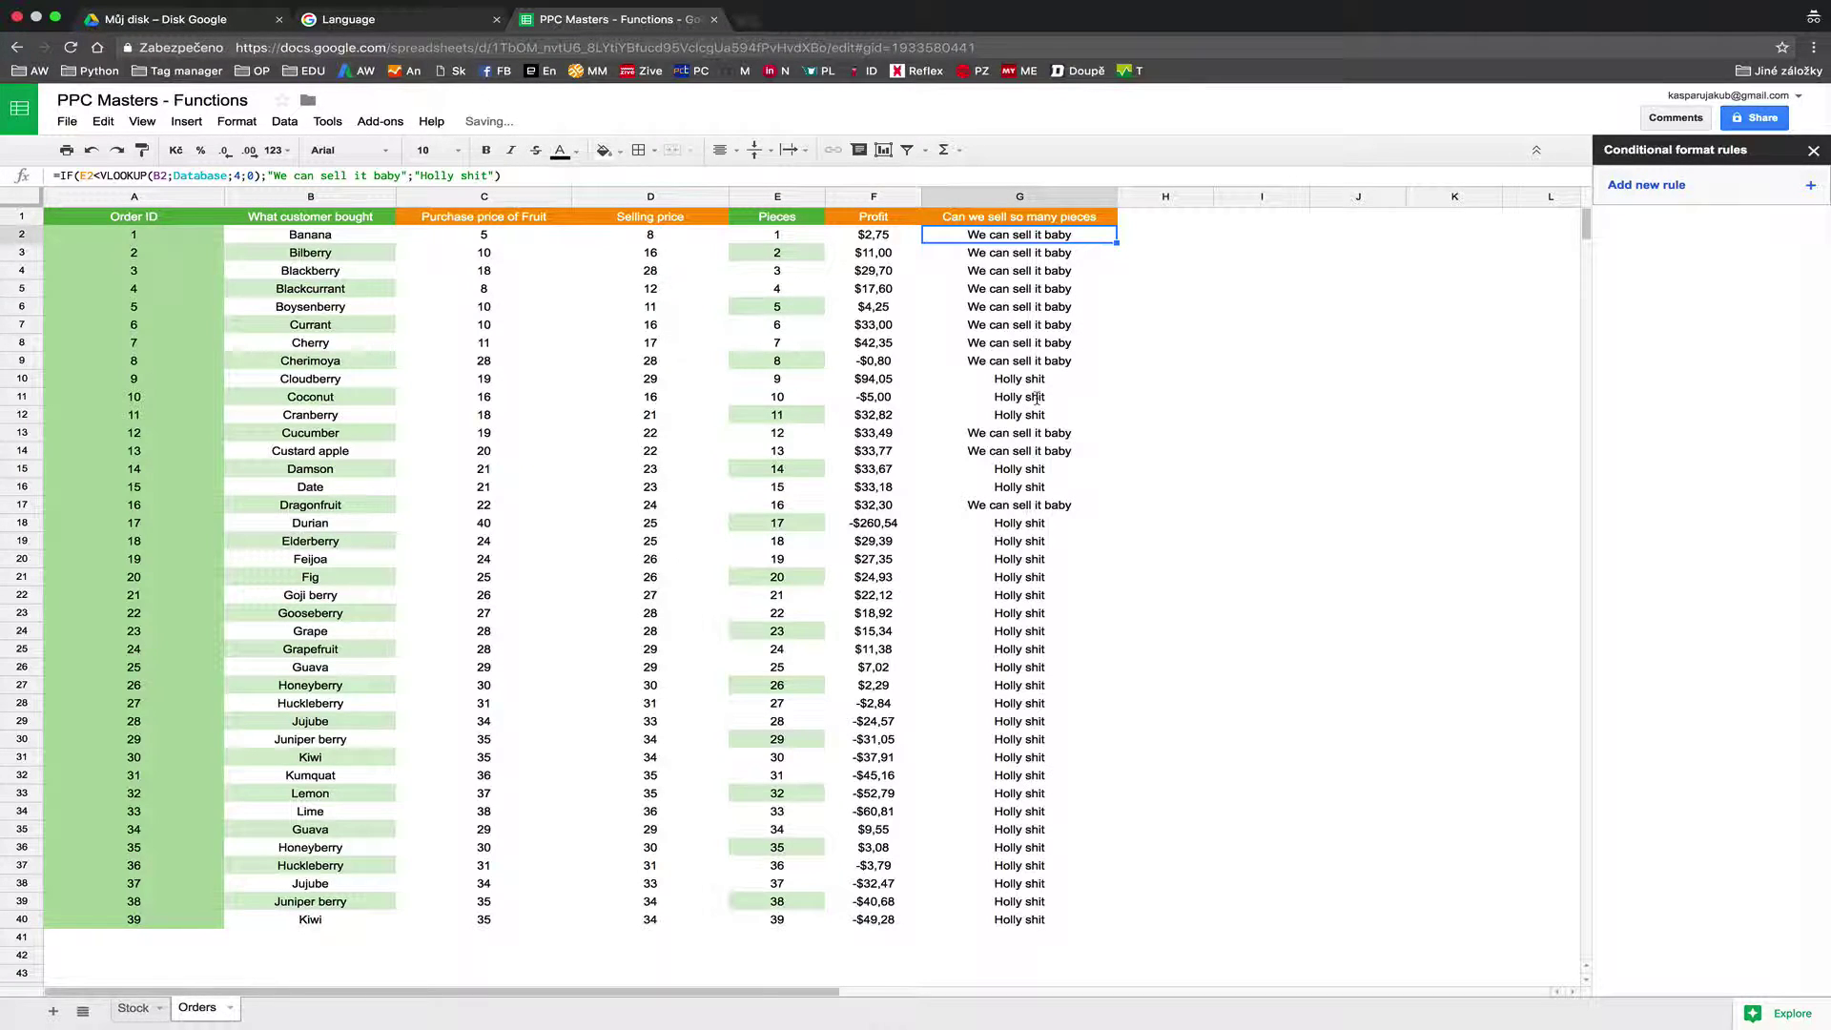
Select rows 10 to 12 to examine the stock check for the Cloudberry, Coconut and Cranberry orders.
{"action": "left_click", "coordinate": [969, 380]}
{"action": "left_click_drag", "start_coordinate": [21, 364], "coordinate": [21, 415]}
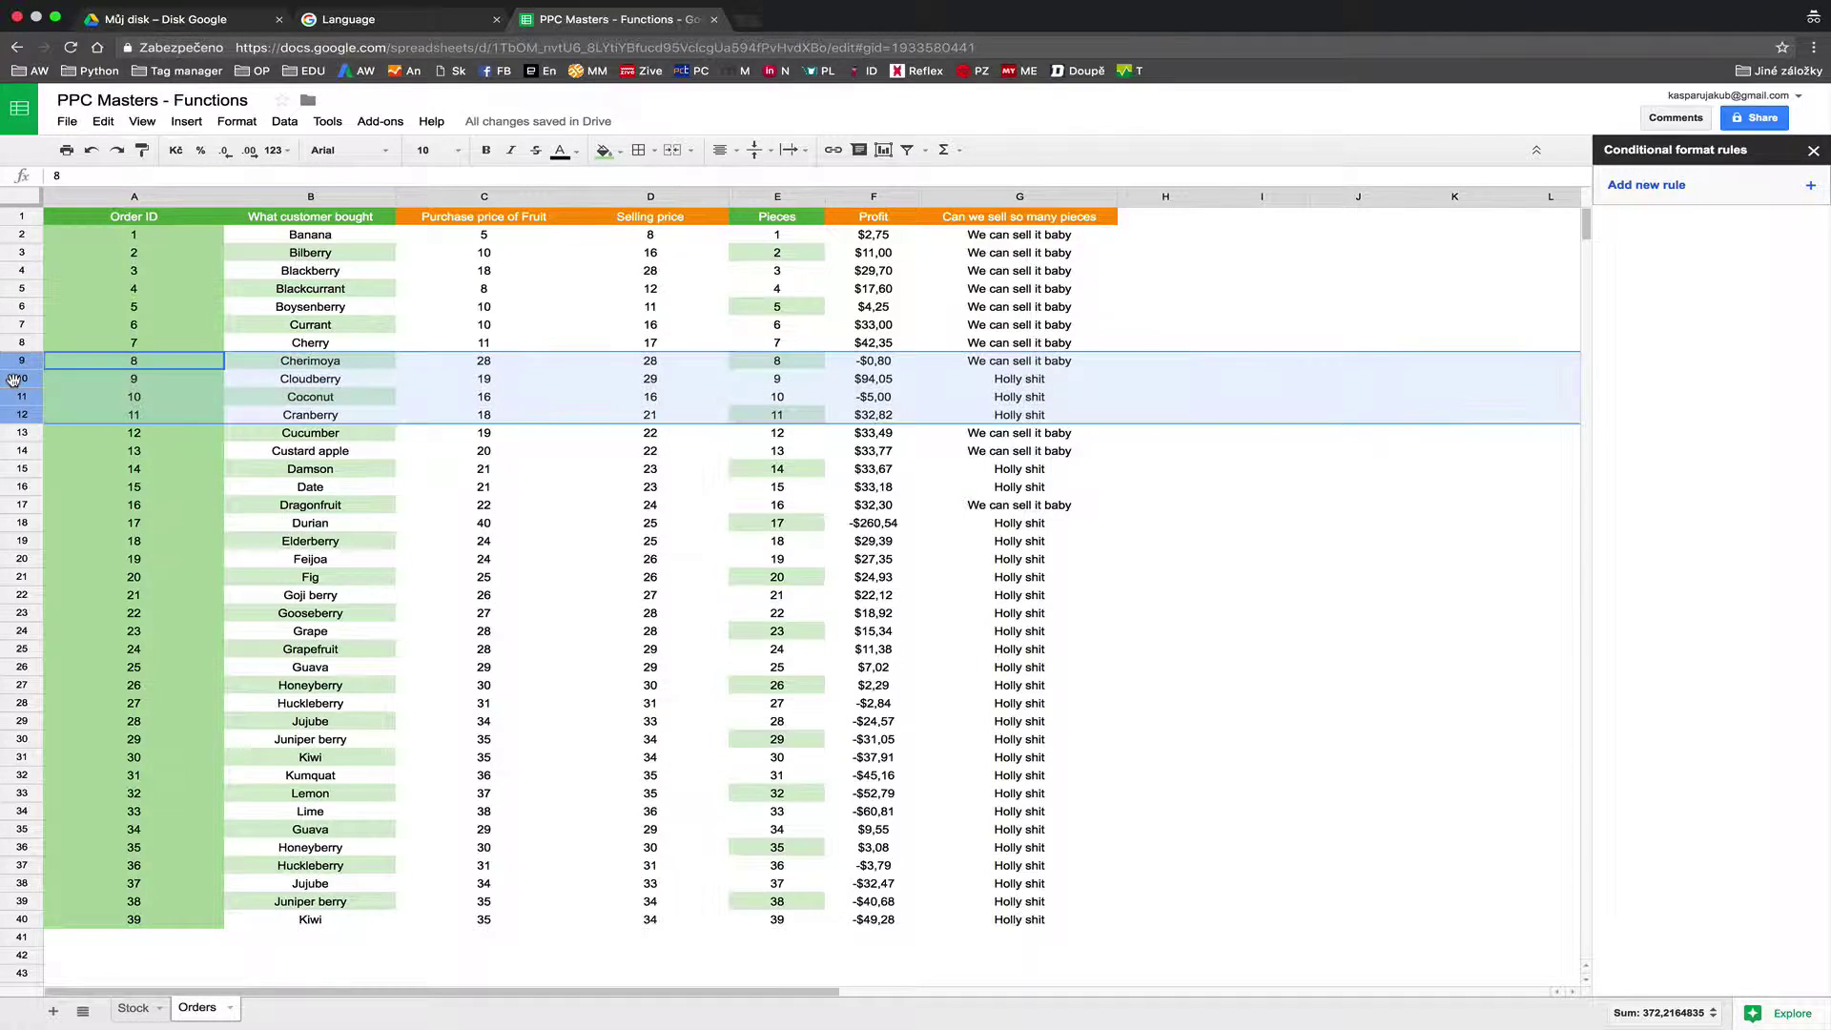
{"action": "left_click", "coordinate": [15, 382]}
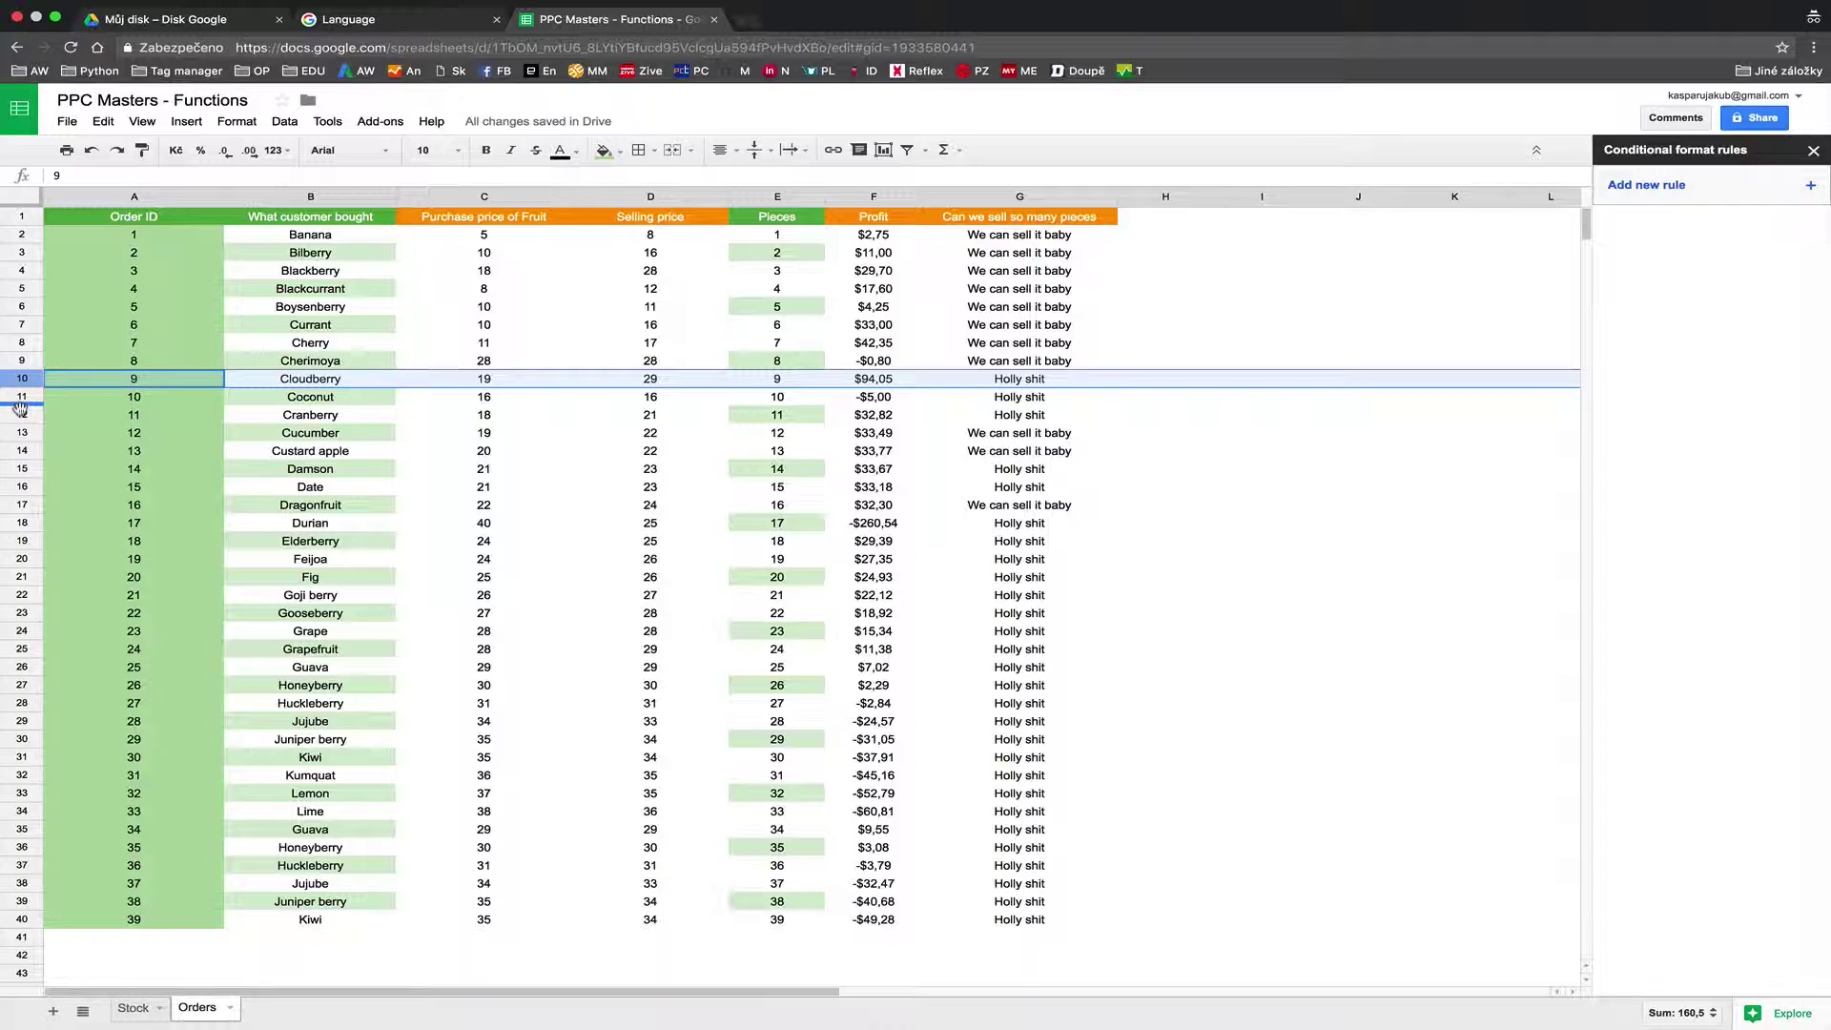
{"action": "left_click", "coordinate": [21, 415], "text": "shift"}
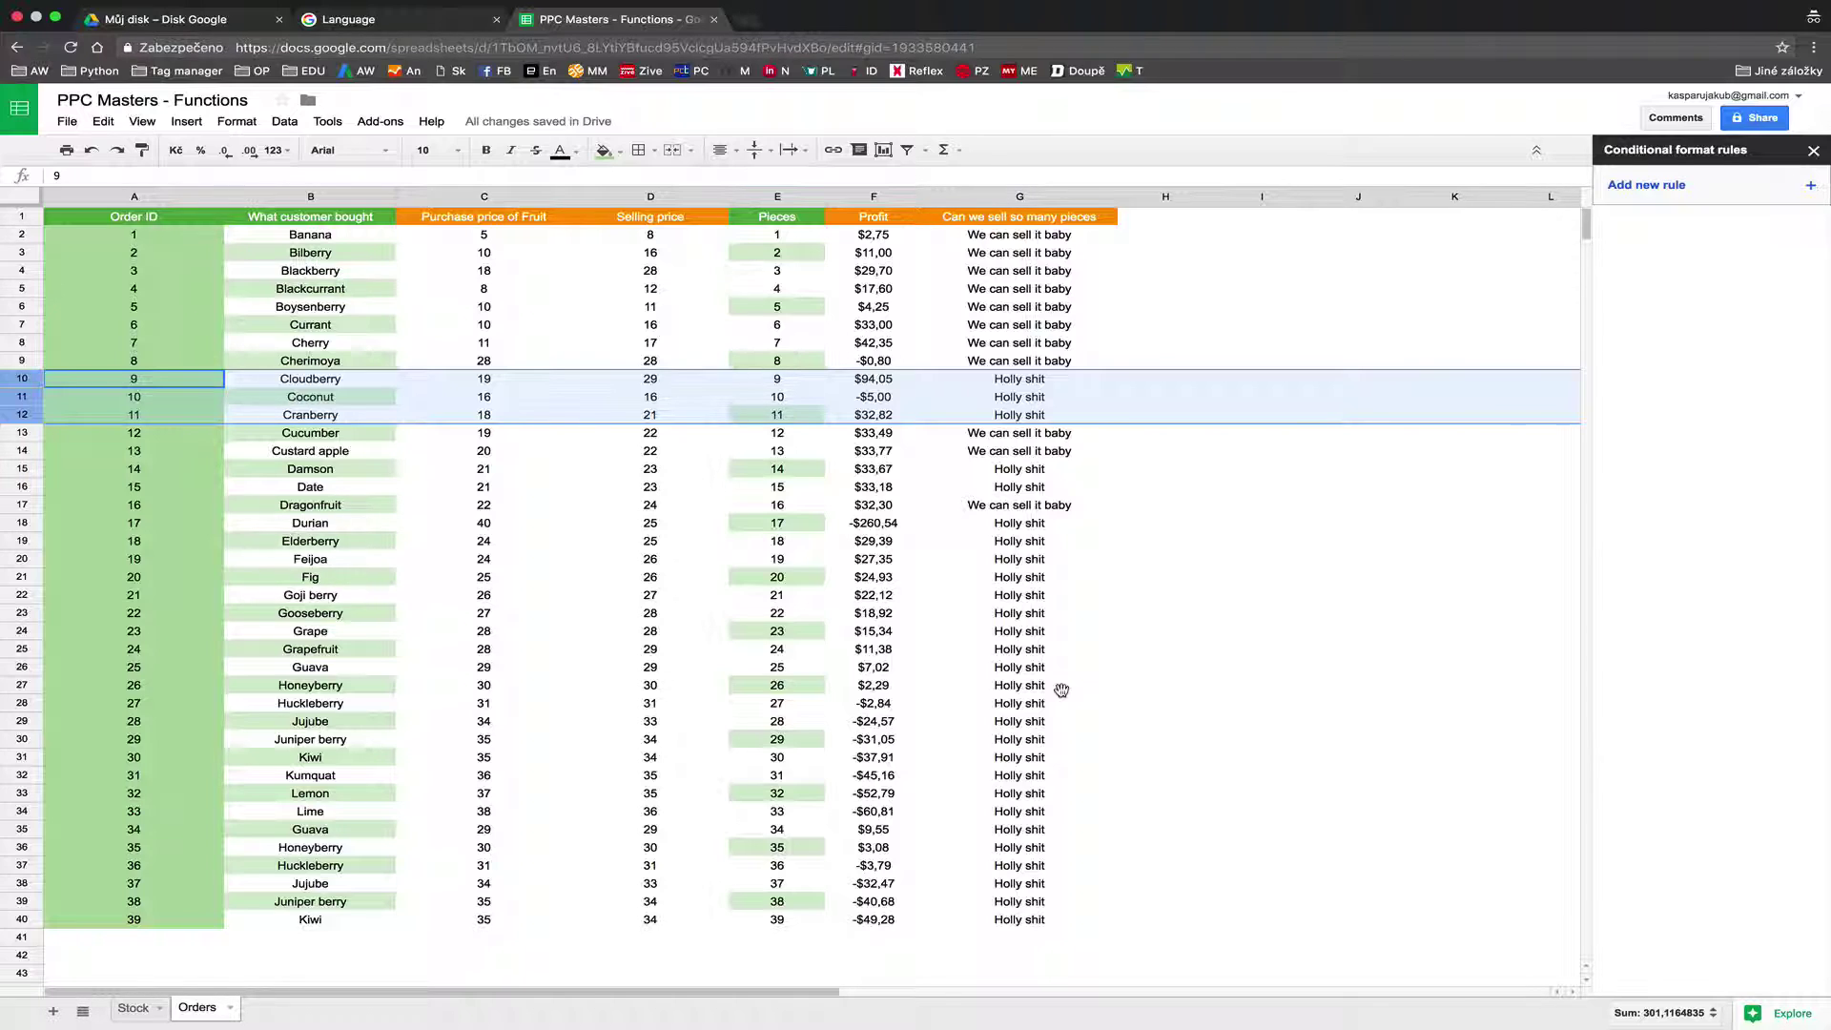
Add a filter to the whole orders table and show only the "Holly shit" rows in the "Can we sell so many pieces" column.
{"action": "left_click", "coordinate": [944, 649]}
{"action": "key", "text": "ctrl+a"}
{"action": "left_click", "coordinate": [907, 150]}
{"action": "left_click", "coordinate": [1109, 217]}
{"action": "left_click", "coordinate": [913, 420]}
{"action": "left_click", "coordinate": [924, 533]}
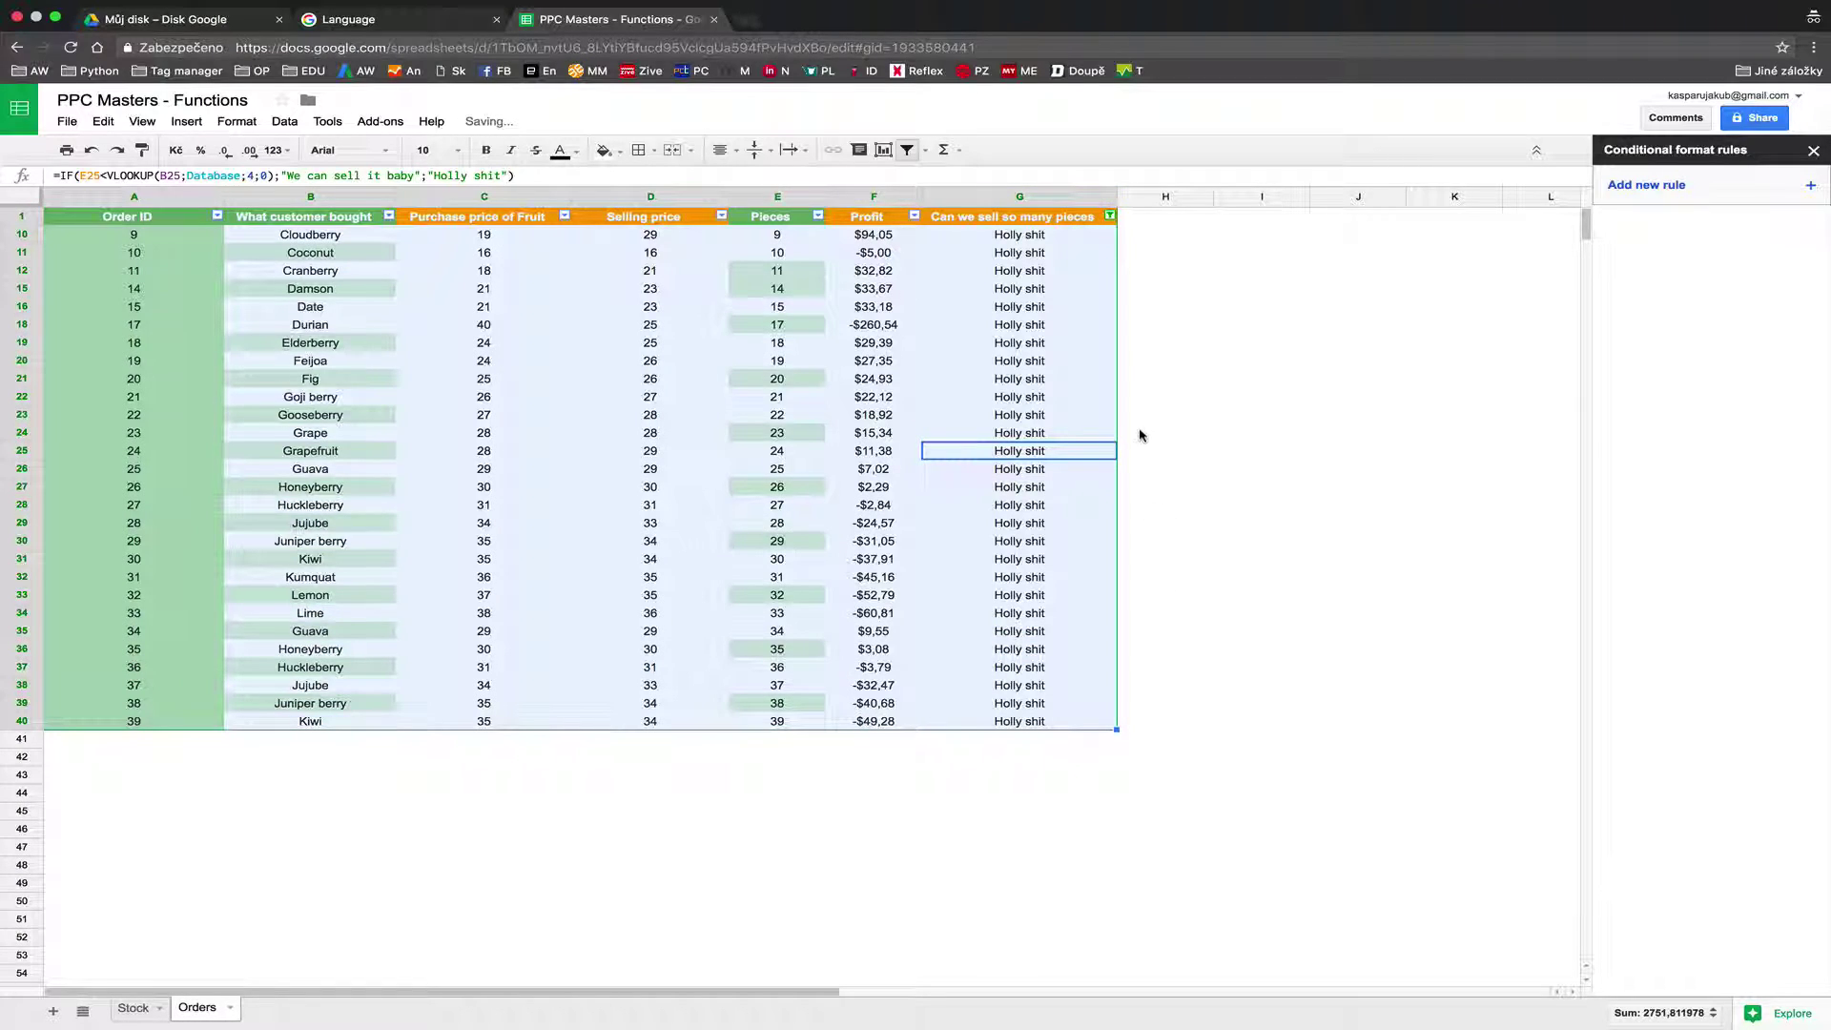
Include "We can sell it baby" again in the "Can we sell so many pieces" filter so all orders are shown.
{"action": "left_click", "coordinate": [1109, 216]}
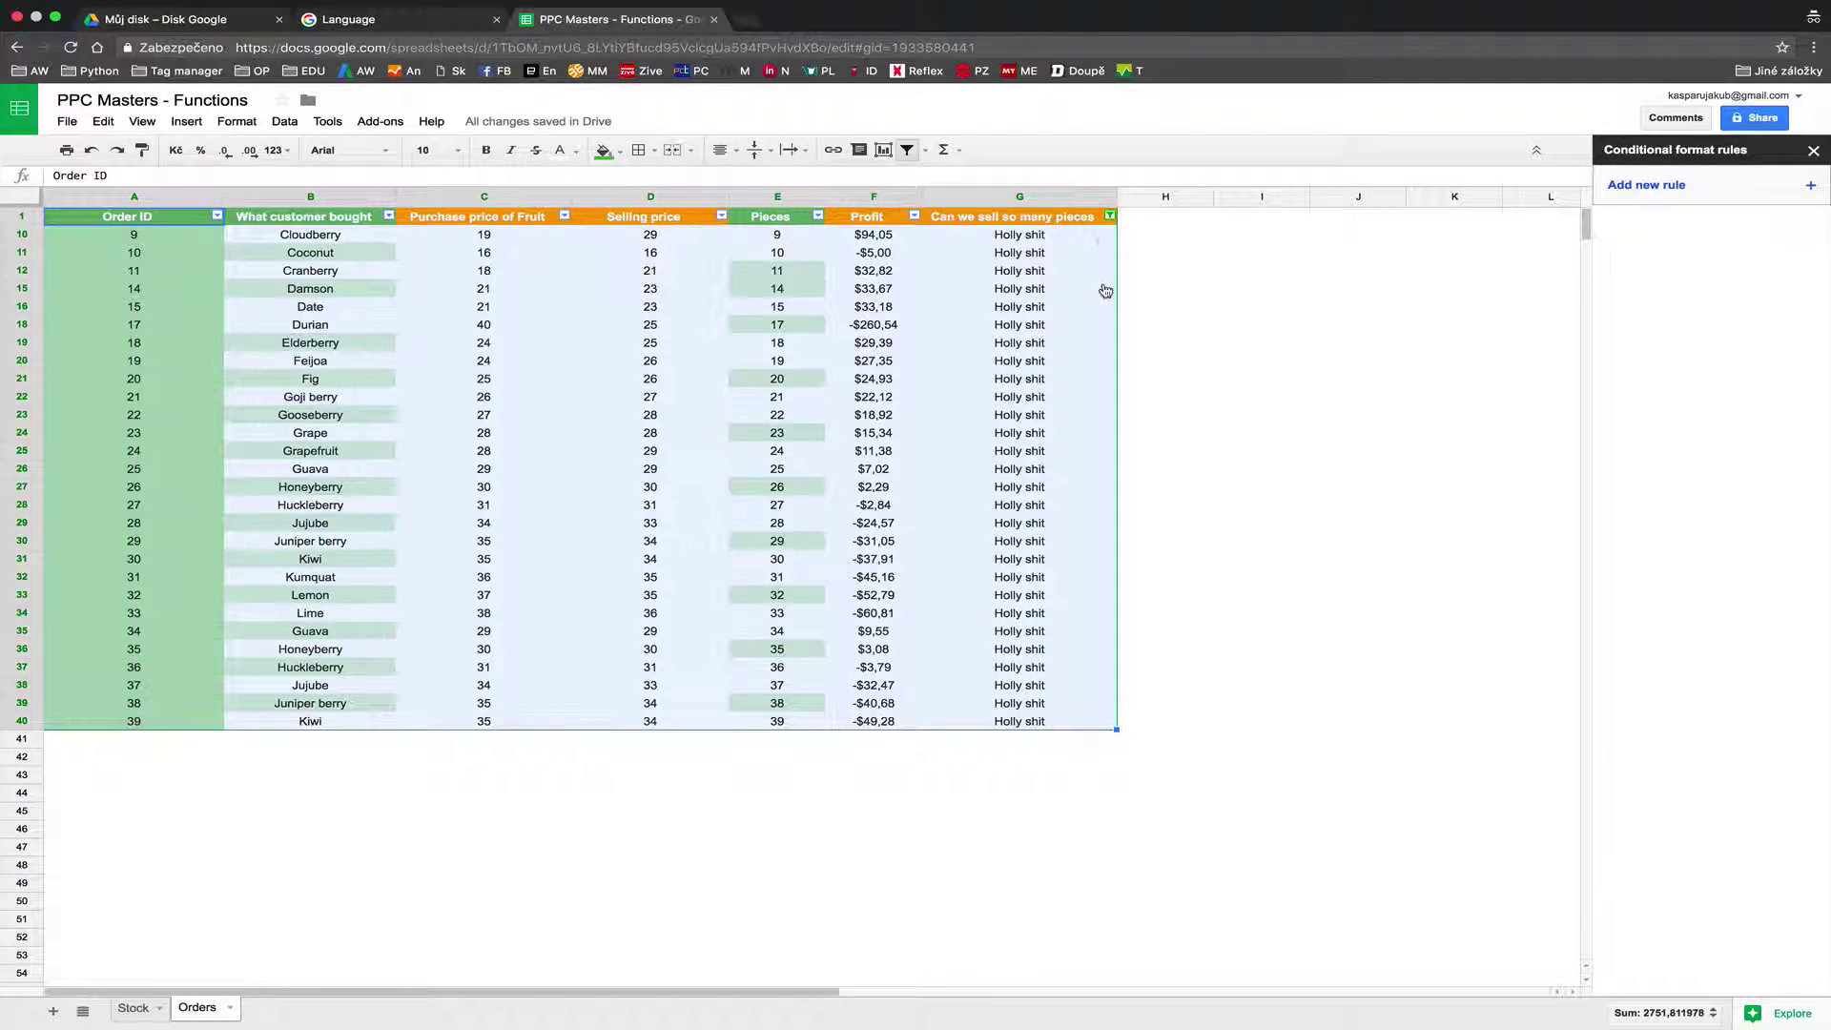
{"action": "left_click", "coordinate": [1109, 216]}
{"action": "left_click", "coordinate": [952, 421]}
{"action": "left_click", "coordinate": [925, 533]}
{"action": "left_click", "coordinate": [1185, 597]}
{"action": "left_click", "coordinate": [1065, 383]}
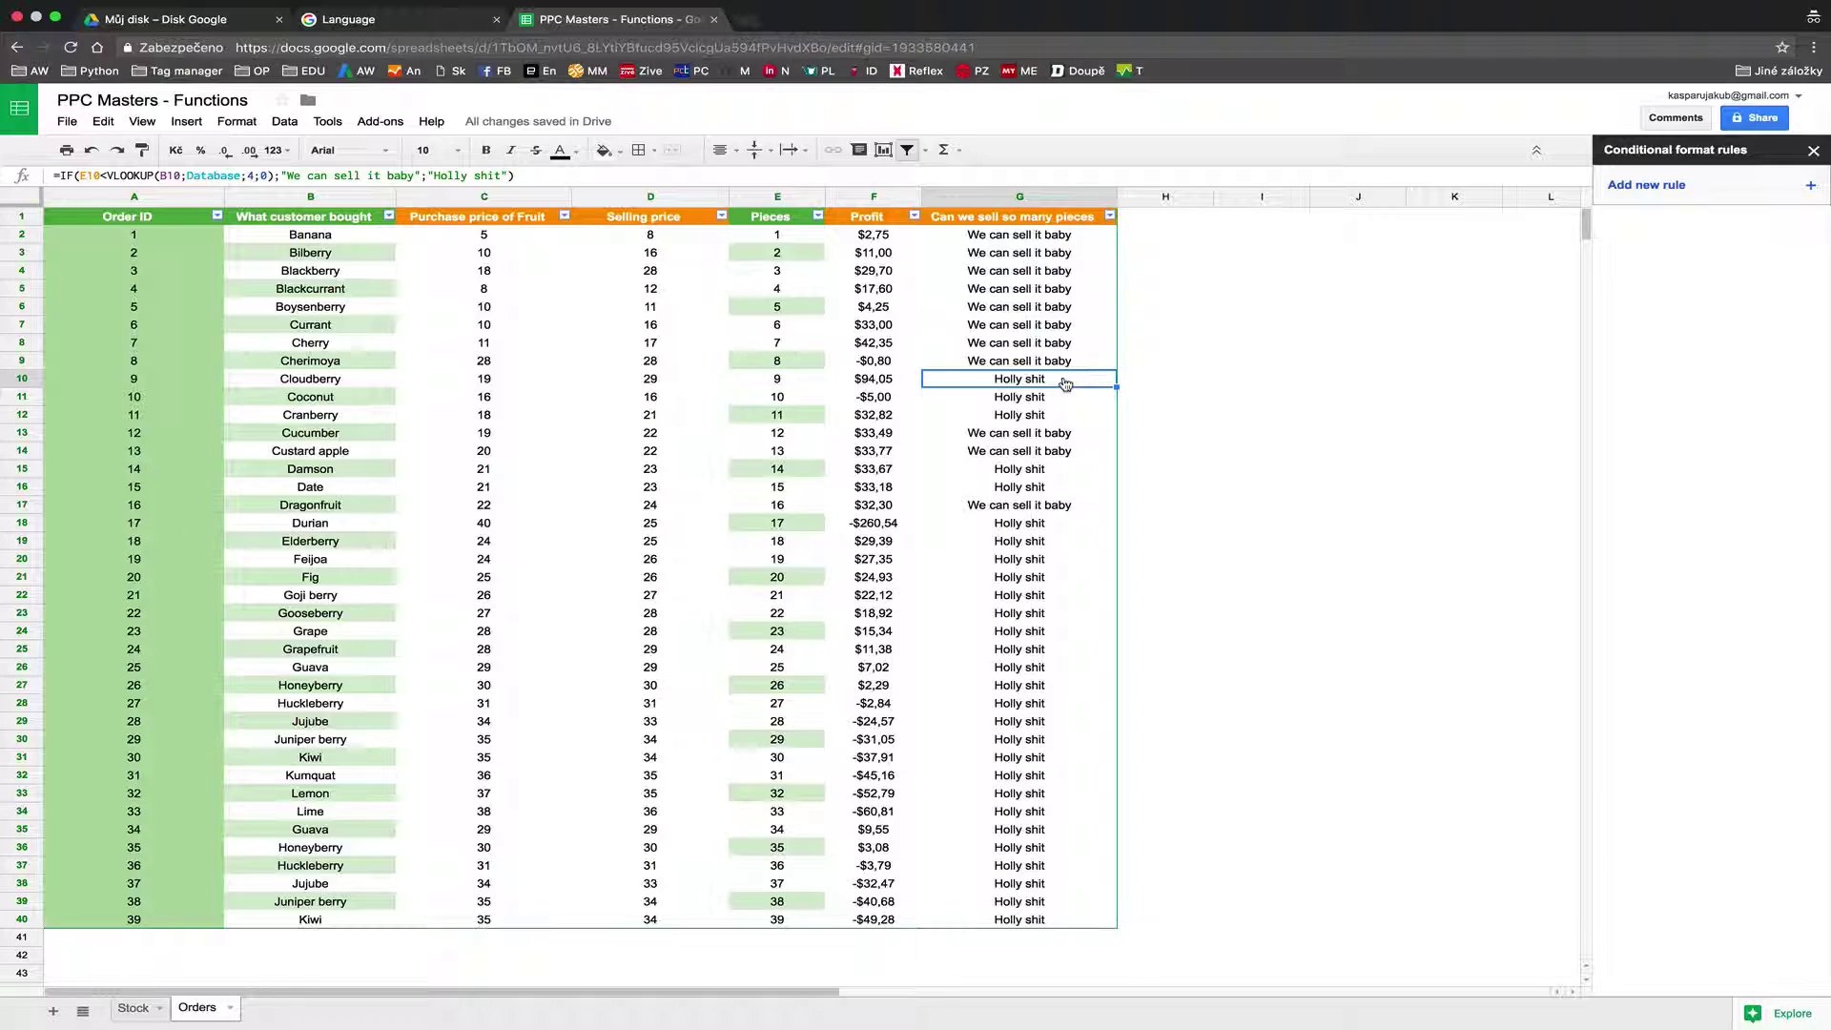
Set up a conditional formatting rule on the Profit column, F1:F998, for values less than 0.
{"action": "left_click", "coordinate": [867, 198]}
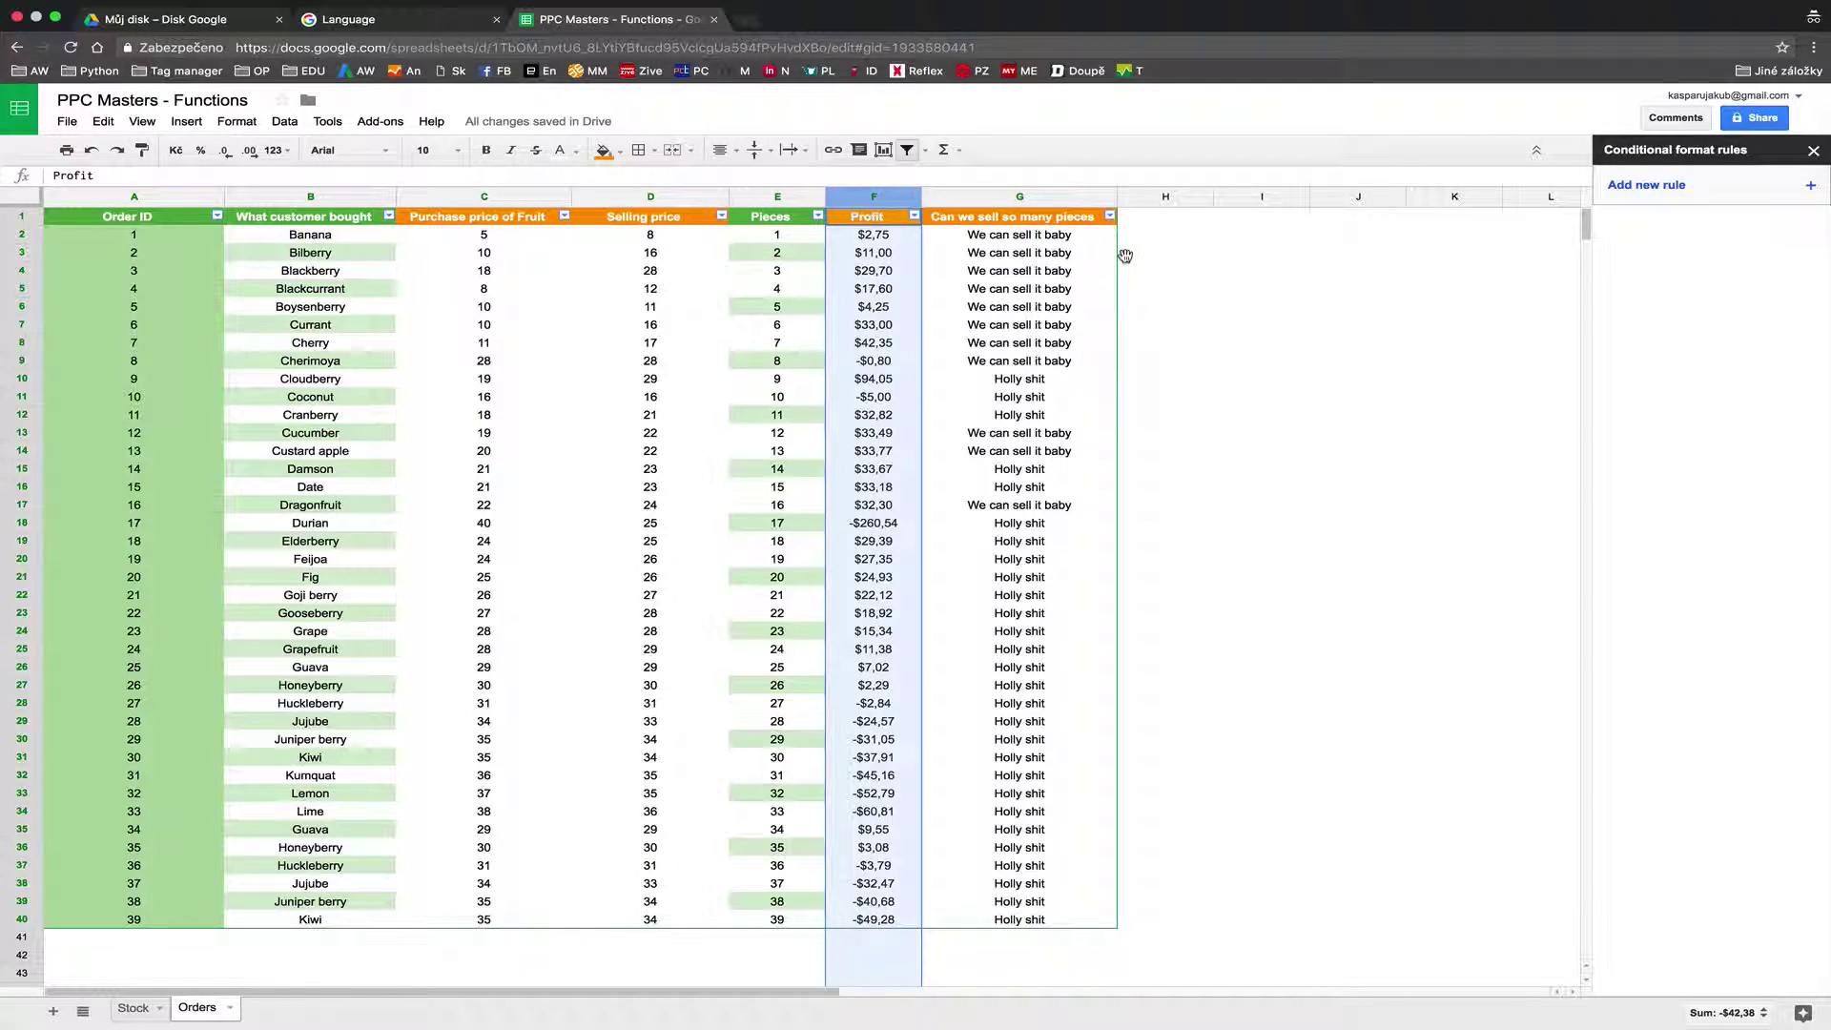
{"action": "left_click", "coordinate": [1151, 236]}
{"action": "left_click", "coordinate": [1060, 253]}
{"action": "left_click", "coordinate": [905, 252]}
{"action": "left_click", "coordinate": [881, 196]}
{"action": "left_click", "coordinate": [284, 121]}
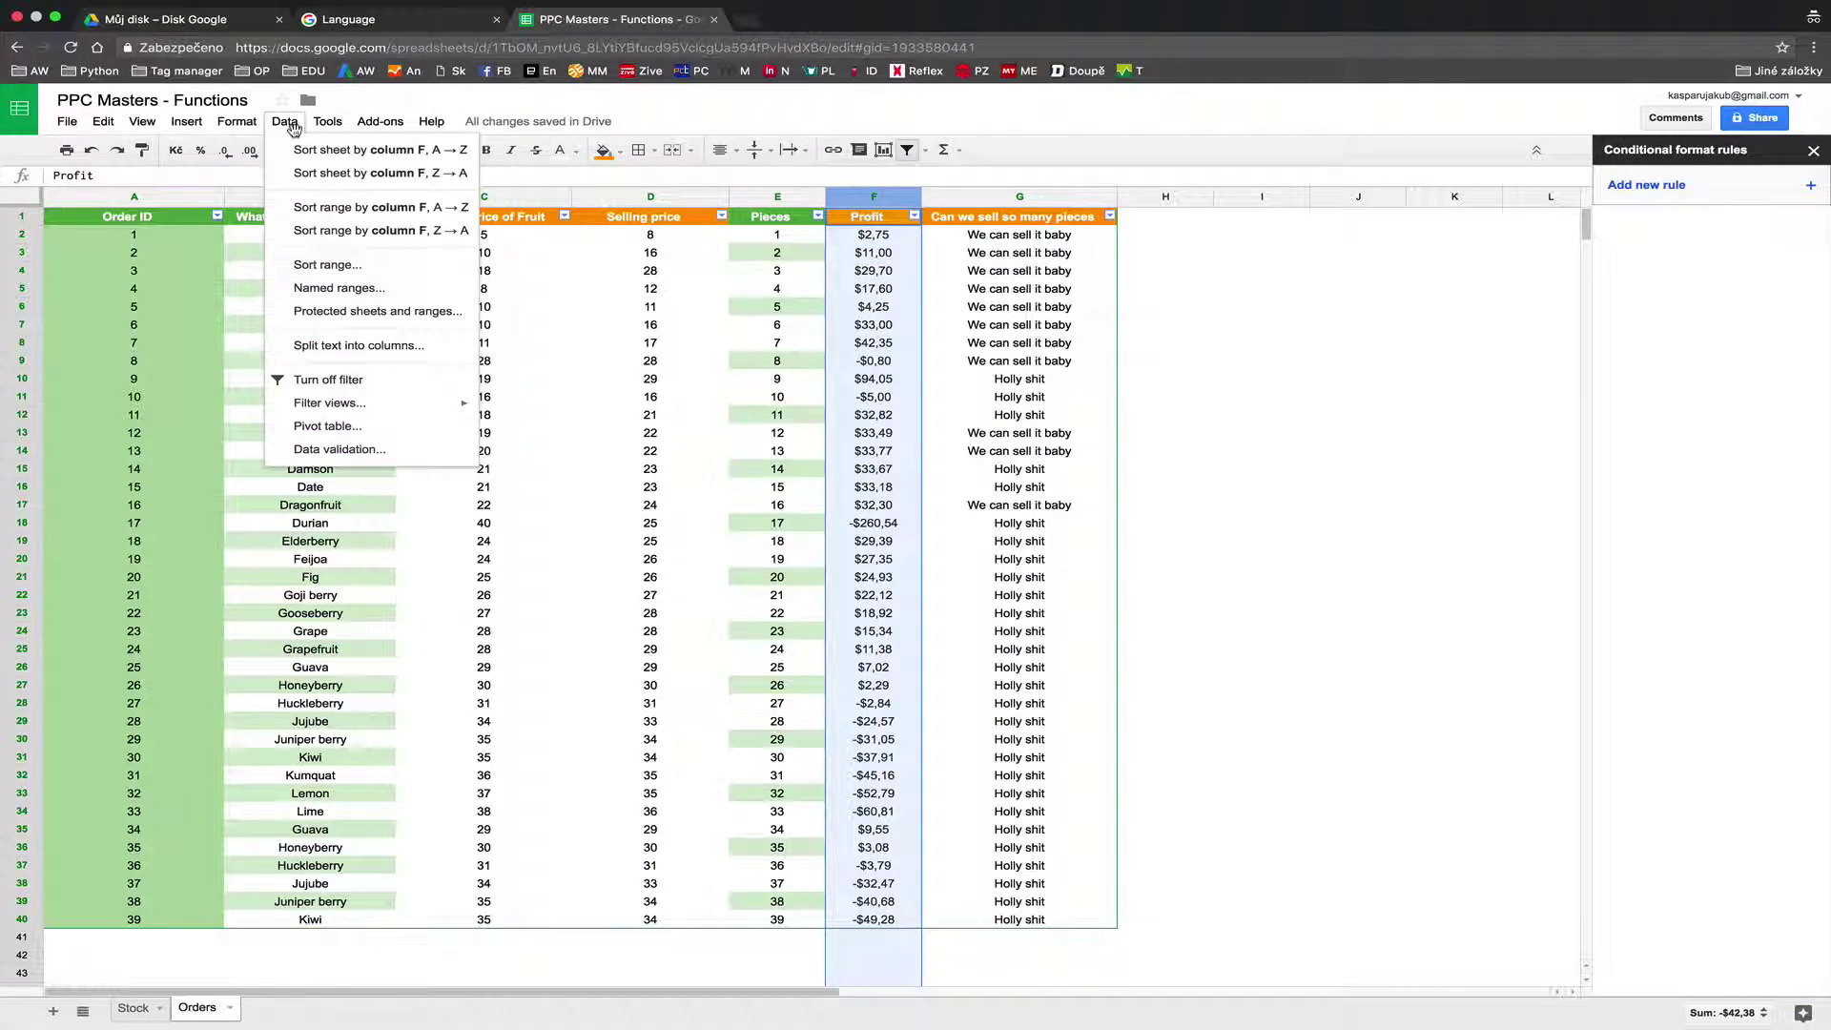
{"action": "left_click", "coordinate": [236, 121]}
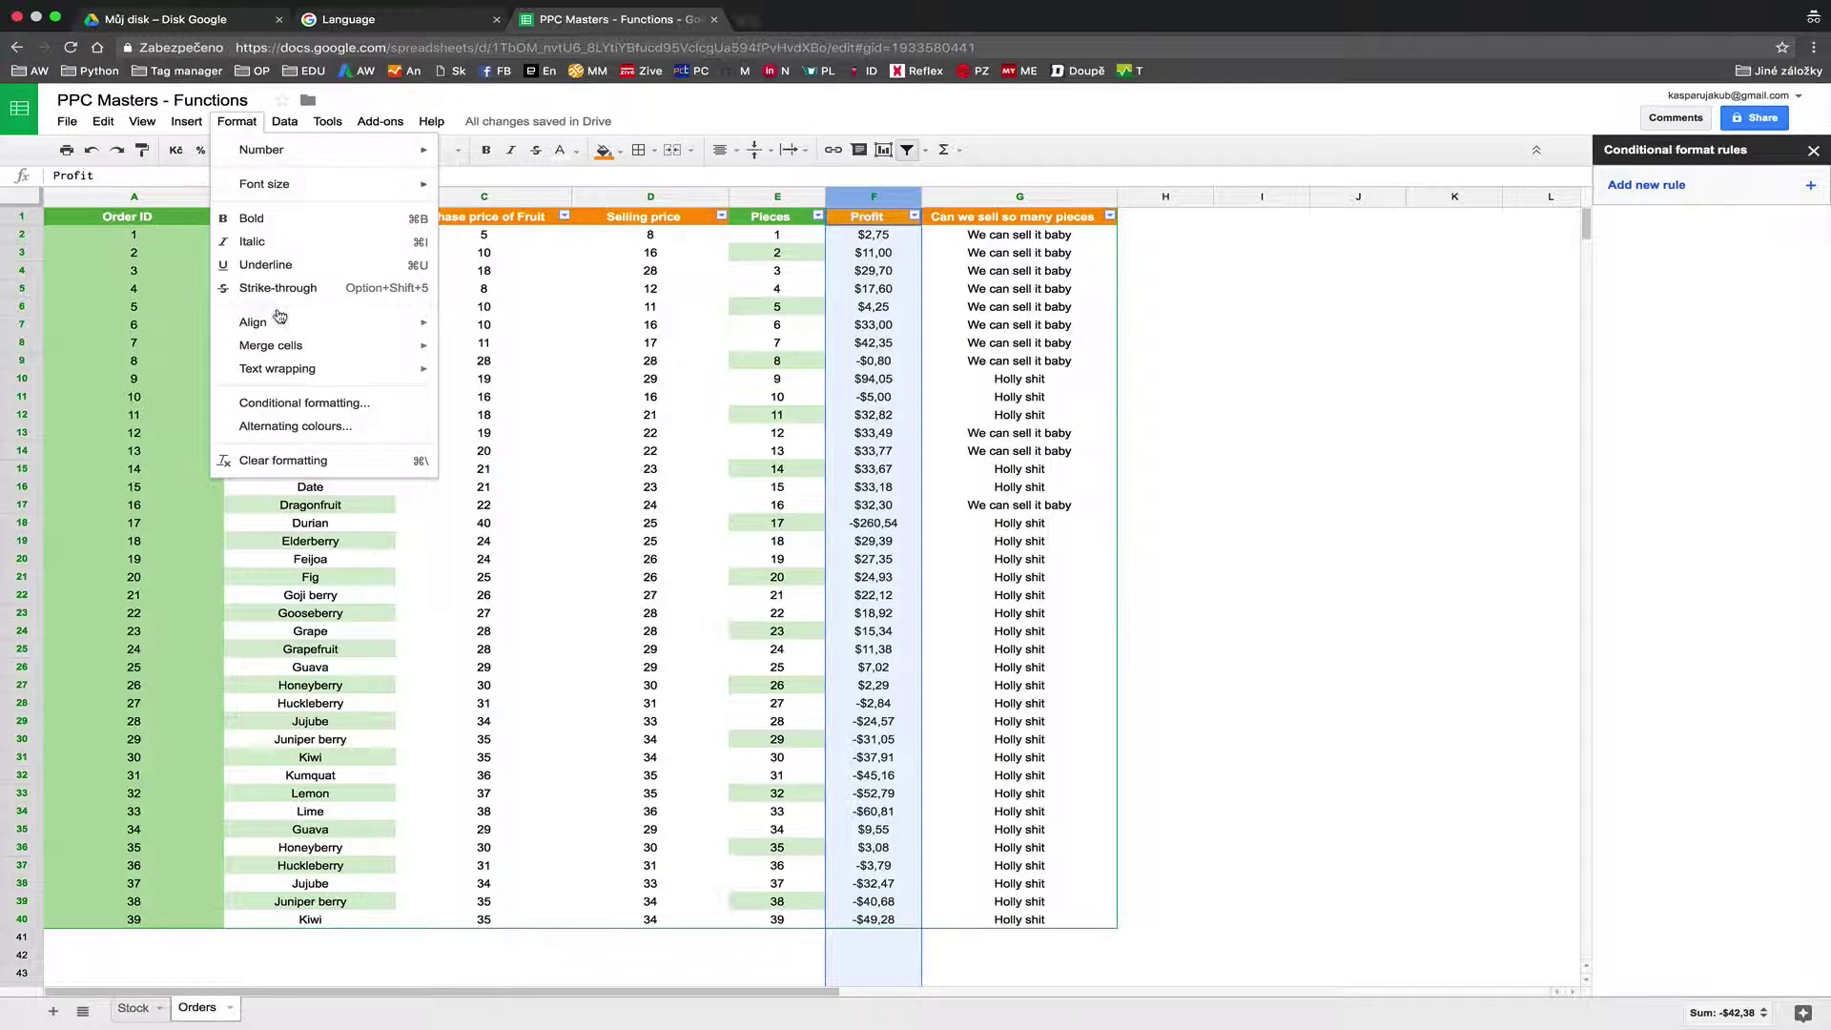
{"action": "left_click", "coordinate": [286, 402]}
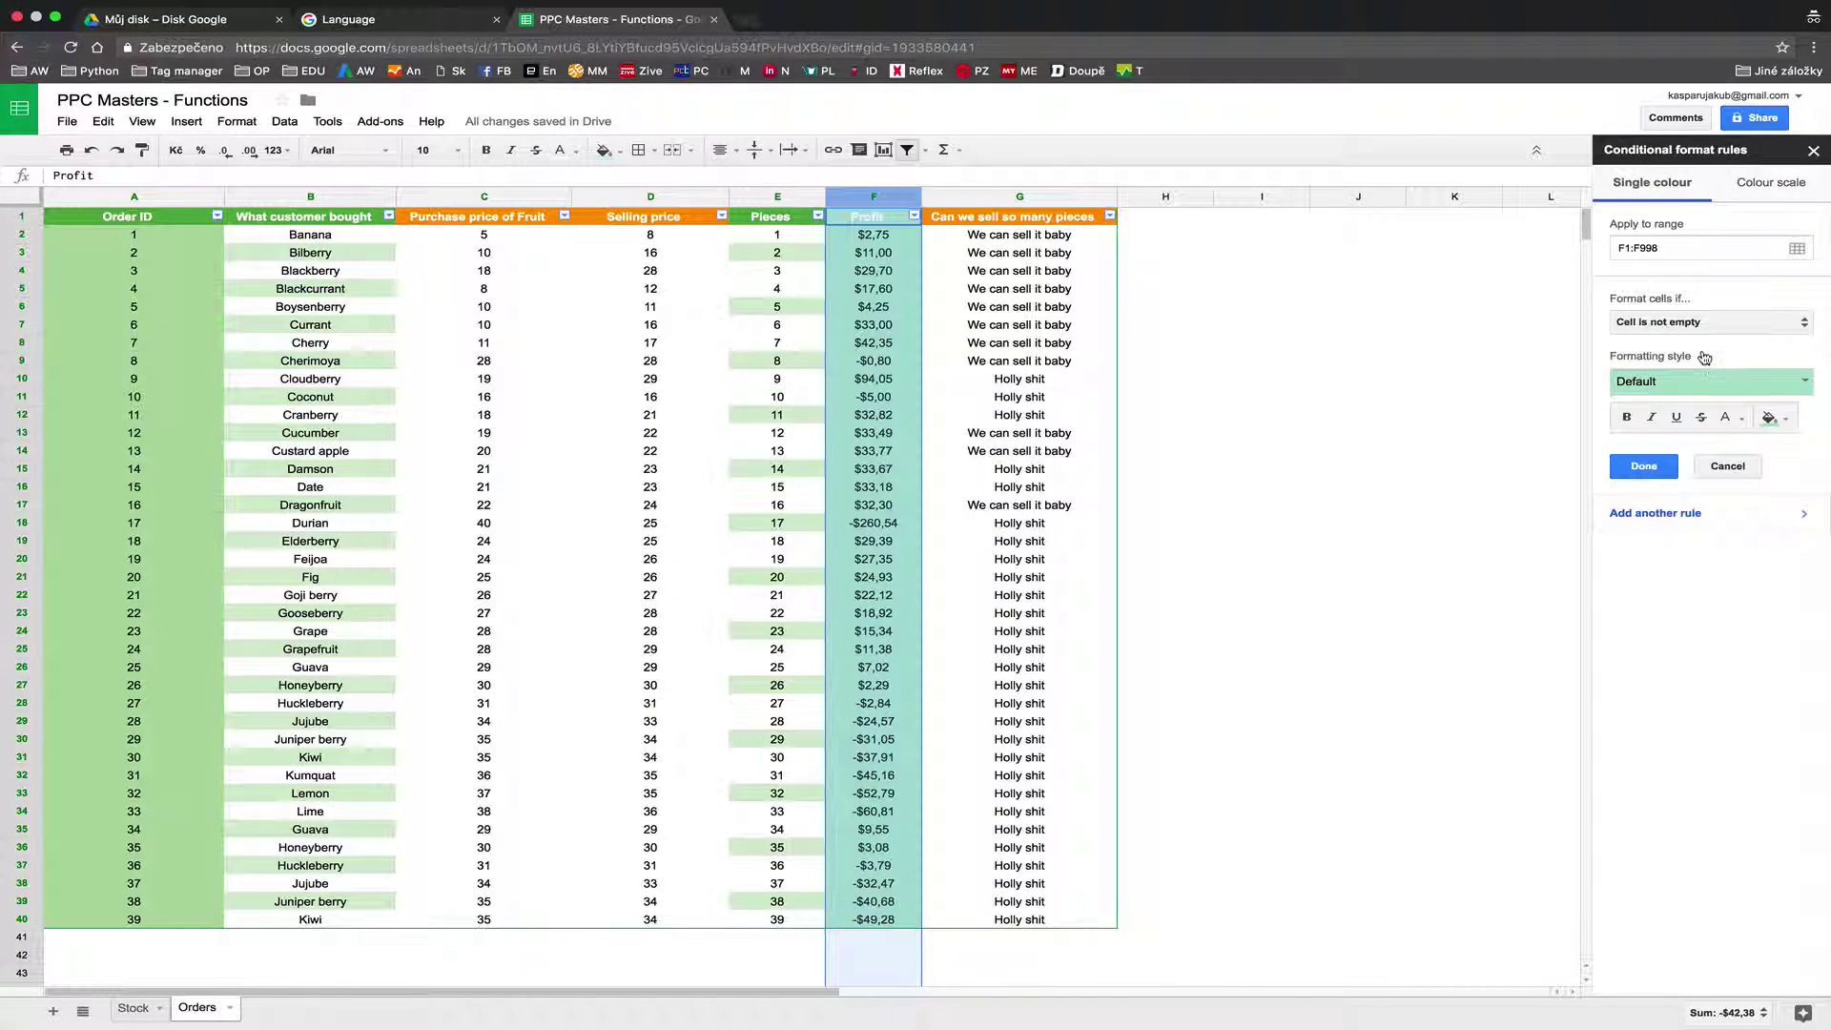
{"action": "left_click", "coordinate": [1684, 327]}
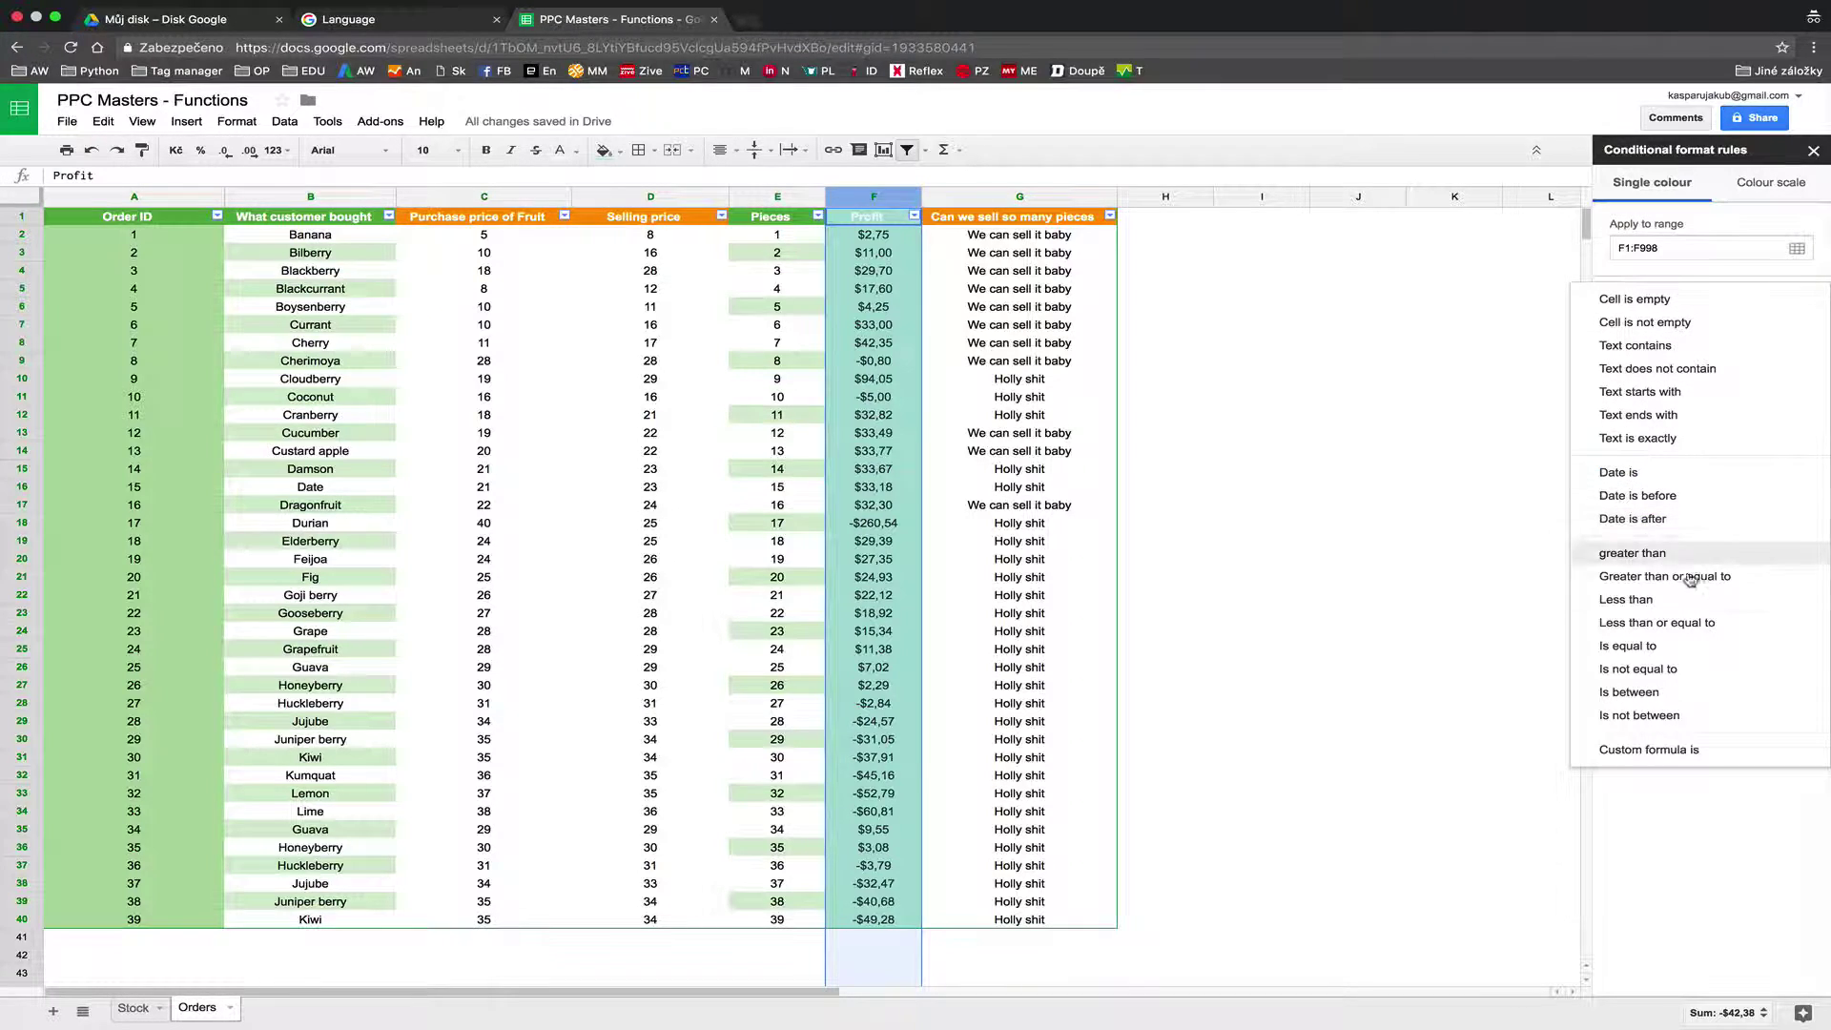
{"action": "left_click", "coordinate": [1664, 599]}
{"action": "left_click", "coordinate": [1660, 355]}
{"action": "type", "text": "0"}
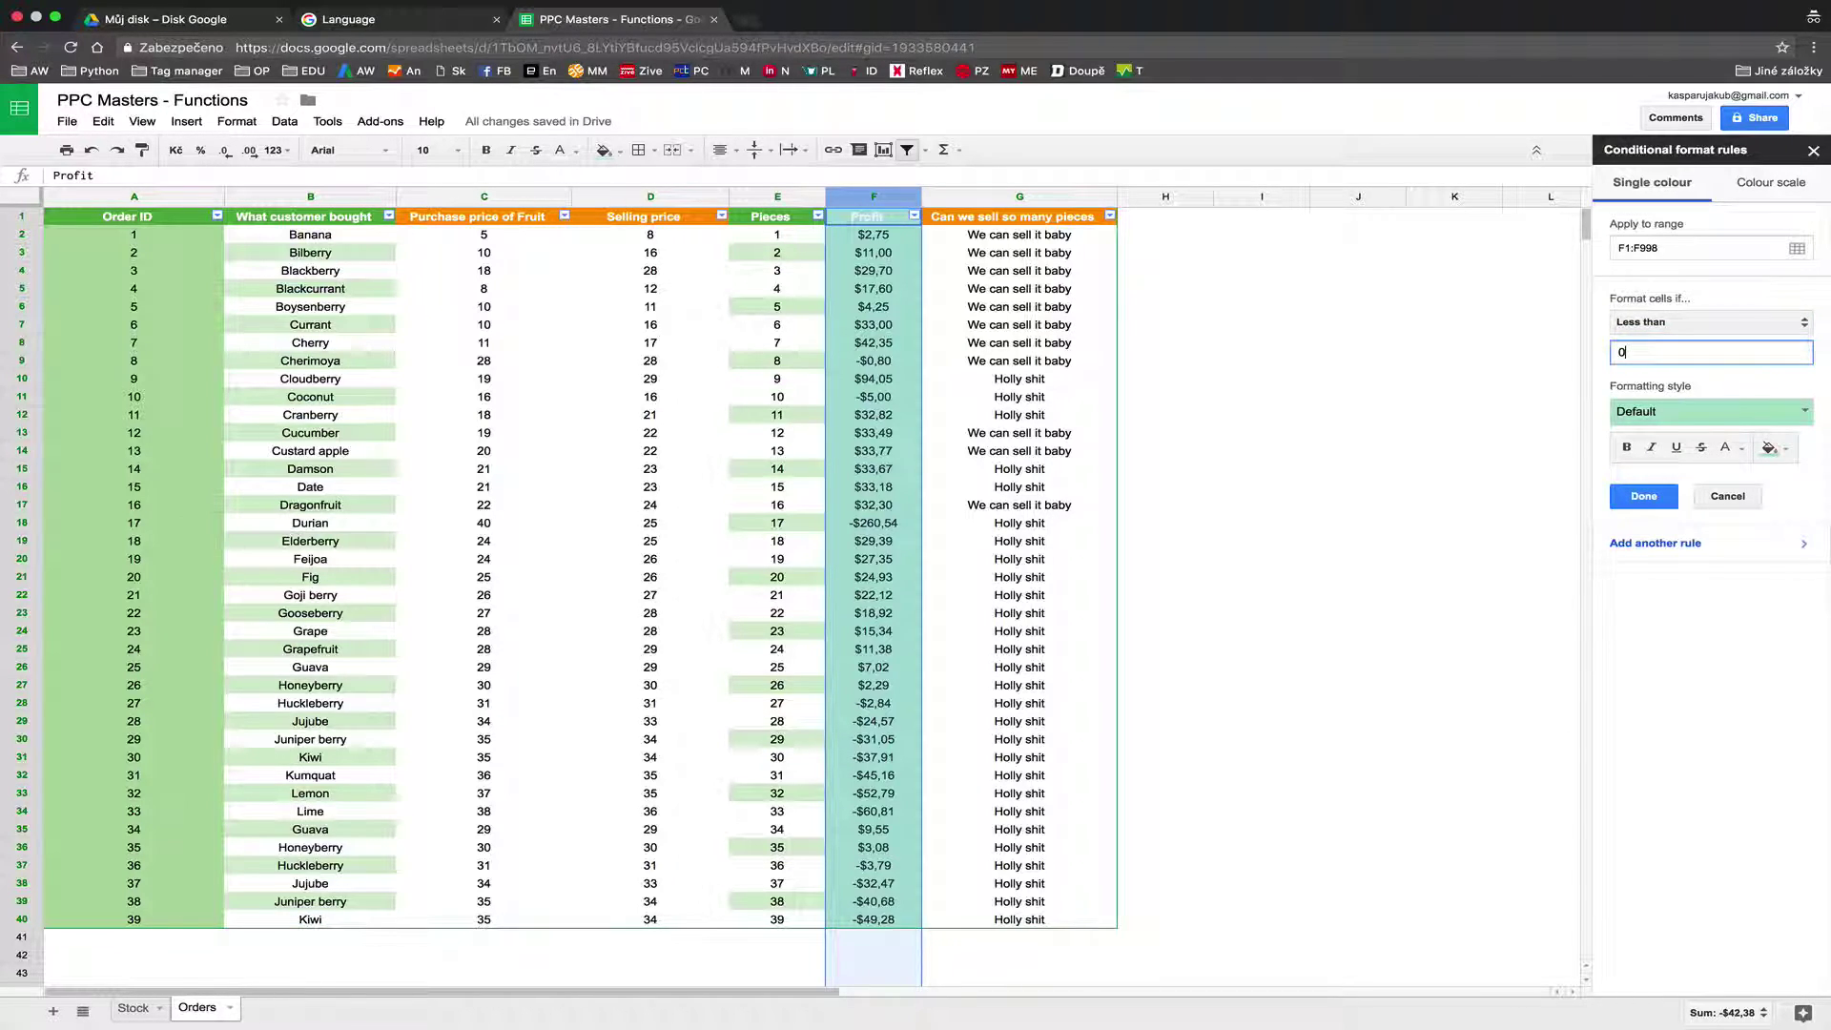
Give the negative-profit rule a light red background style and save it.
{"action": "left_click", "coordinate": [1656, 402]}
{"action": "left_click", "coordinate": [1776, 450]}
{"action": "left_click", "coordinate": [1643, 496]}
{"action": "left_click", "coordinate": [1415, 599]}
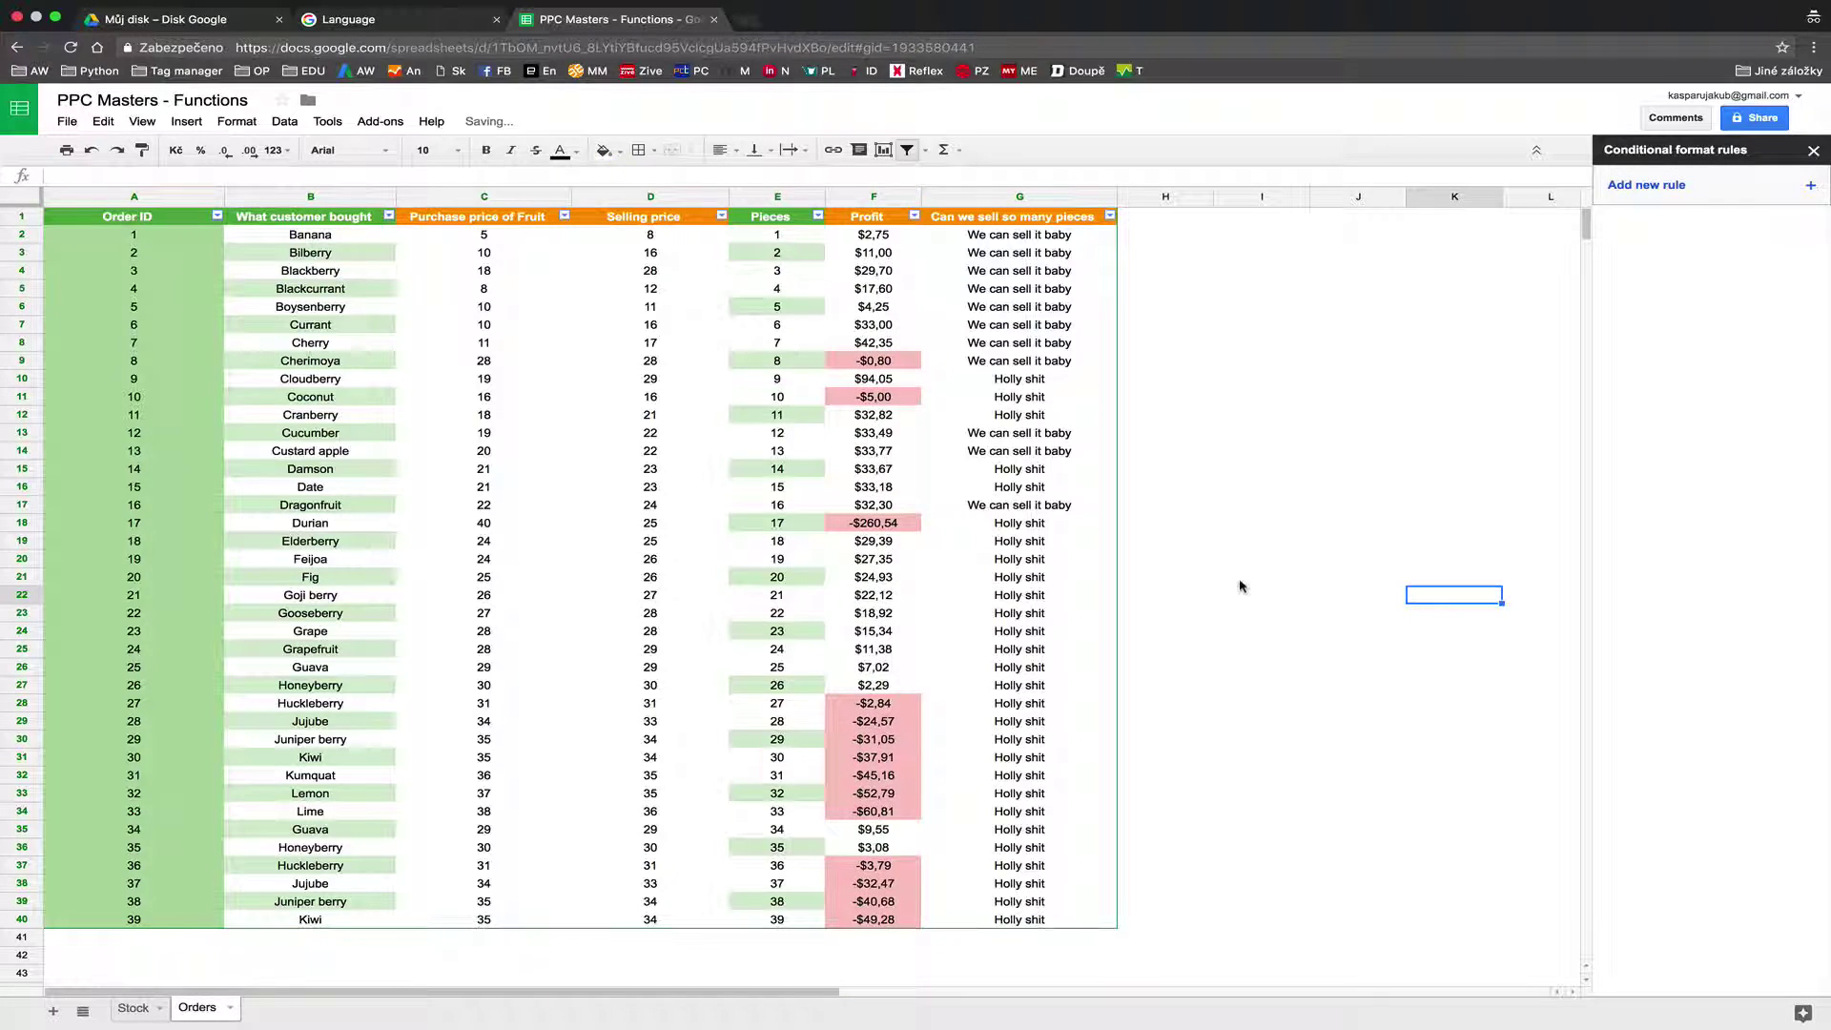
Set up a conditional formatting rule on the "Can we sell so many pieces" column, G1:G998, for cells equal to "Holly shit".
{"action": "left_click", "coordinate": [975, 197]}
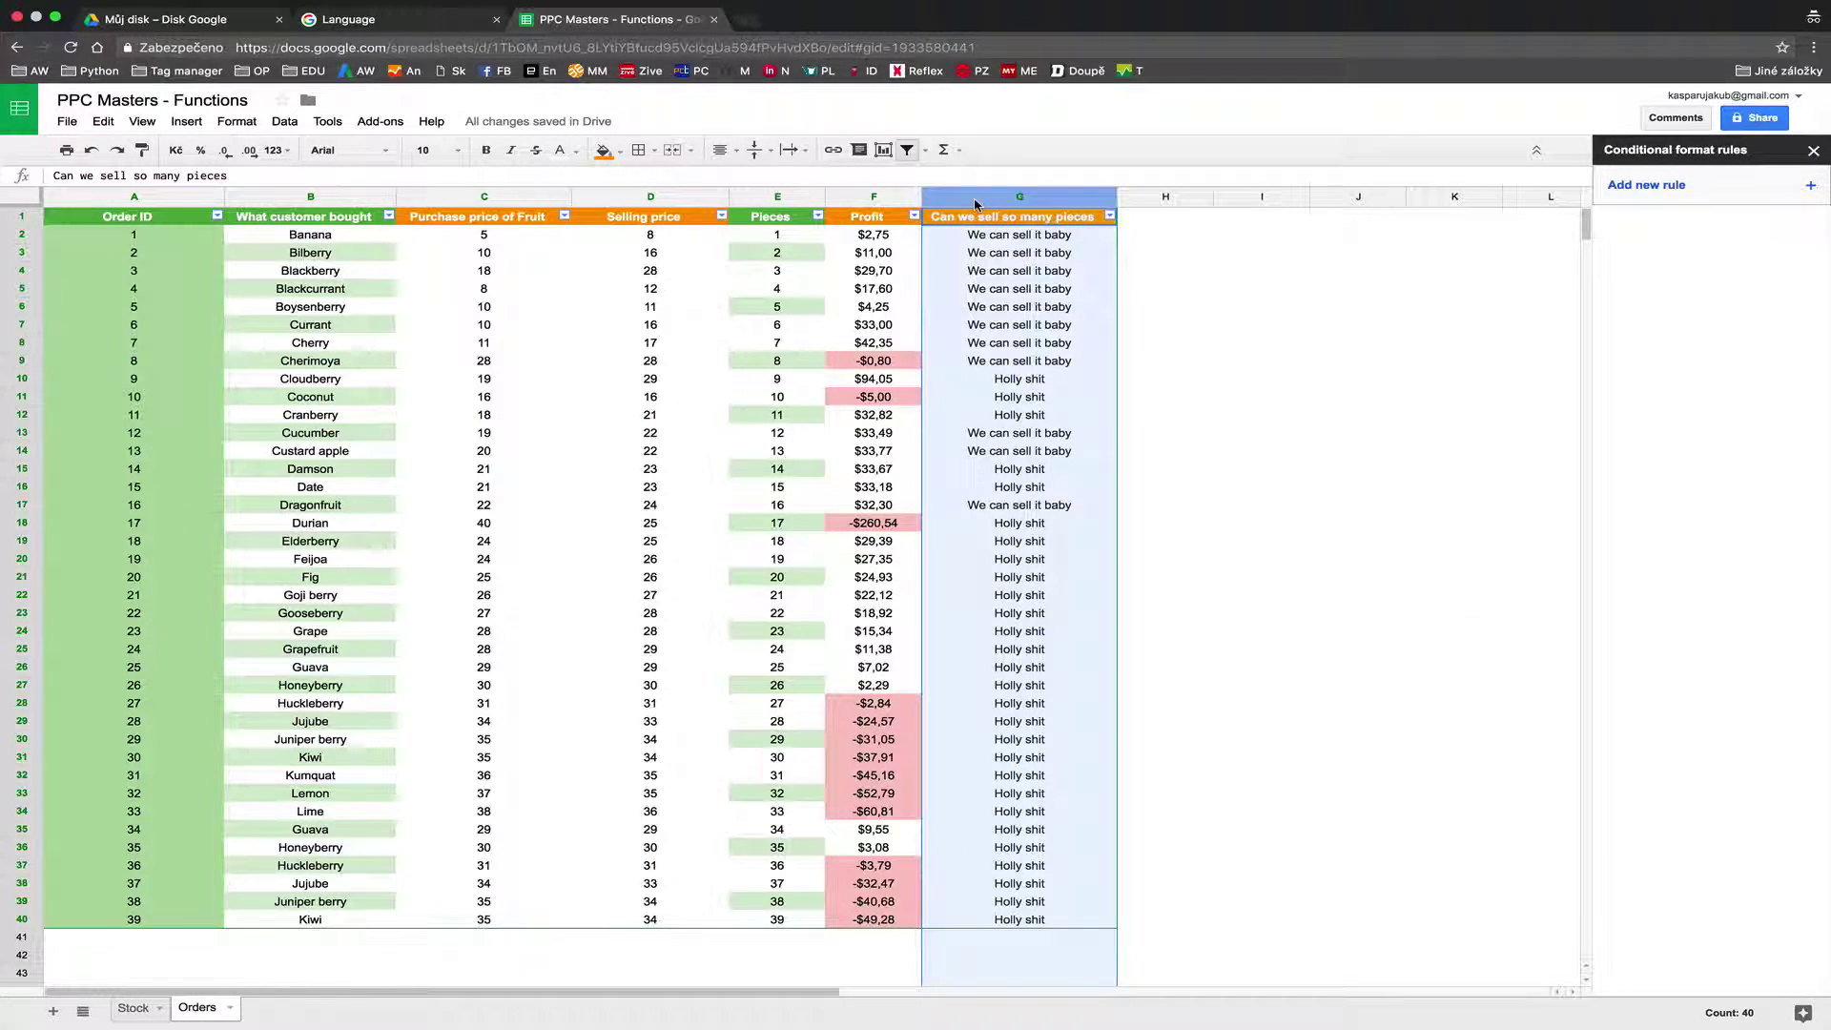
{"action": "left_click", "coordinate": [285, 122]}
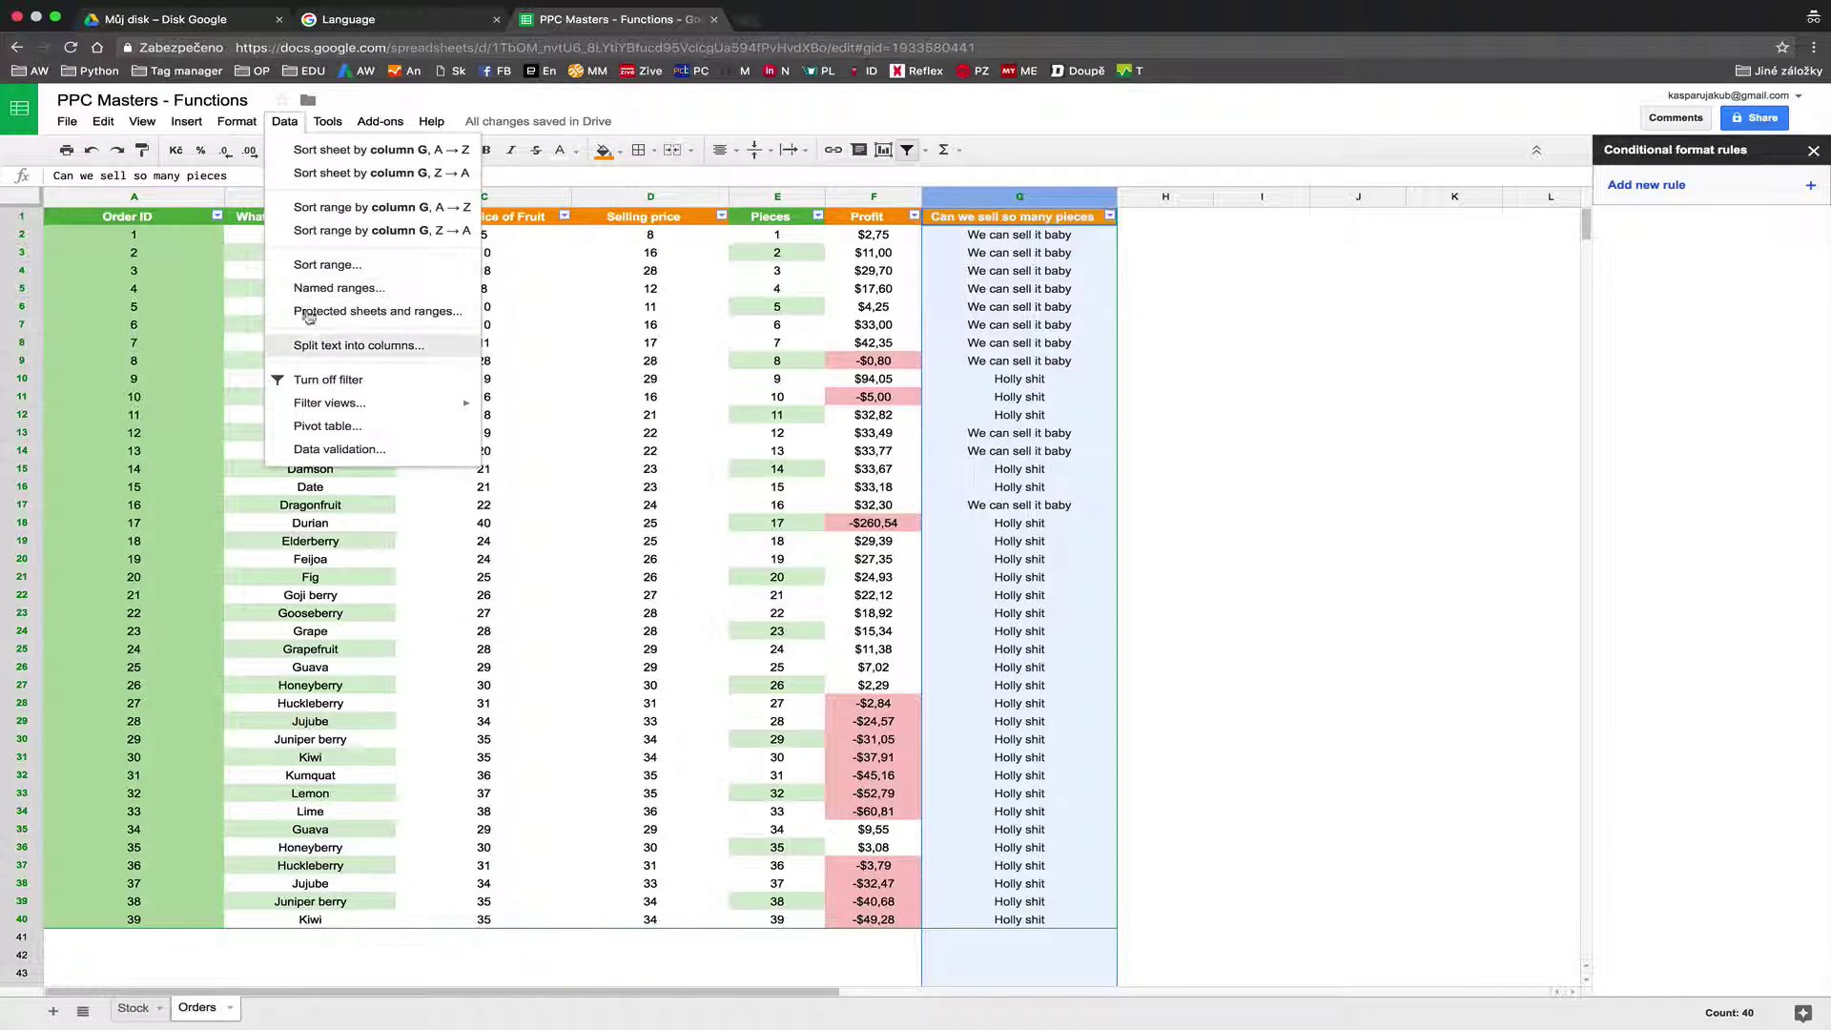
{"action": "mouse_move", "coordinate": [239, 124]}
{"action": "left_click", "coordinate": [277, 401]}
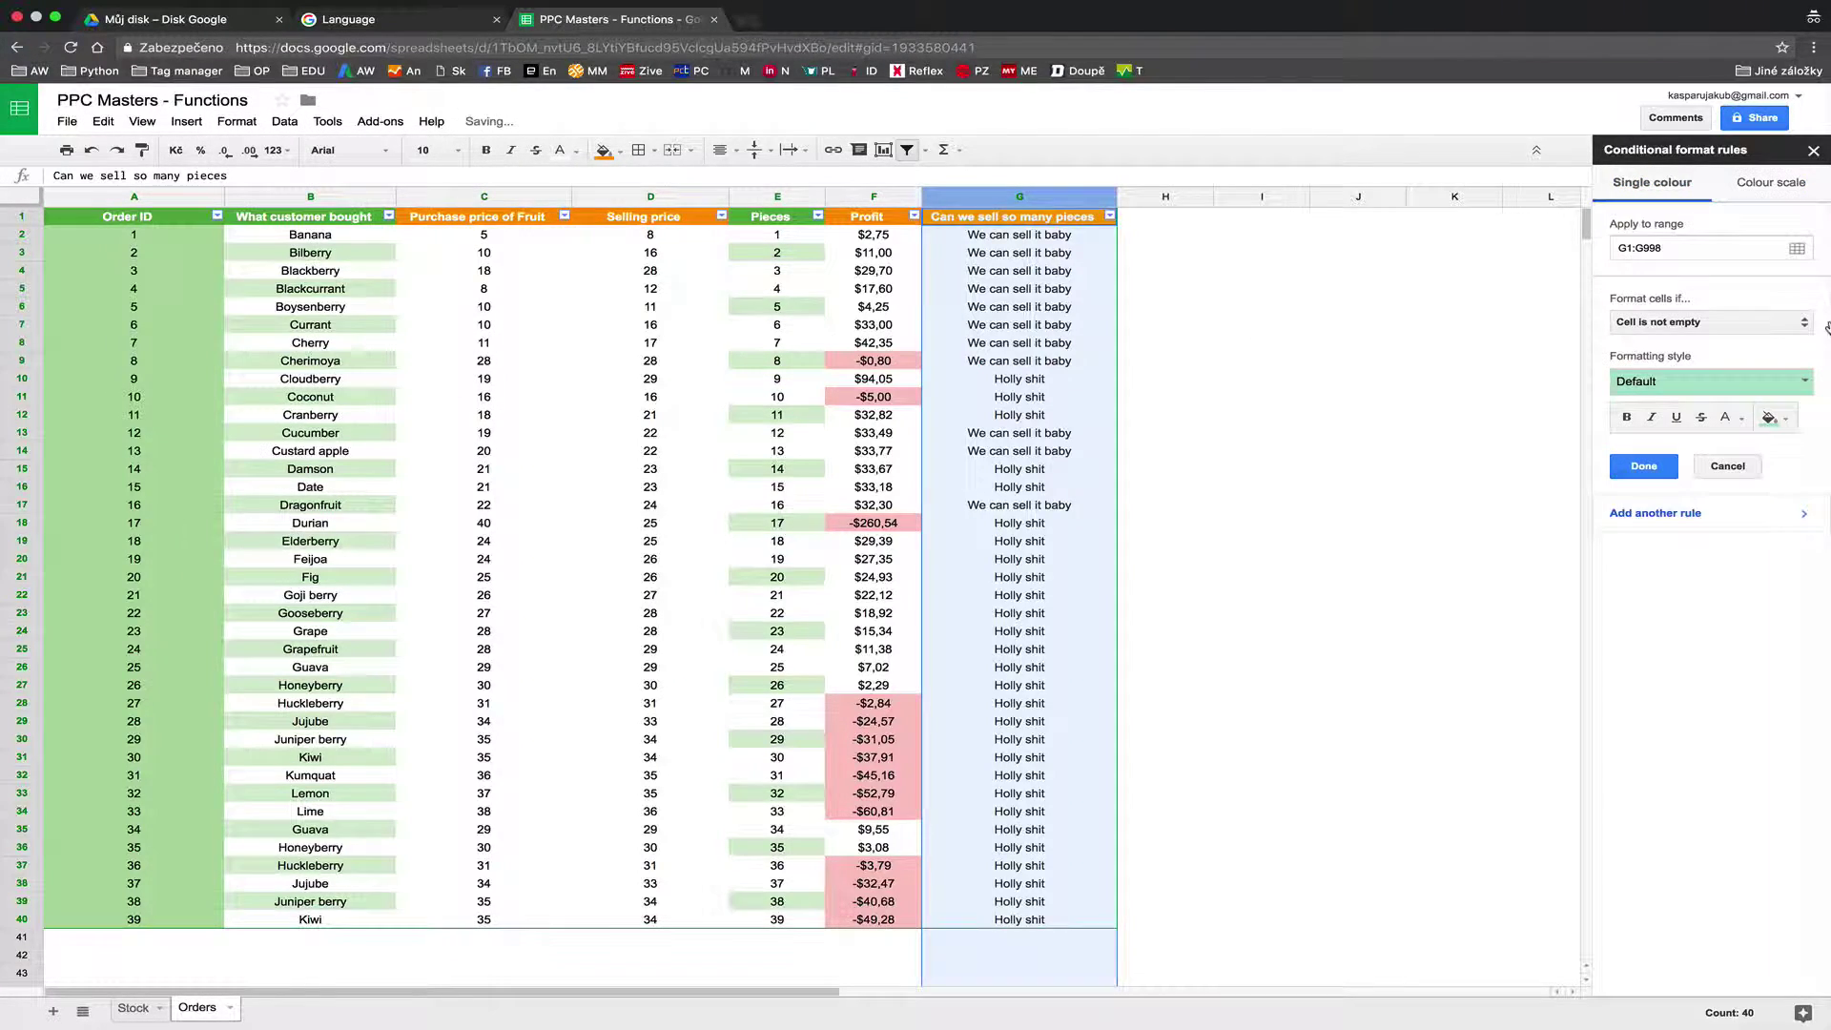
{"action": "left_click", "coordinate": [1729, 324]}
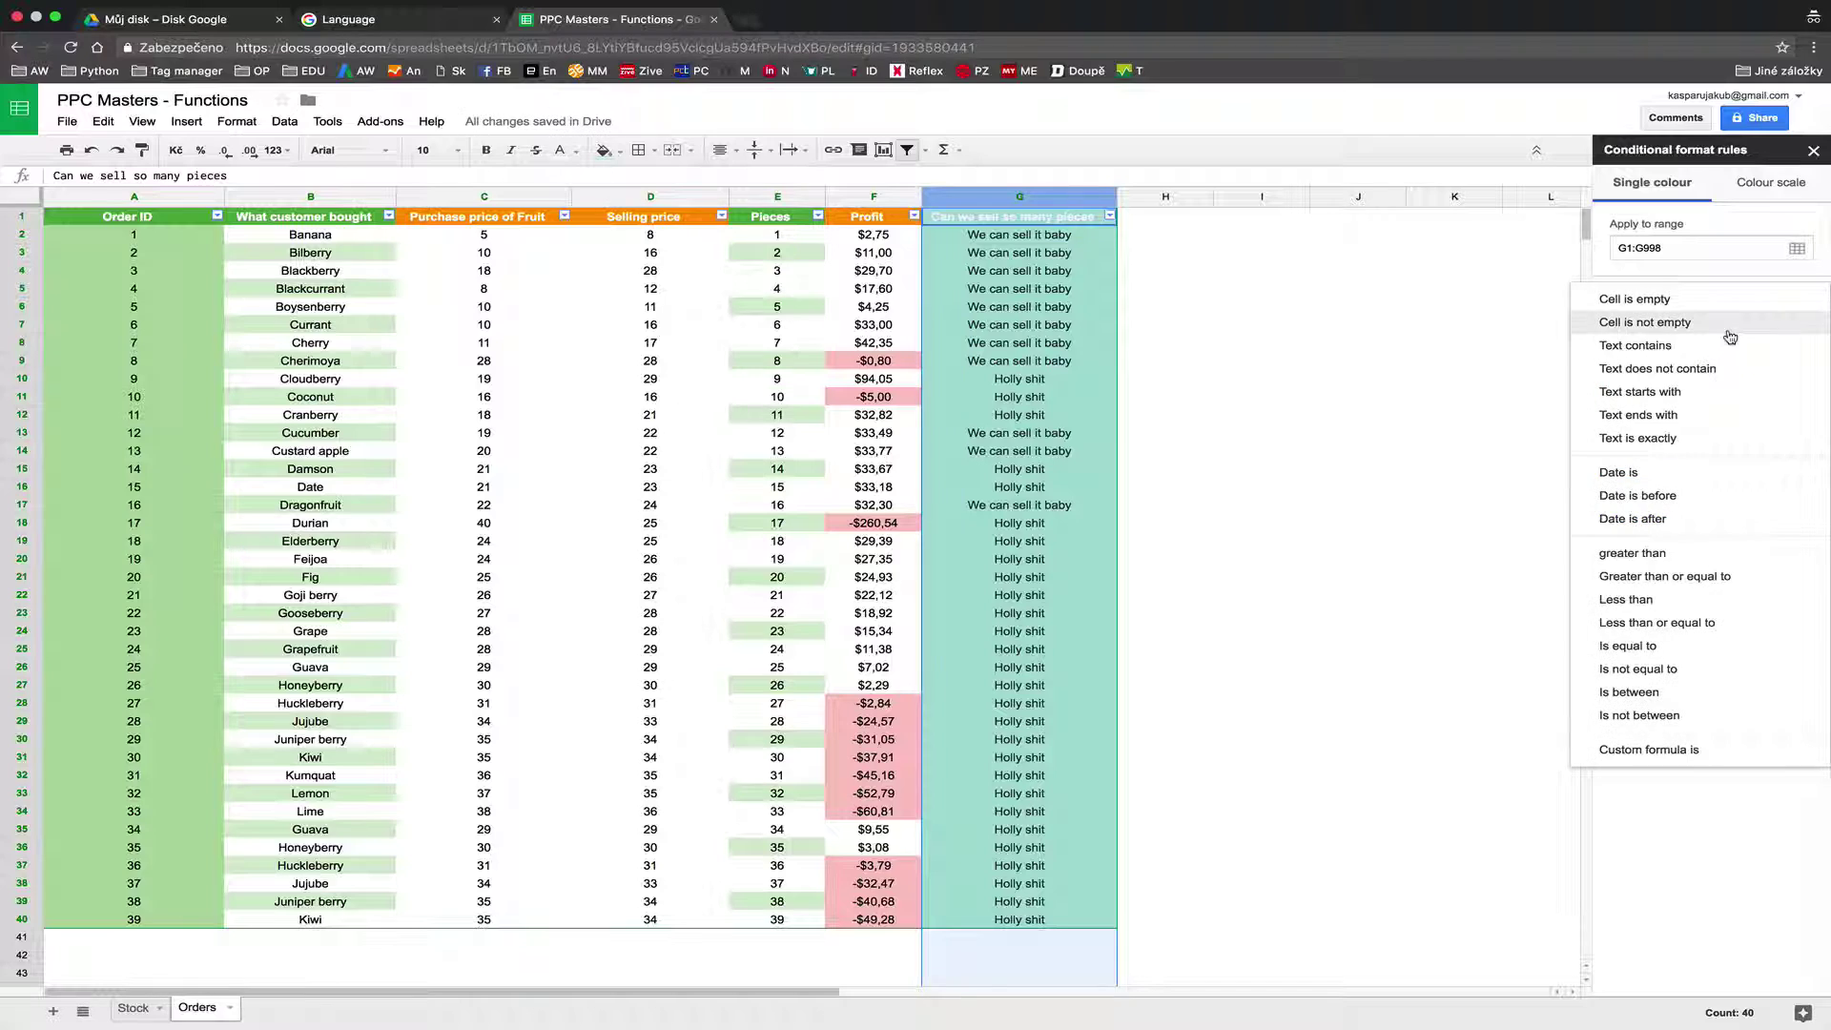
{"action": "left_click", "coordinate": [1686, 648]}
{"action": "type", "text": "Holly shit"}
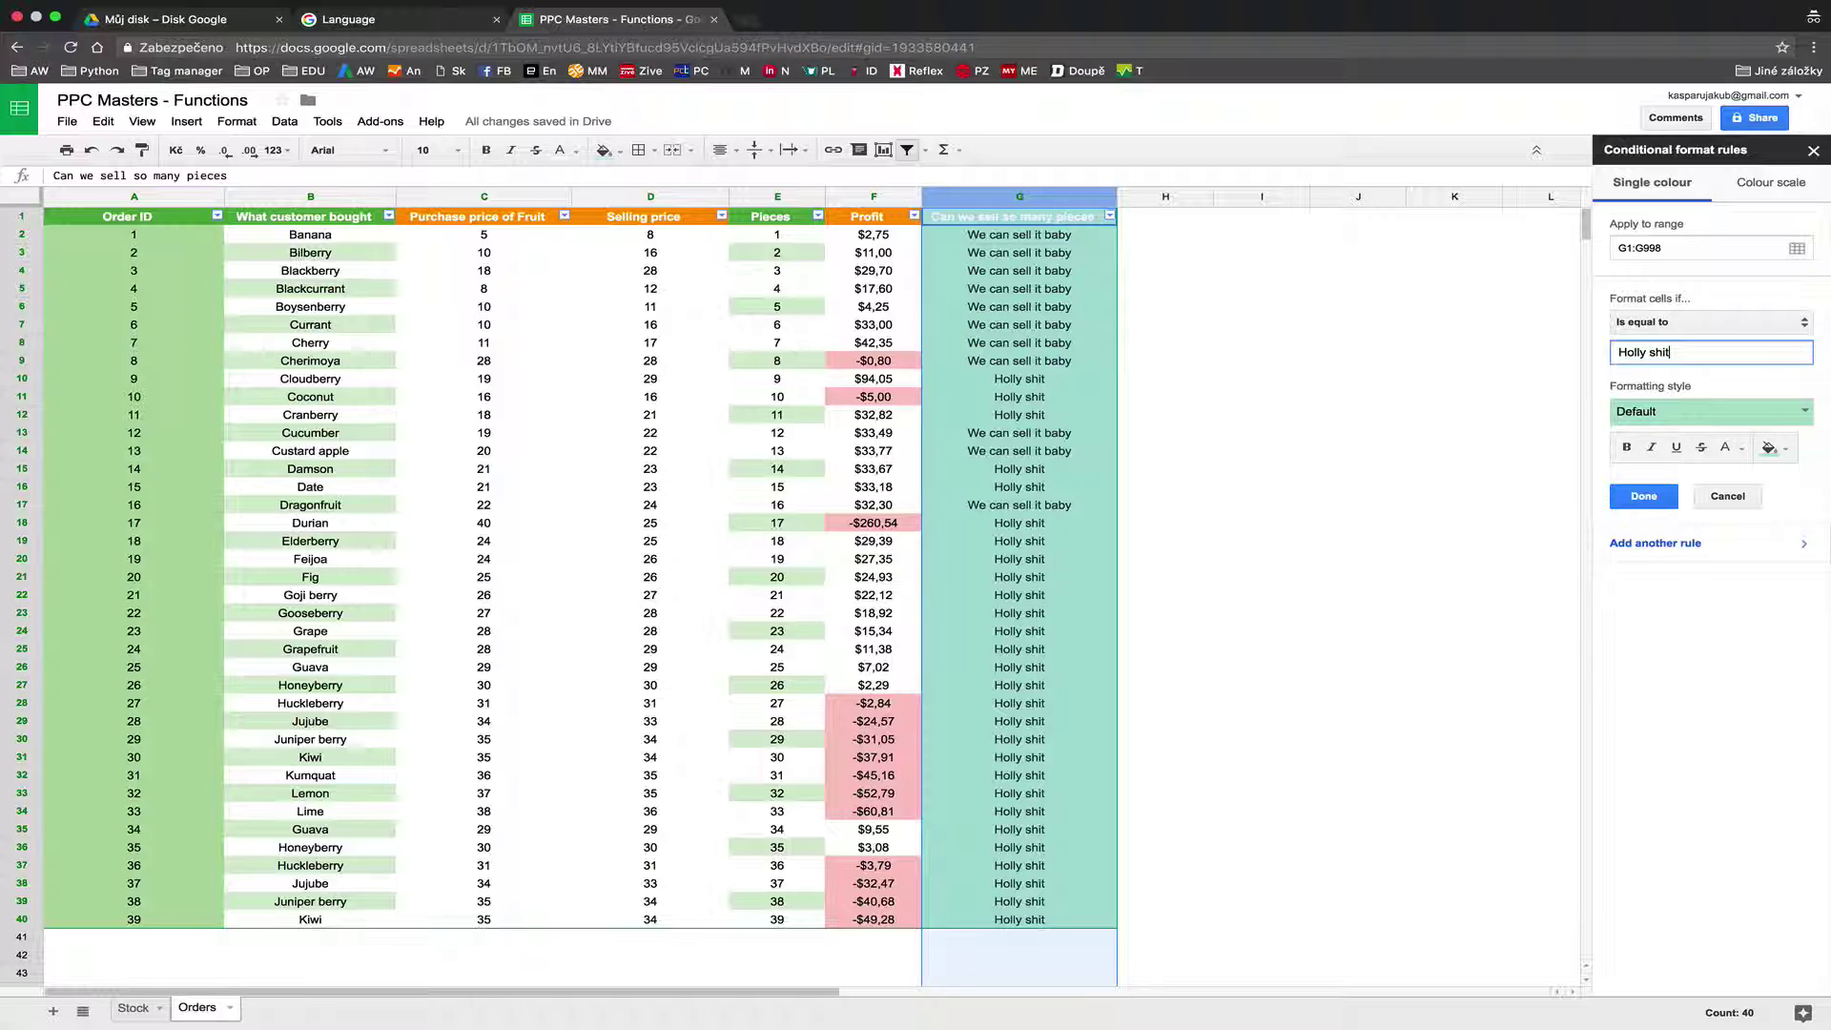
Apply a light red background style to the "Holly shit" rule and save it.
{"action": "left_click", "coordinate": [1679, 411]}
{"action": "left_click", "coordinate": [1759, 441]}
{"action": "left_click", "coordinate": [1669, 500]}
{"action": "left_click", "coordinate": [1434, 749]}
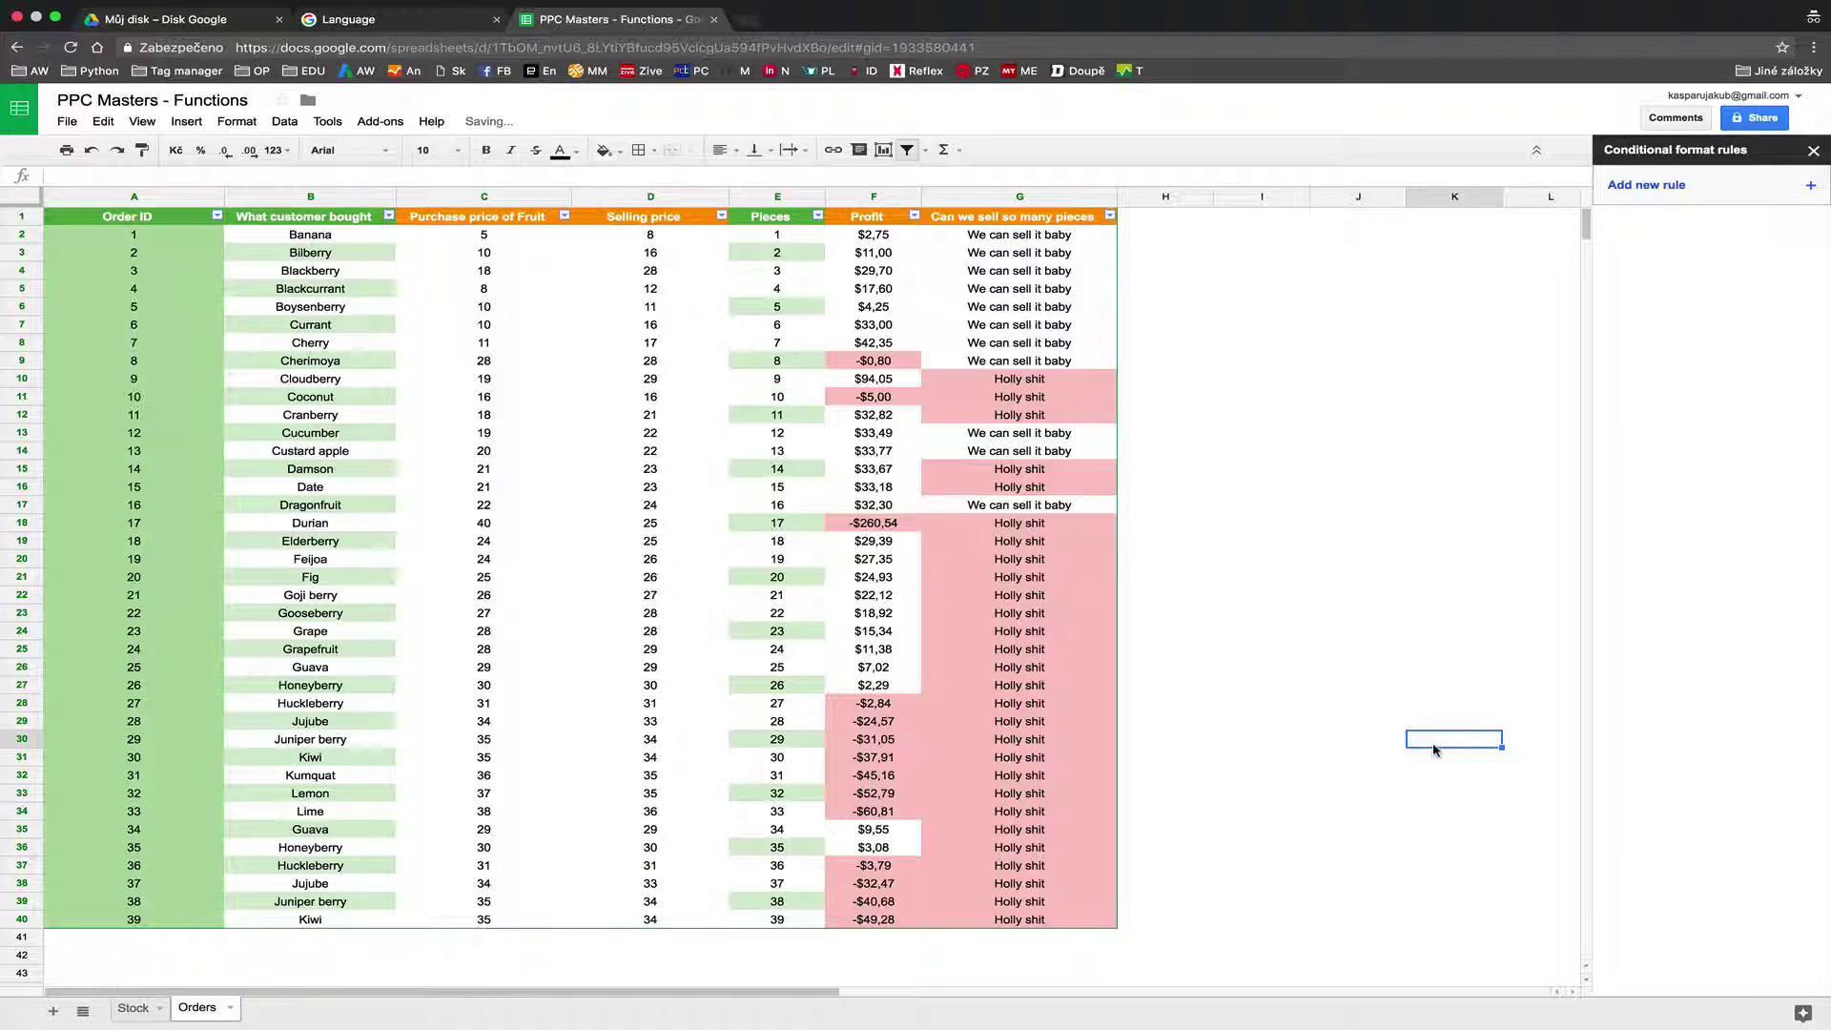